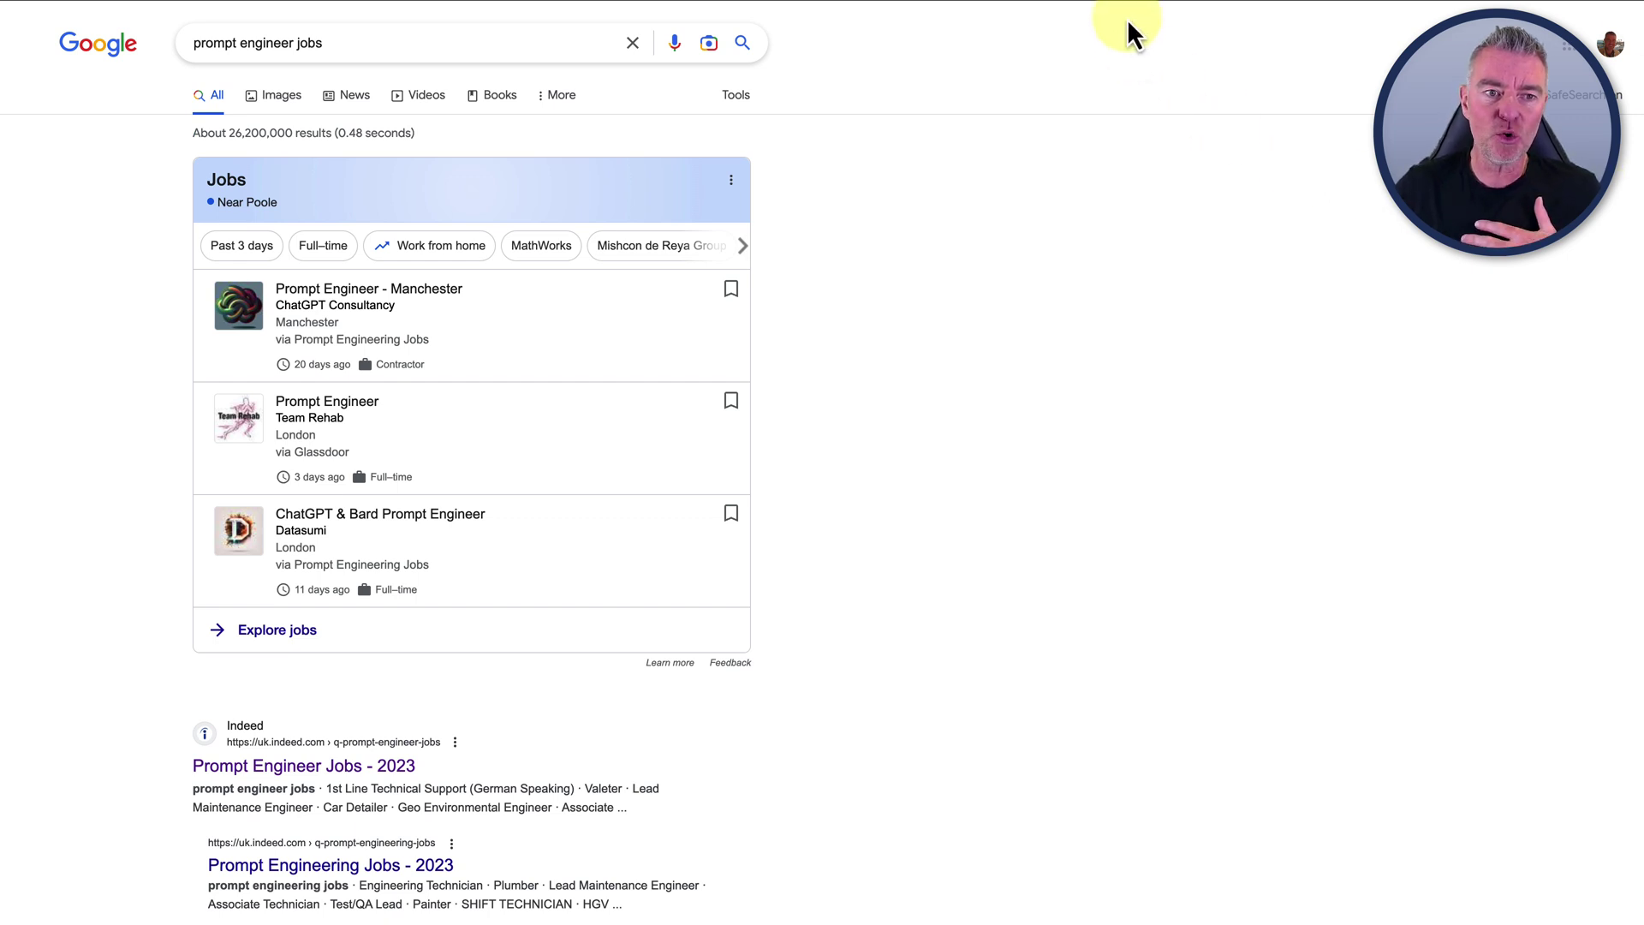
Scroll the 'prompt engineer jobs' results down to the Indeed listings and the 'What does a prompt engineer do?' answer
scroll(1157, 337, "down", 1)
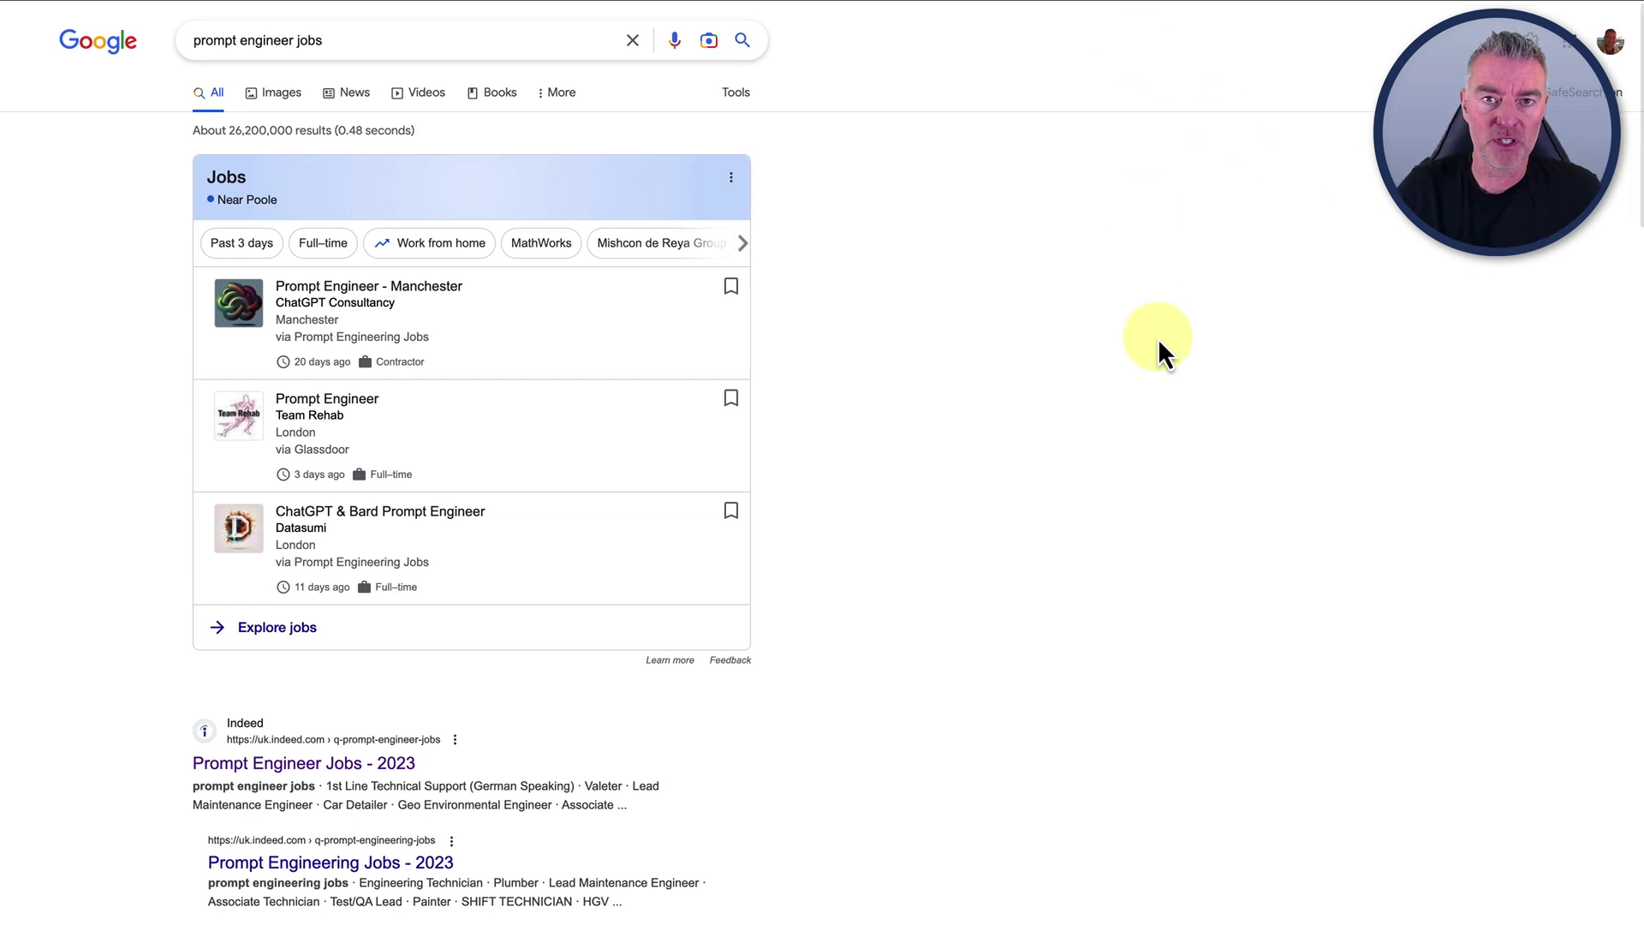
scroll(1158, 337, "down", 1)
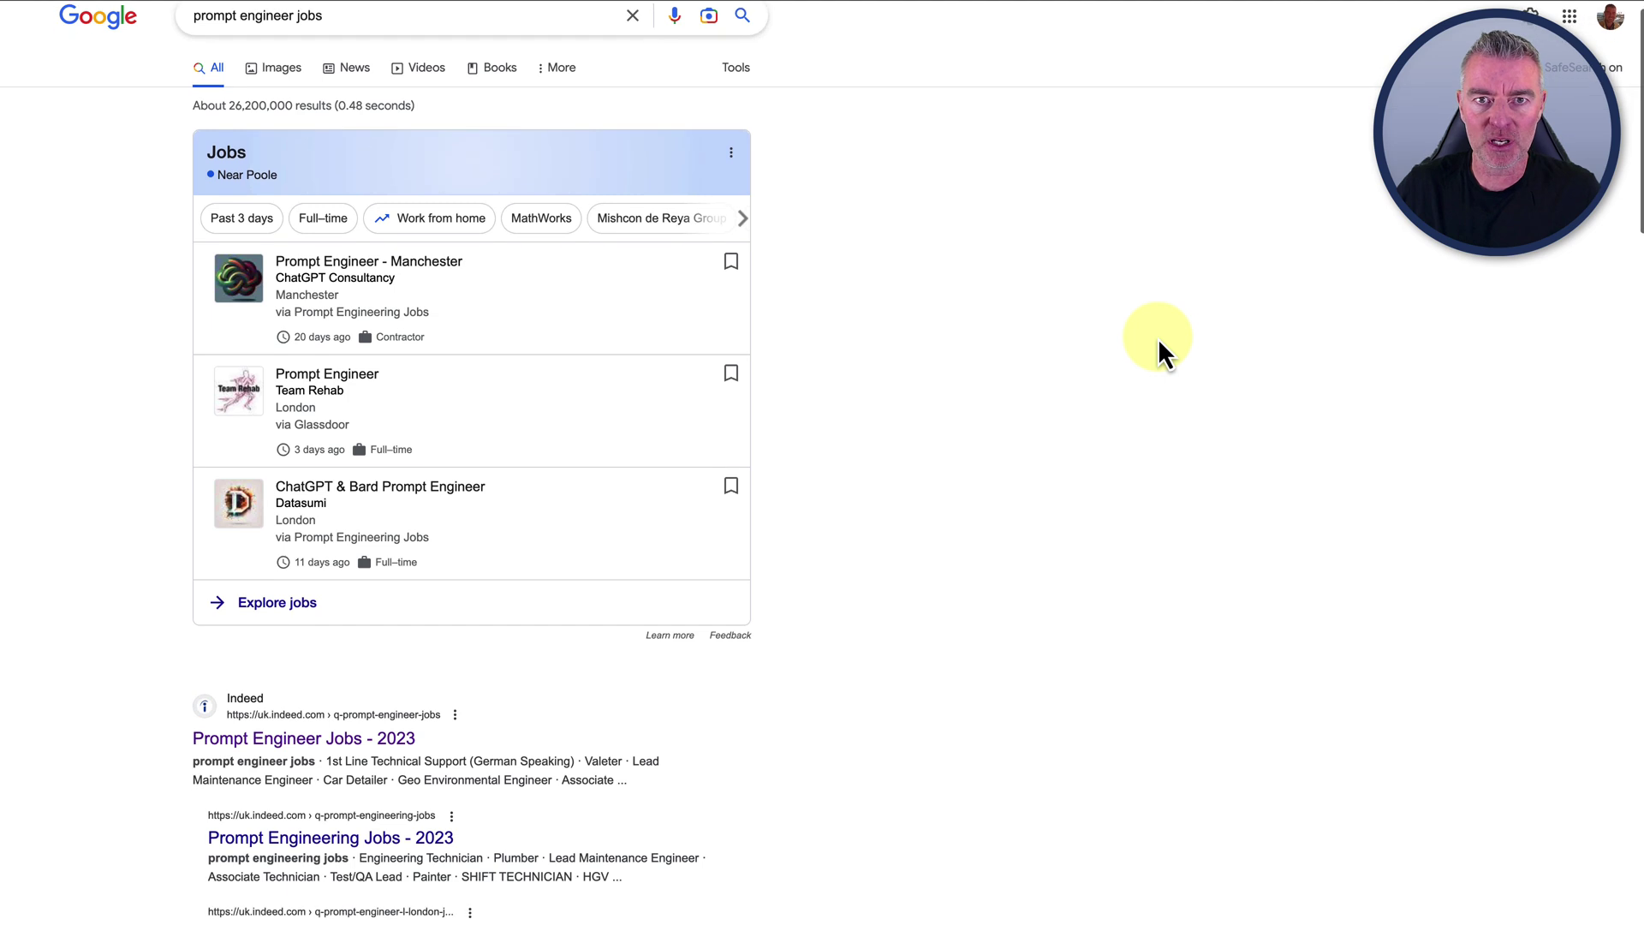
scroll(1157, 338, "up", 1)
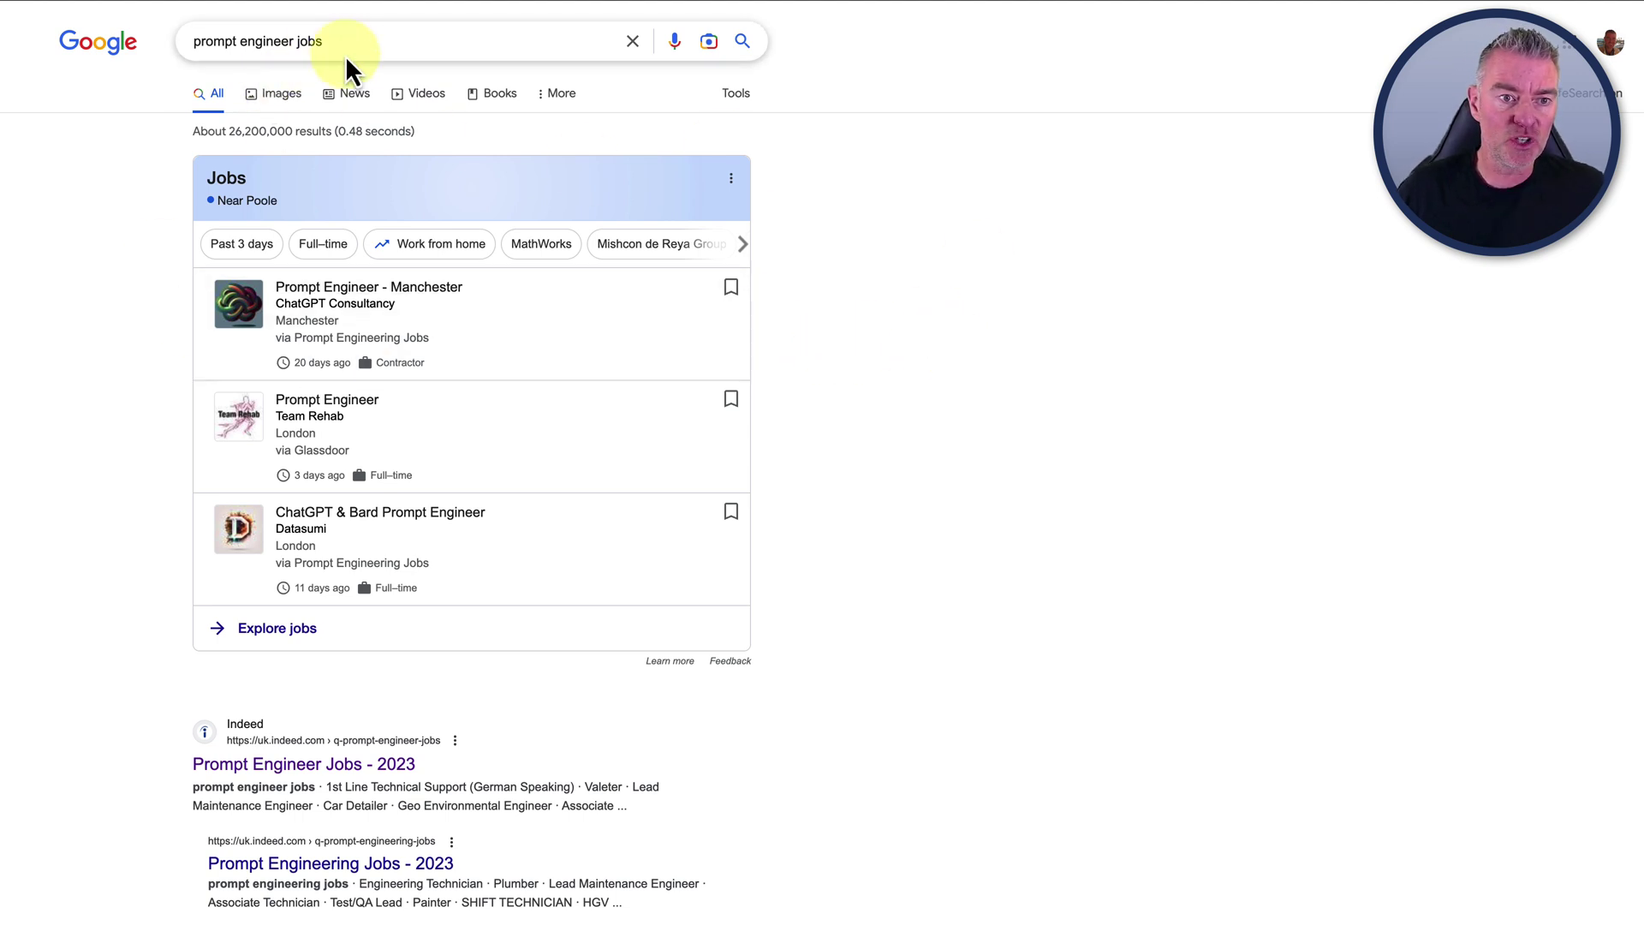
scroll(964, 419, "down", 2)
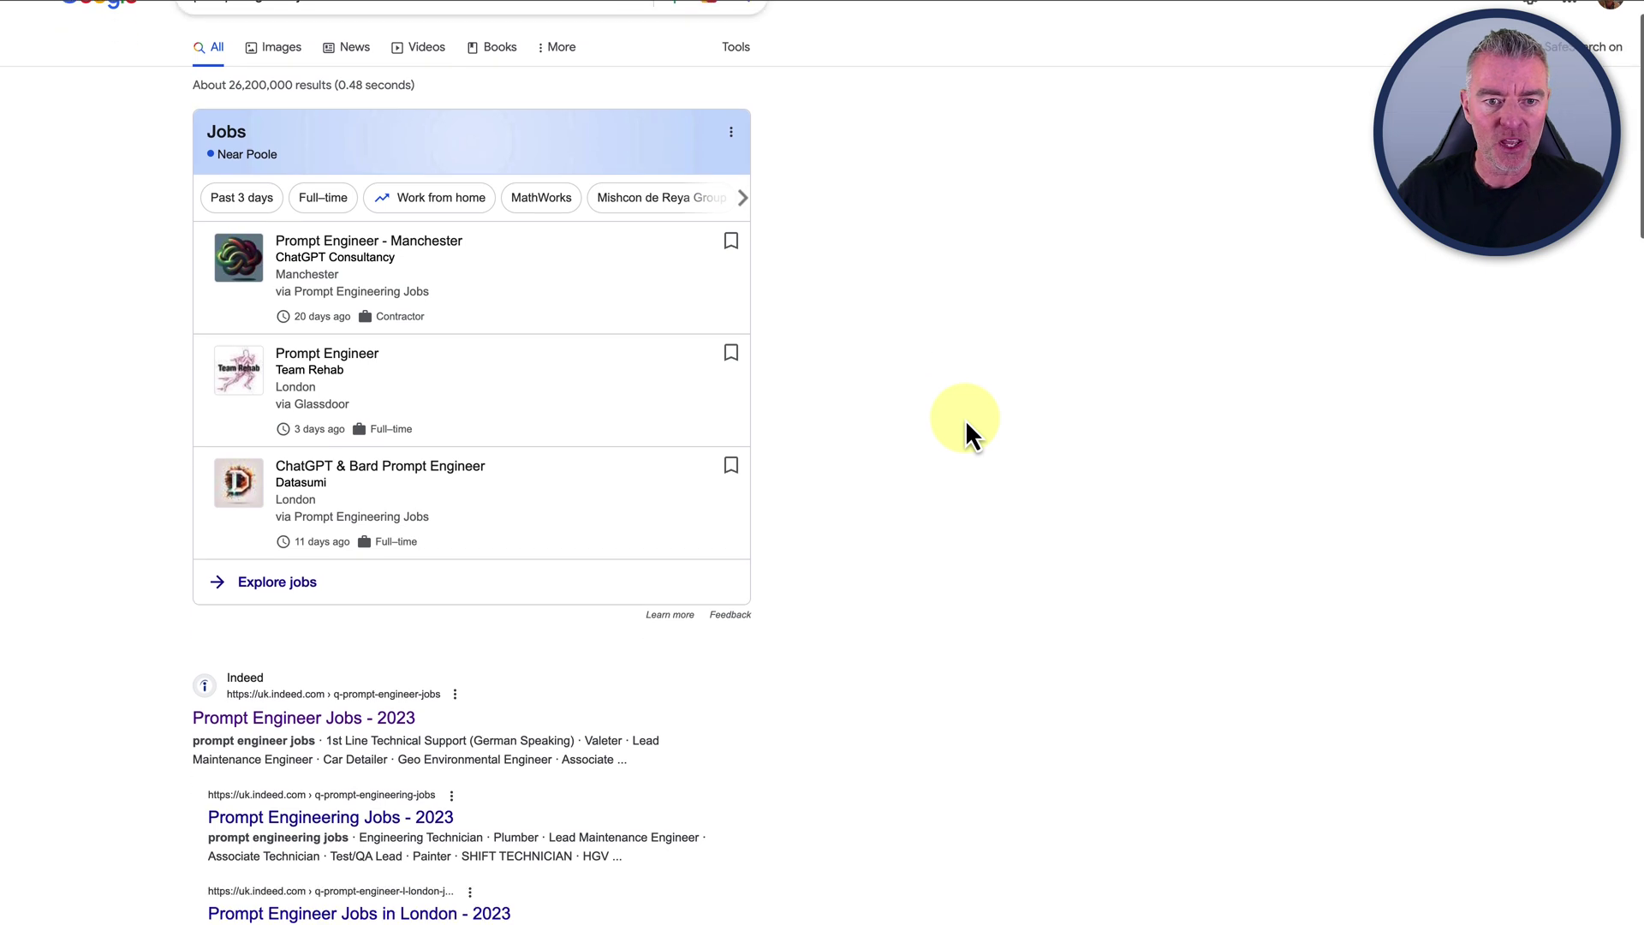
scroll(477, 454, "down", 2)
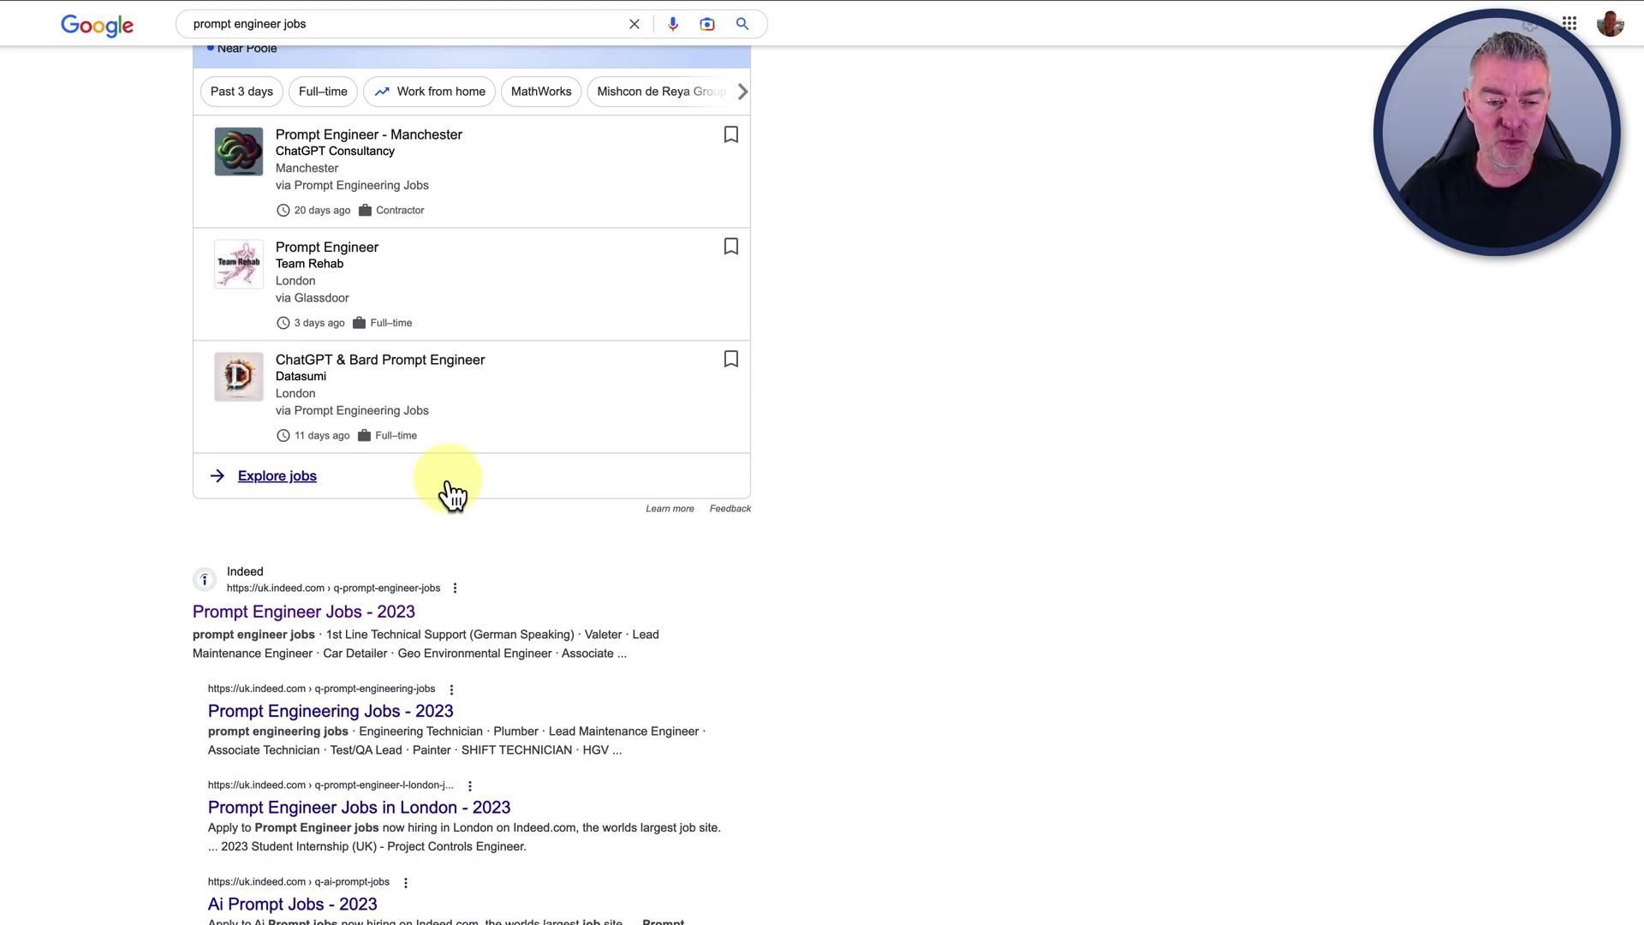
scroll(995, 556, "down", 3)
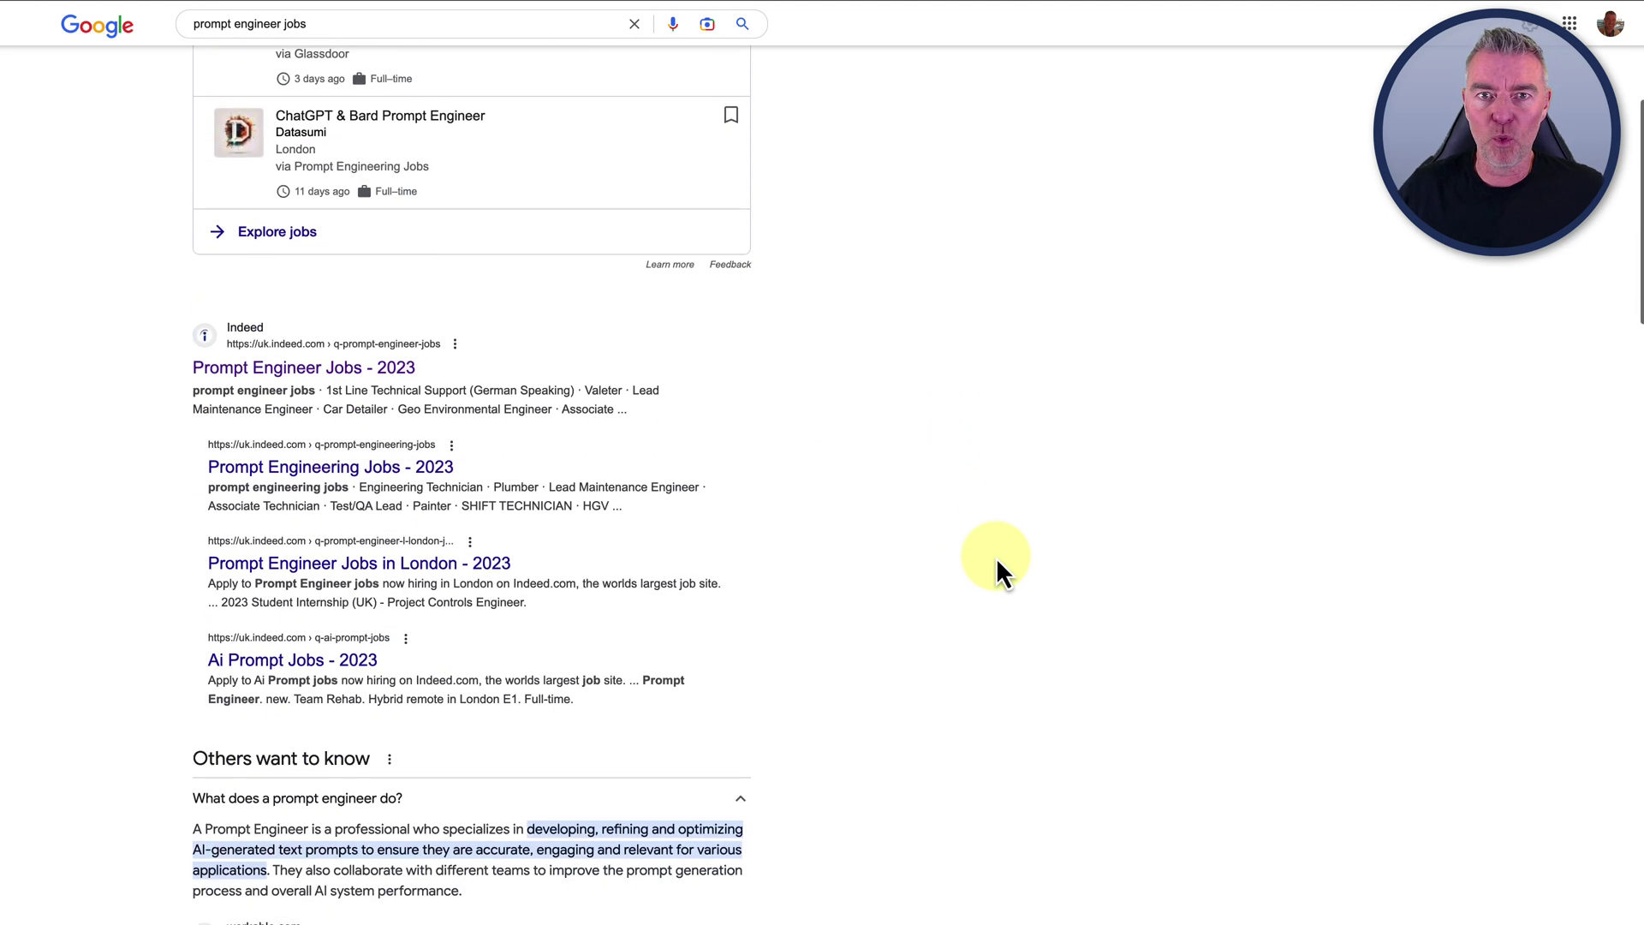
scroll(995, 556, "up", 1)
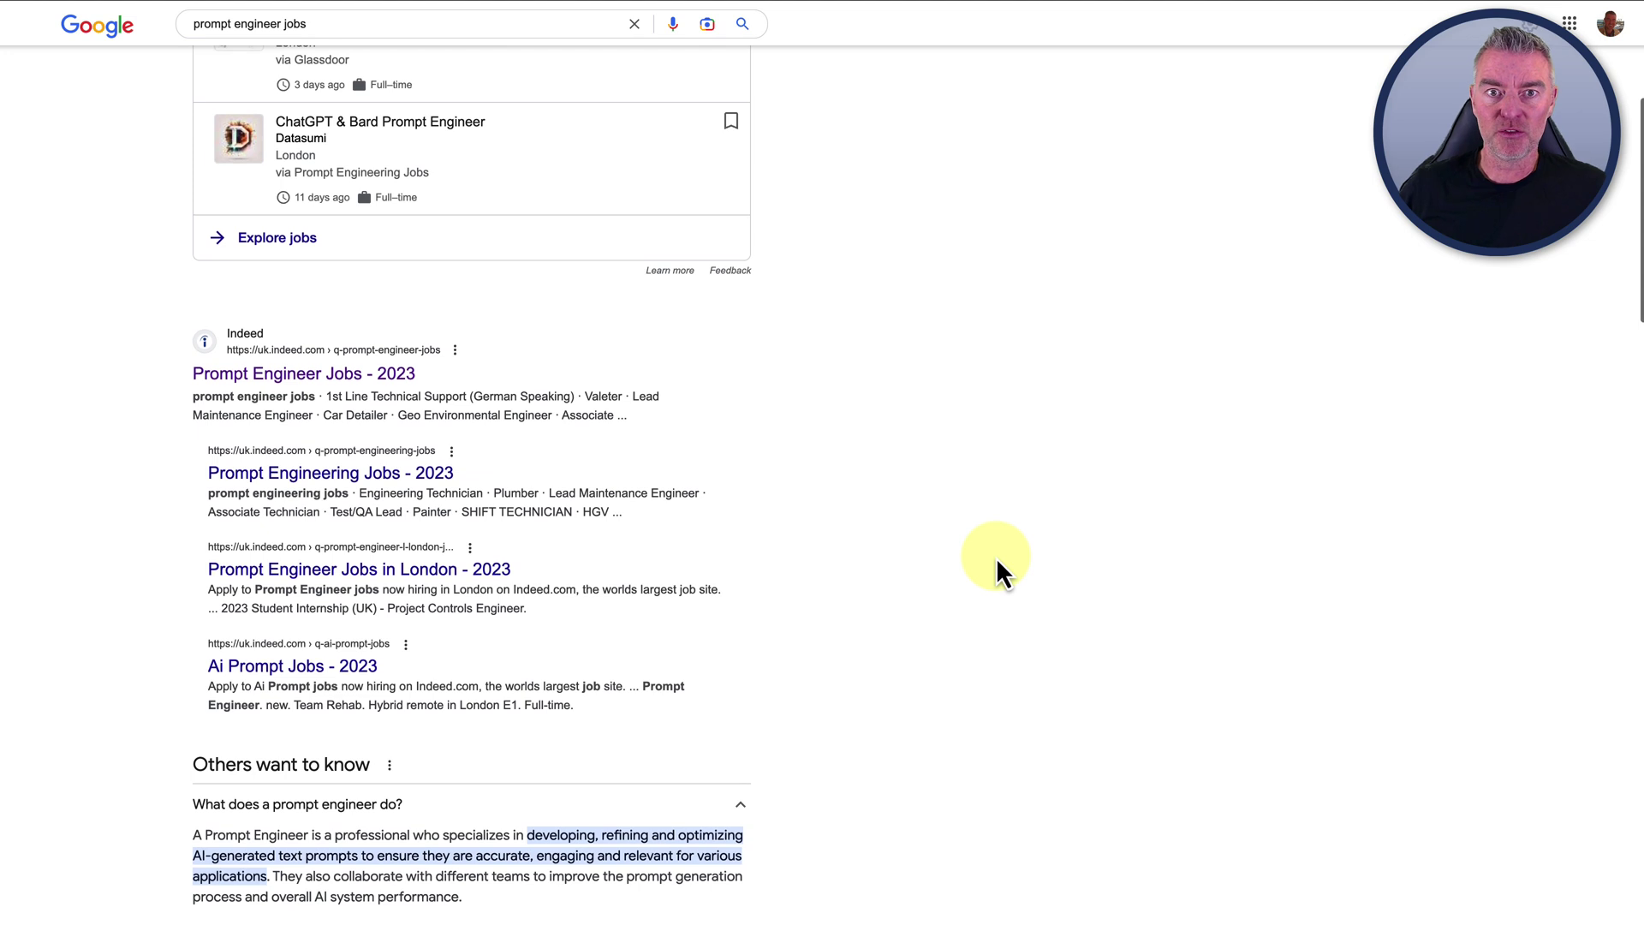
scroll(997, 562, "down", 1)
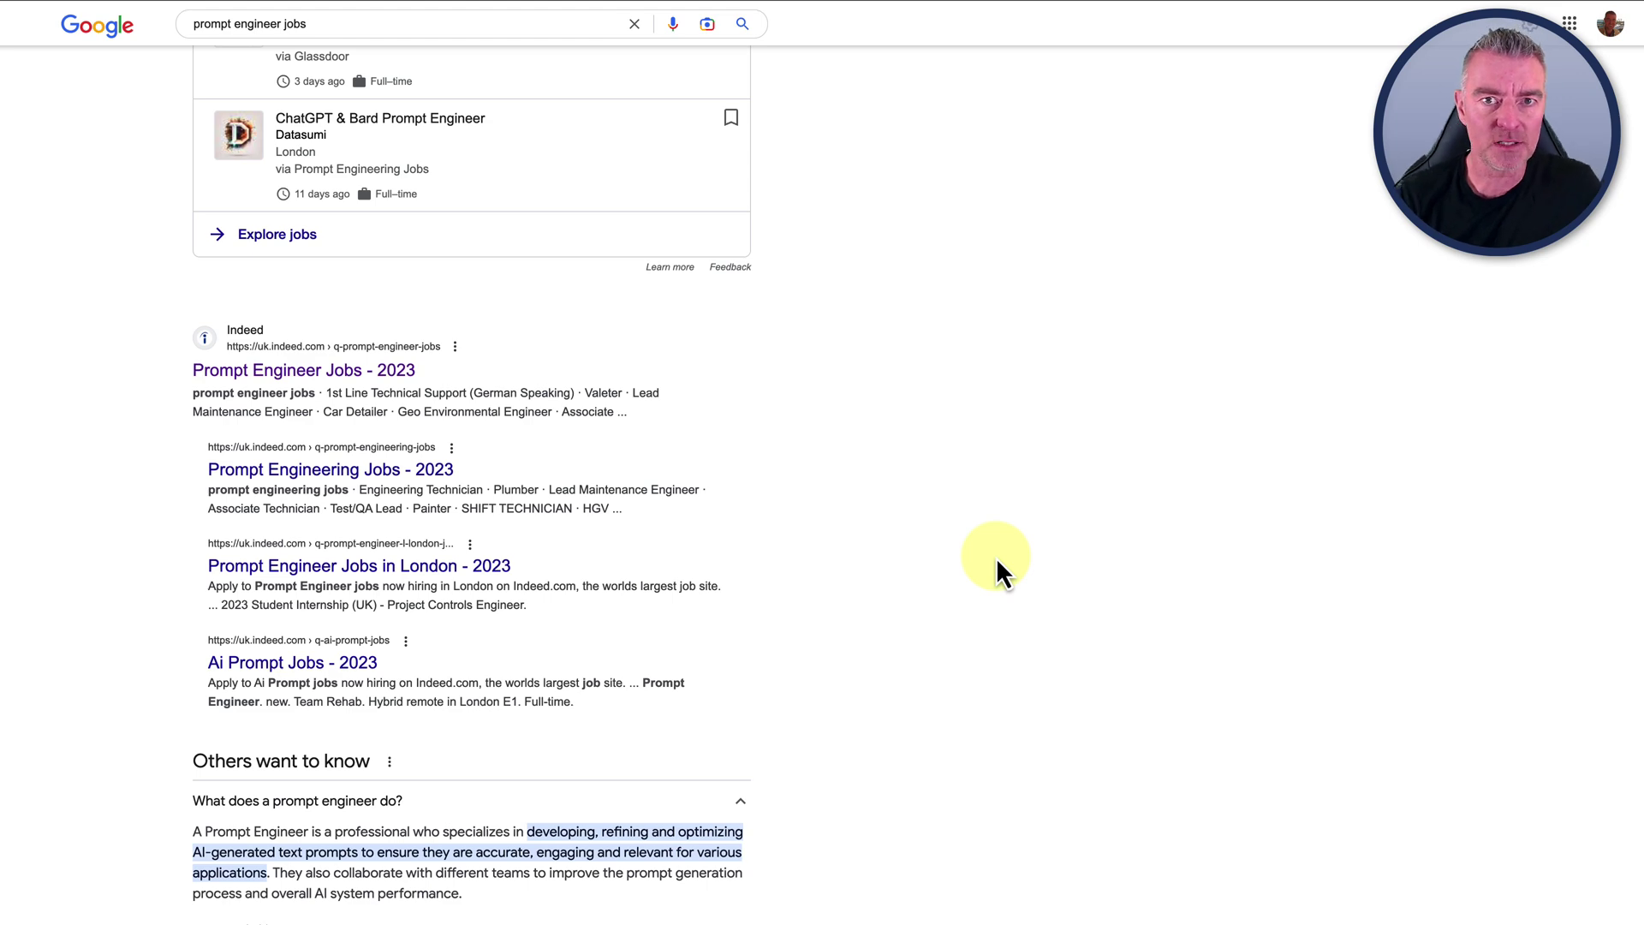
Scroll further to the related-question answers on the $335,000 salary and the future of prompt engineering
scroll(996, 561, "down", 7)
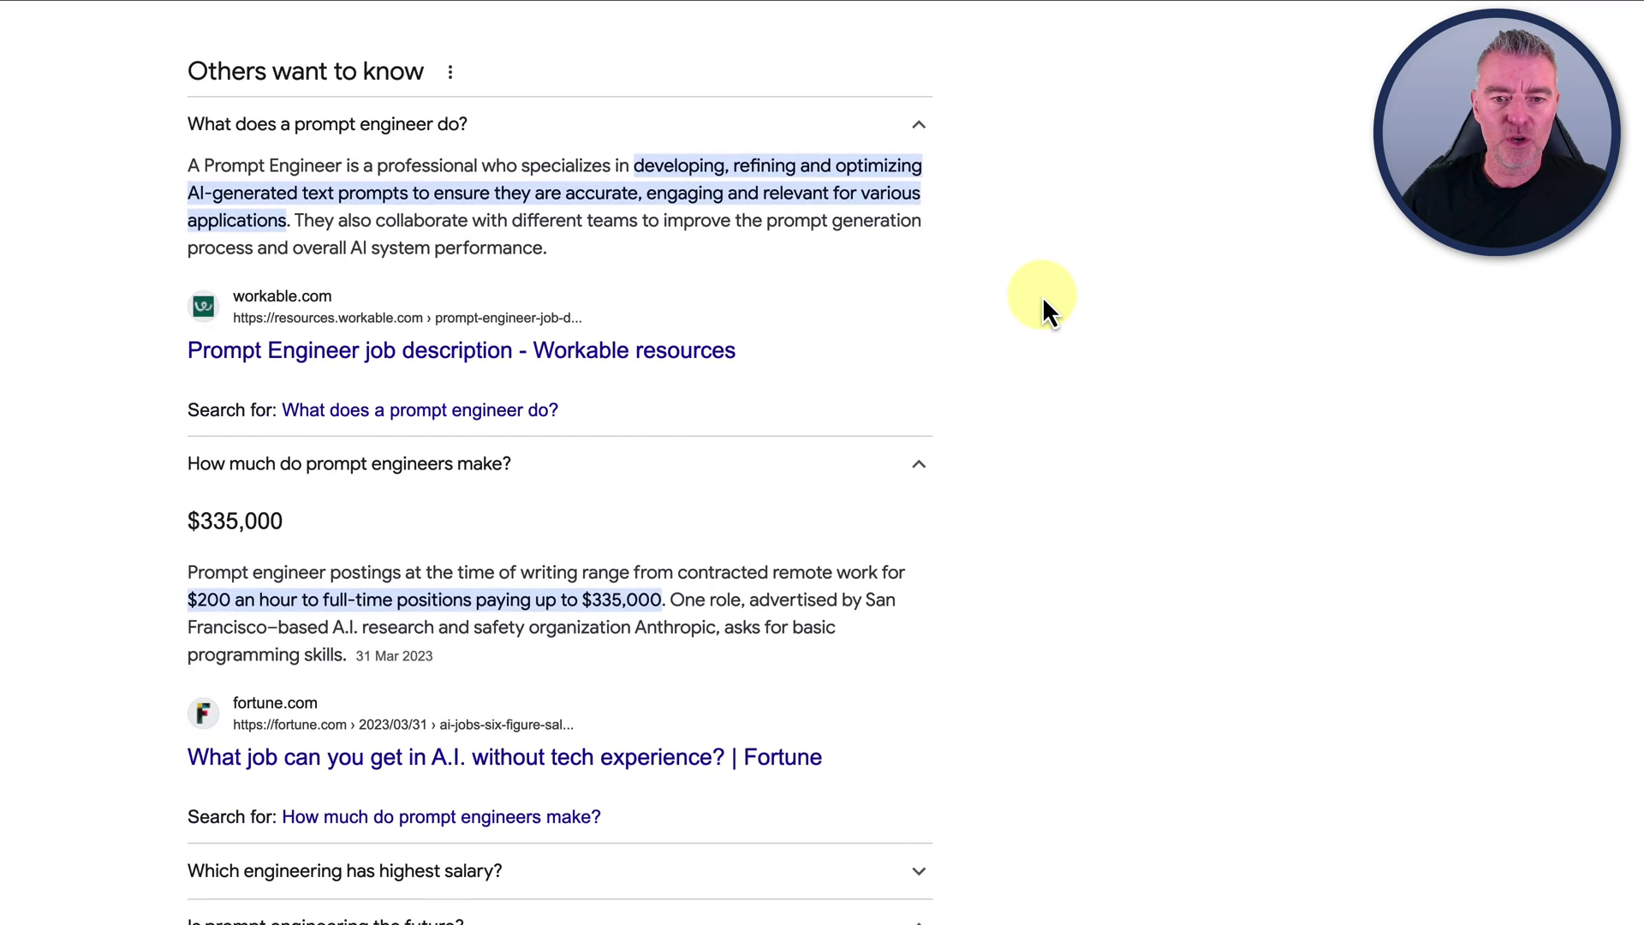
scroll(1041, 295, "up", 1)
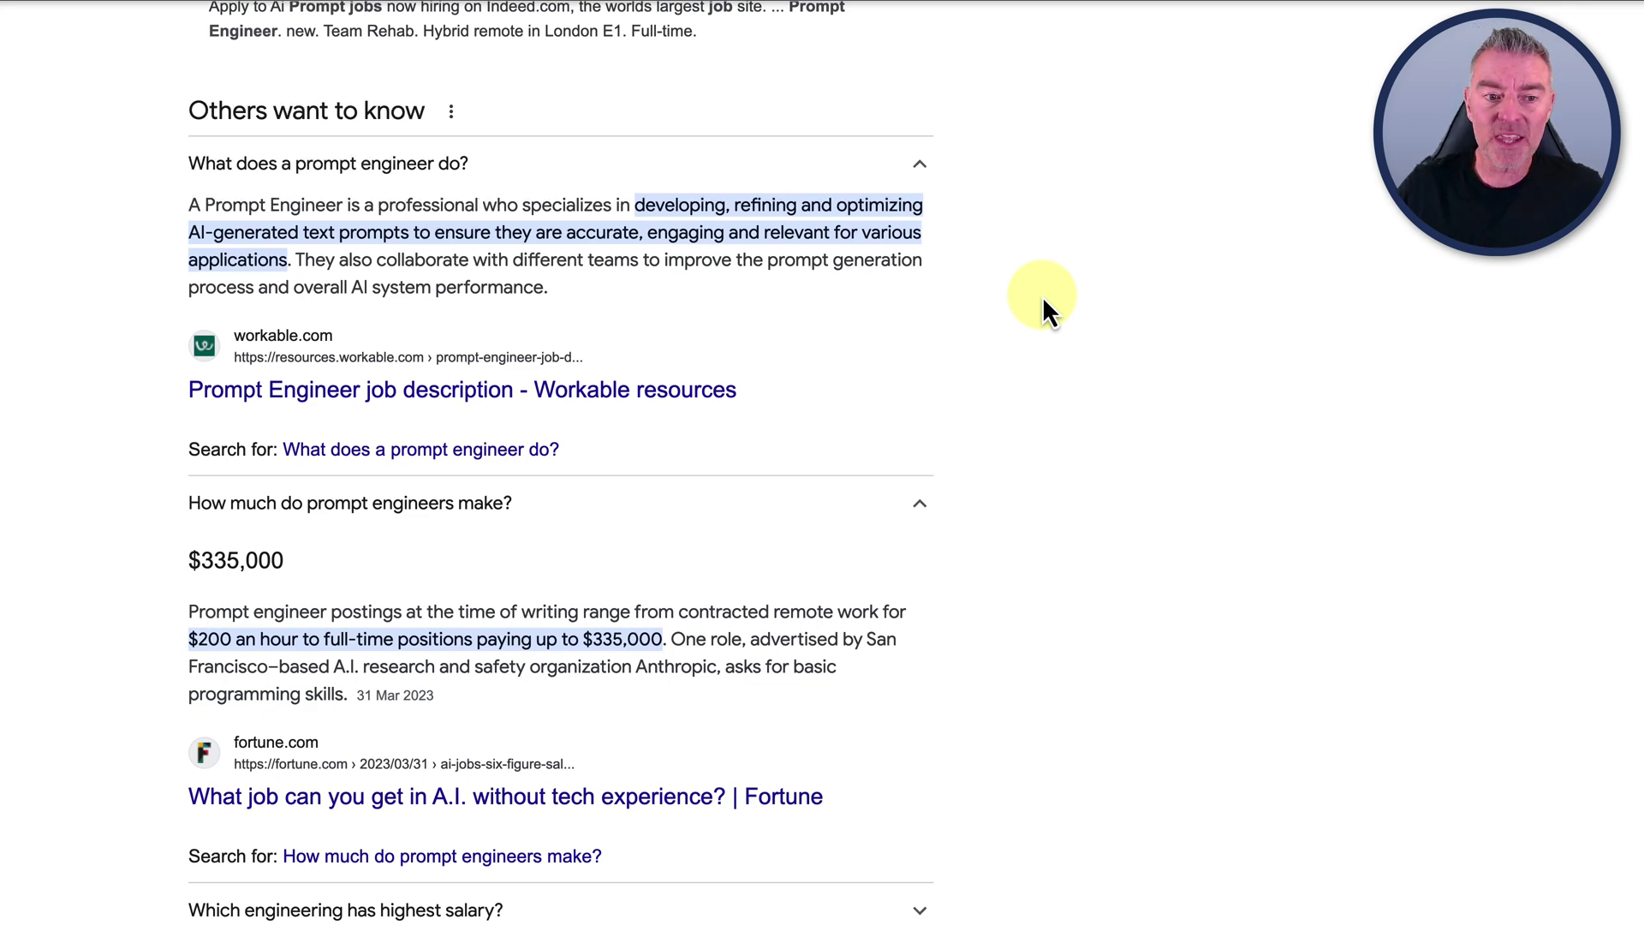
scroll(1041, 296, "down", 3)
scroll(1041, 296, "down", 5)
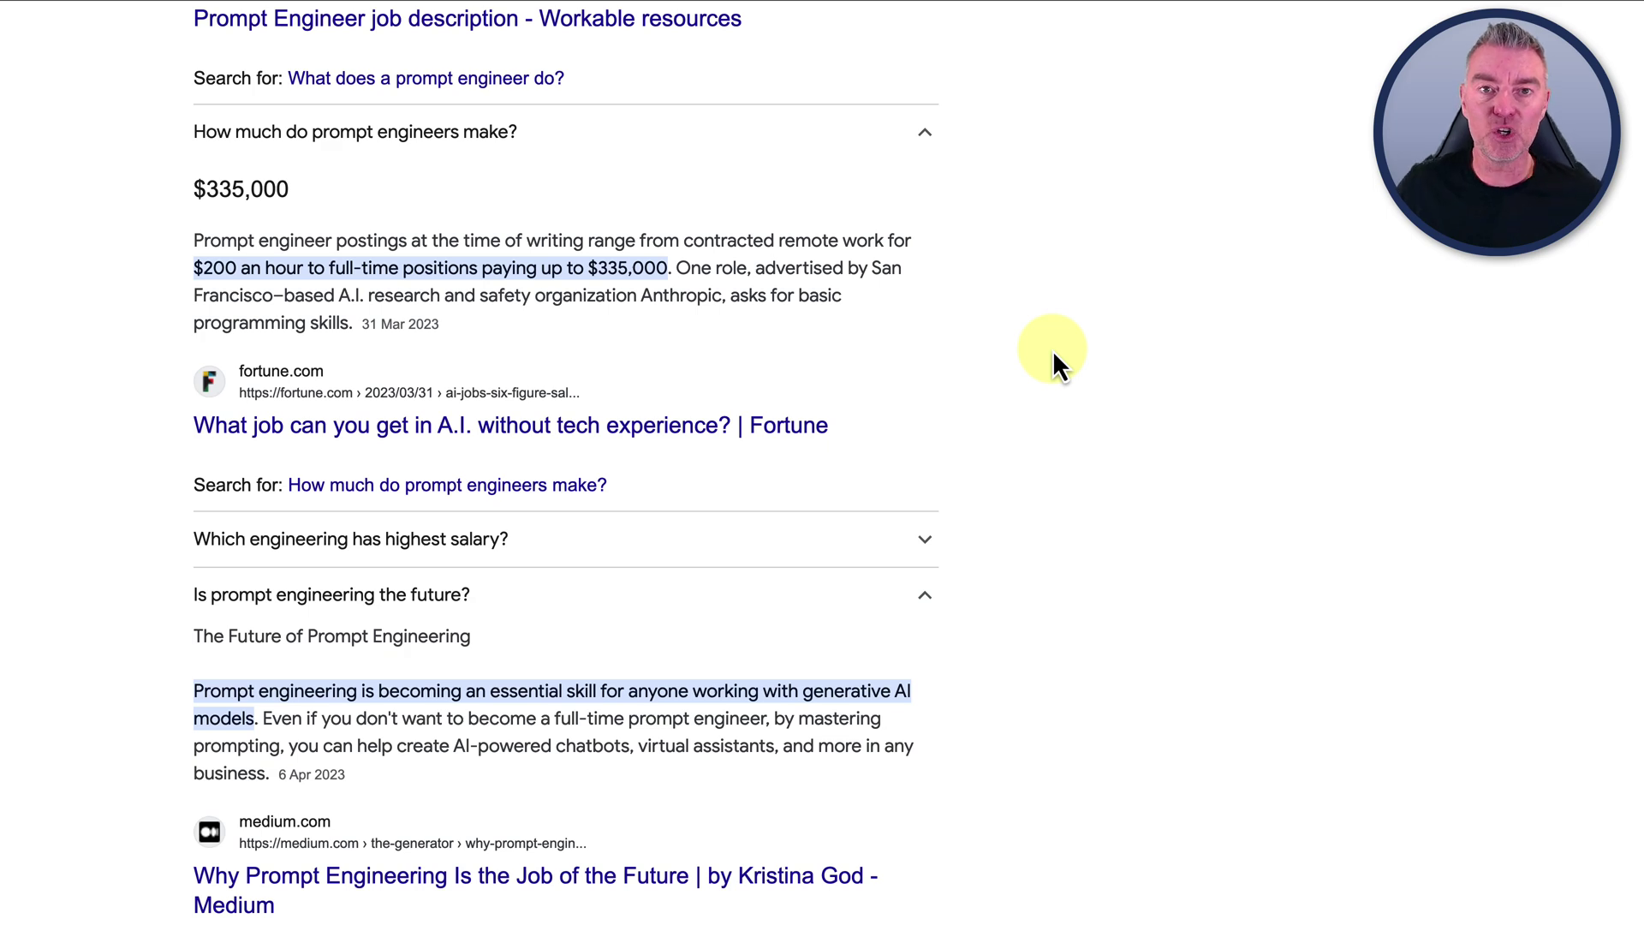
scroll(1054, 353, "down", 2)
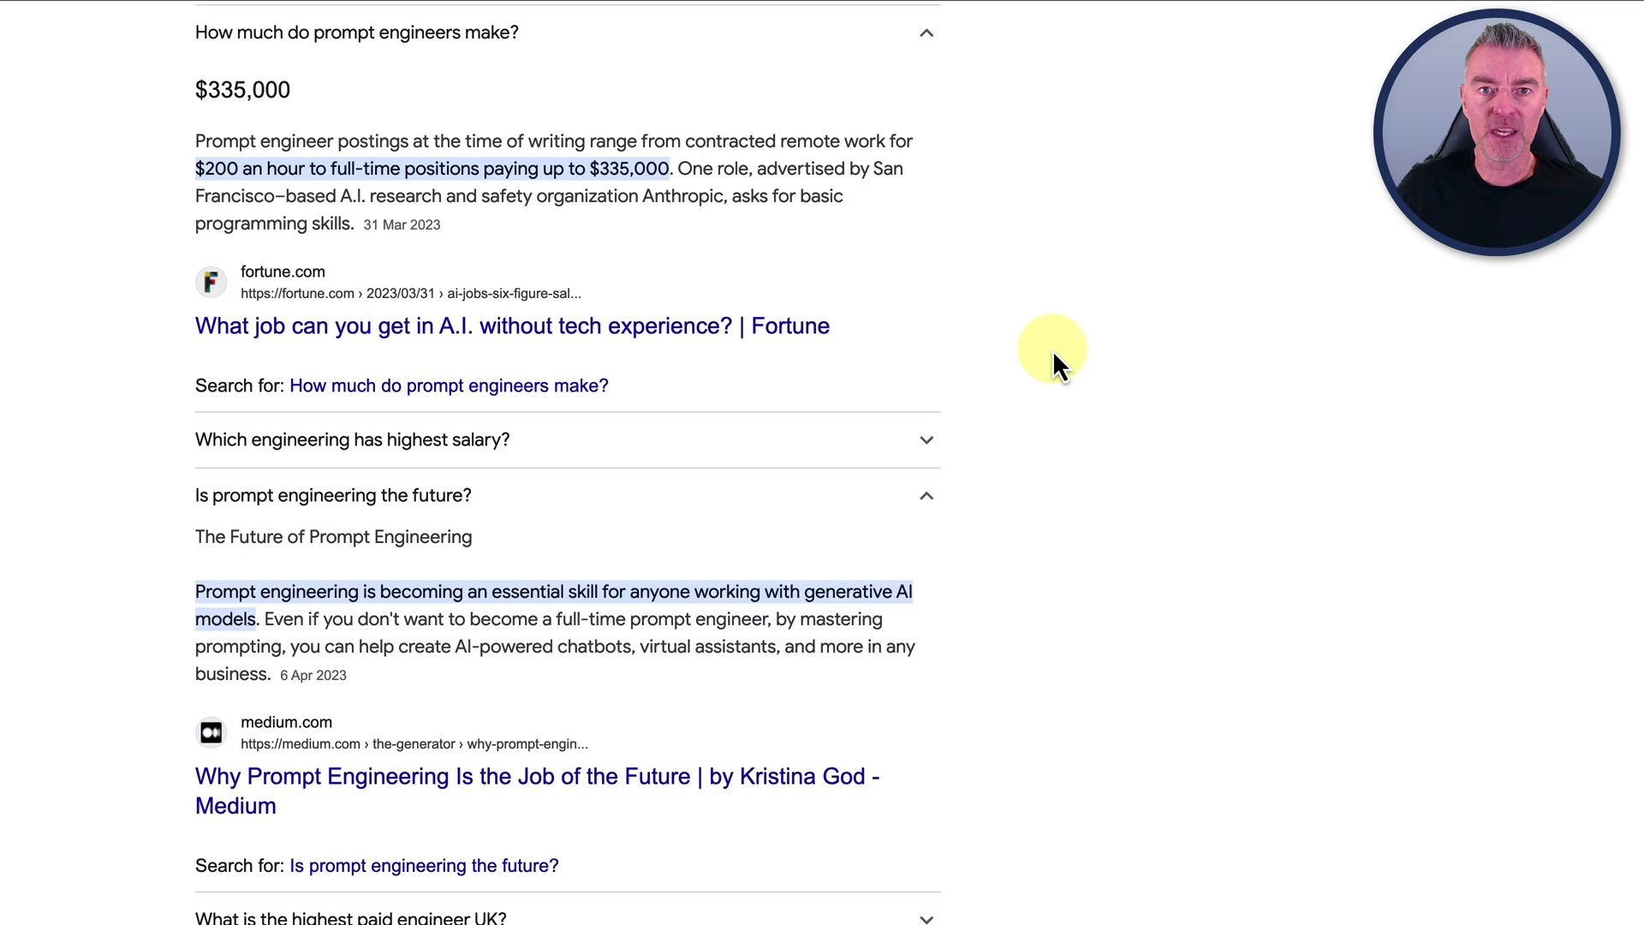
scroll(1054, 354, "up", 1)
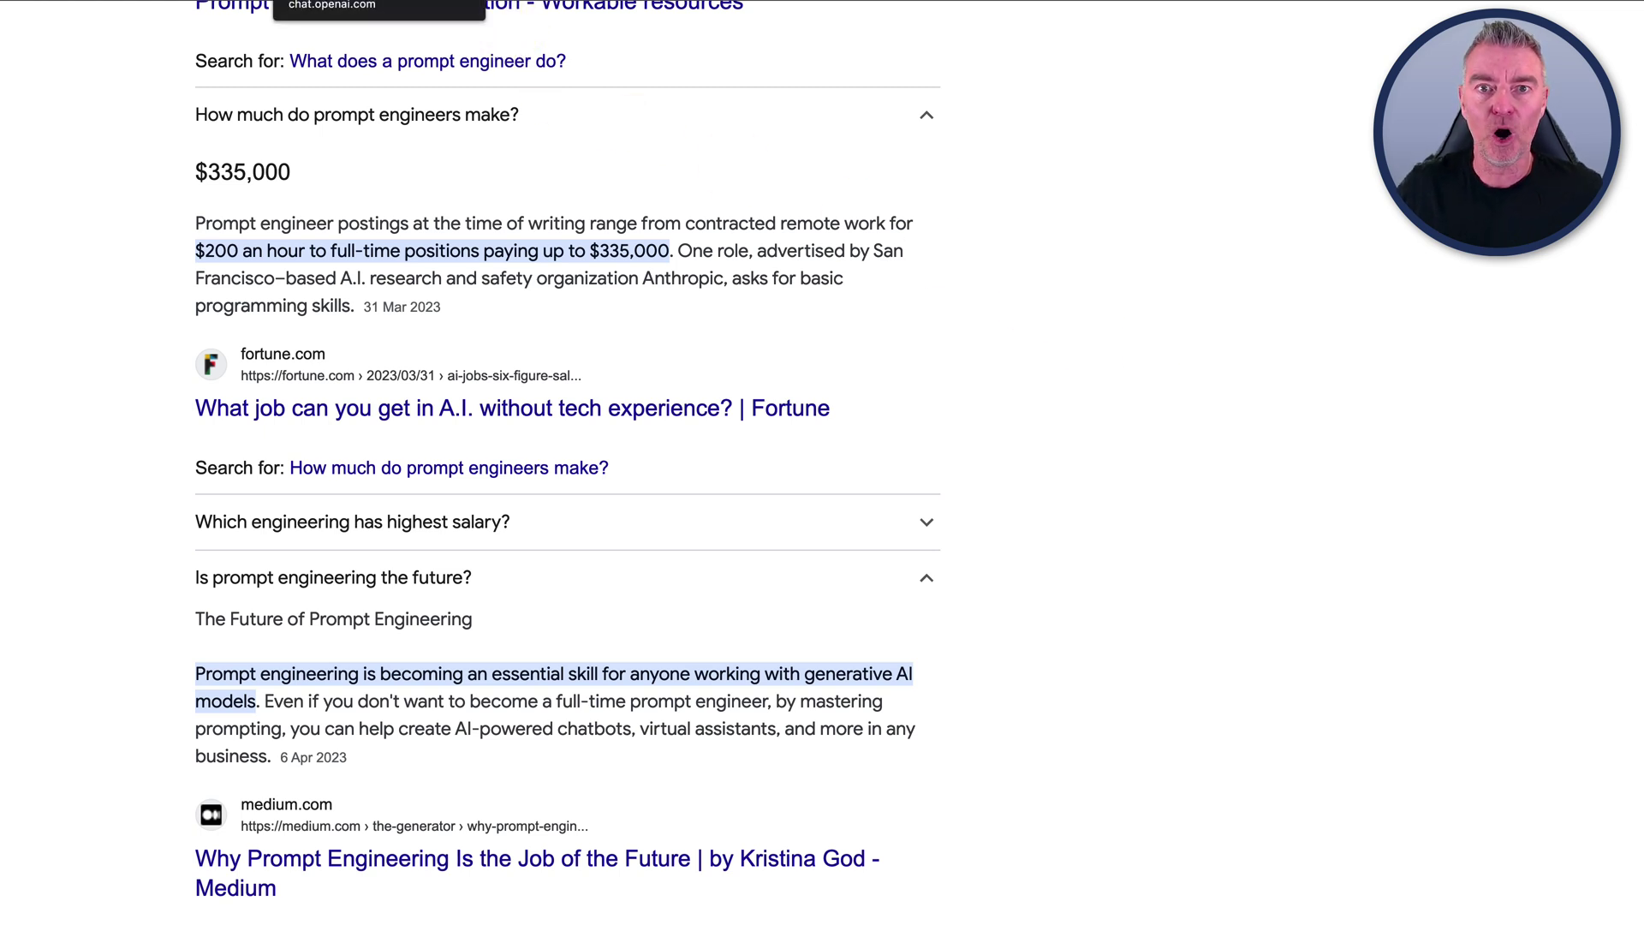
Switch to the ChatGPT tab and start a blank chat on the Default (GPT-3.5) model
left_click(376, 2)
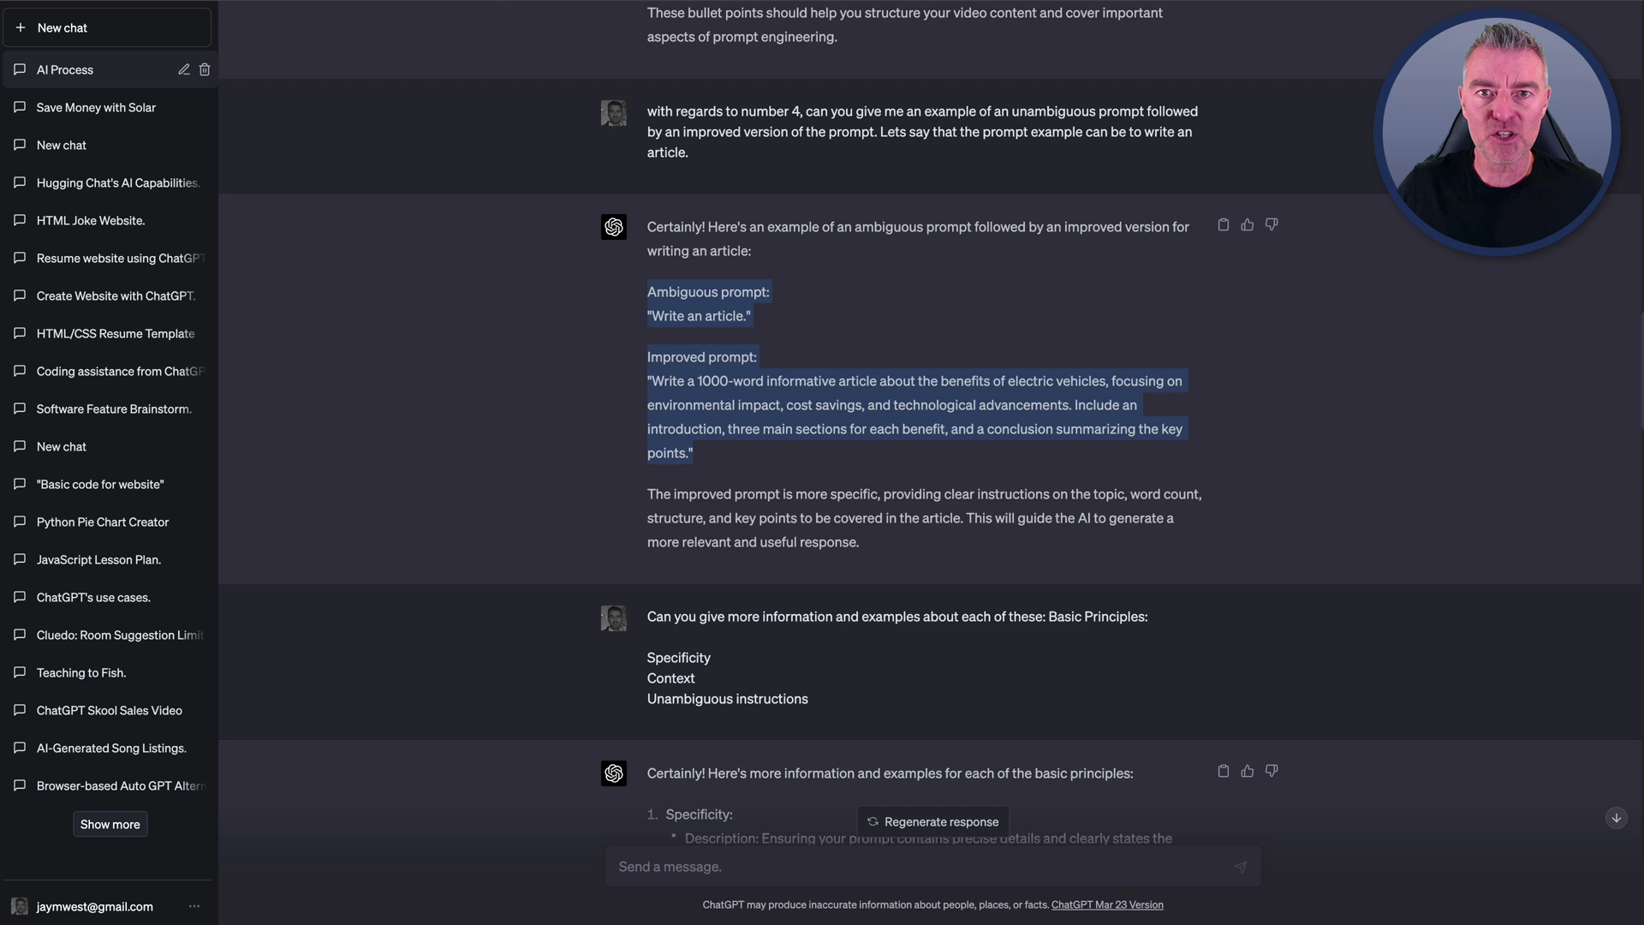
left_click(84, 29)
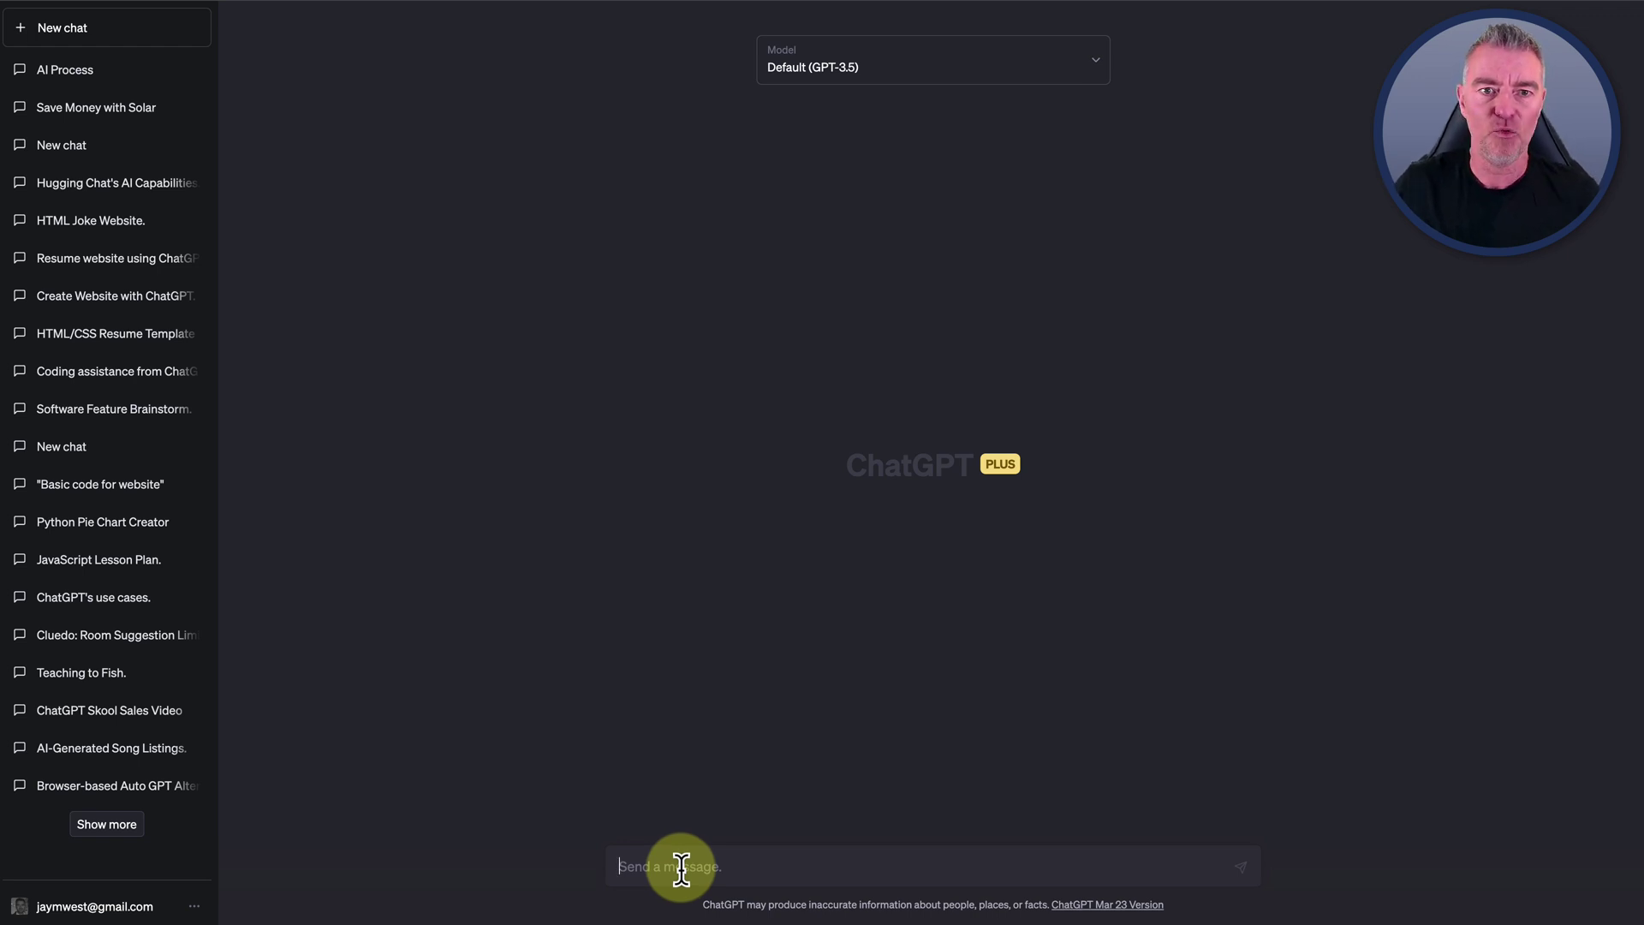
Send the vague prompt 'Write an article about electric vehicles.' and read through the generated article
type("Write an article about")
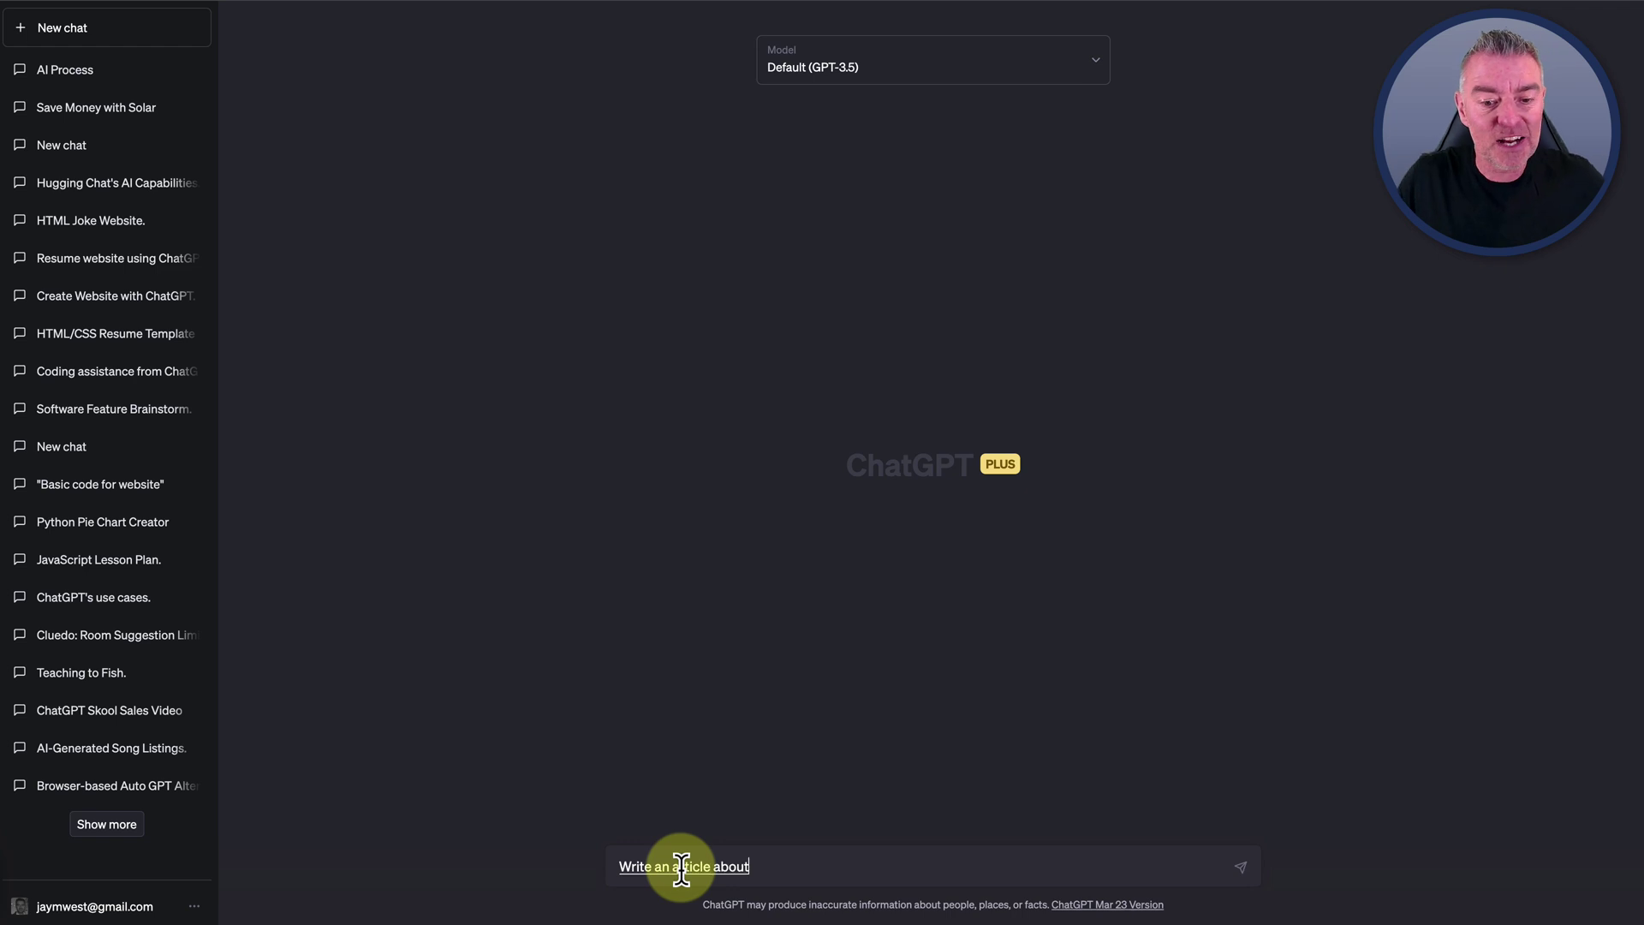
type(" electric vehicles")
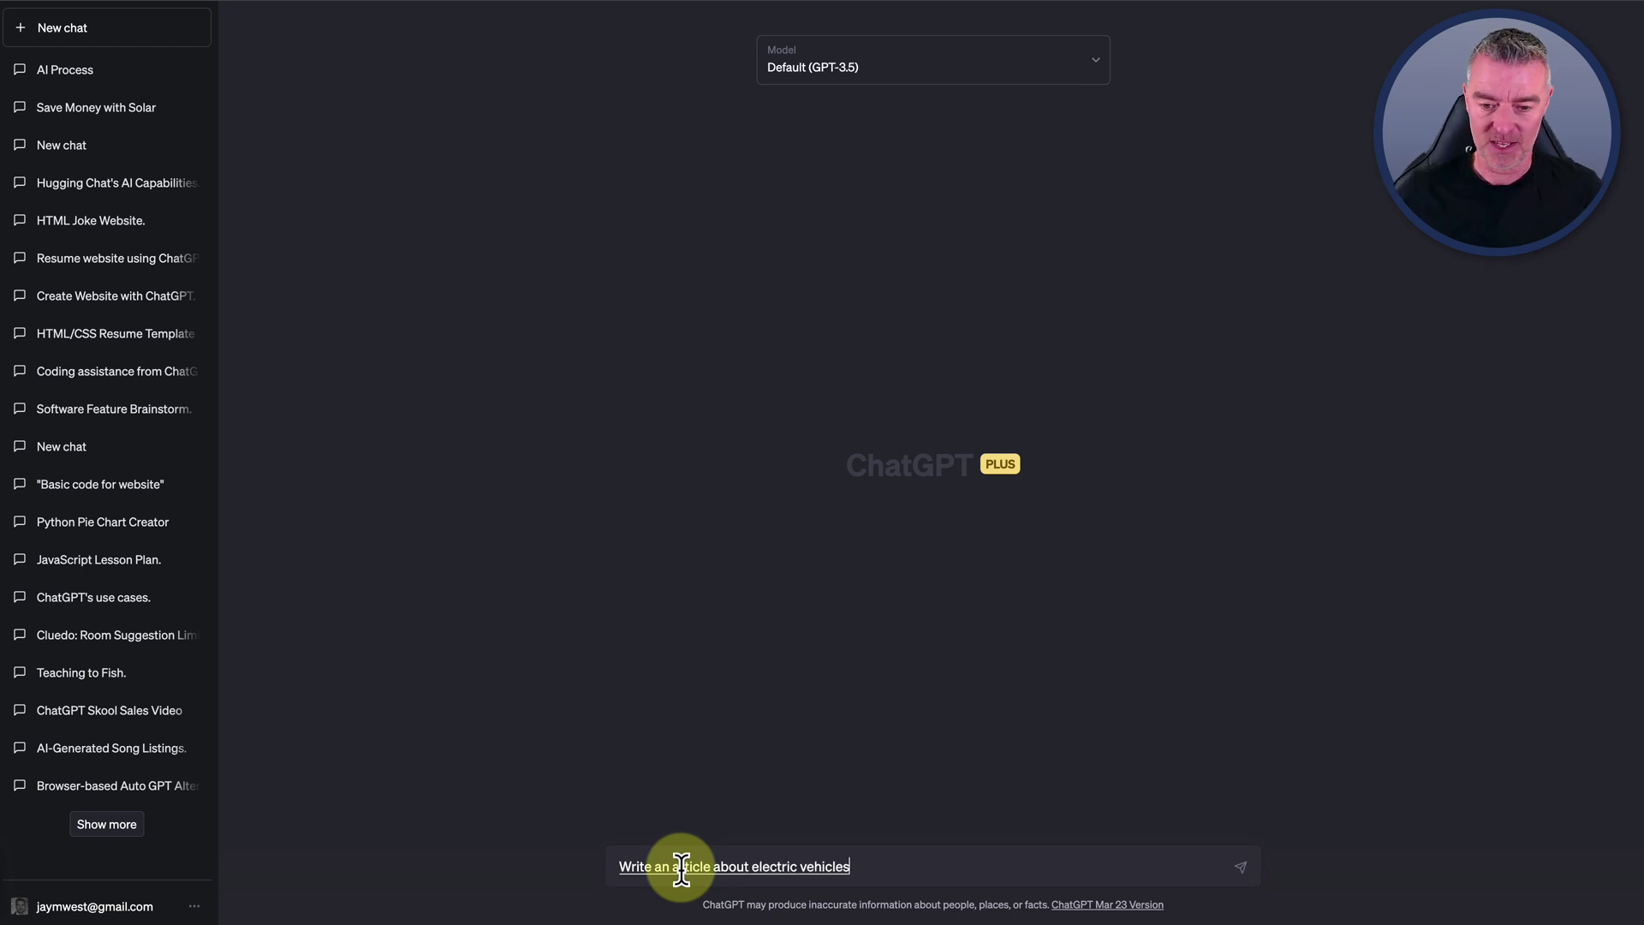
type(".")
key("Return")
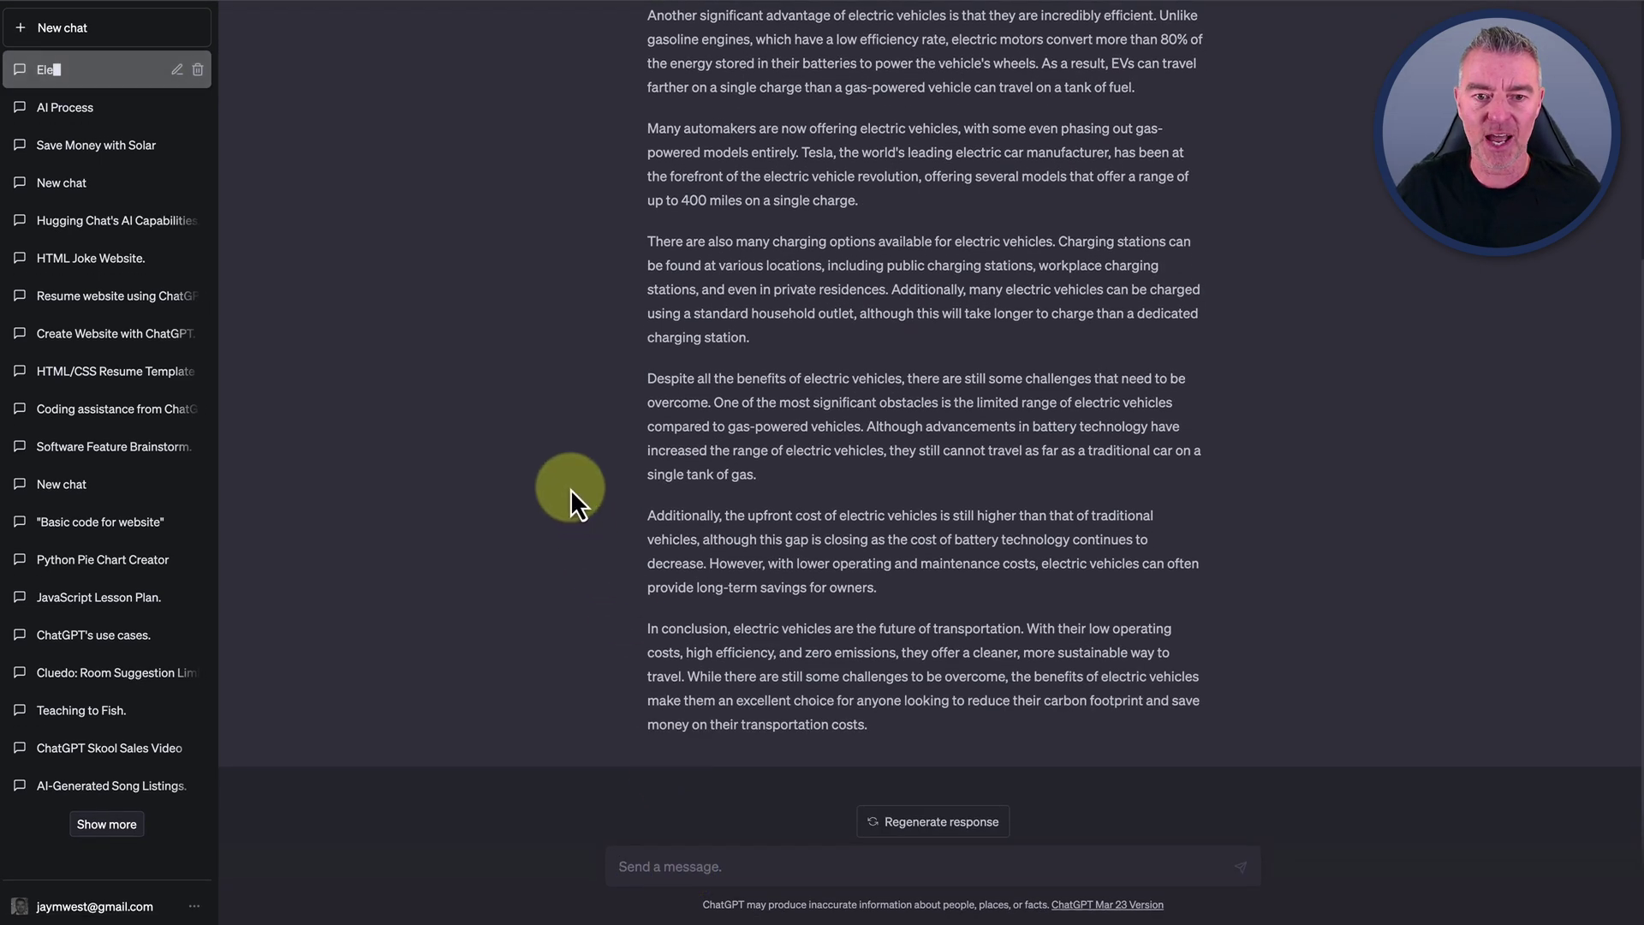
scroll(925, 313, "up", 3)
scroll(924, 313, "up", 1)
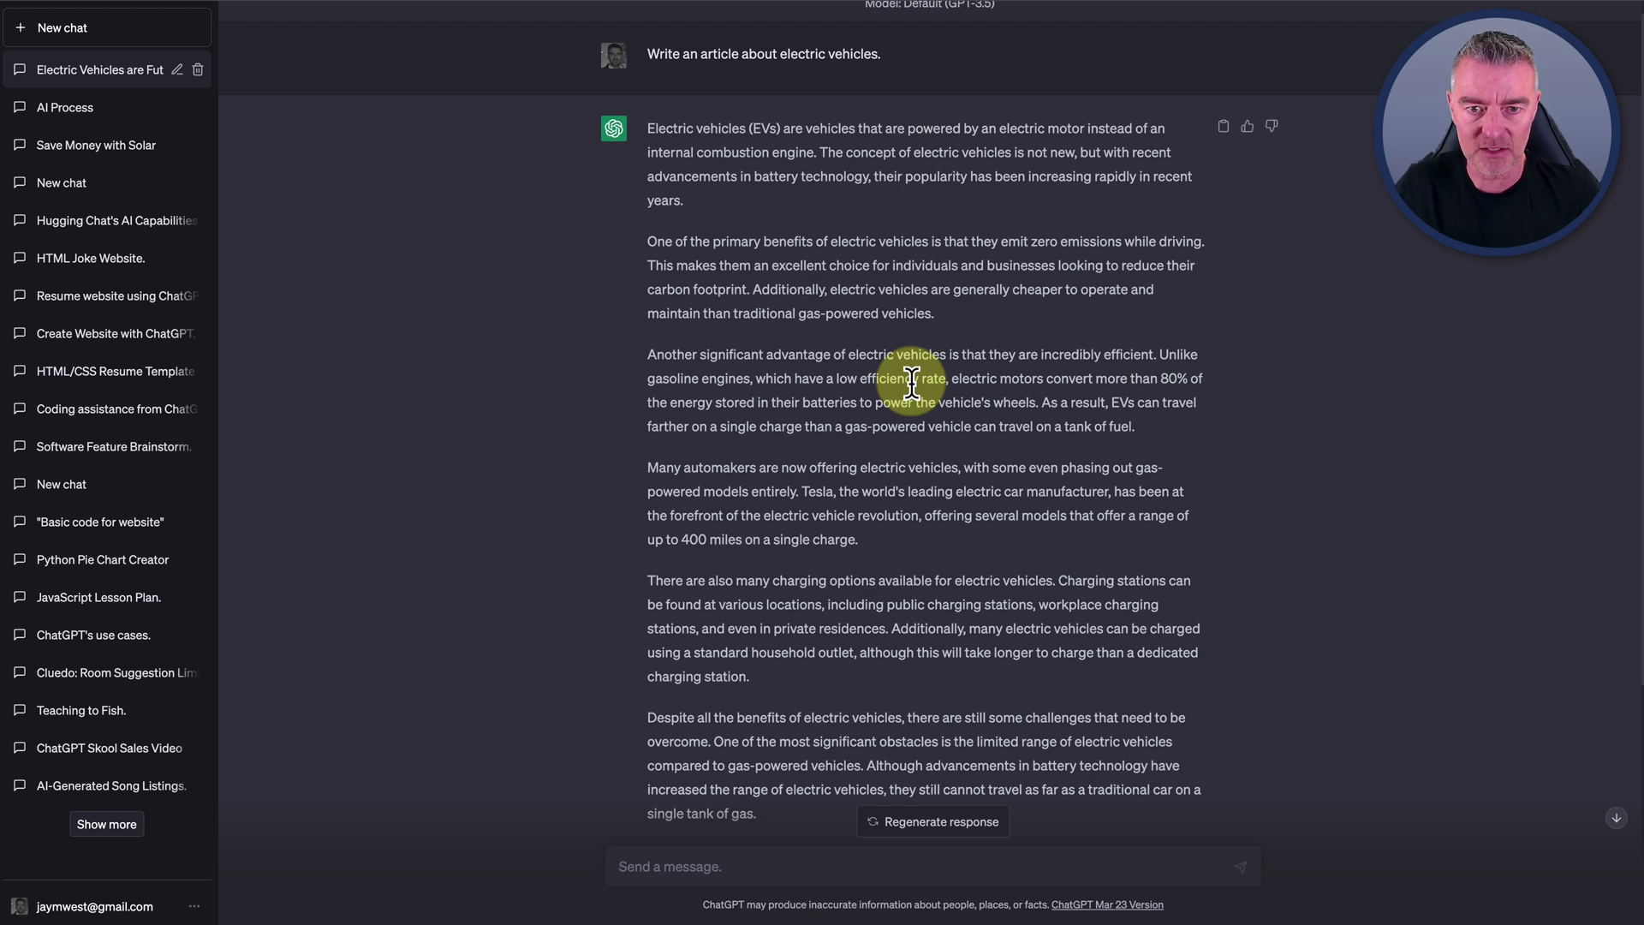
scroll(911, 385, "down", 1)
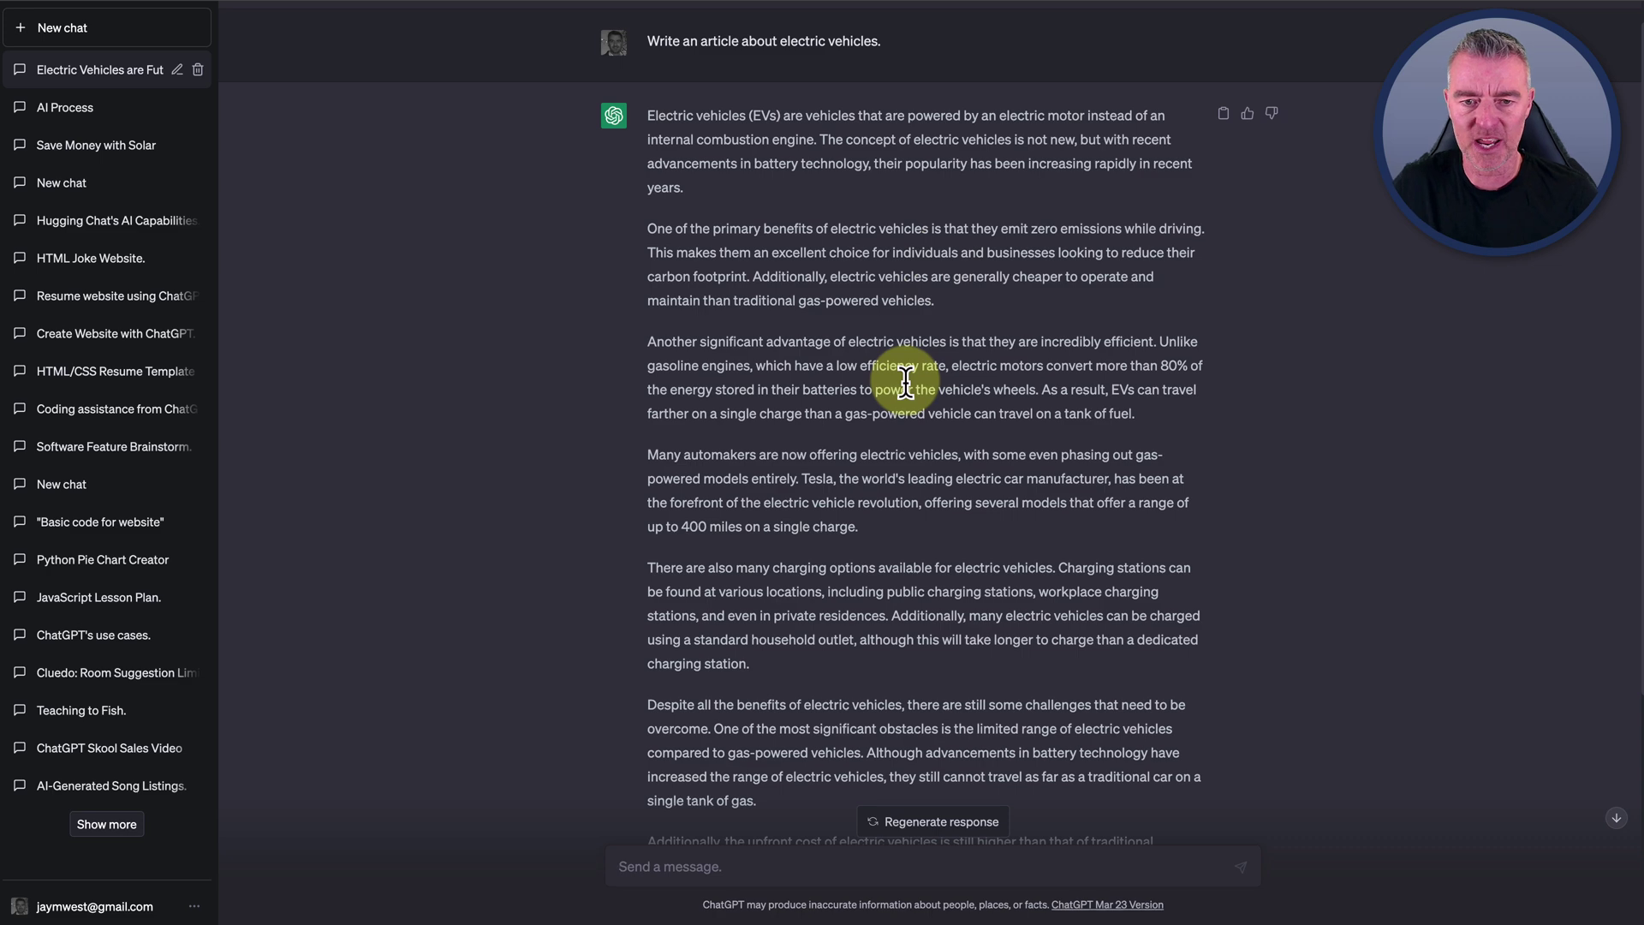
scroll(905, 381, "down", 2)
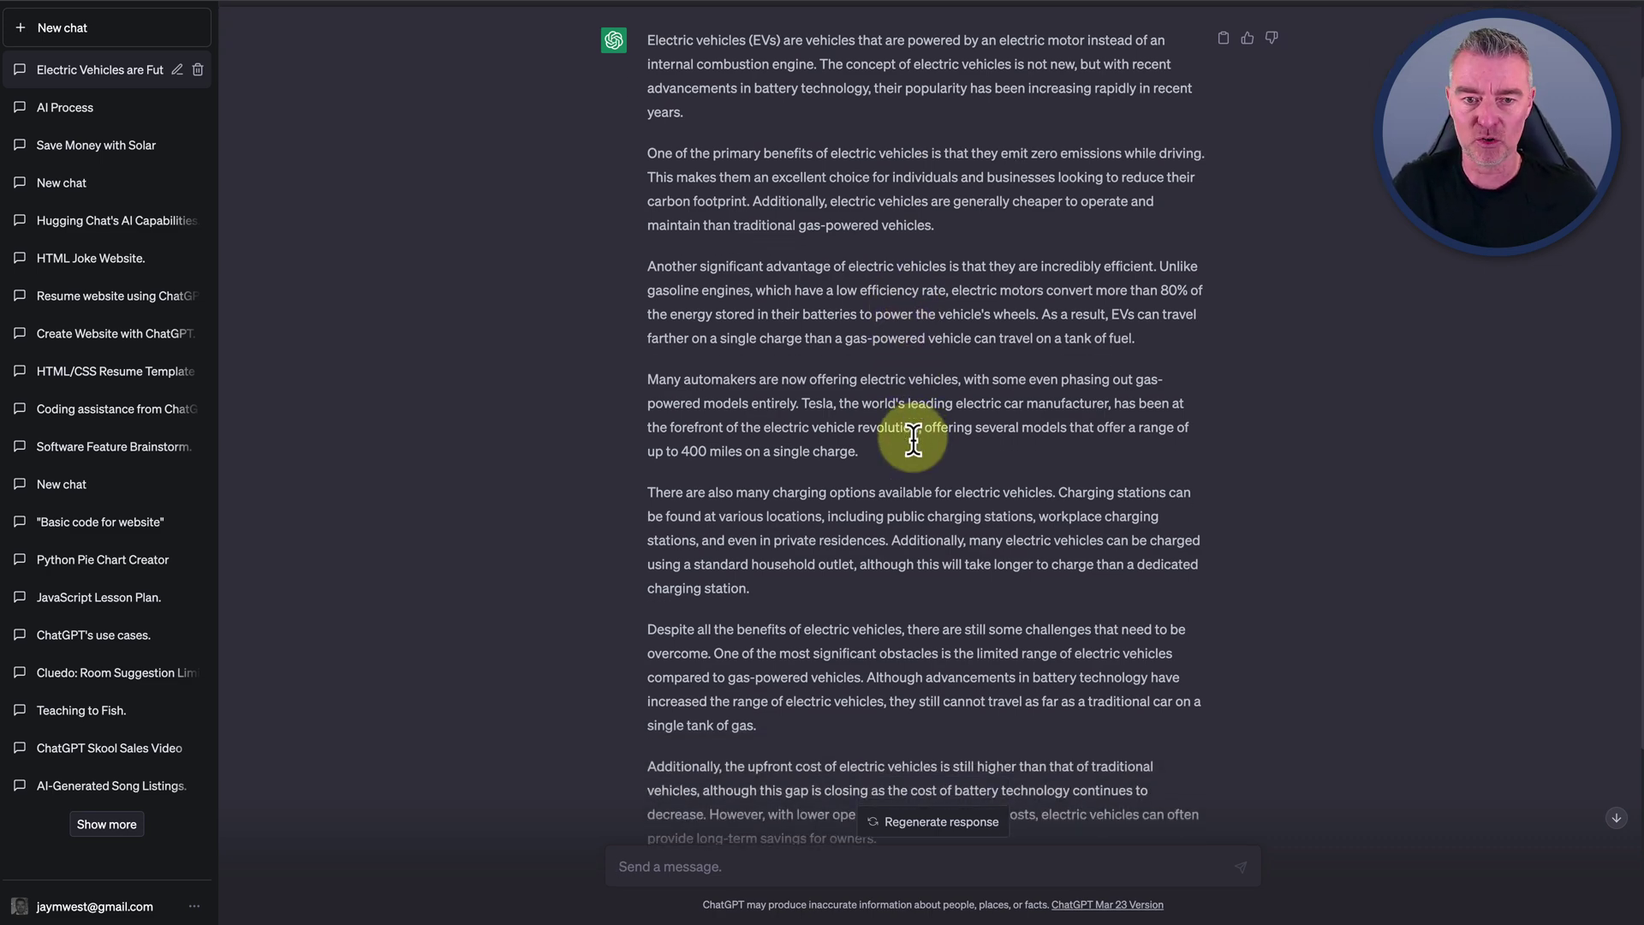
scroll(913, 440, "down", 1)
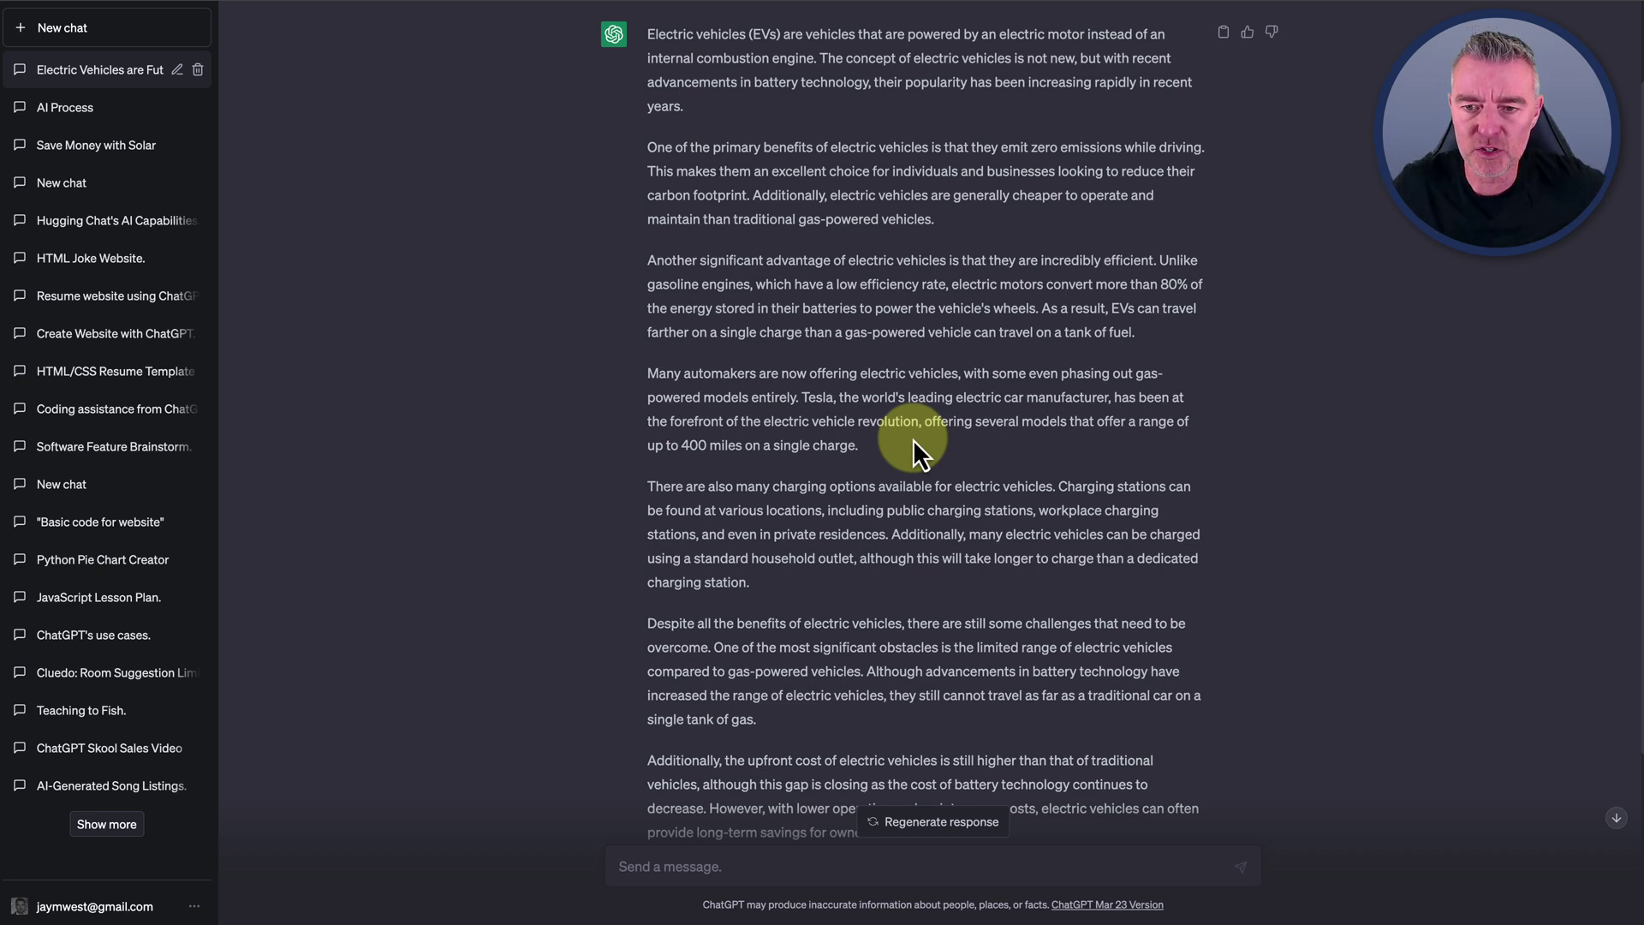
scroll(991, 660, "down", 6)
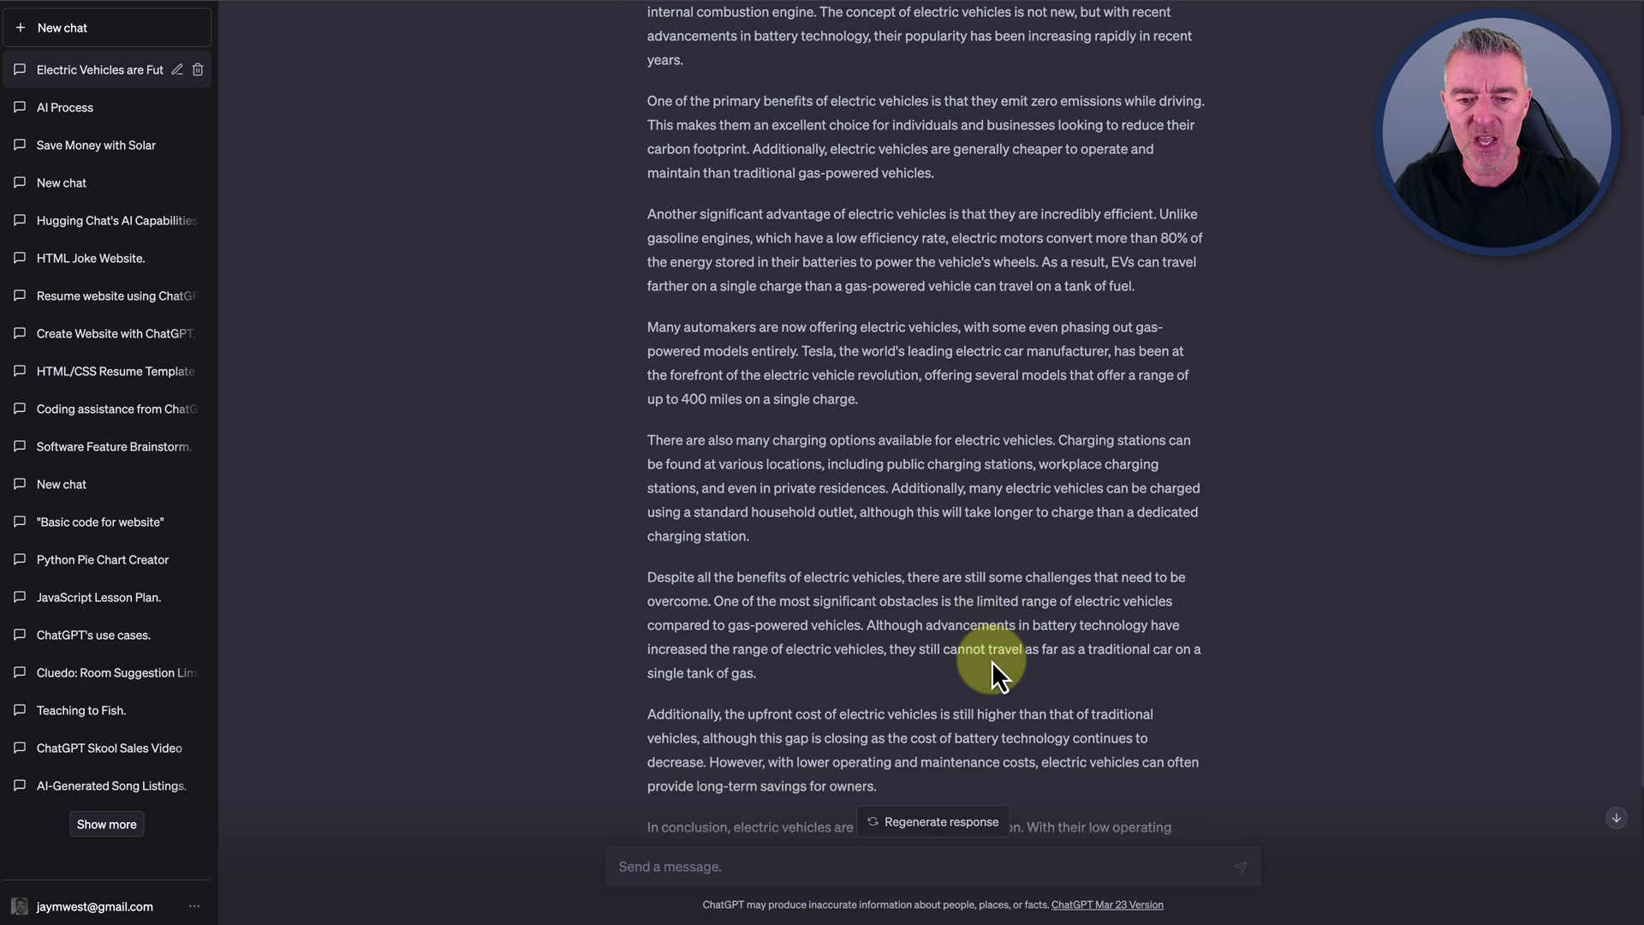
scroll(892, 238, "up", 6)
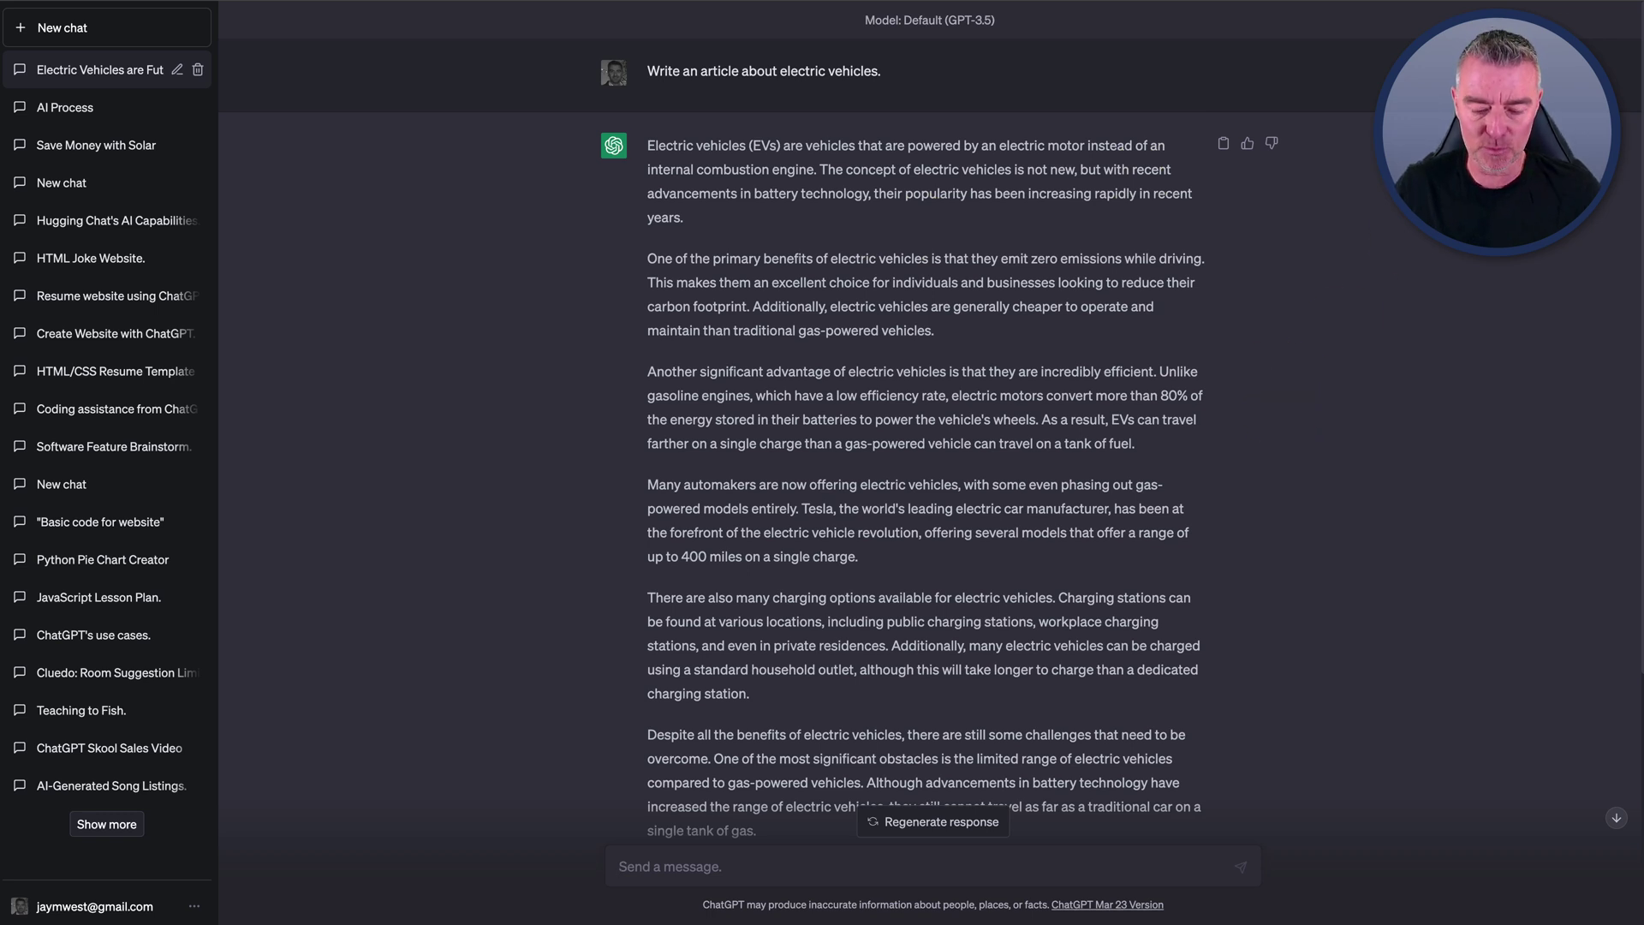
Send a detailed prompt for a 1000-word article on electric vehicle benefits, with introduction, three sections and conclusion
left_click(702, 867)
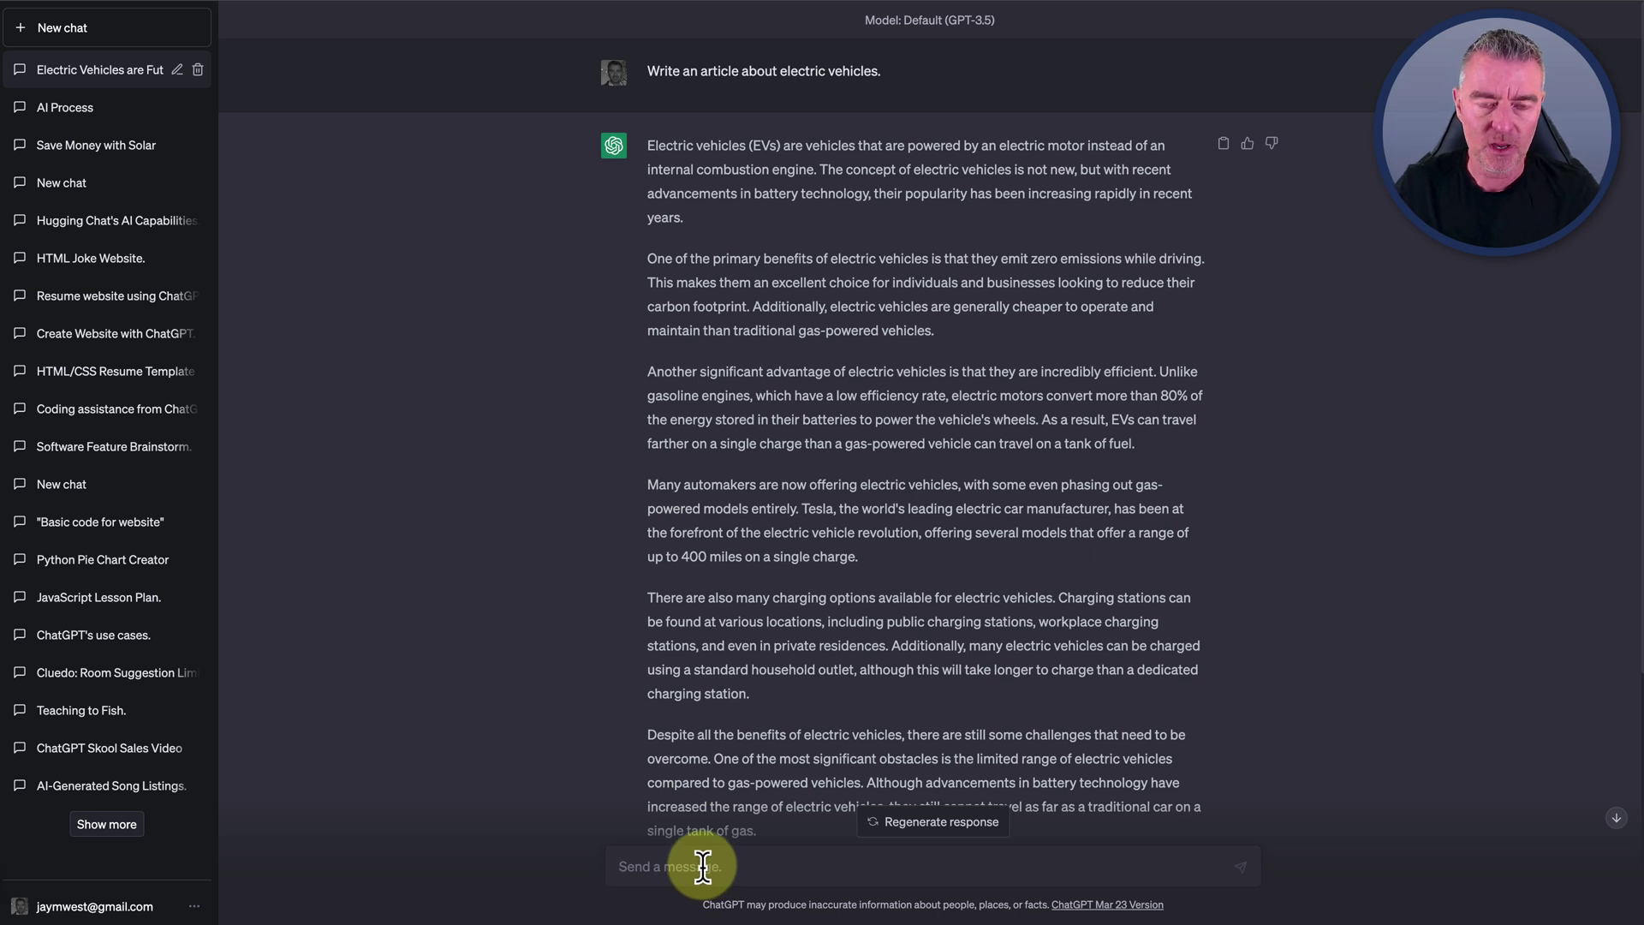
type("Write a 1000")
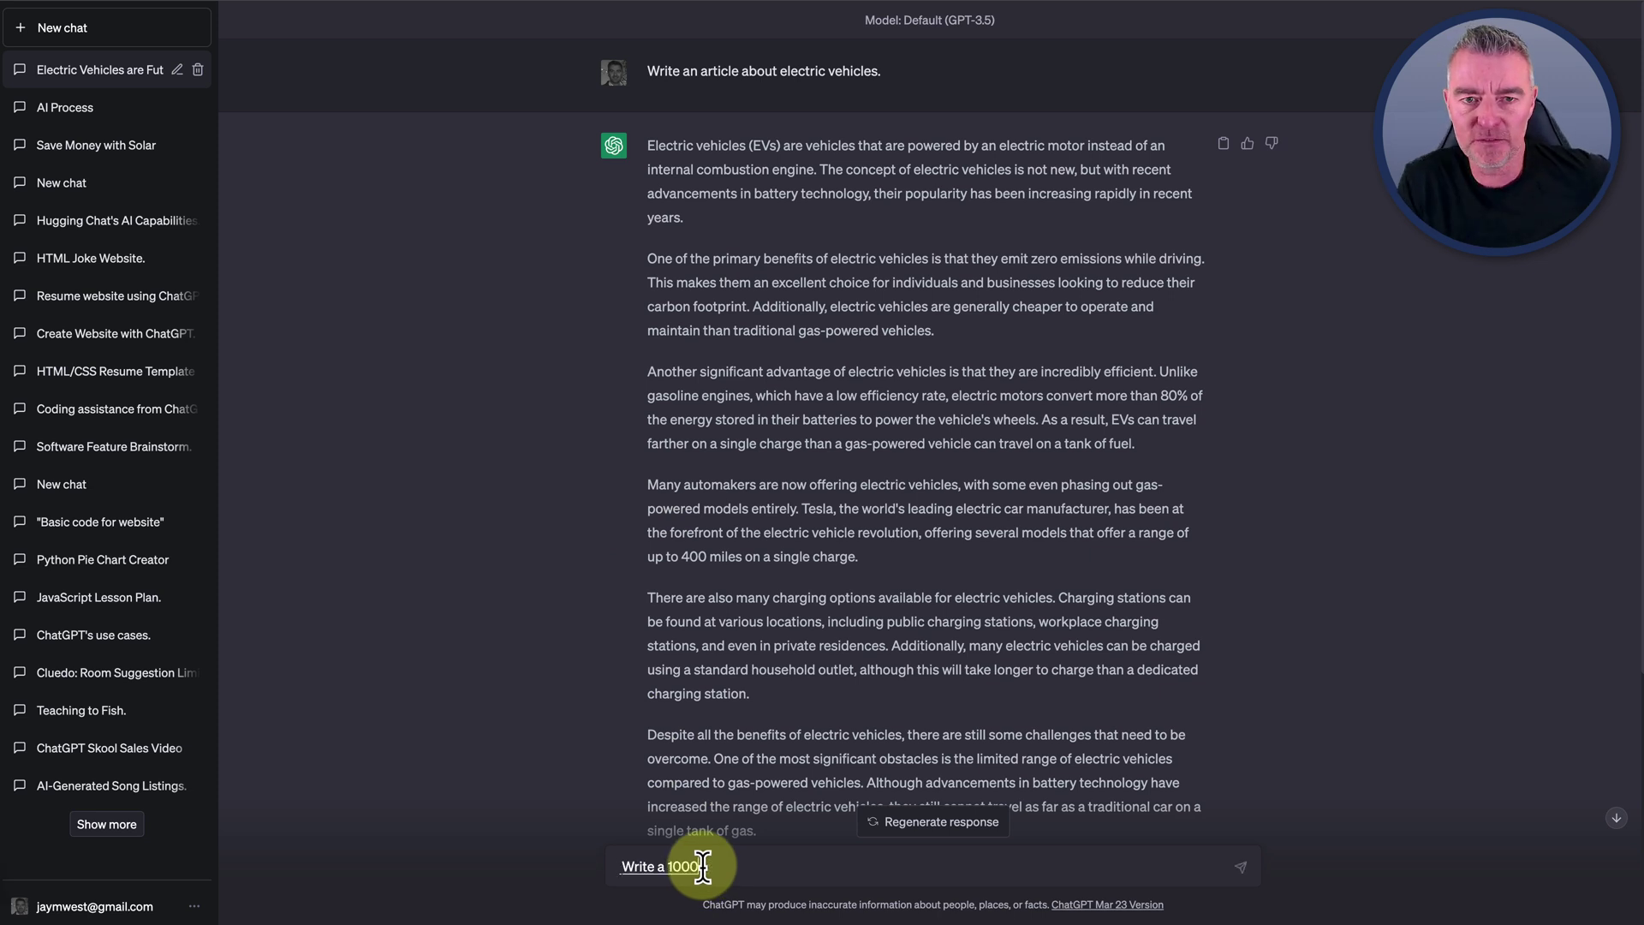
type(" word informative article about")
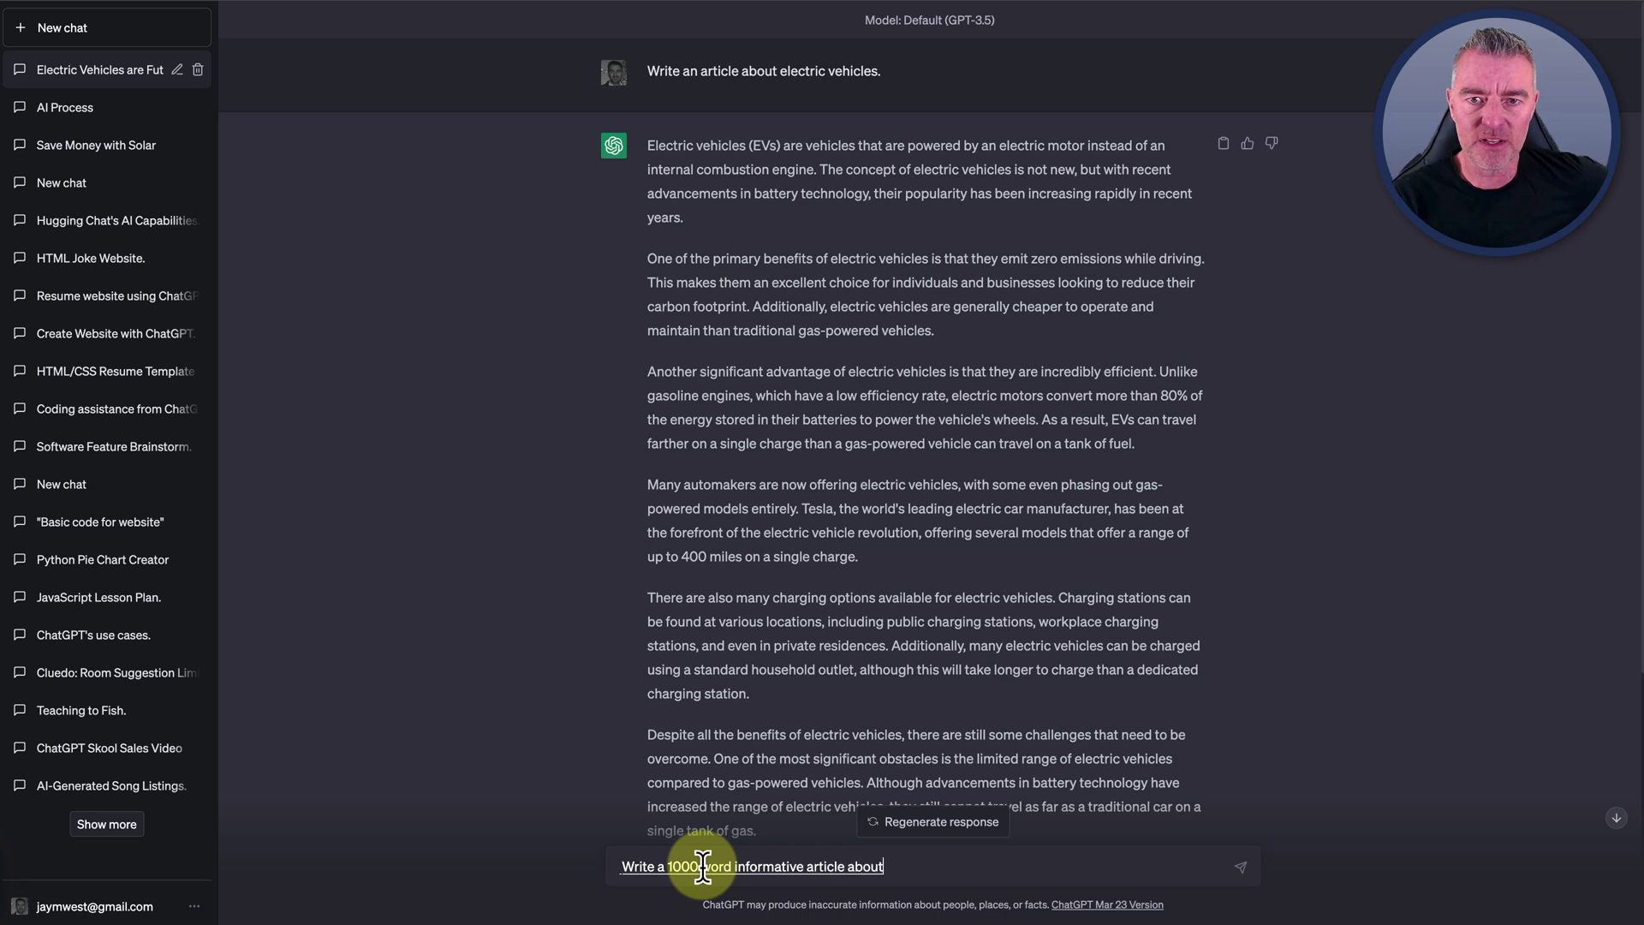
type(" the benefits of electric vehicles")
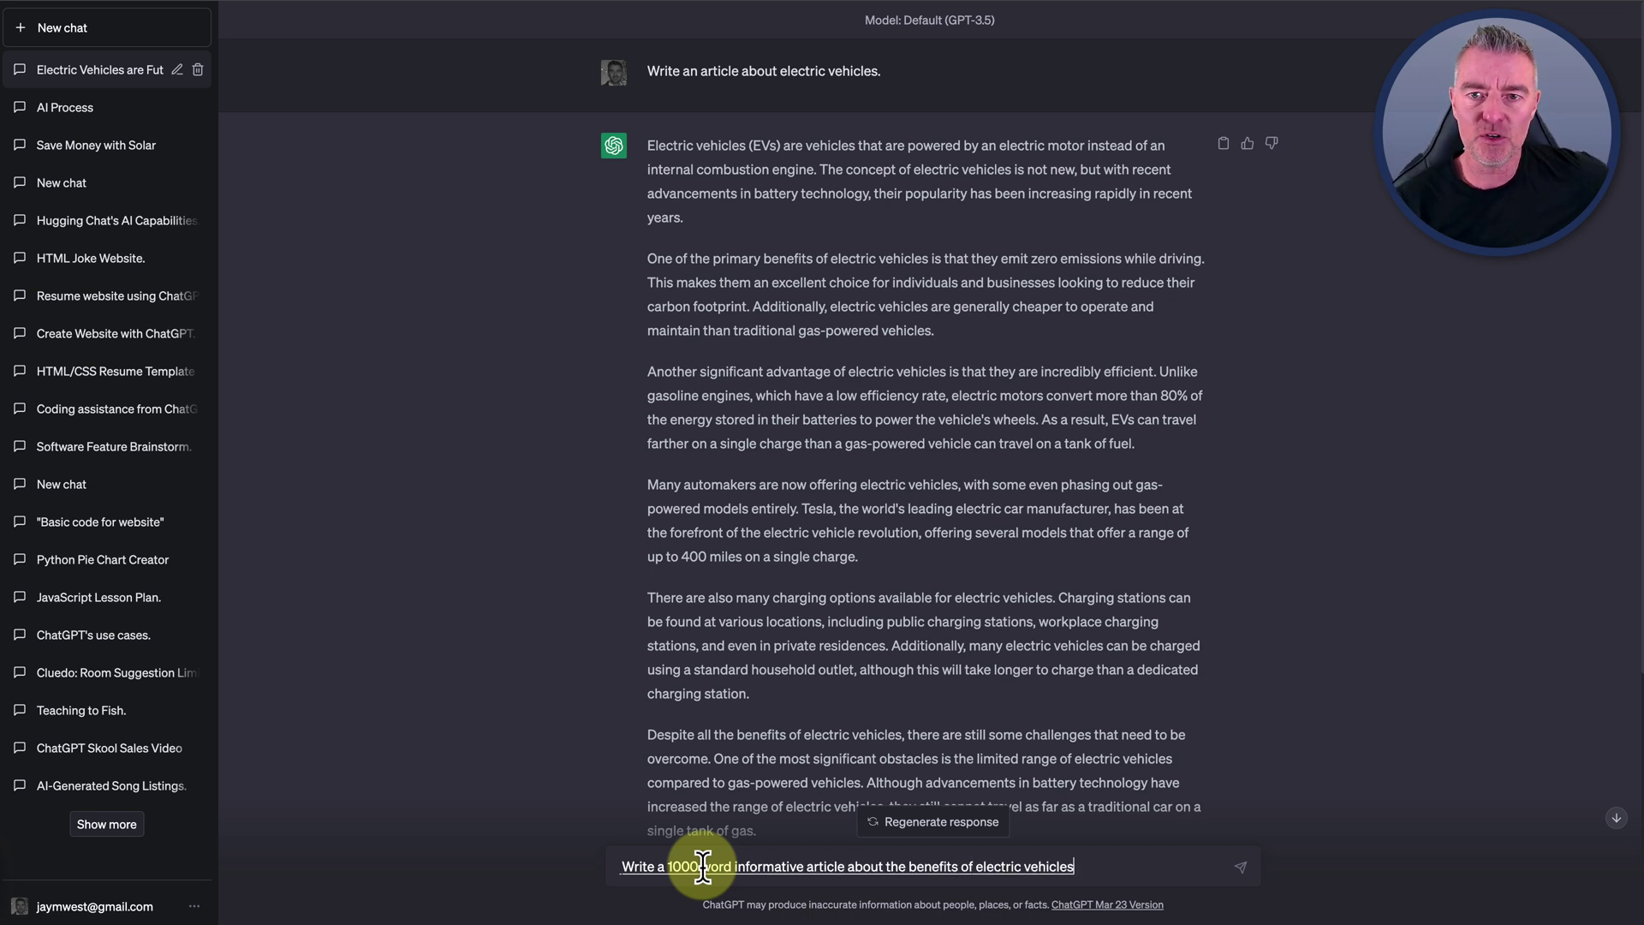
type(", focusing on")
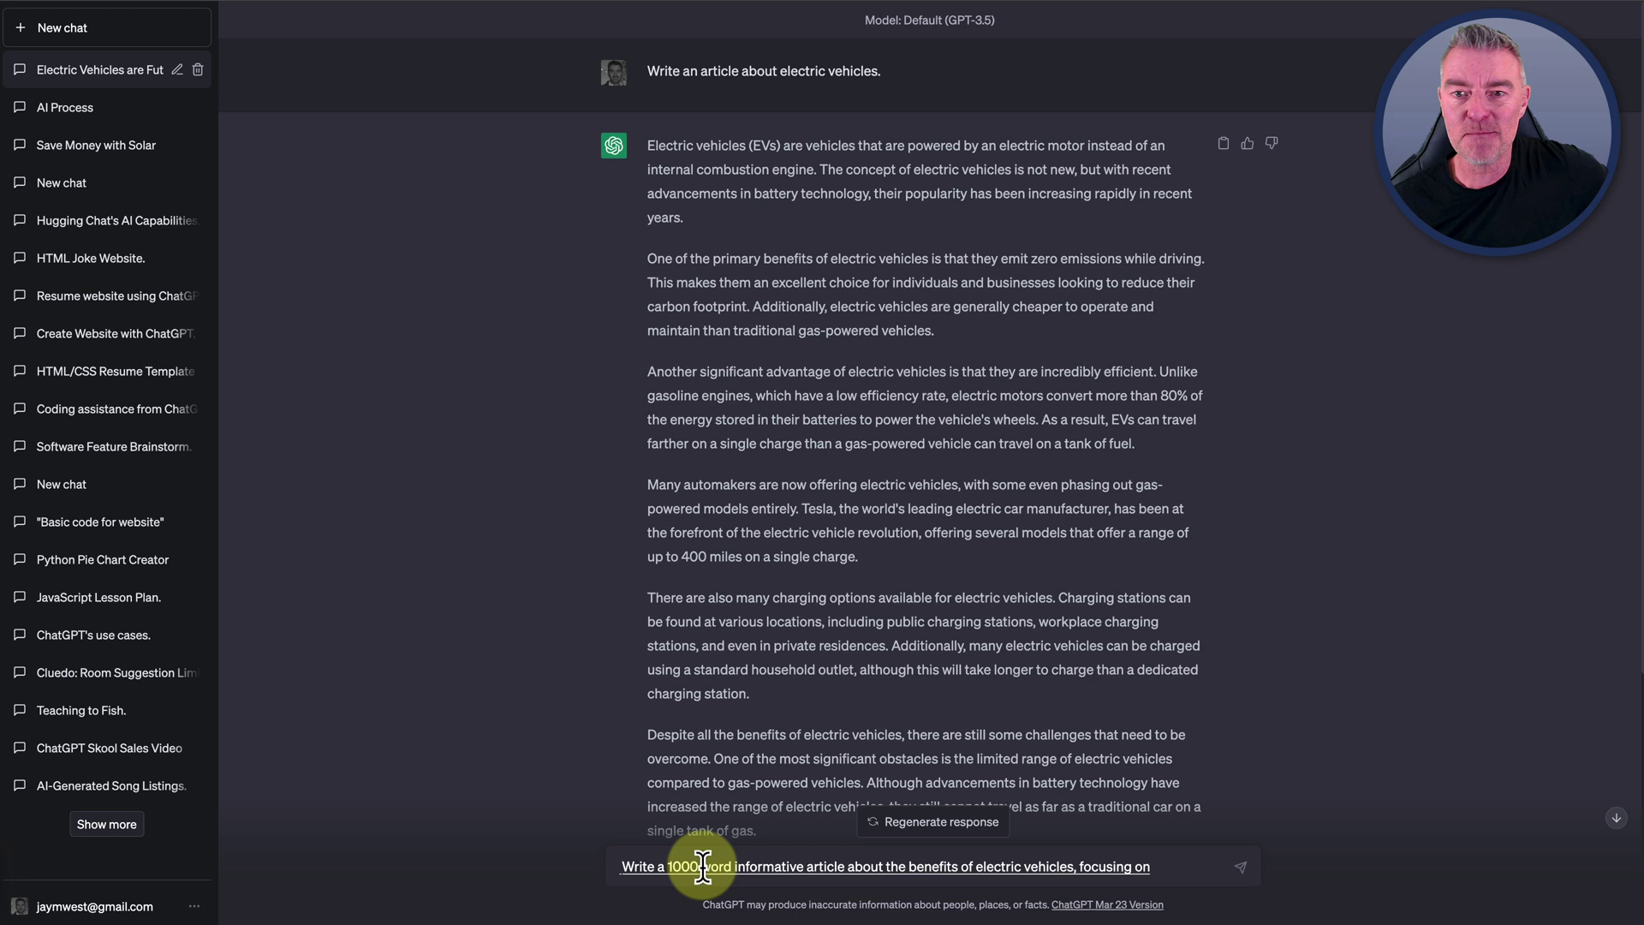
type(" environmental impact cost")
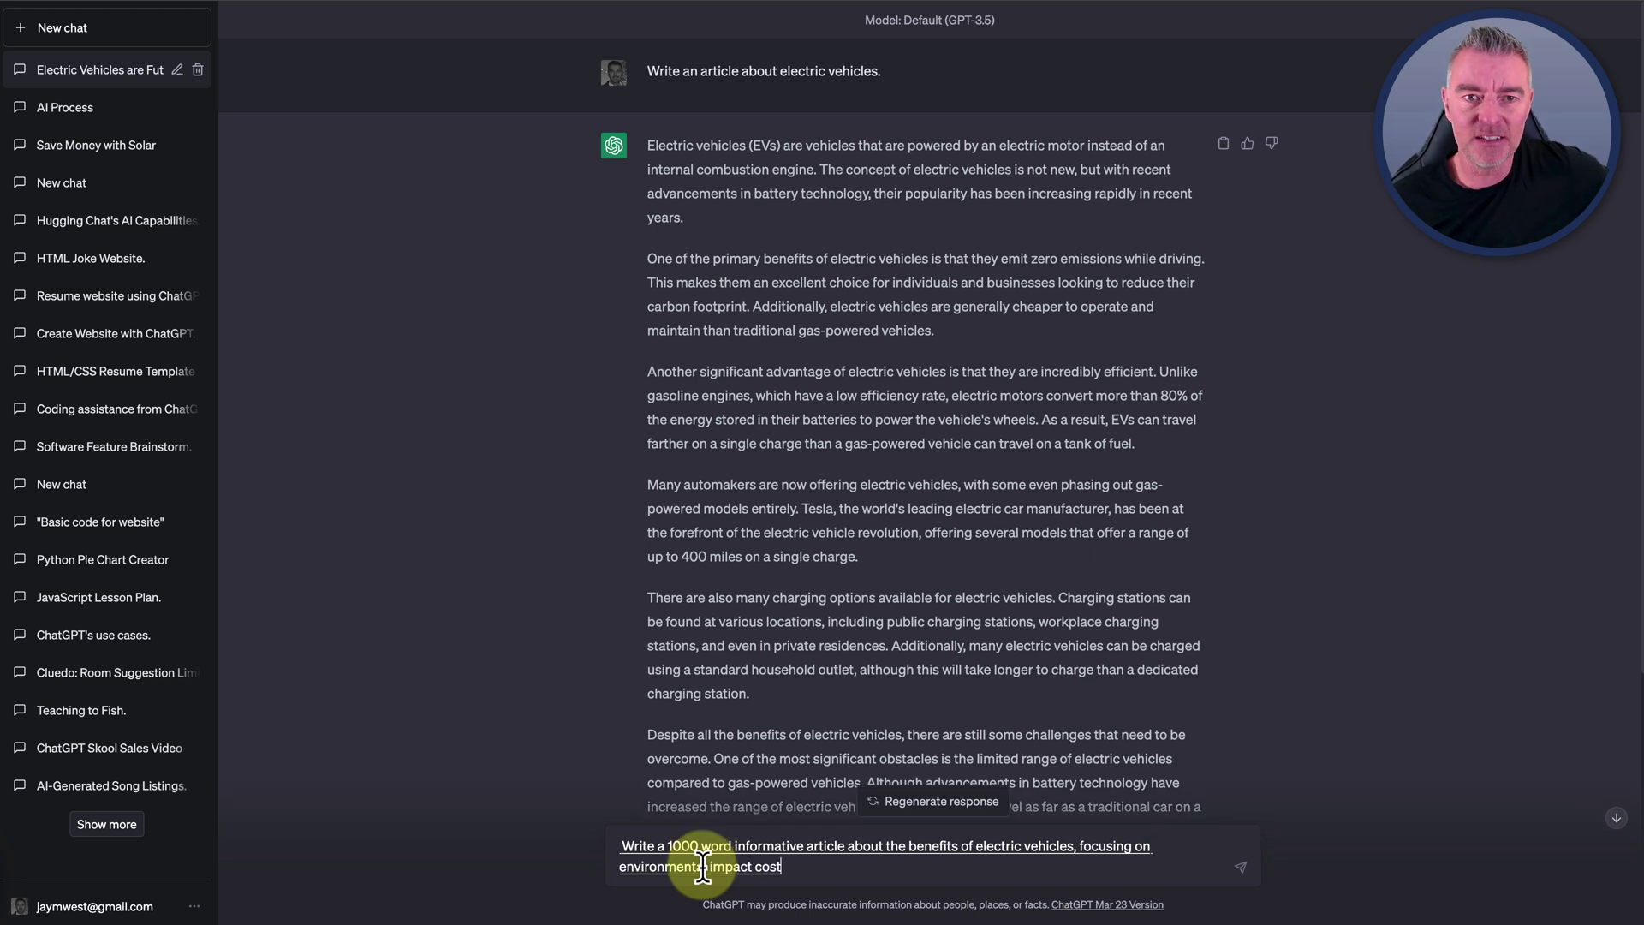
type(", savings, and technological")
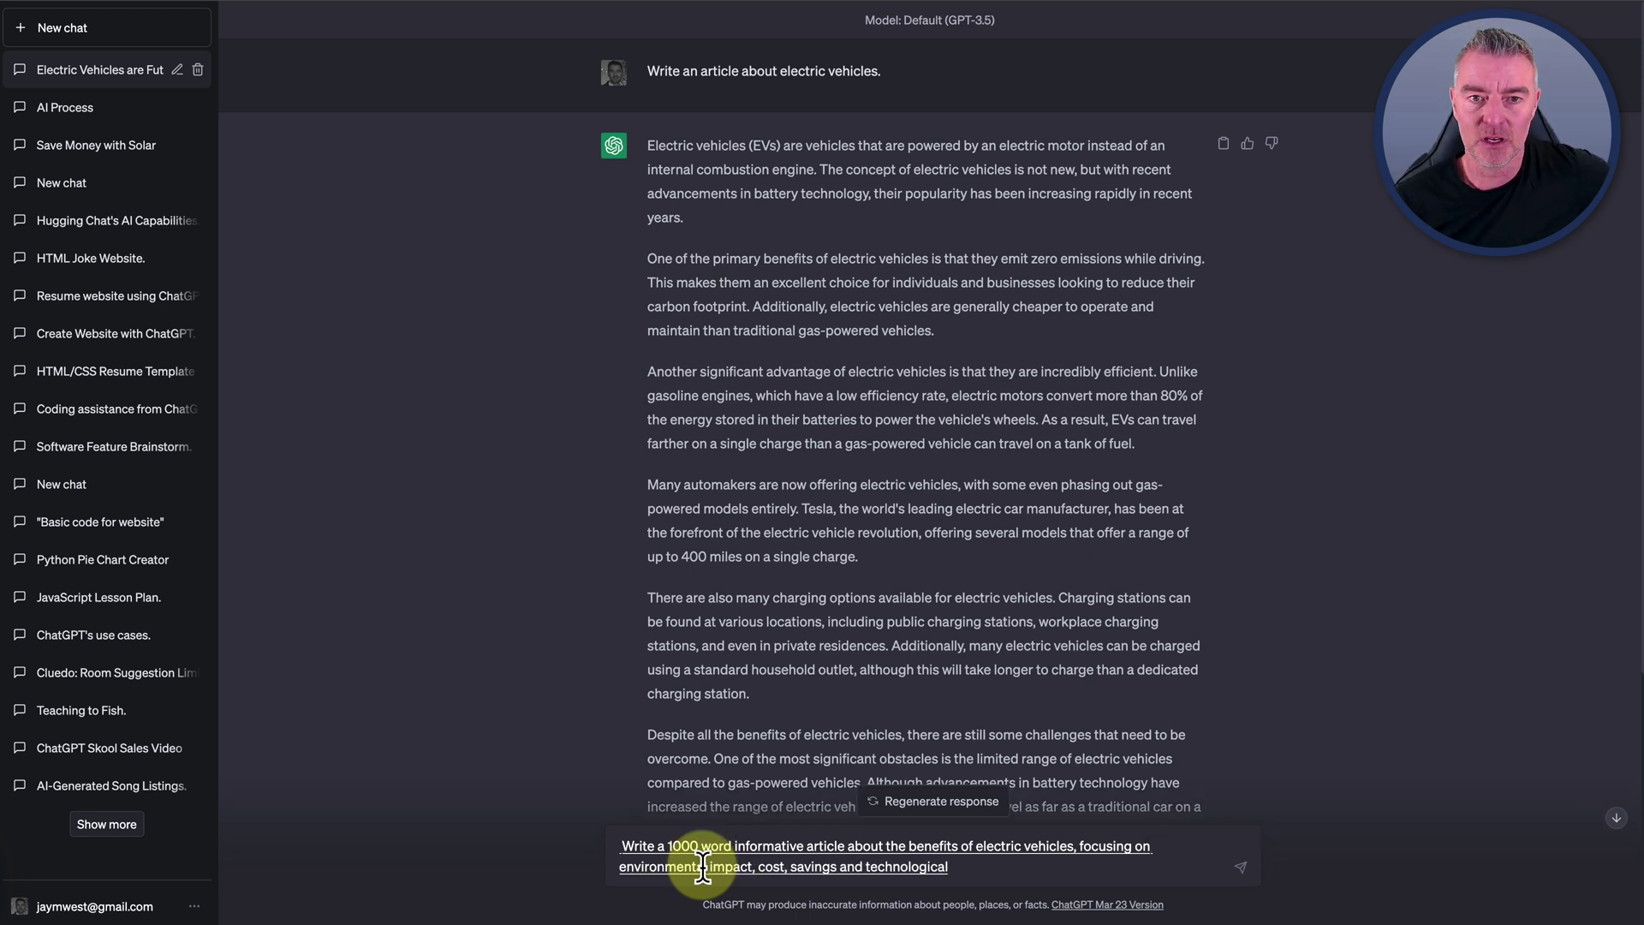
type(" advancements")
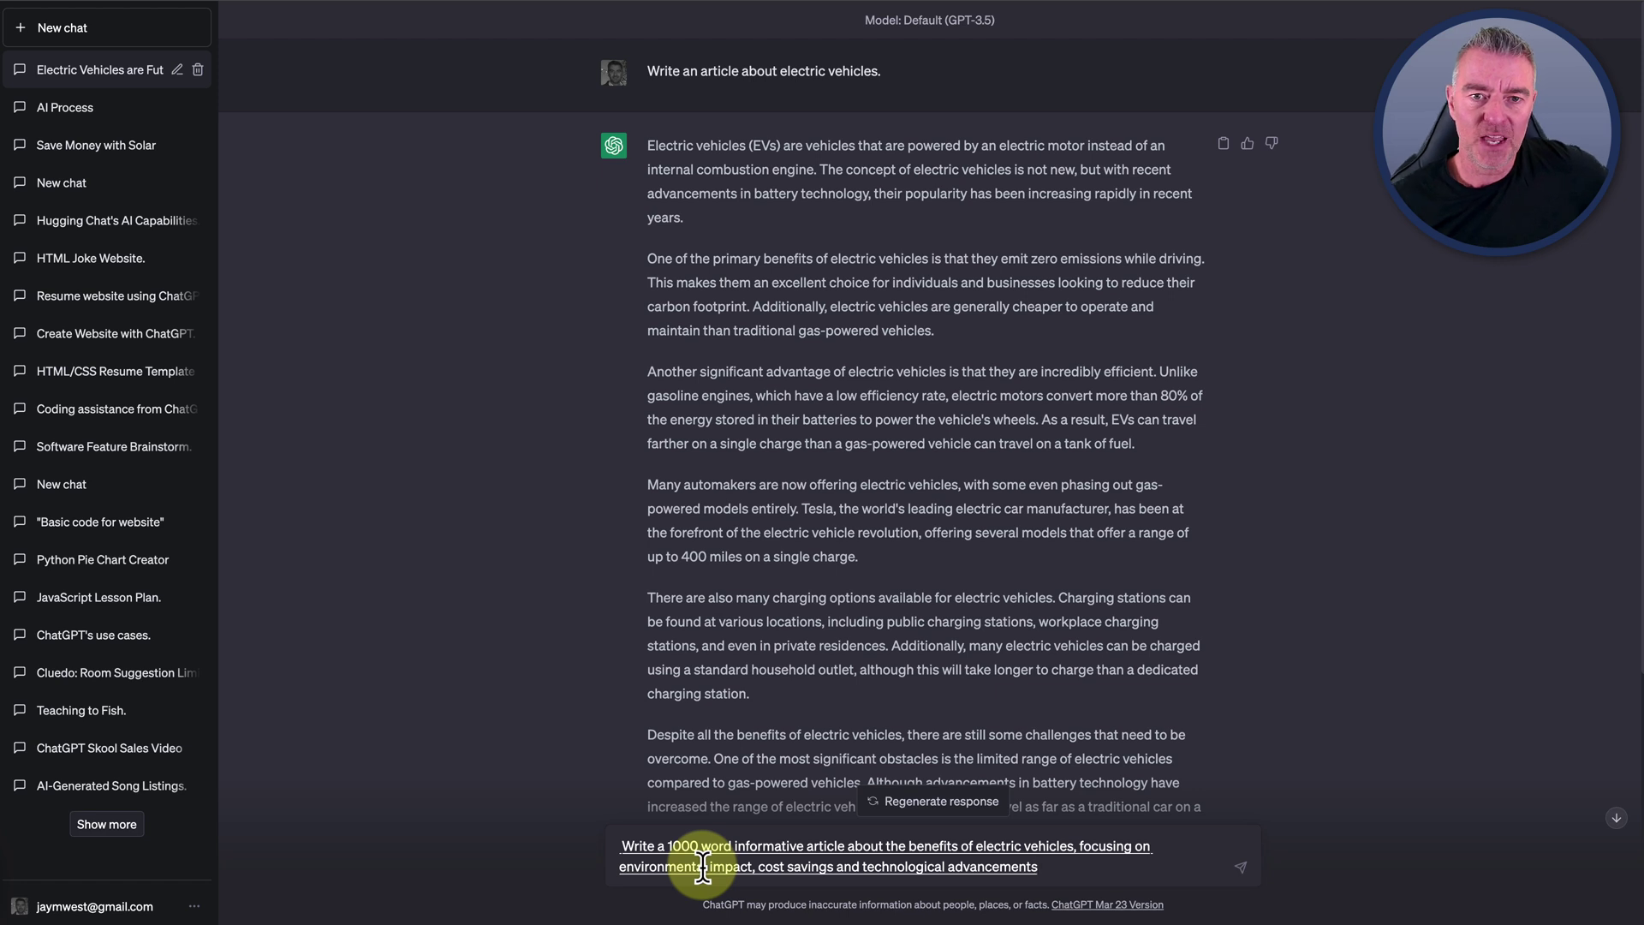
type(".")
type(" Include introduction, three main")
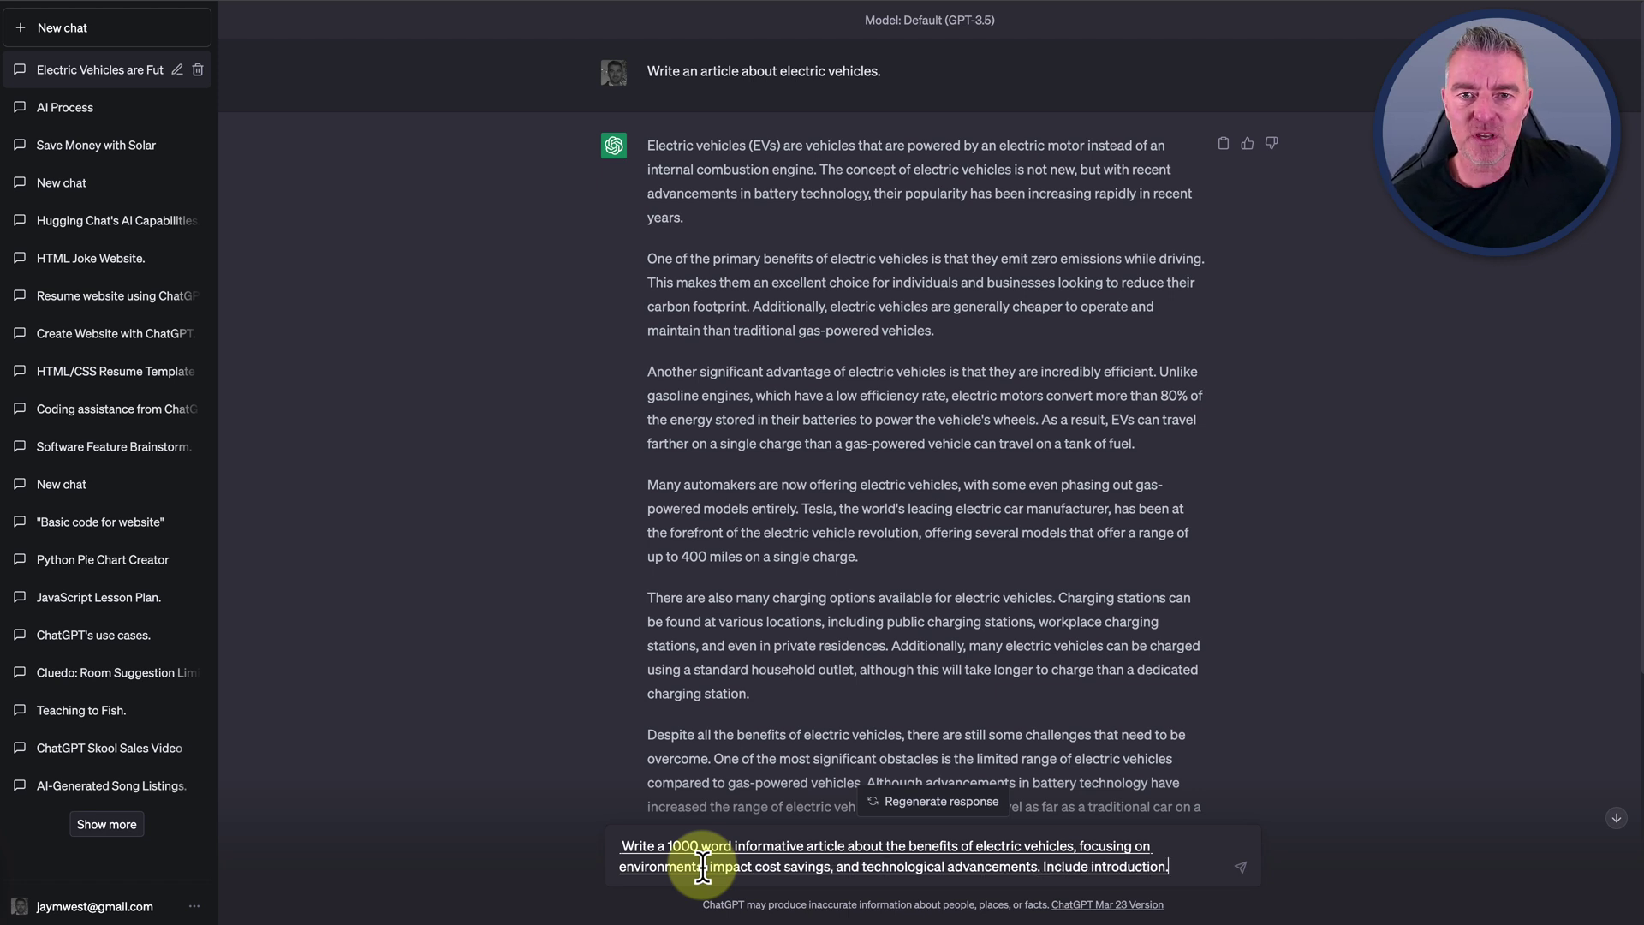
type(" sections for each")
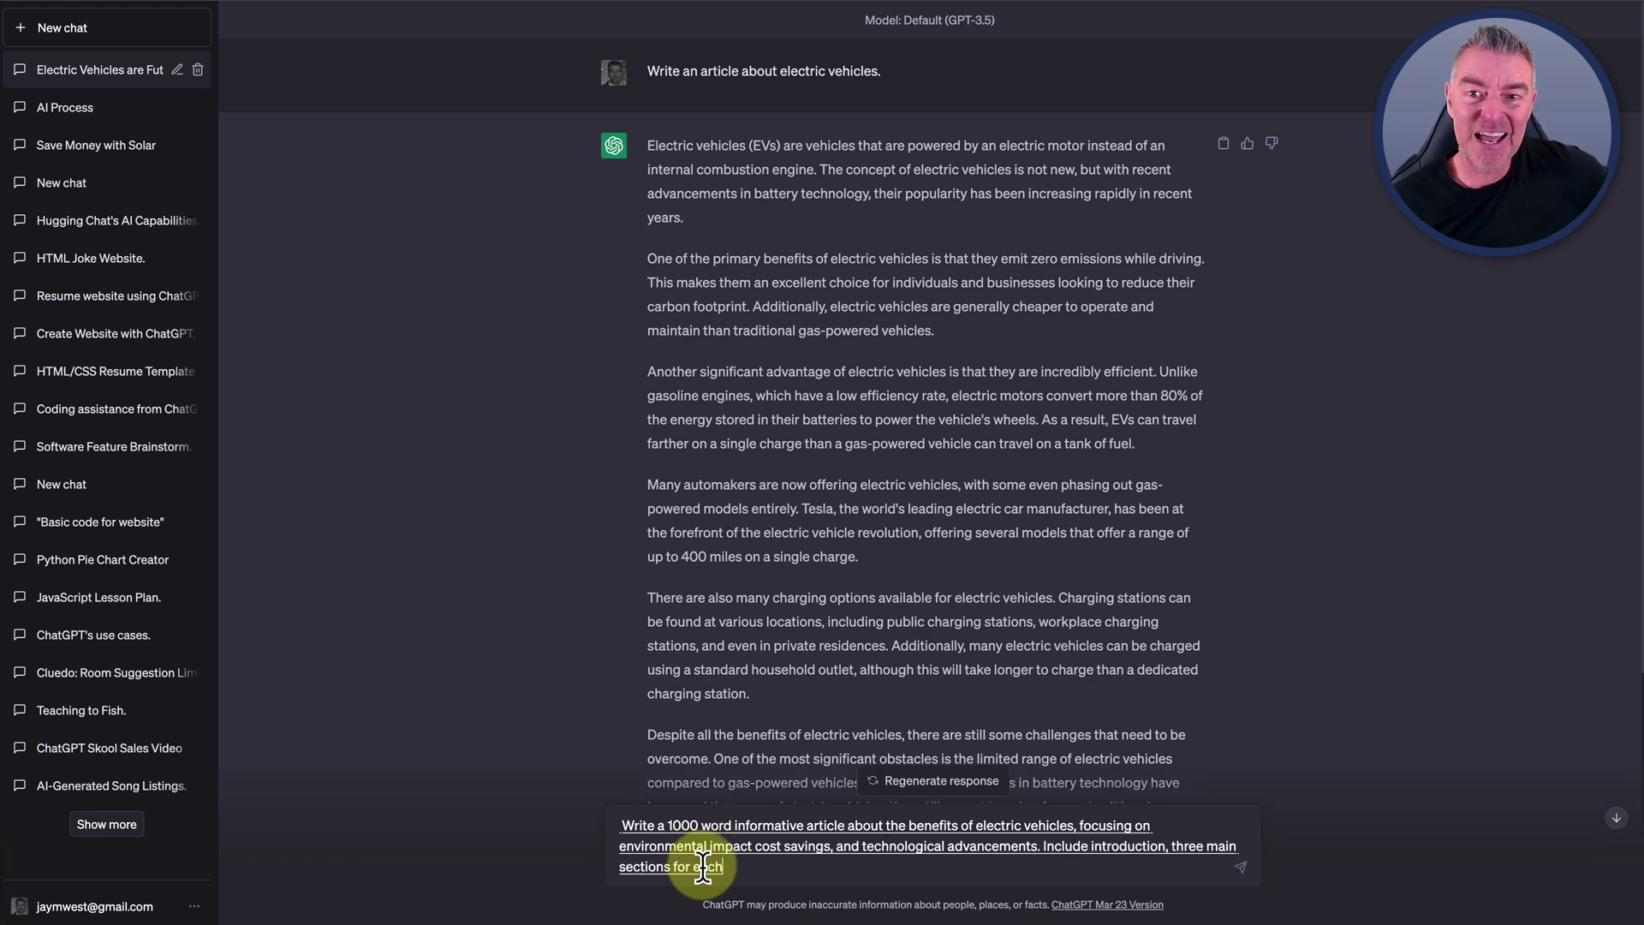
type(" benefit and conclusion")
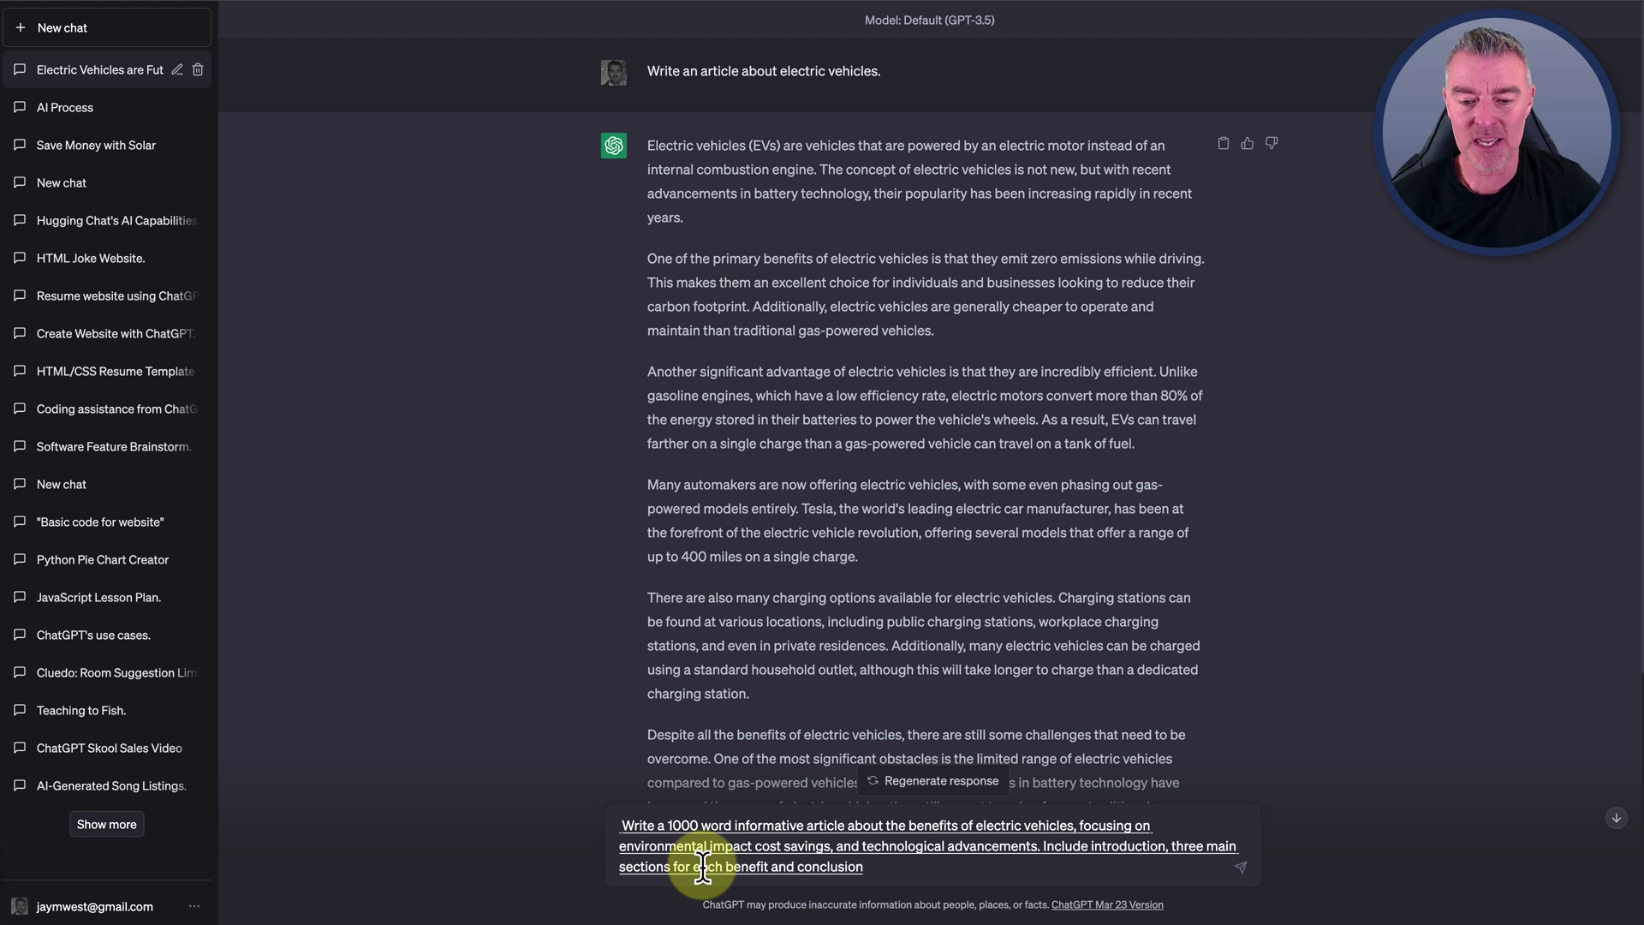
type(", summarising the key points.")
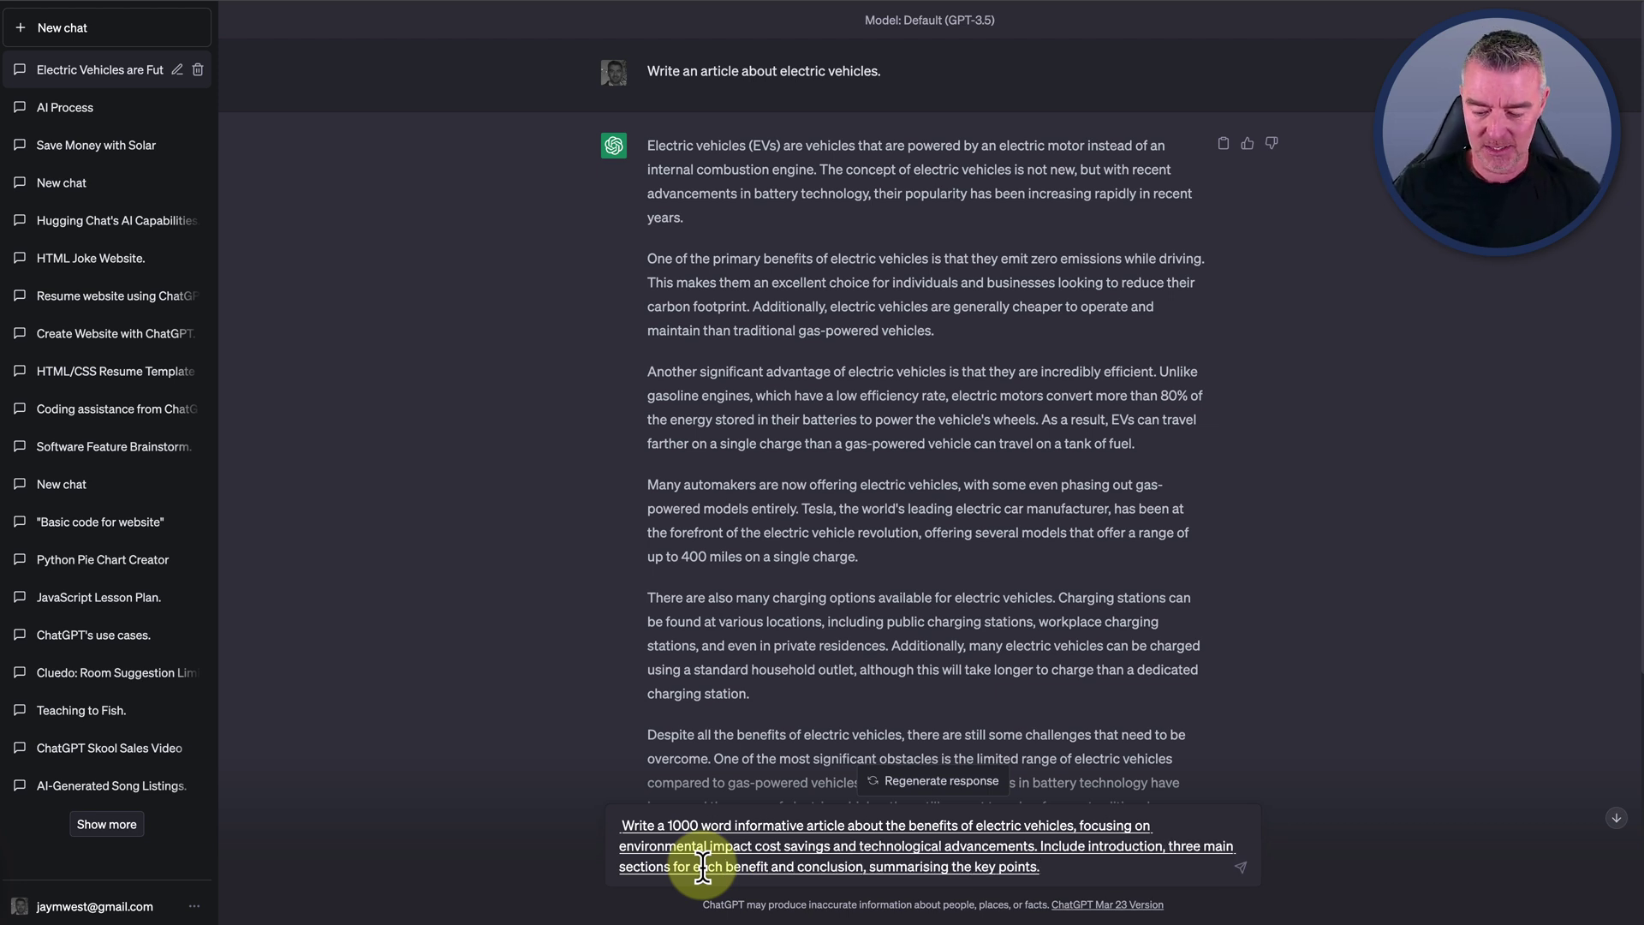
key("Return")
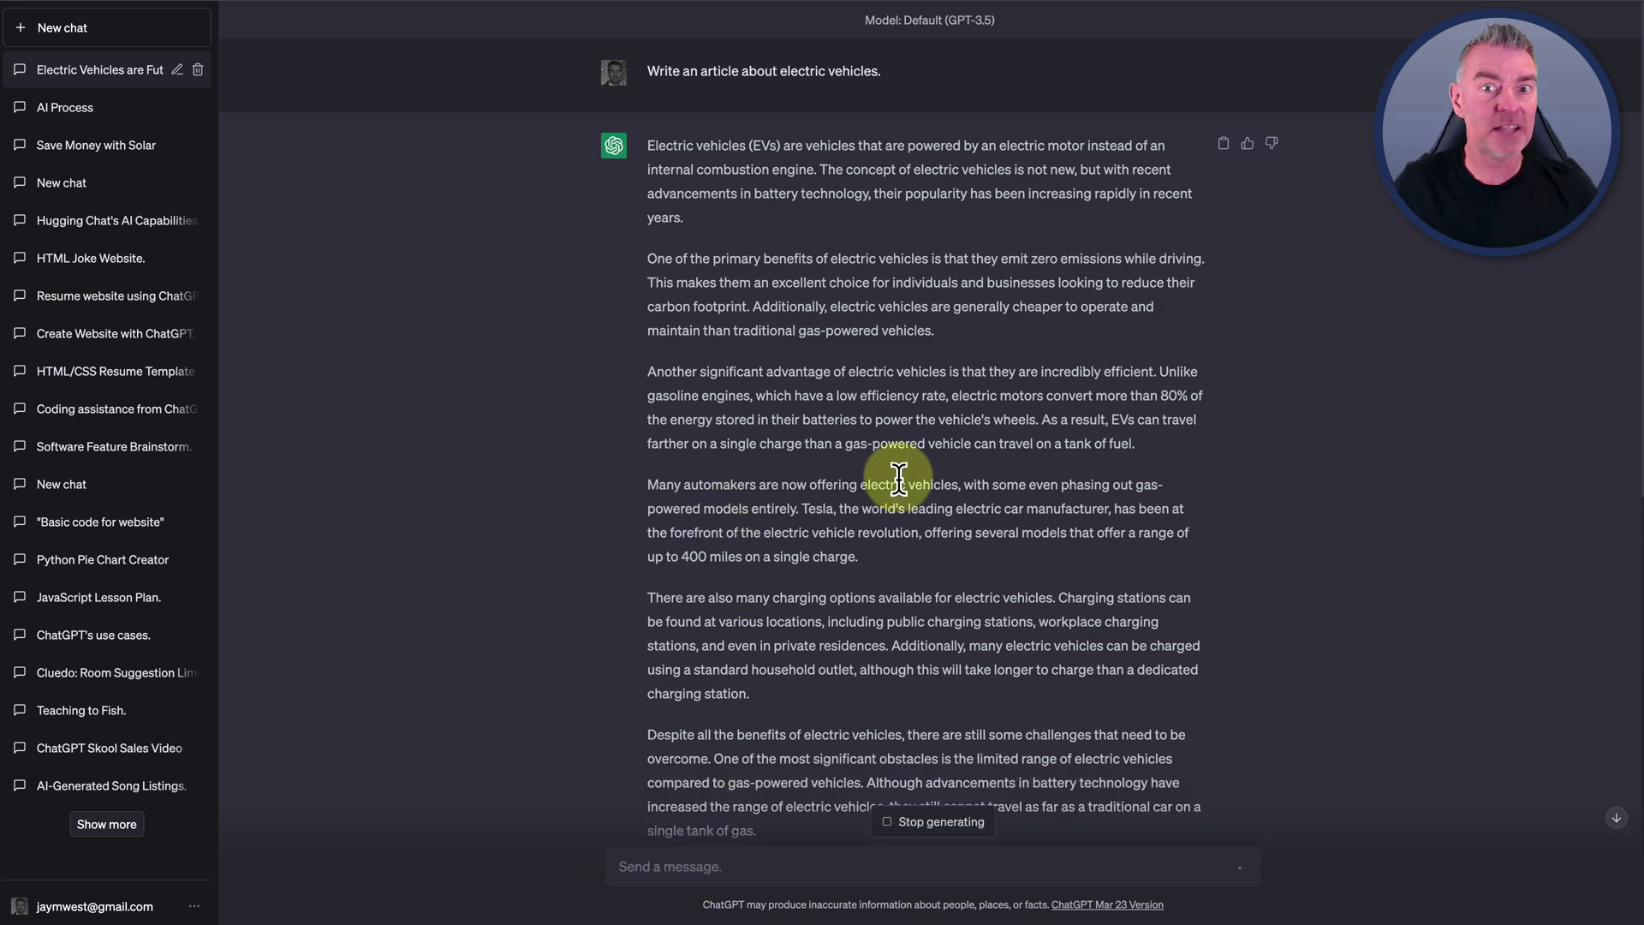
Highlight the Environmental Impact, Cost Savings and Technological Advancements paragraphs while scrolling down to the Conclusion
scroll(898, 479, "down", 10)
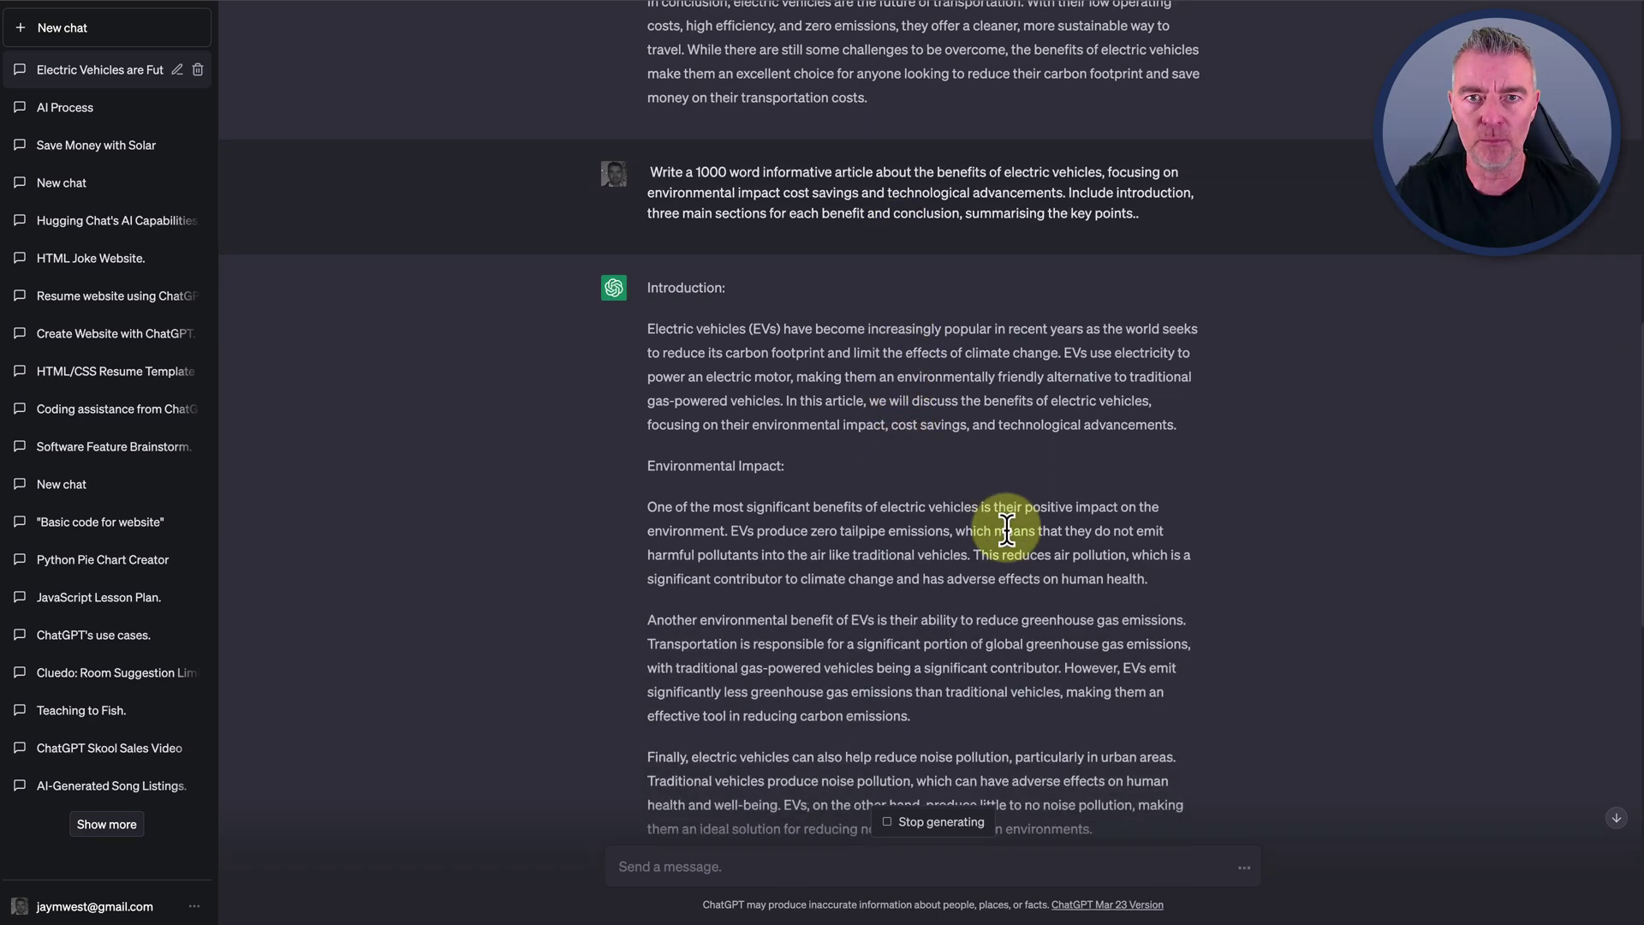
scroll(1005, 528, "down", 2)
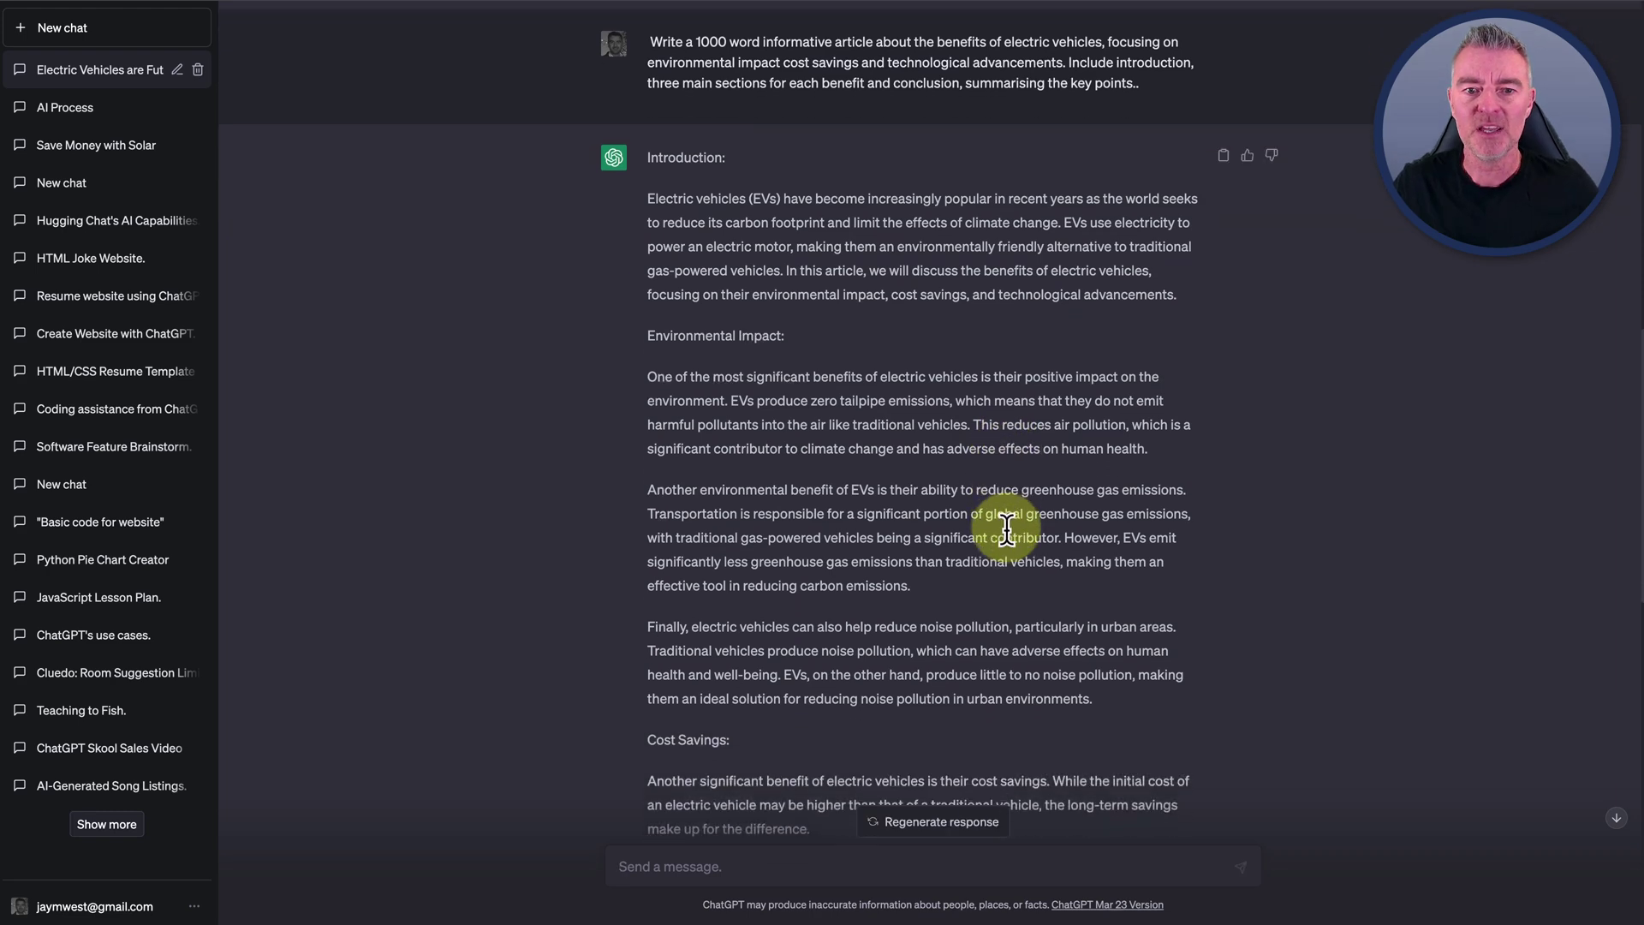
scroll(881, 319, "up", 1)
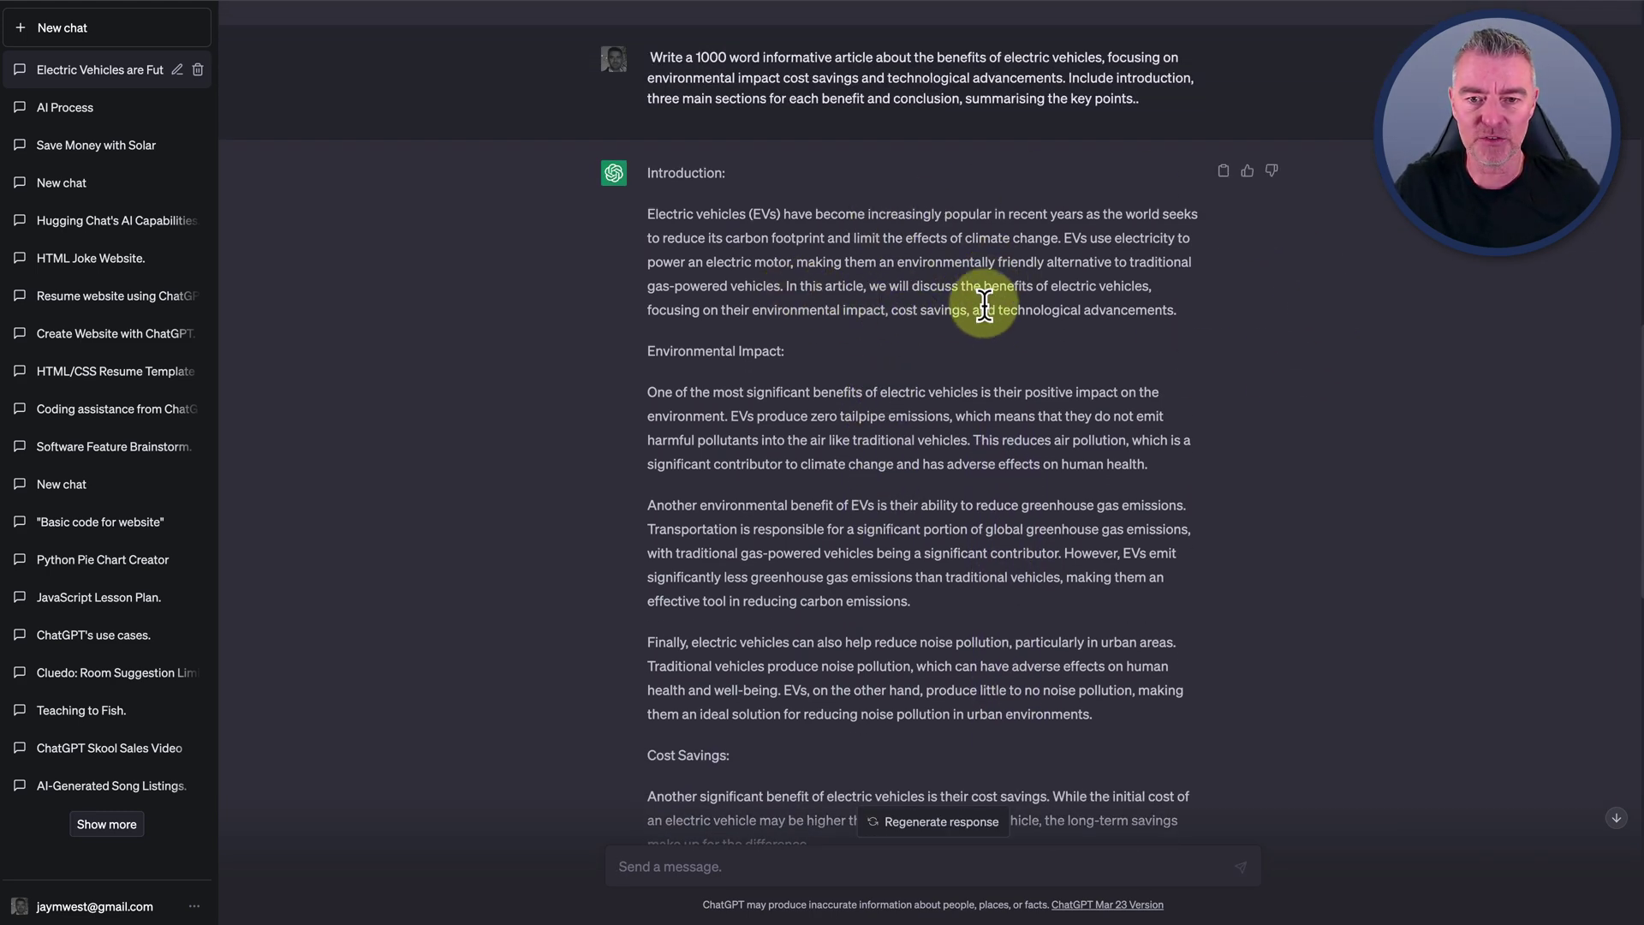
scroll(1008, 392, "down", 2)
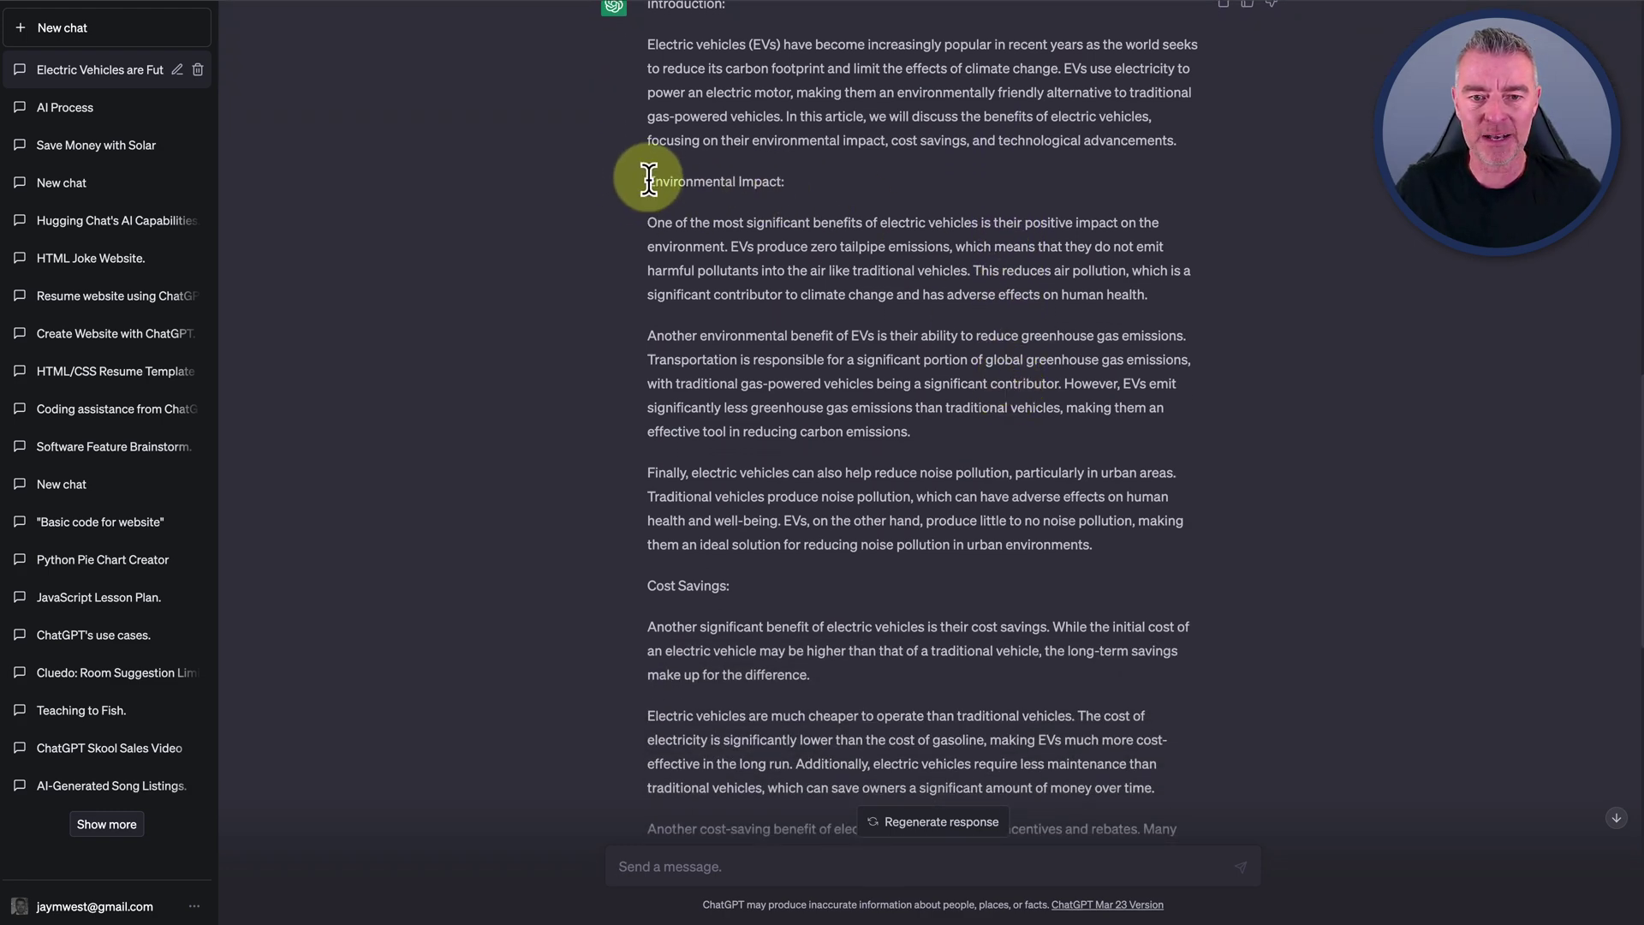
left_click_drag(645, 219, 1028, 565)
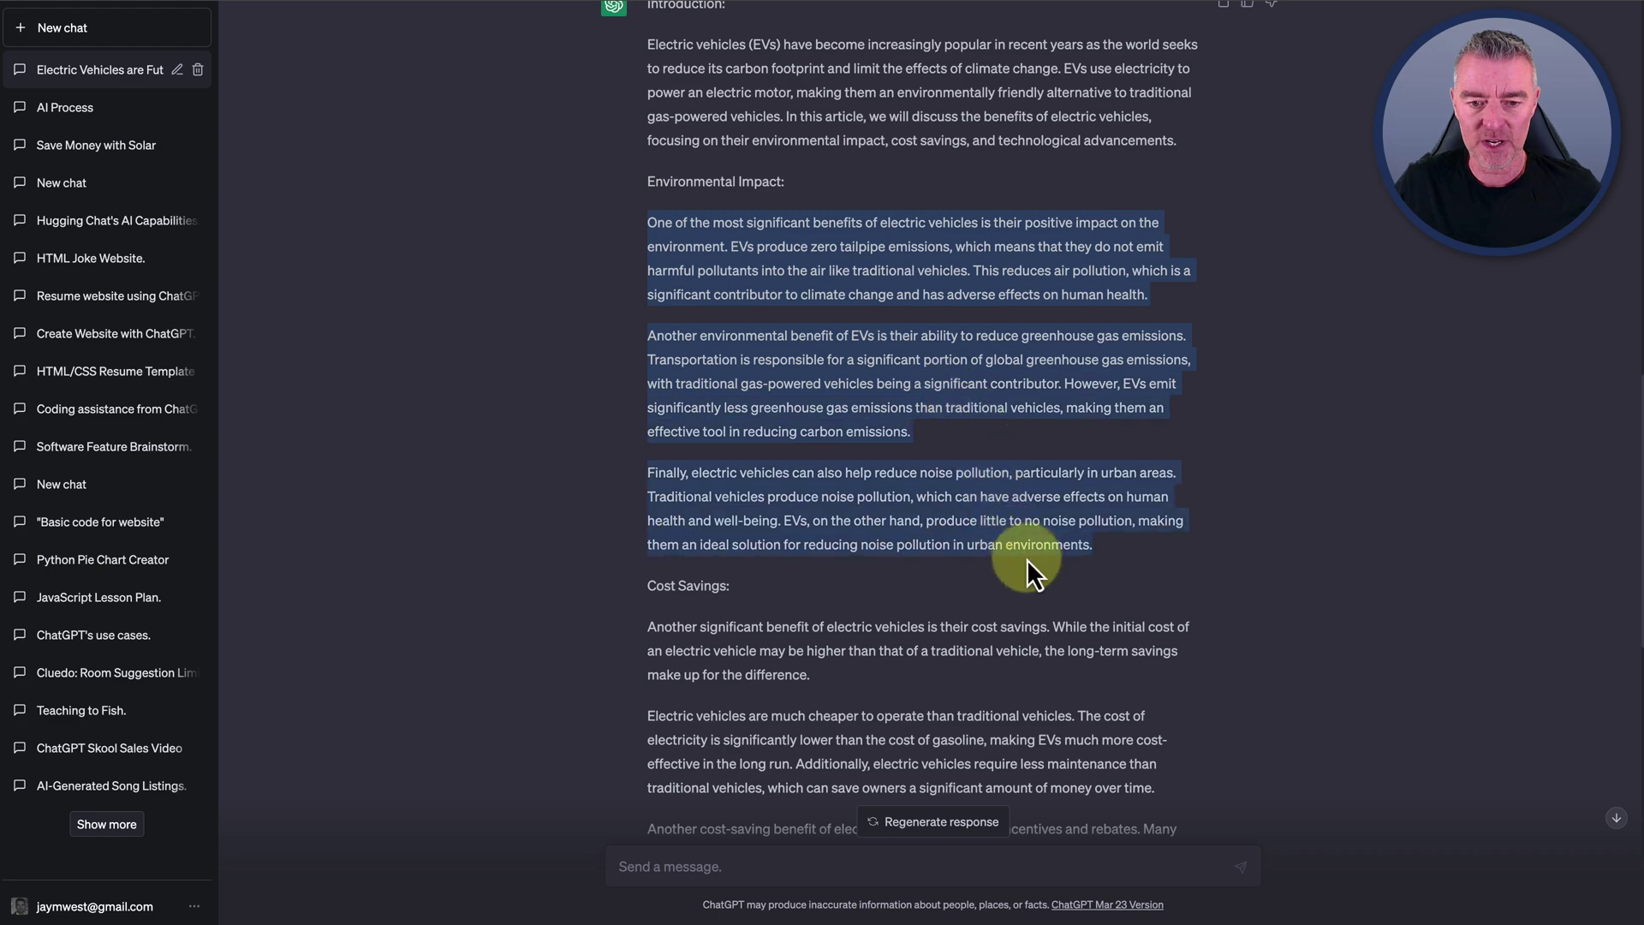
scroll(1029, 557, "down", 4)
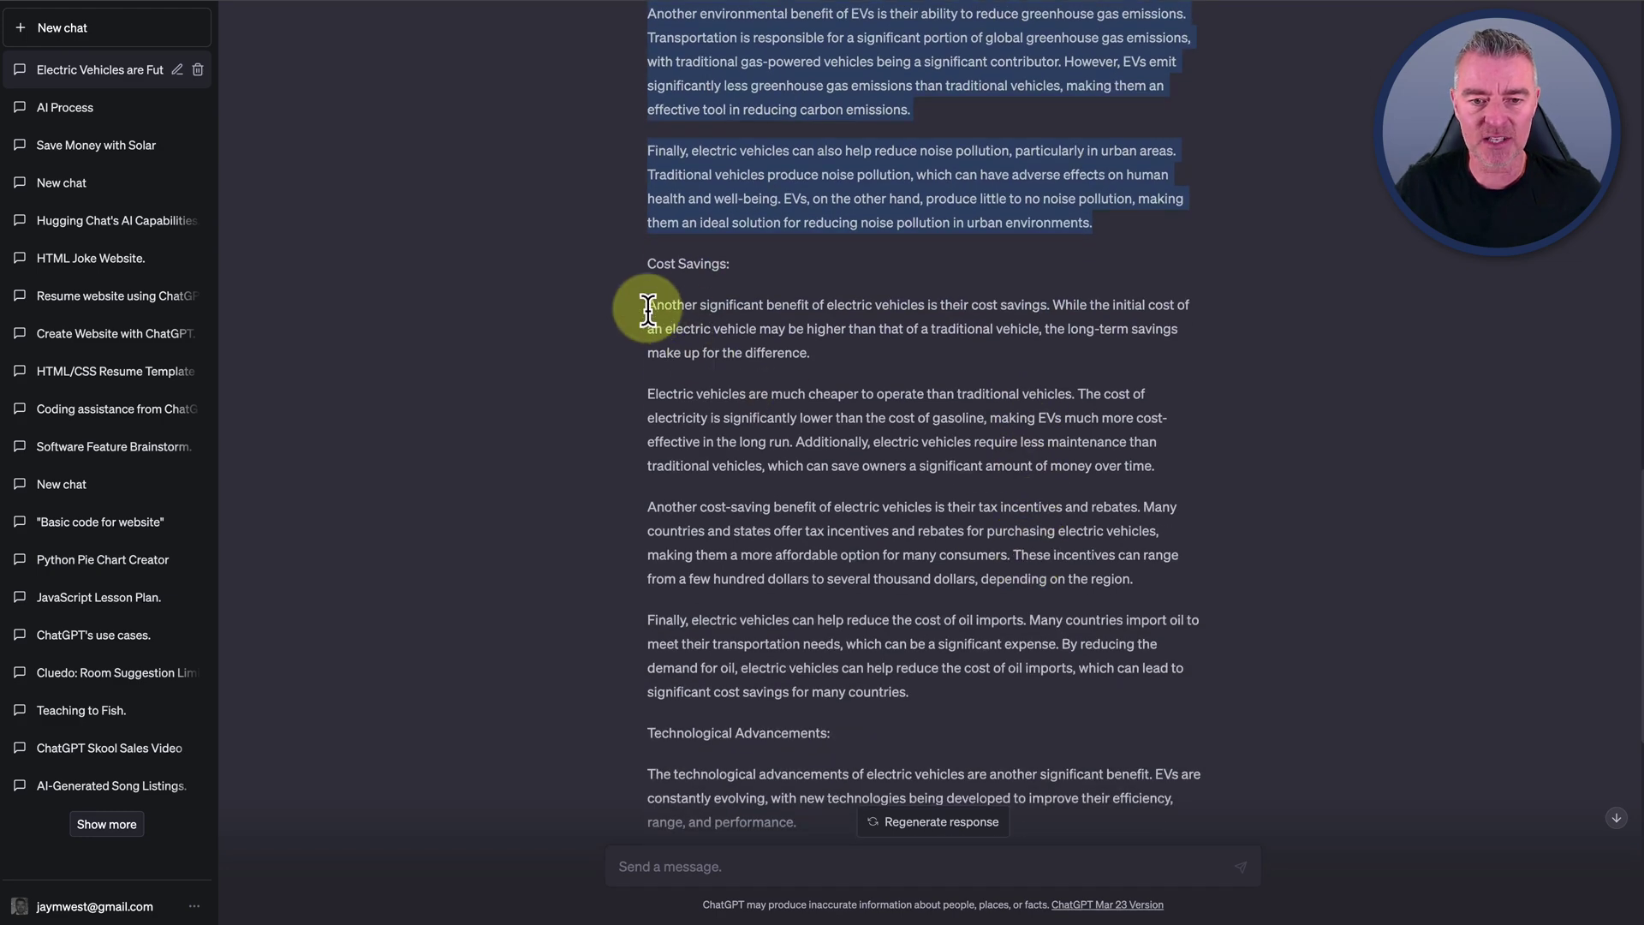
left_click_drag(648, 310, 1051, 695)
scroll(1050, 695, "down", 6)
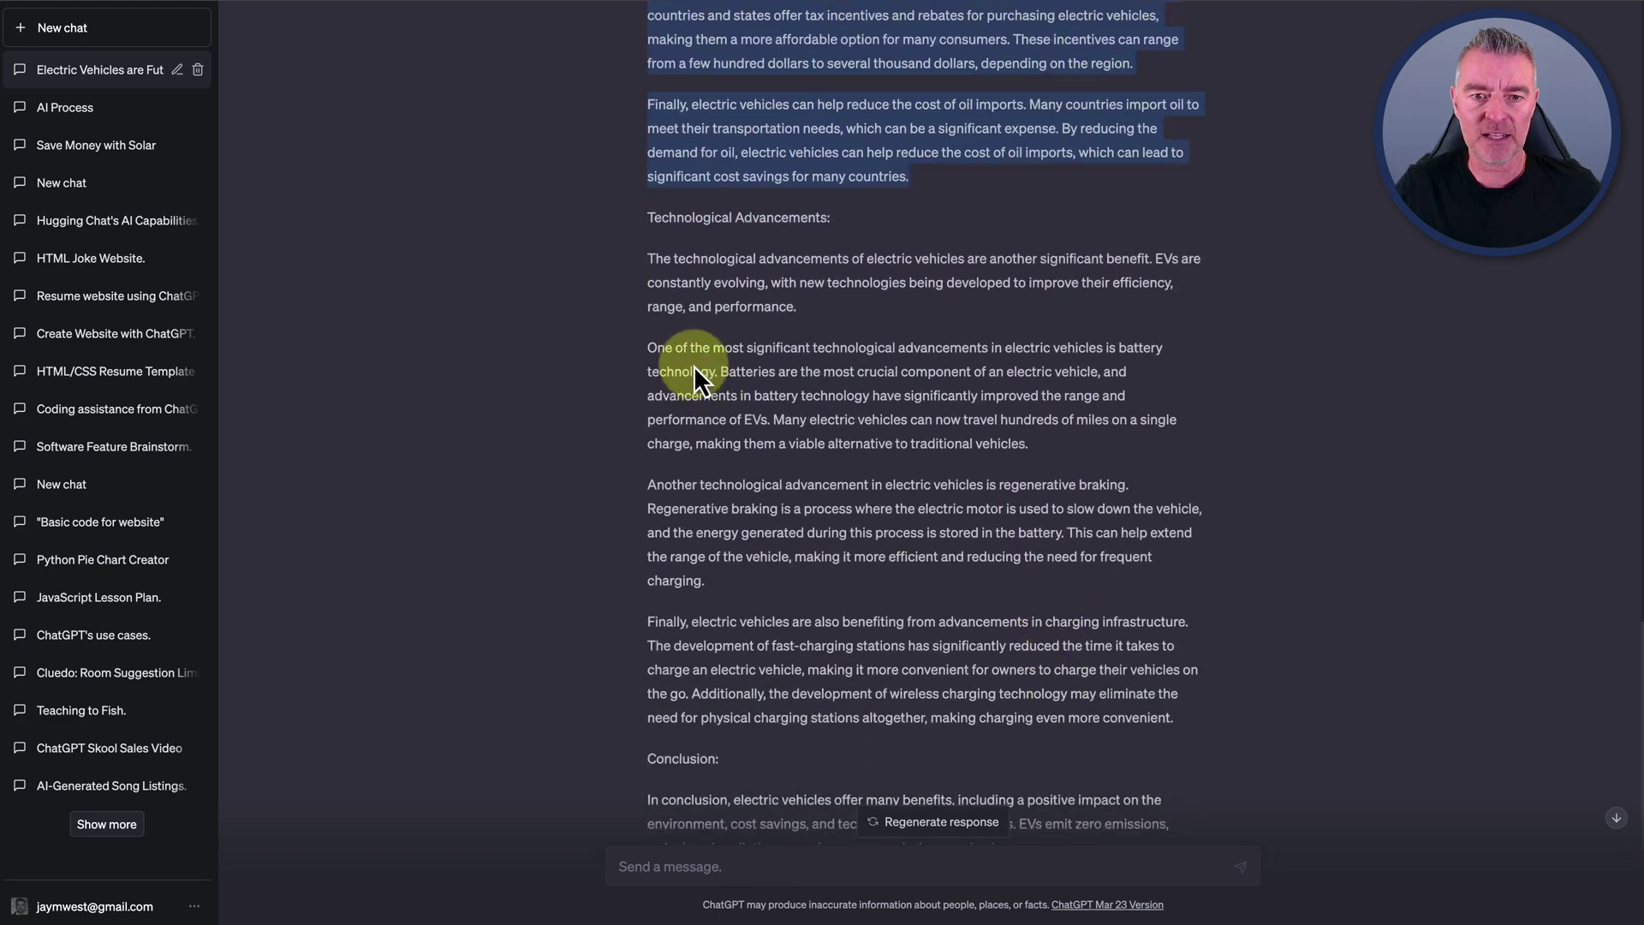
left_click_drag(646, 257, 735, 672)
scroll(1031, 701, "down", 2)
Send 'continue' to finish the cut-off conclusion, then highlight the two new concluding paragraphs
left_click(860, 678)
left_click(764, 862)
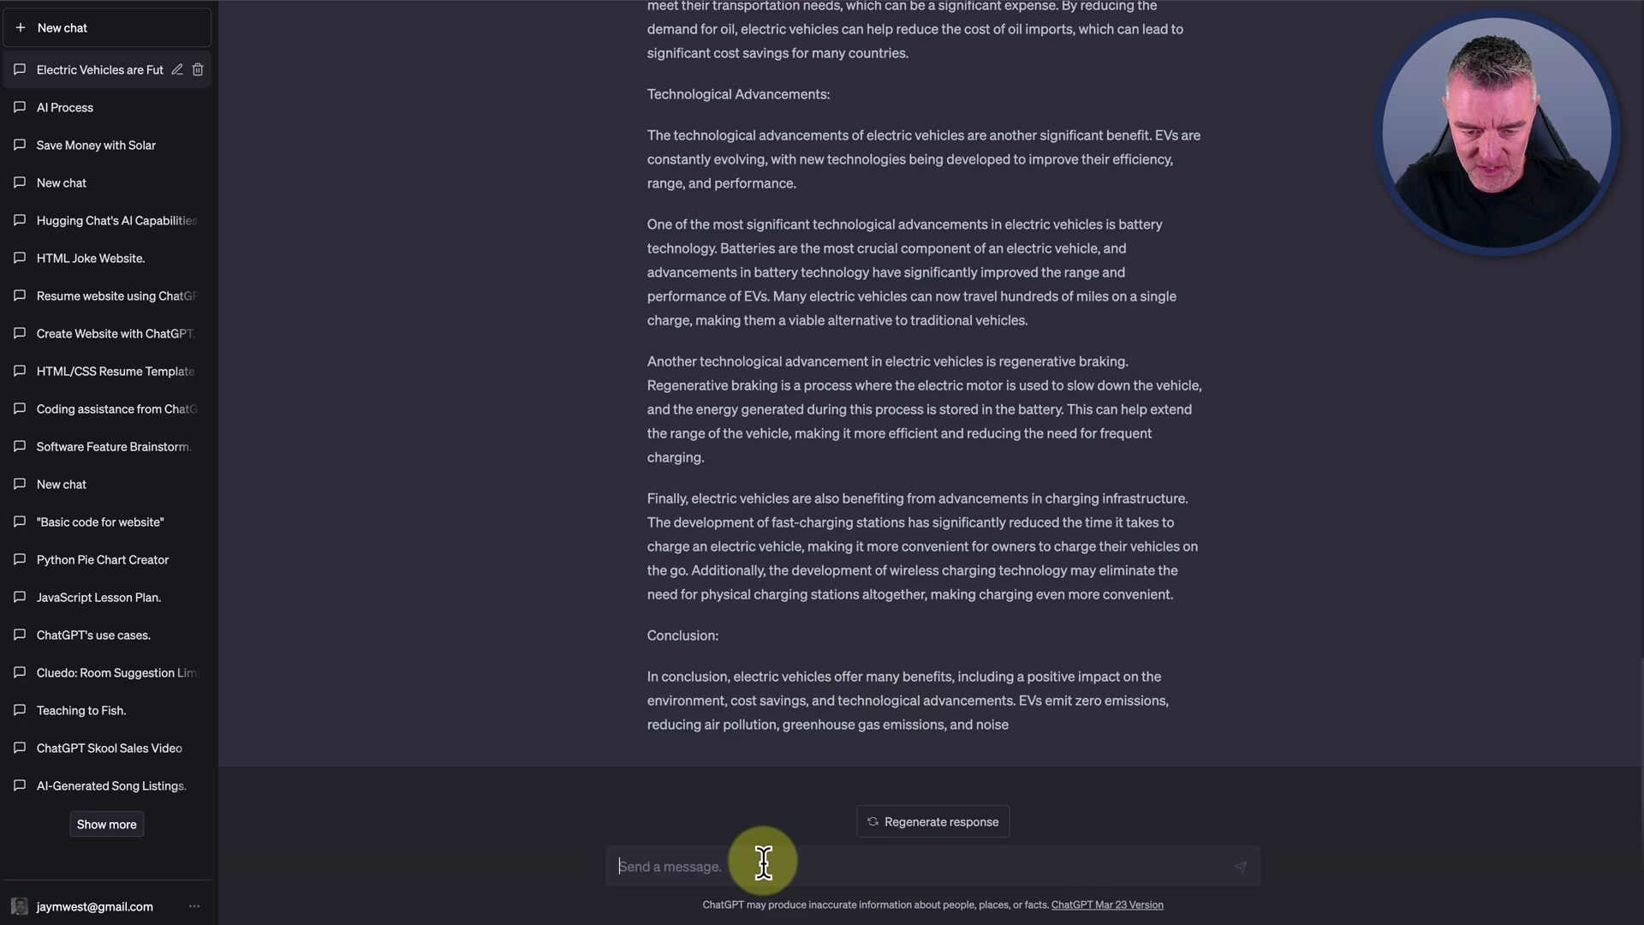
type("continue")
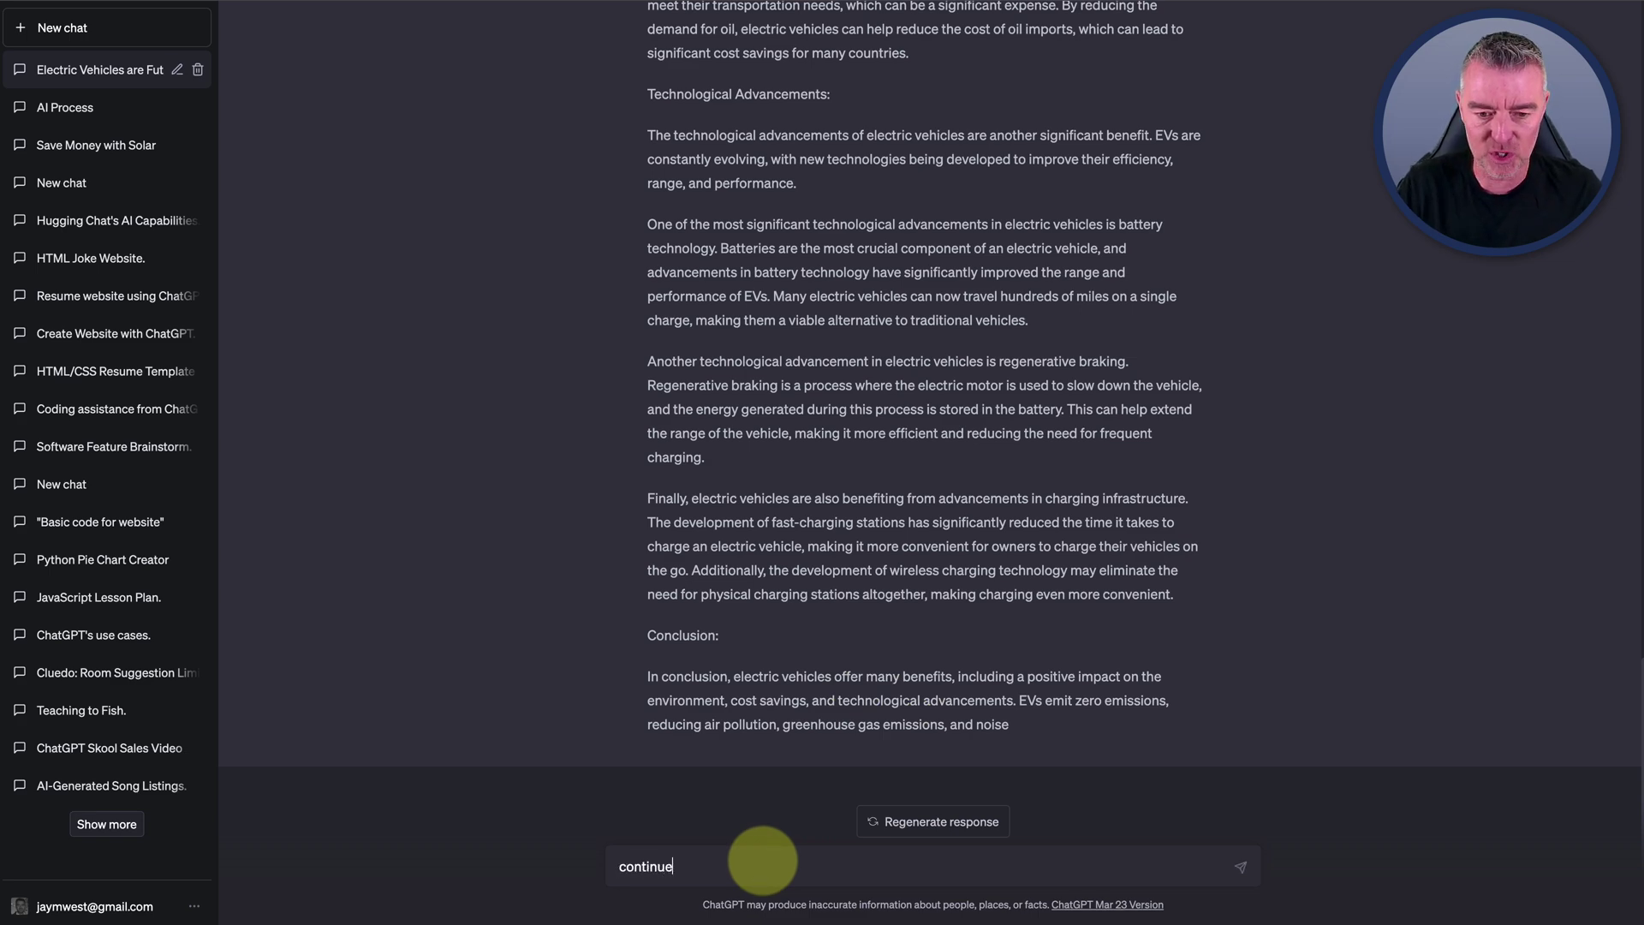
key("Return")
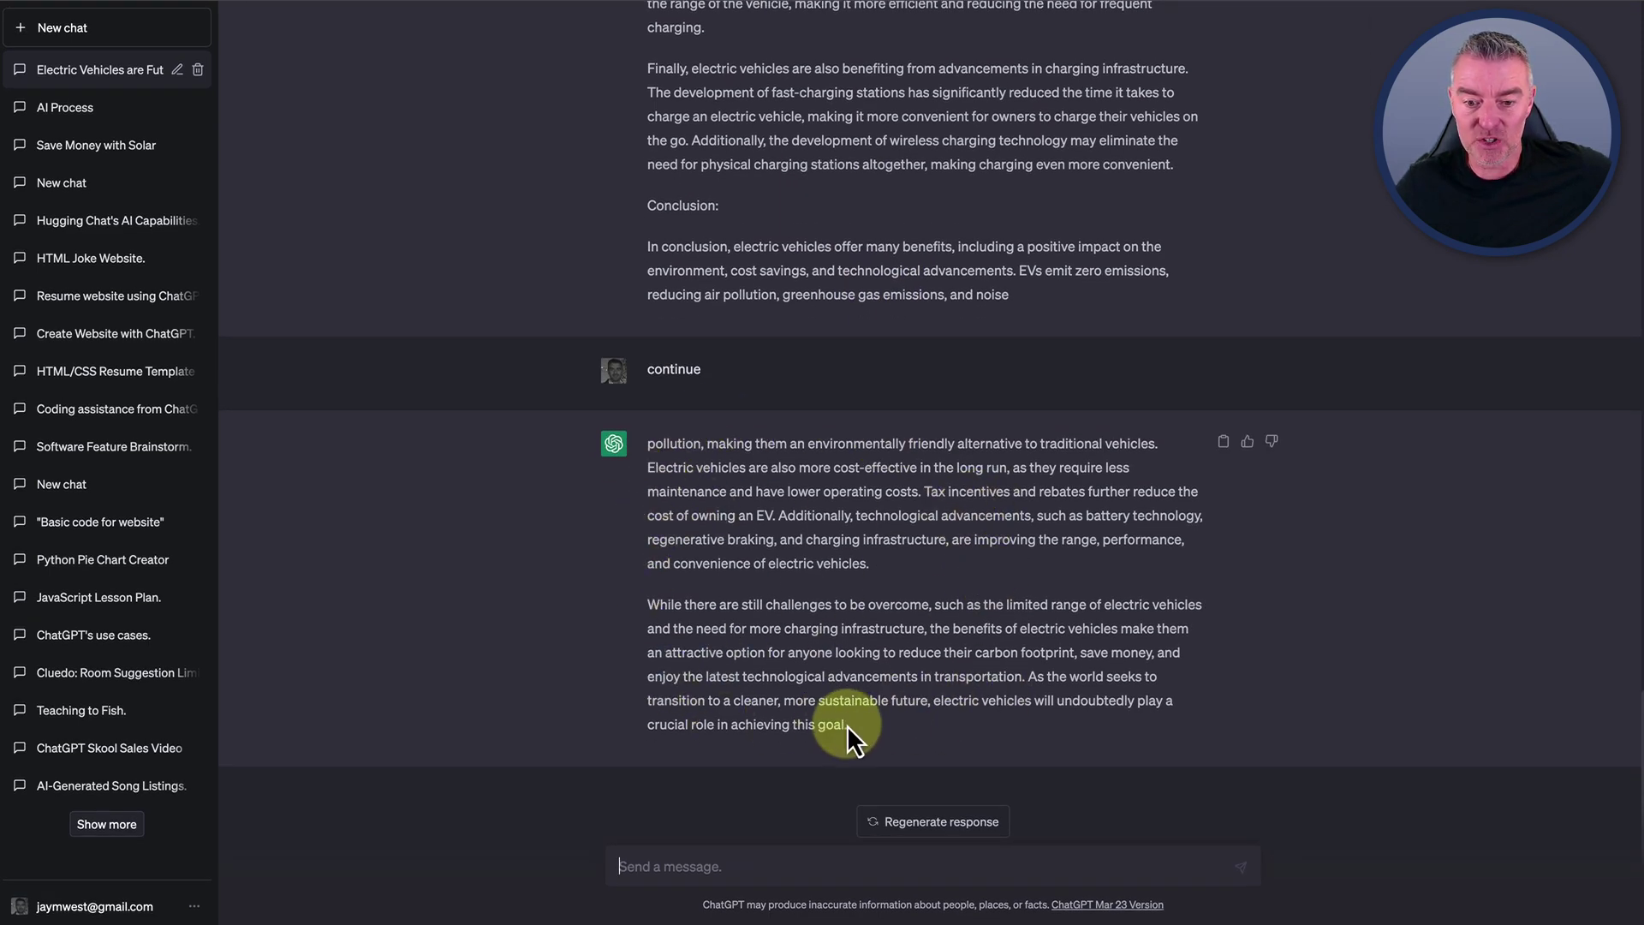
left_click_drag(882, 721, 664, 443)
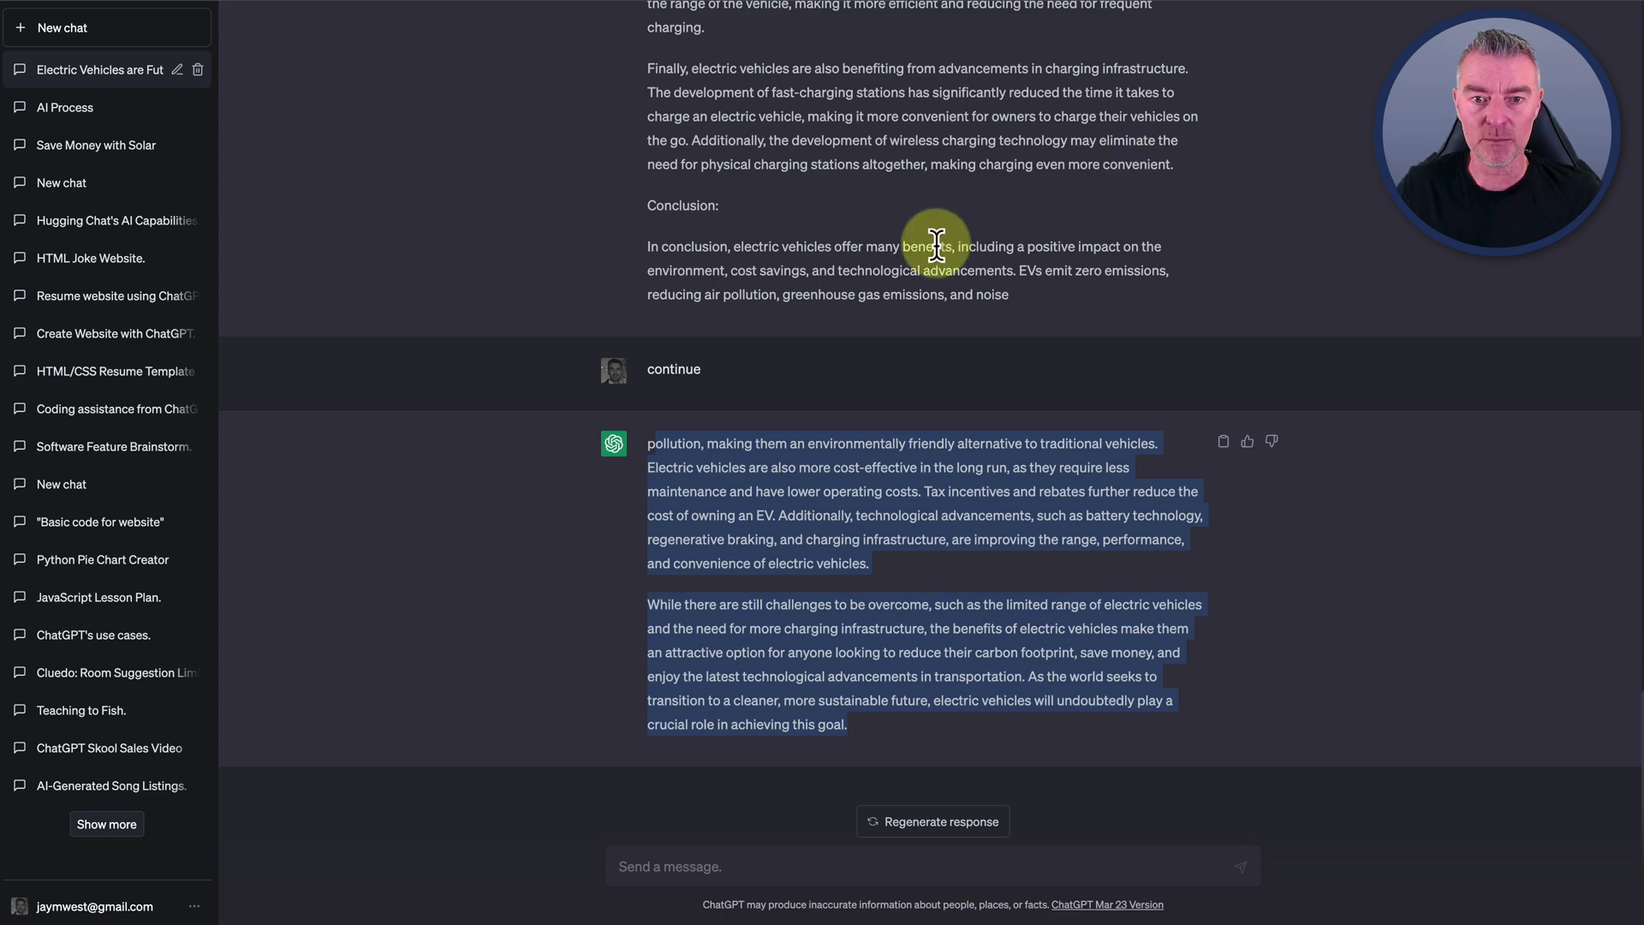
scroll(936, 246, "up", 8)
scroll(937, 246, "up", 3)
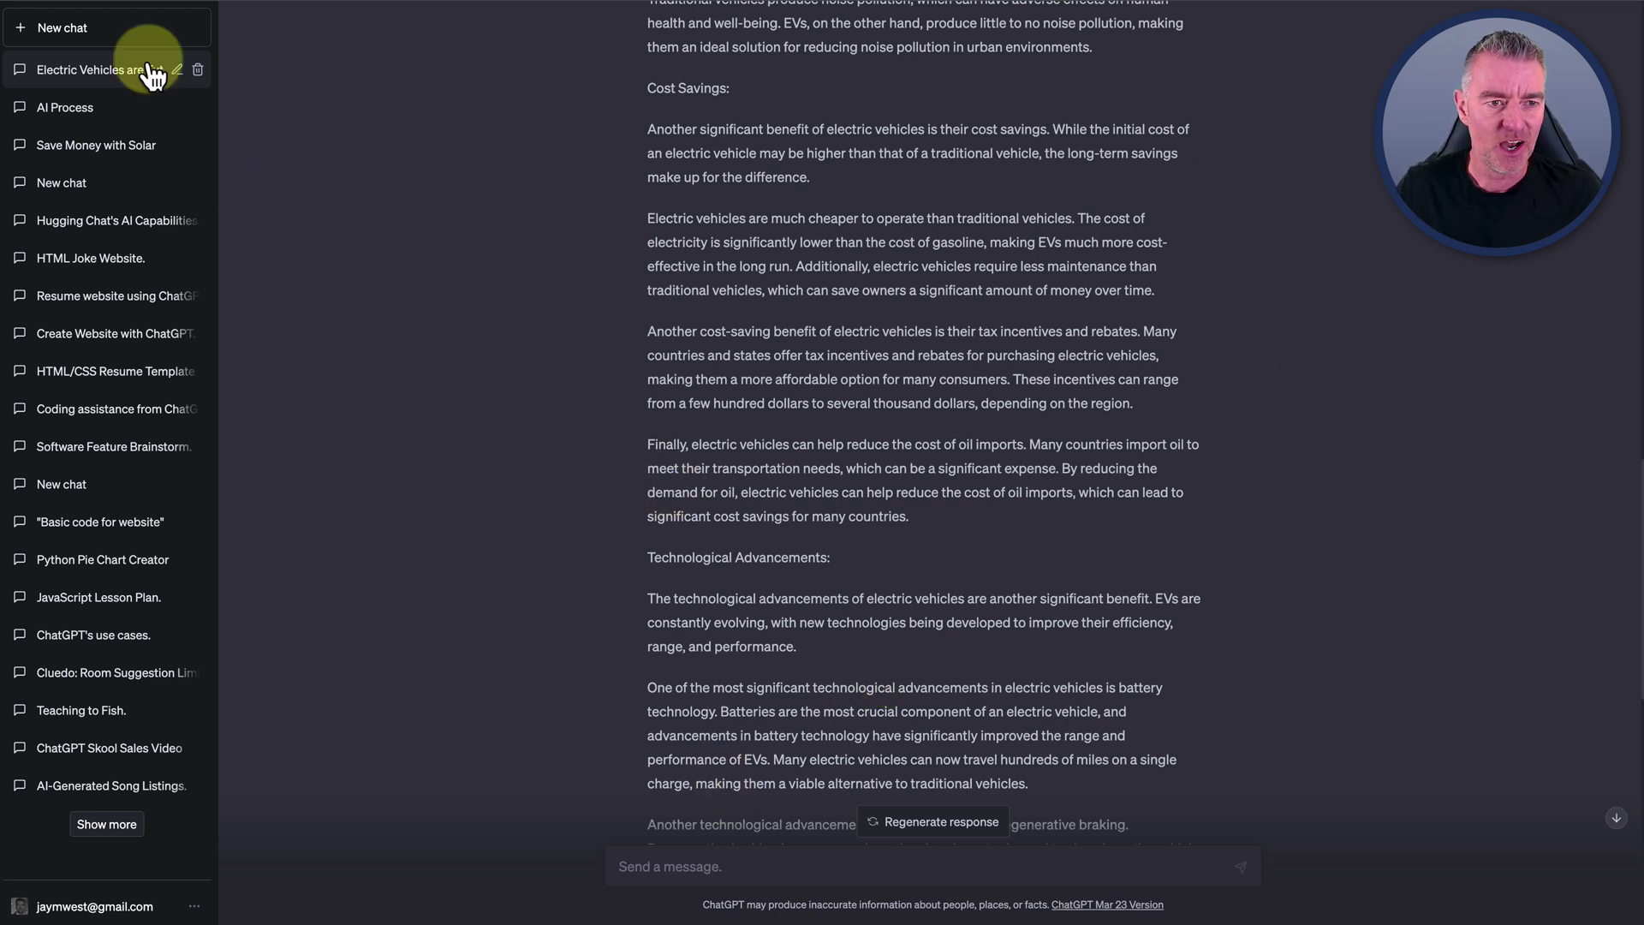
In a new chat, ask 'Tell me about a famous scientist' and get a reply about Albert Einstein
left_click(86, 39)
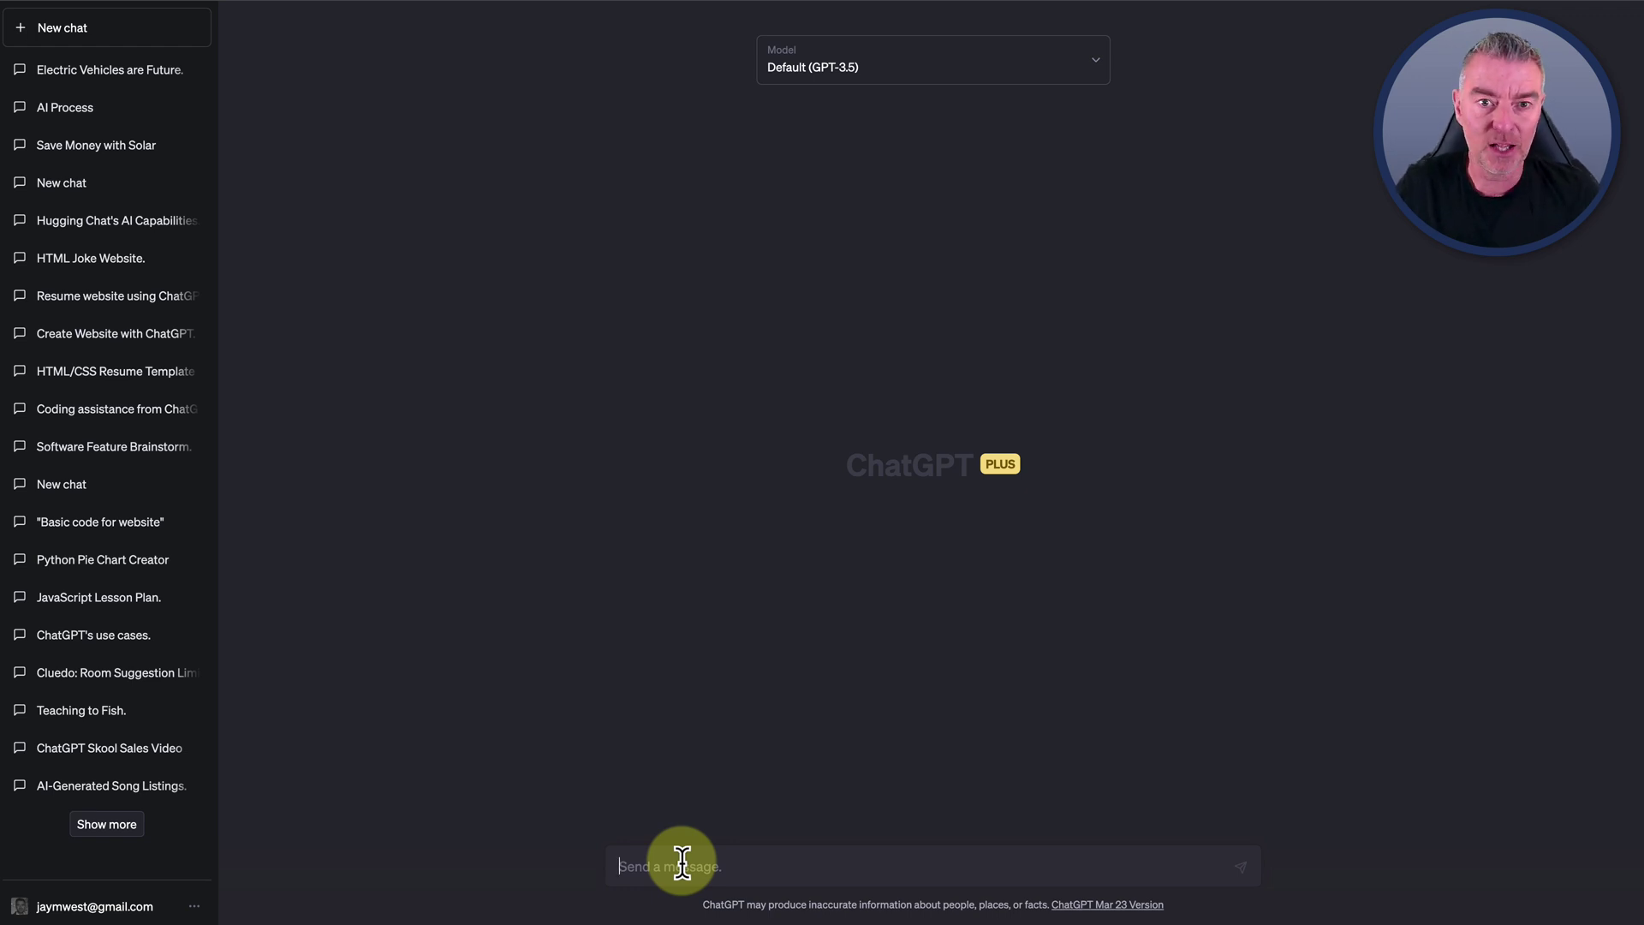
type("Tell me about")
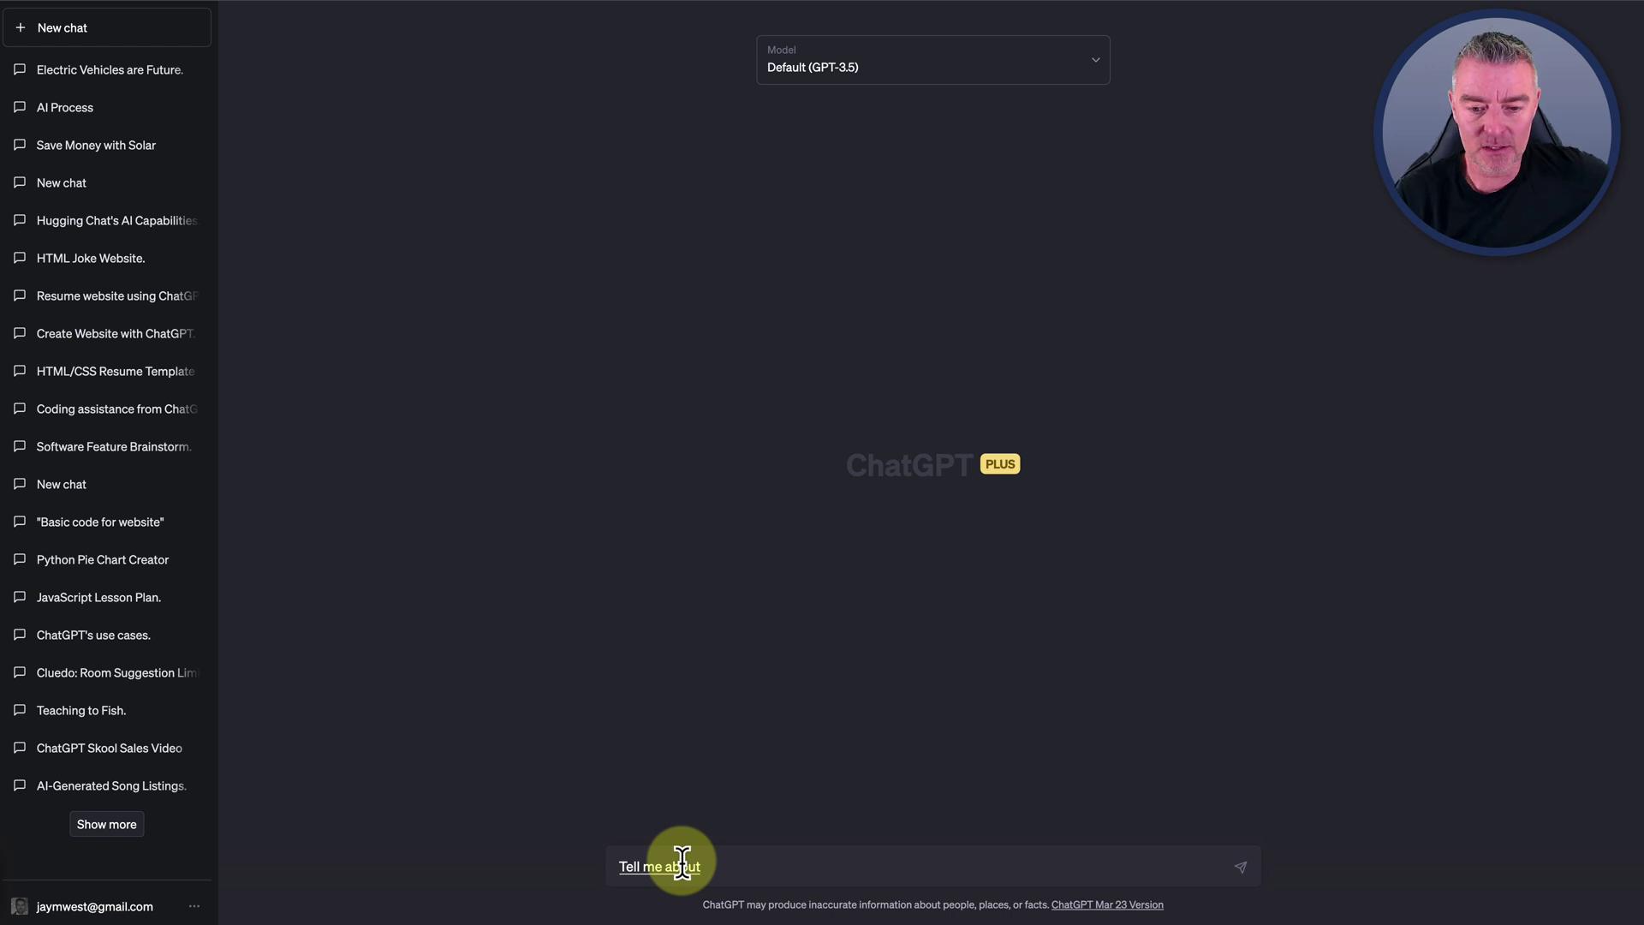
type(" a famous scientist")
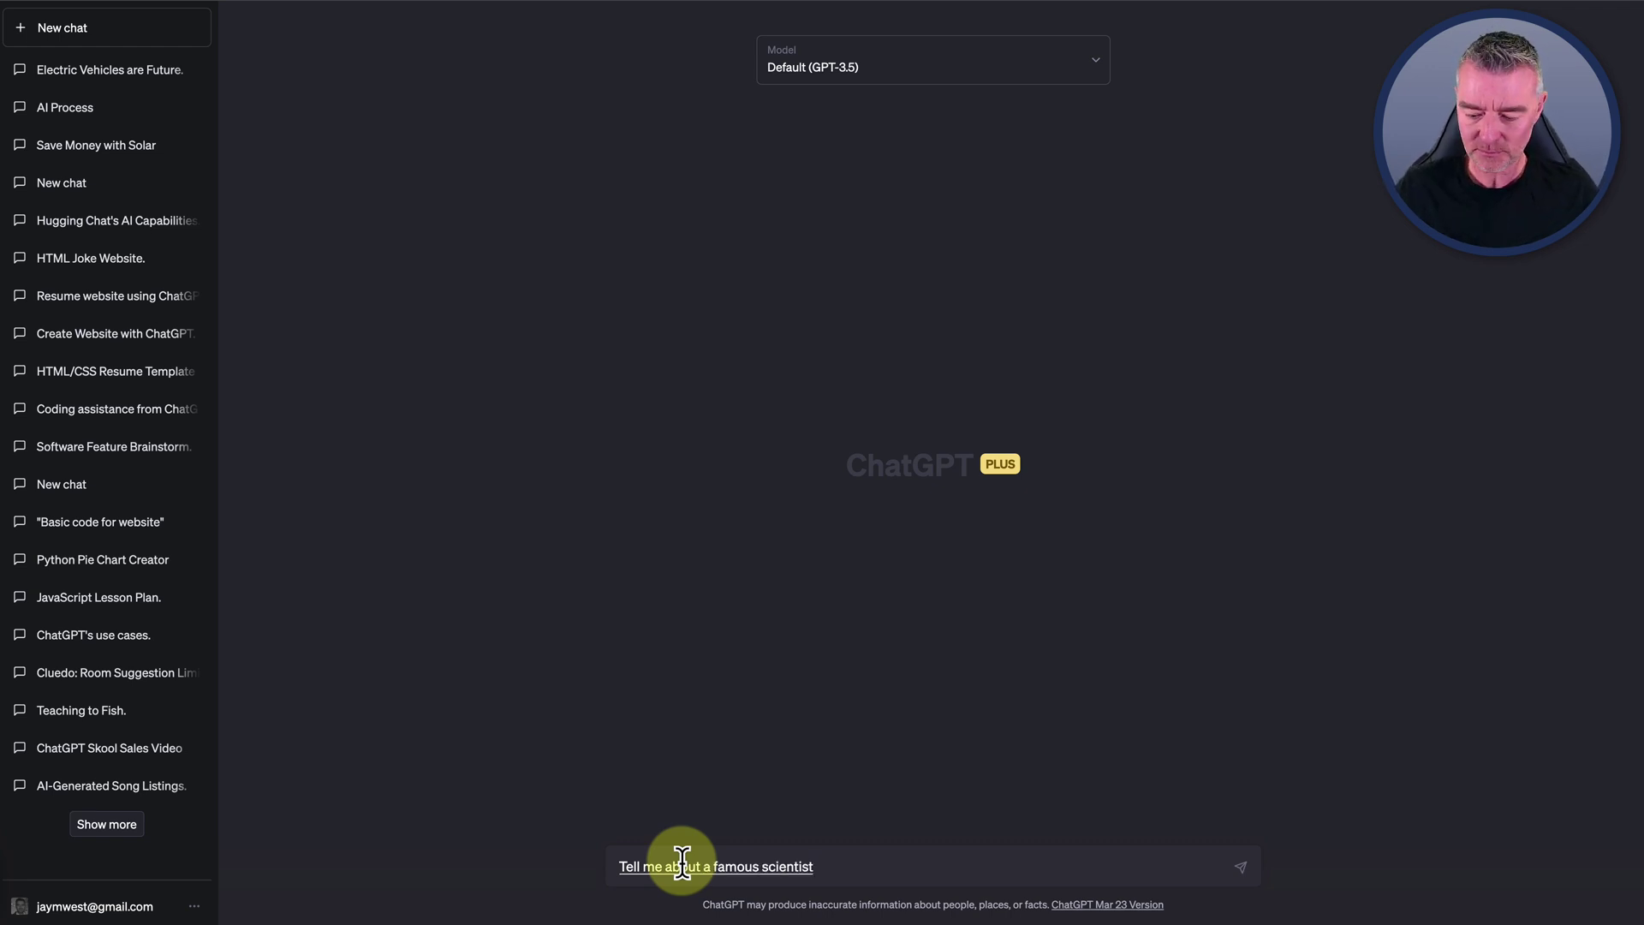
key("Return")
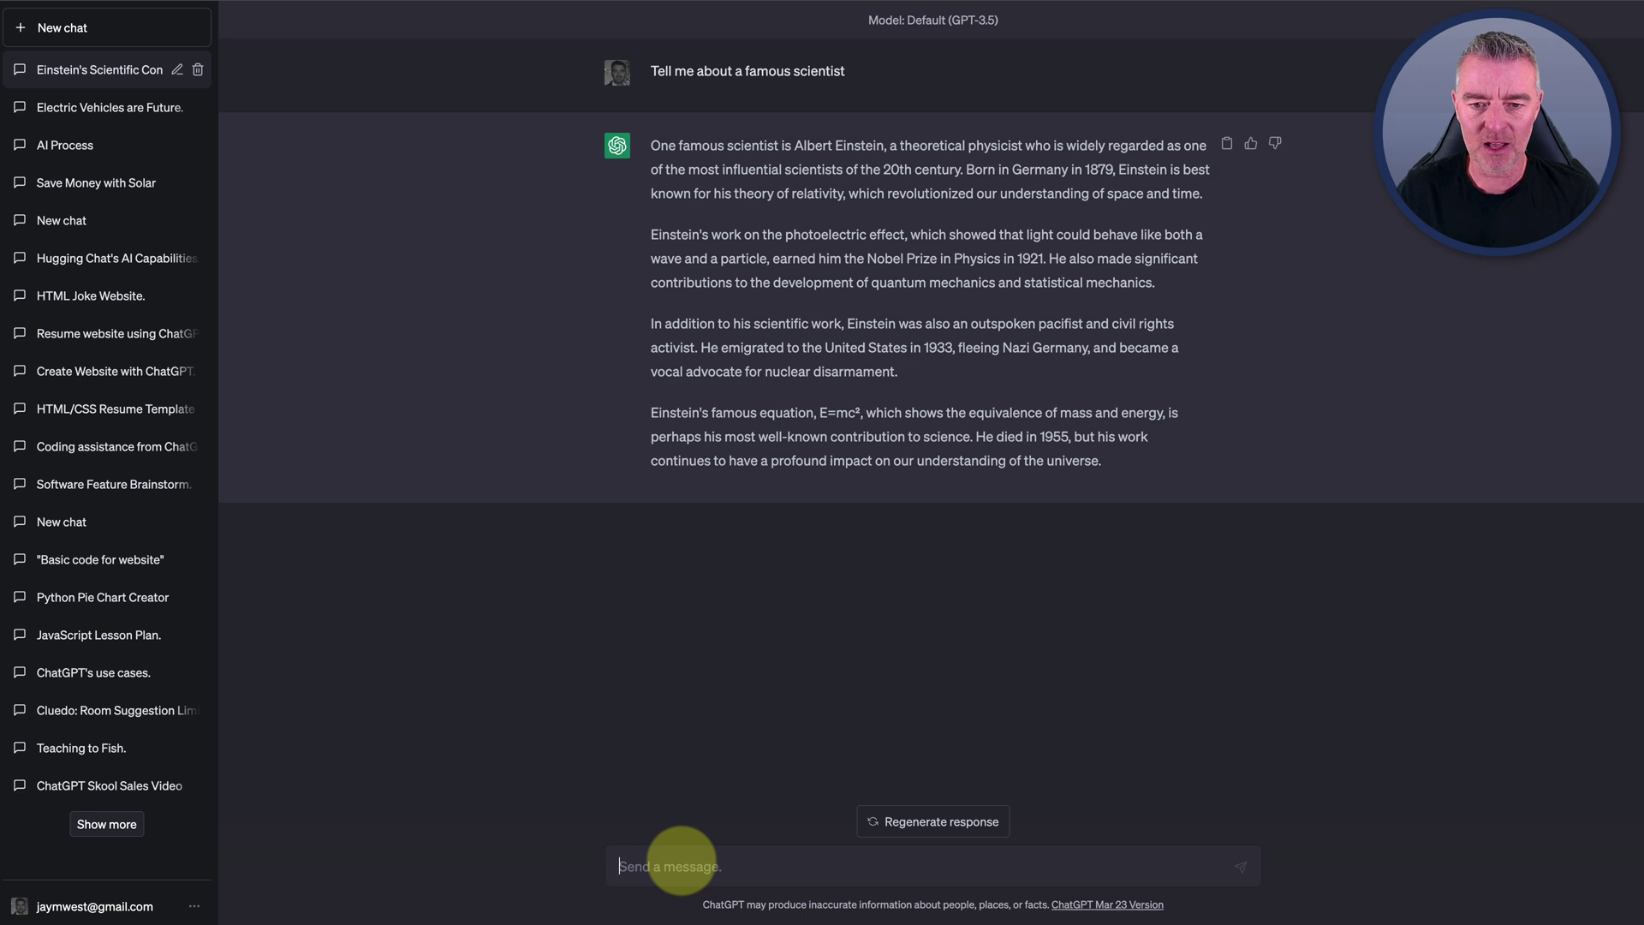
Type a follow-up asking for a brief overview of Einstein's life and physics contributions, simple enough for 10-year-olds
left_click(682, 862)
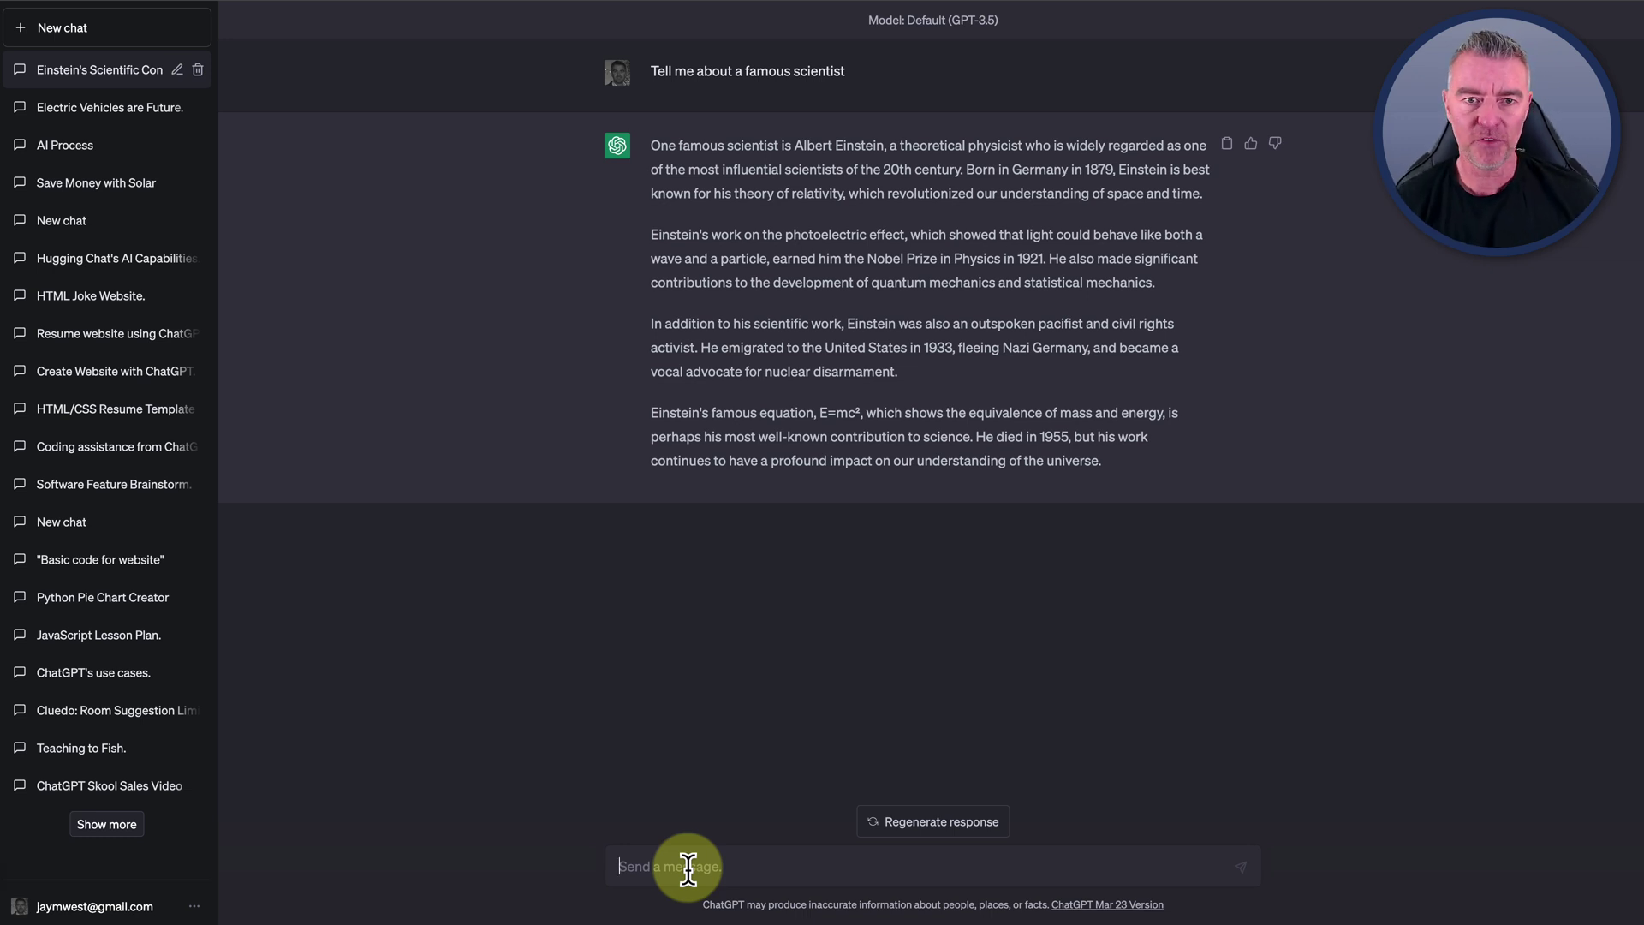
type("provide a brief overview of")
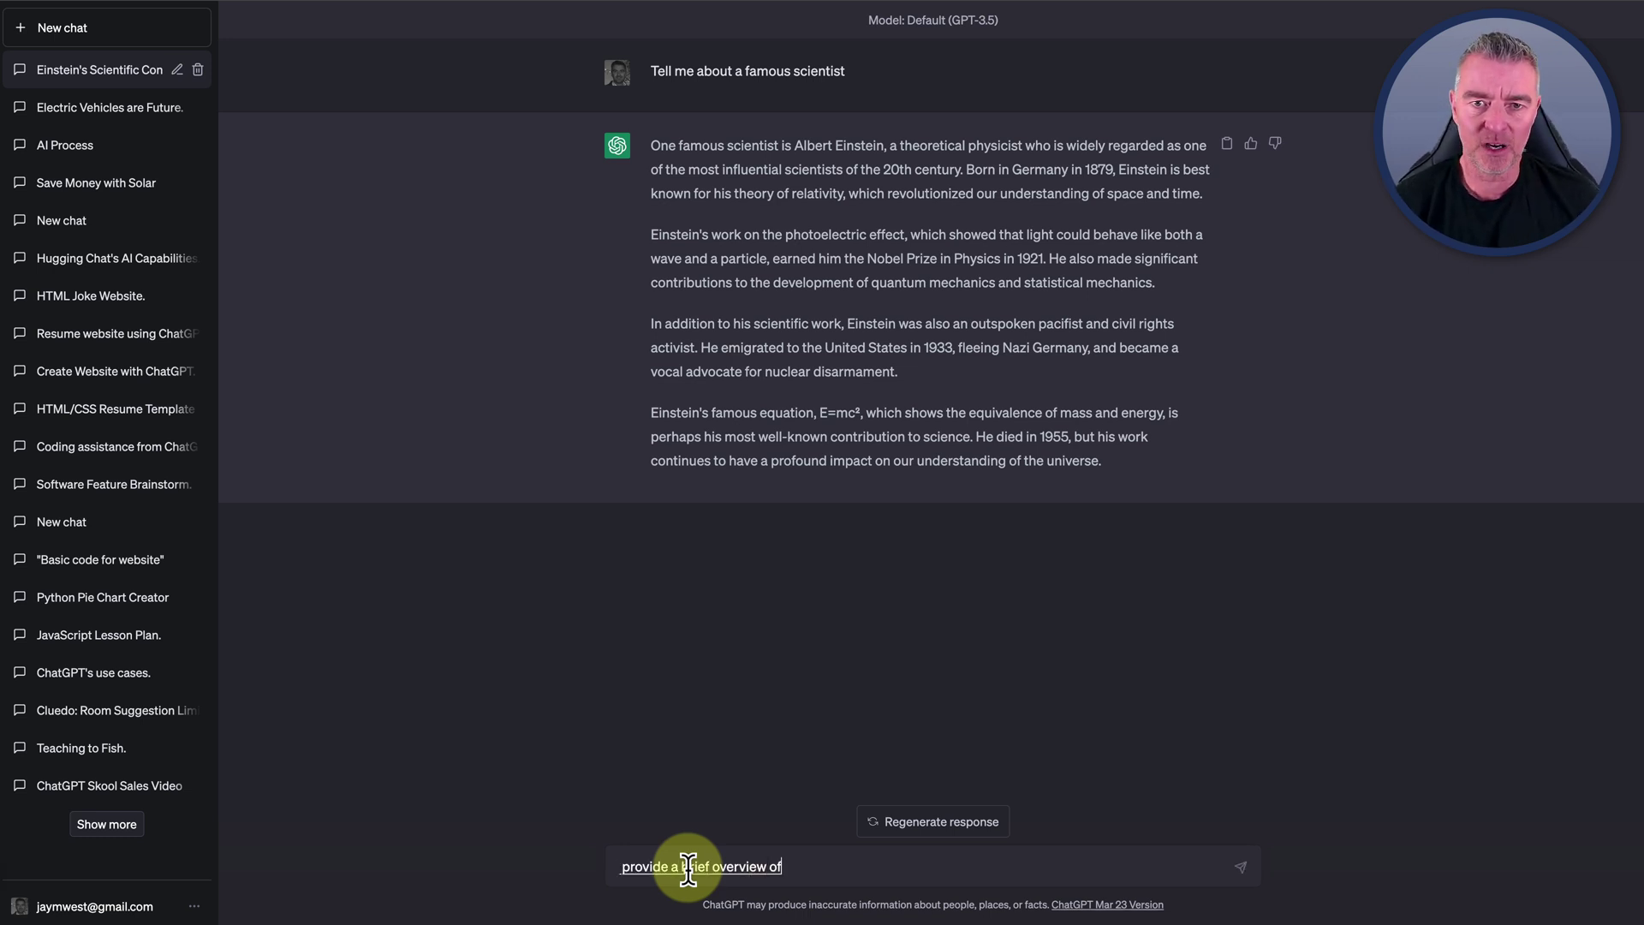
type(" Albert Einsteins life, including his most")
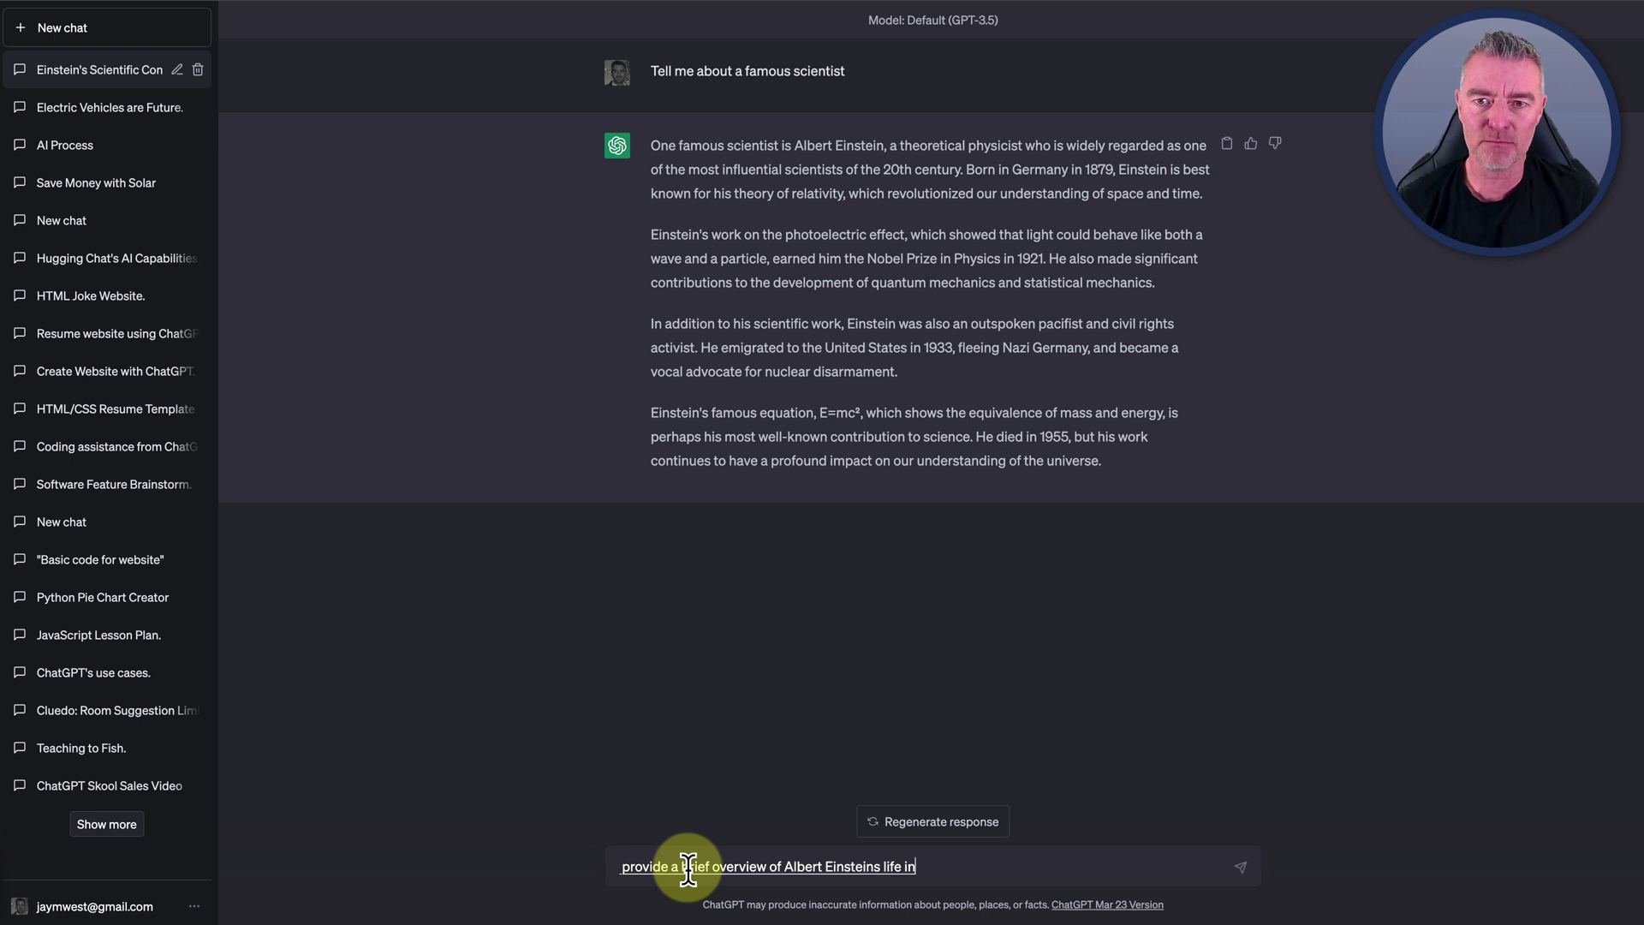
type(" significant")
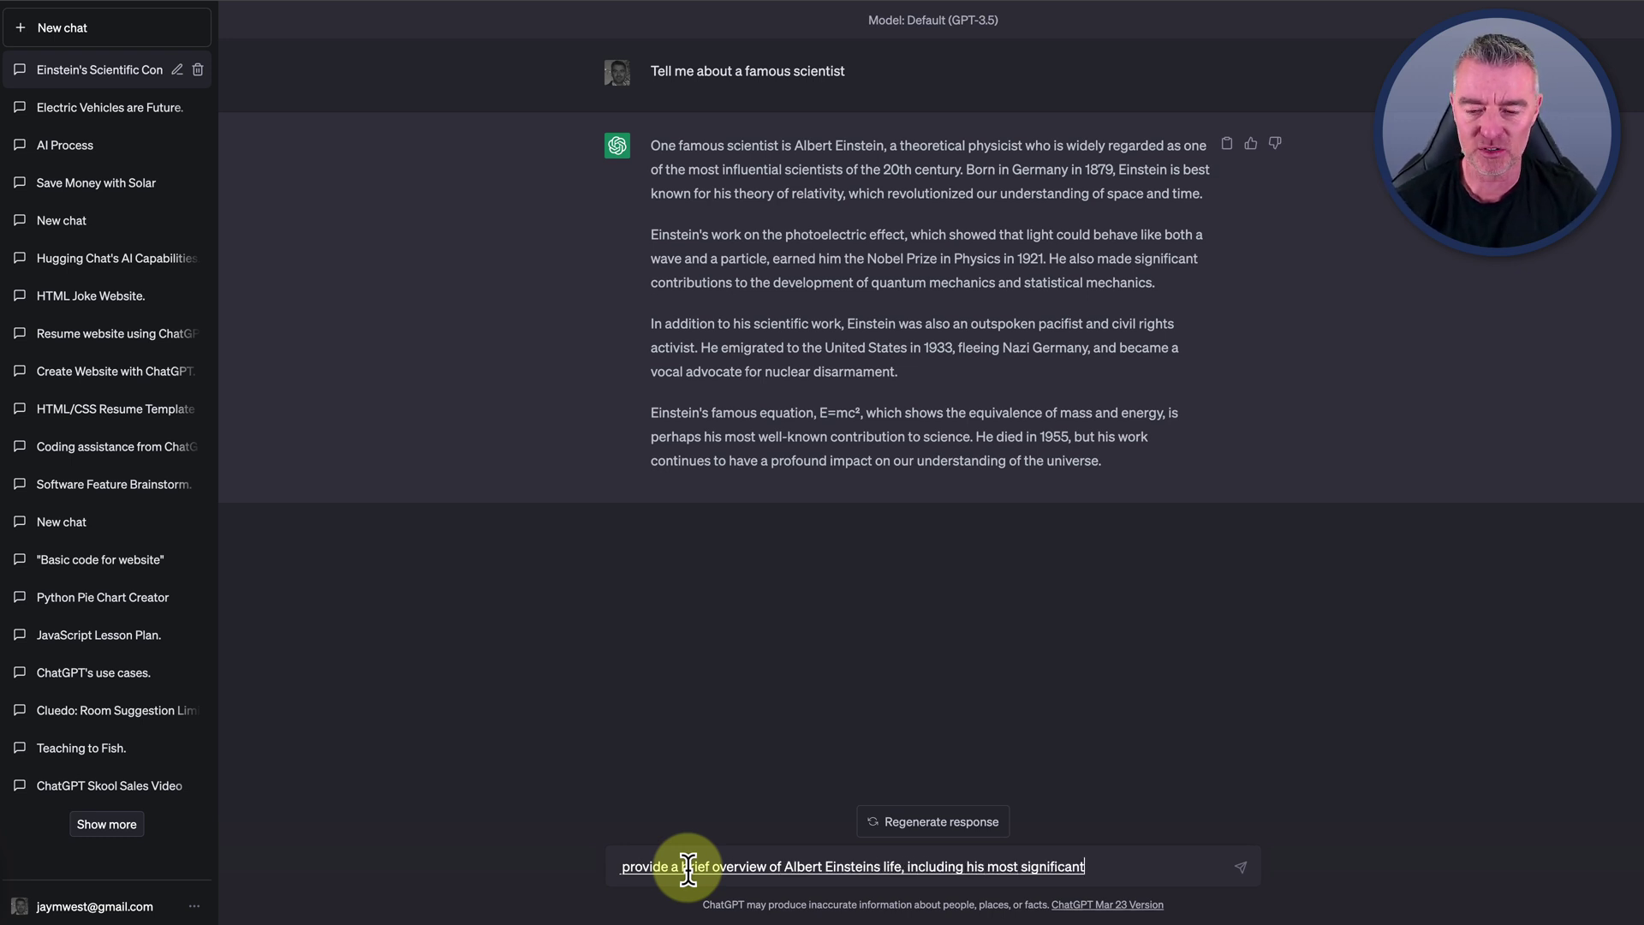
type(" contributions to physics")
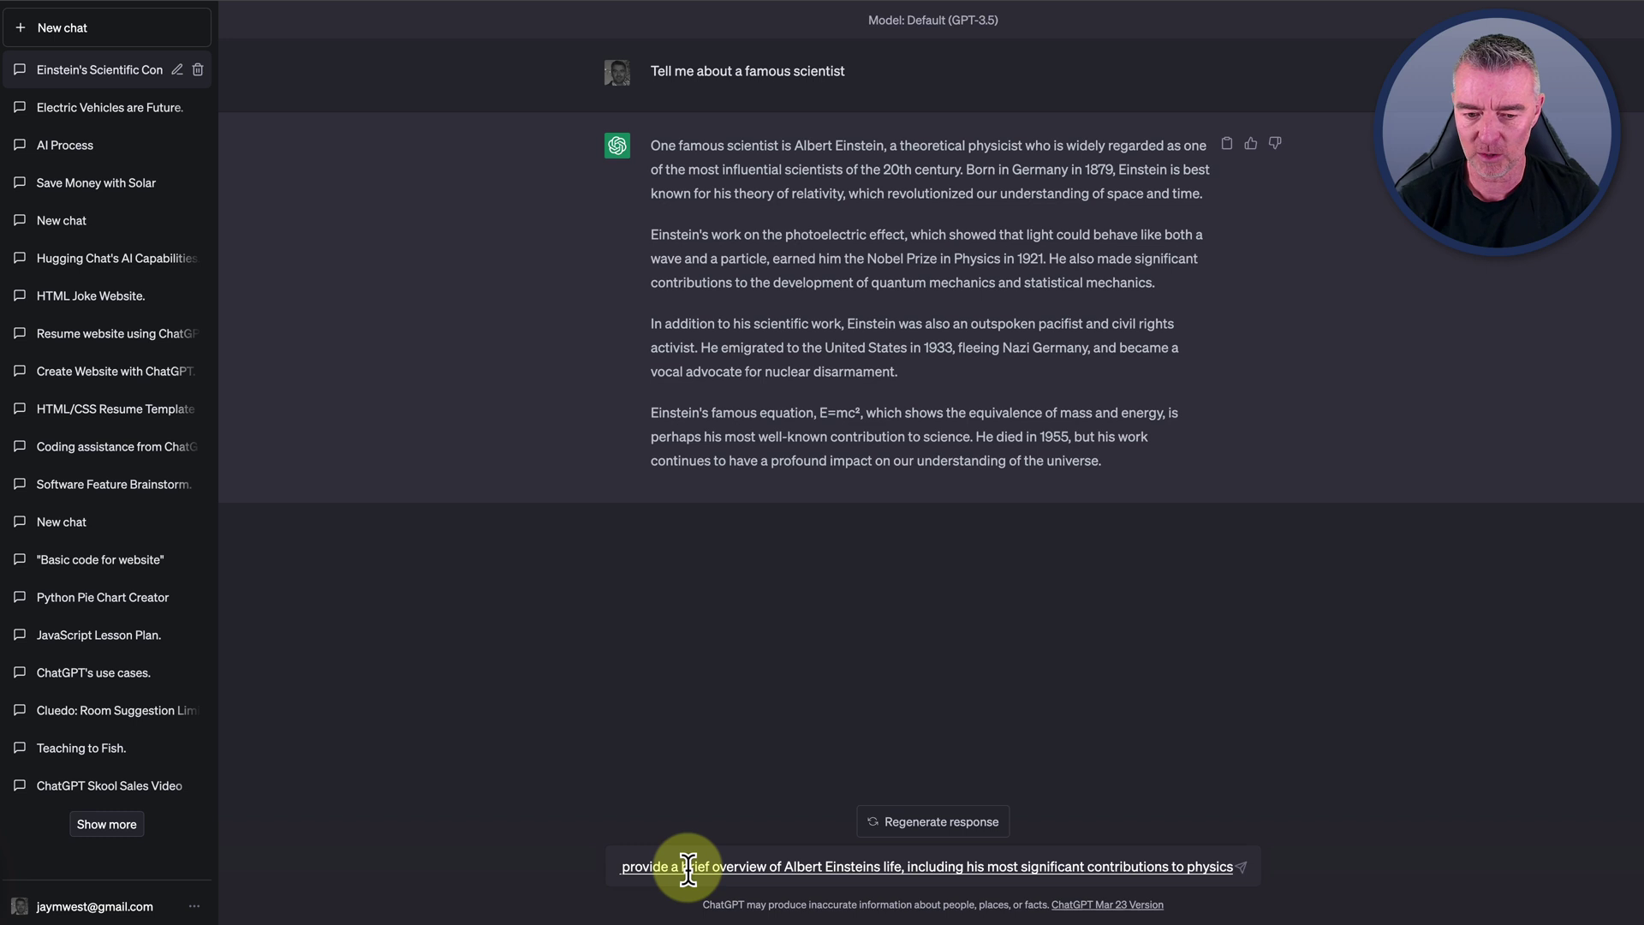
type(". Write it in")
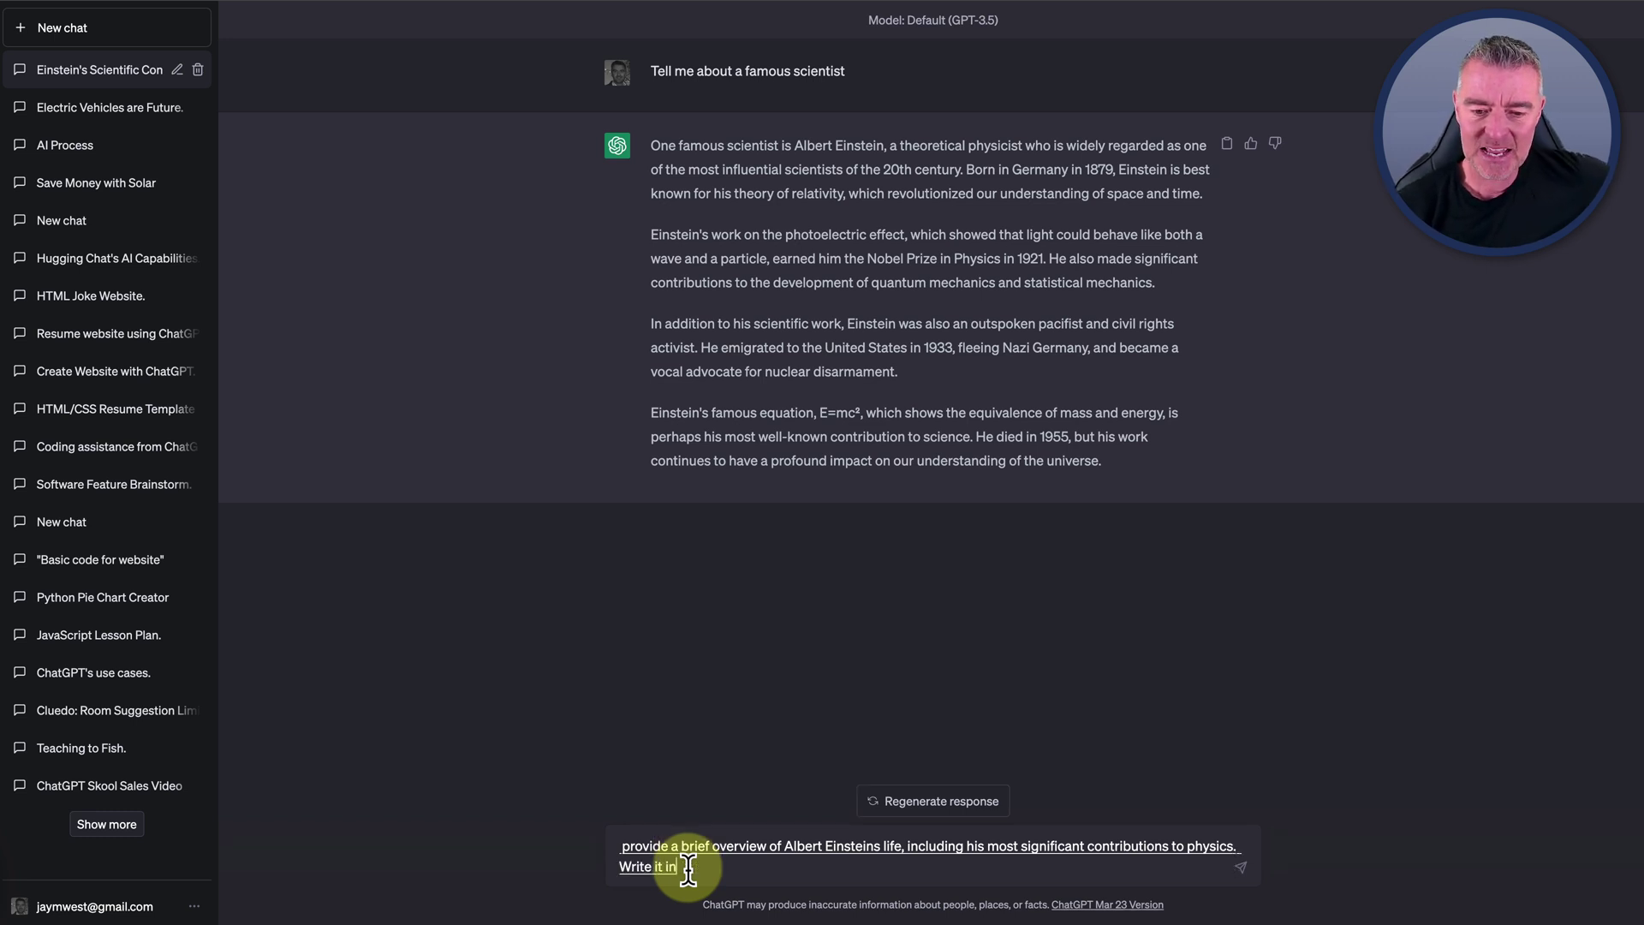
type(" a easy to")
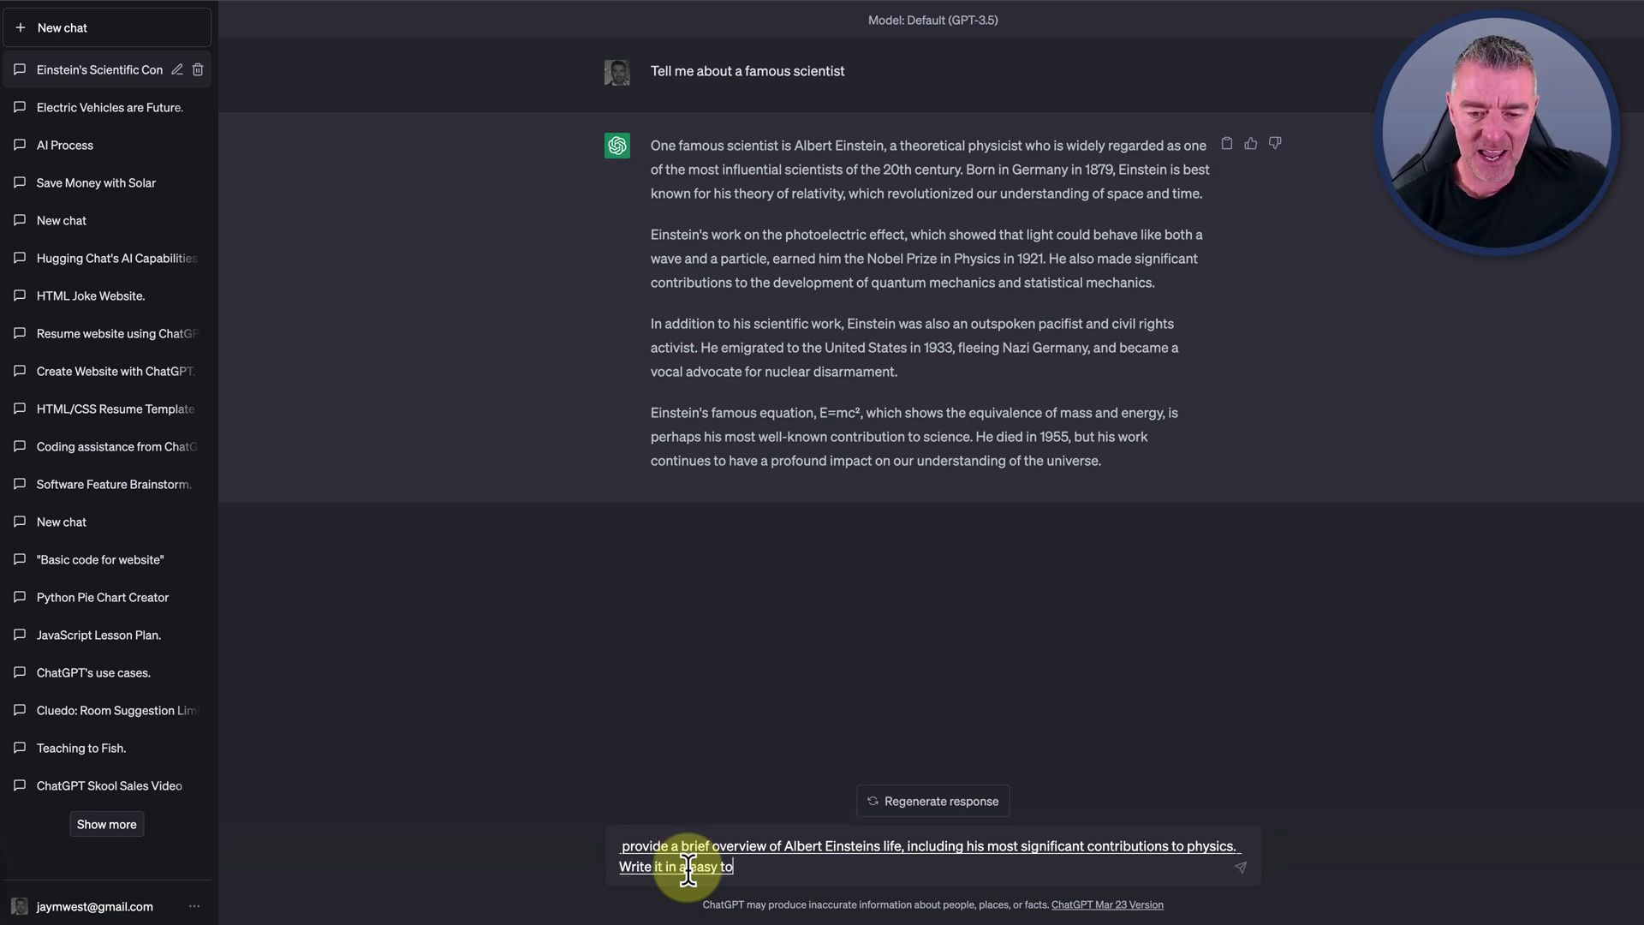
type(" understand style")
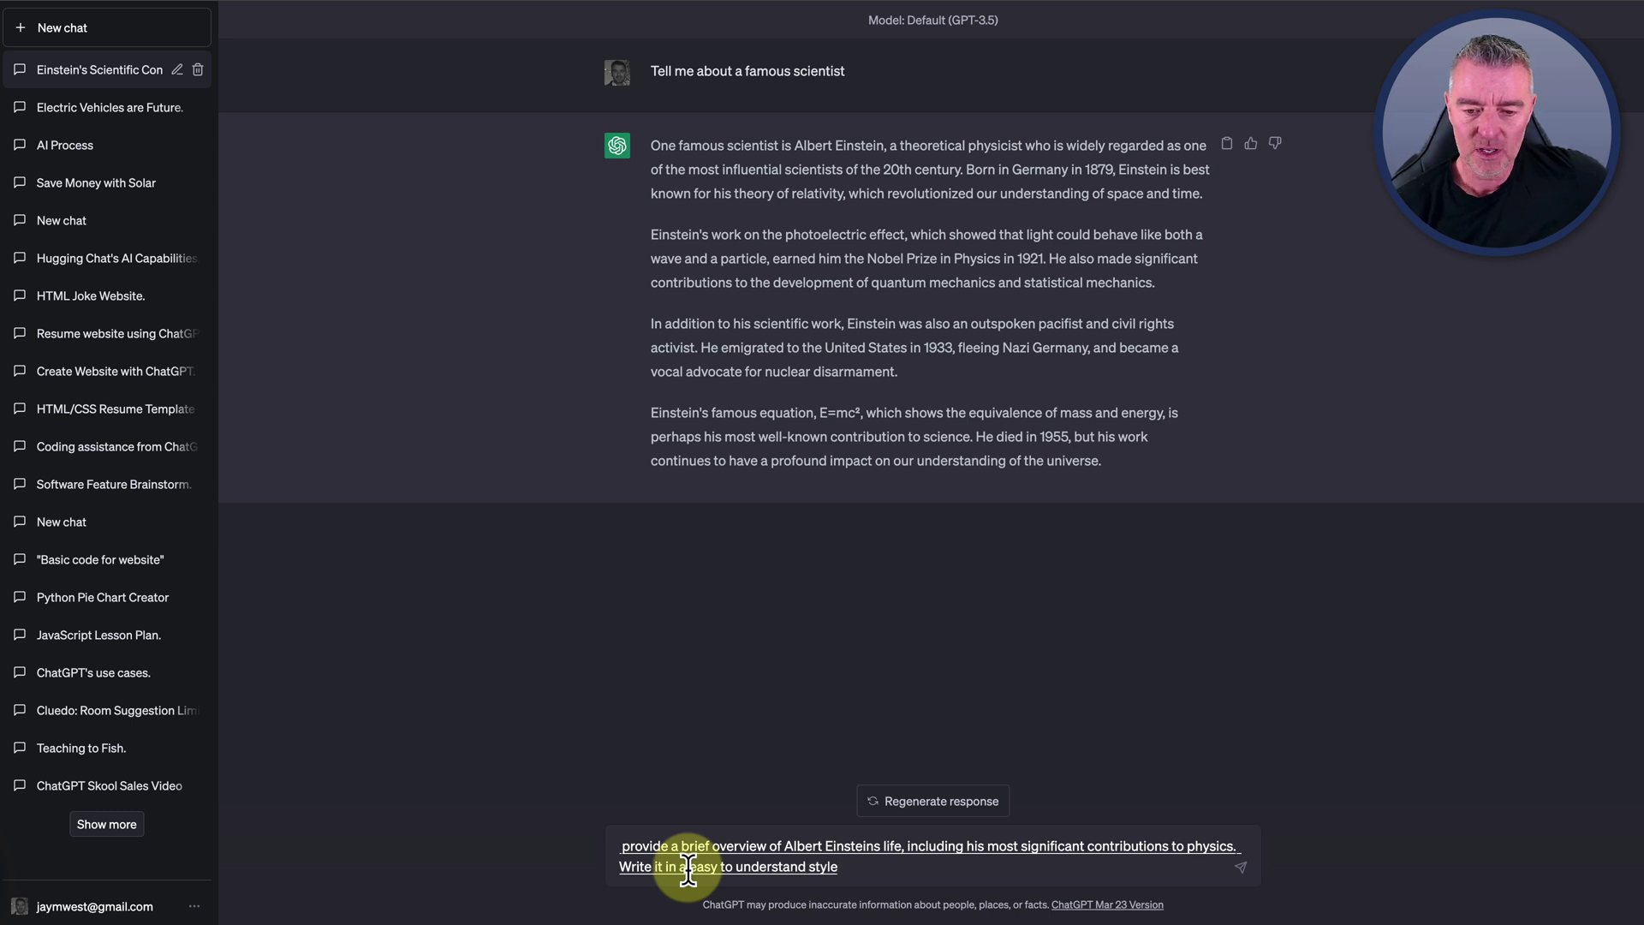
type(" for 10-year-olds")
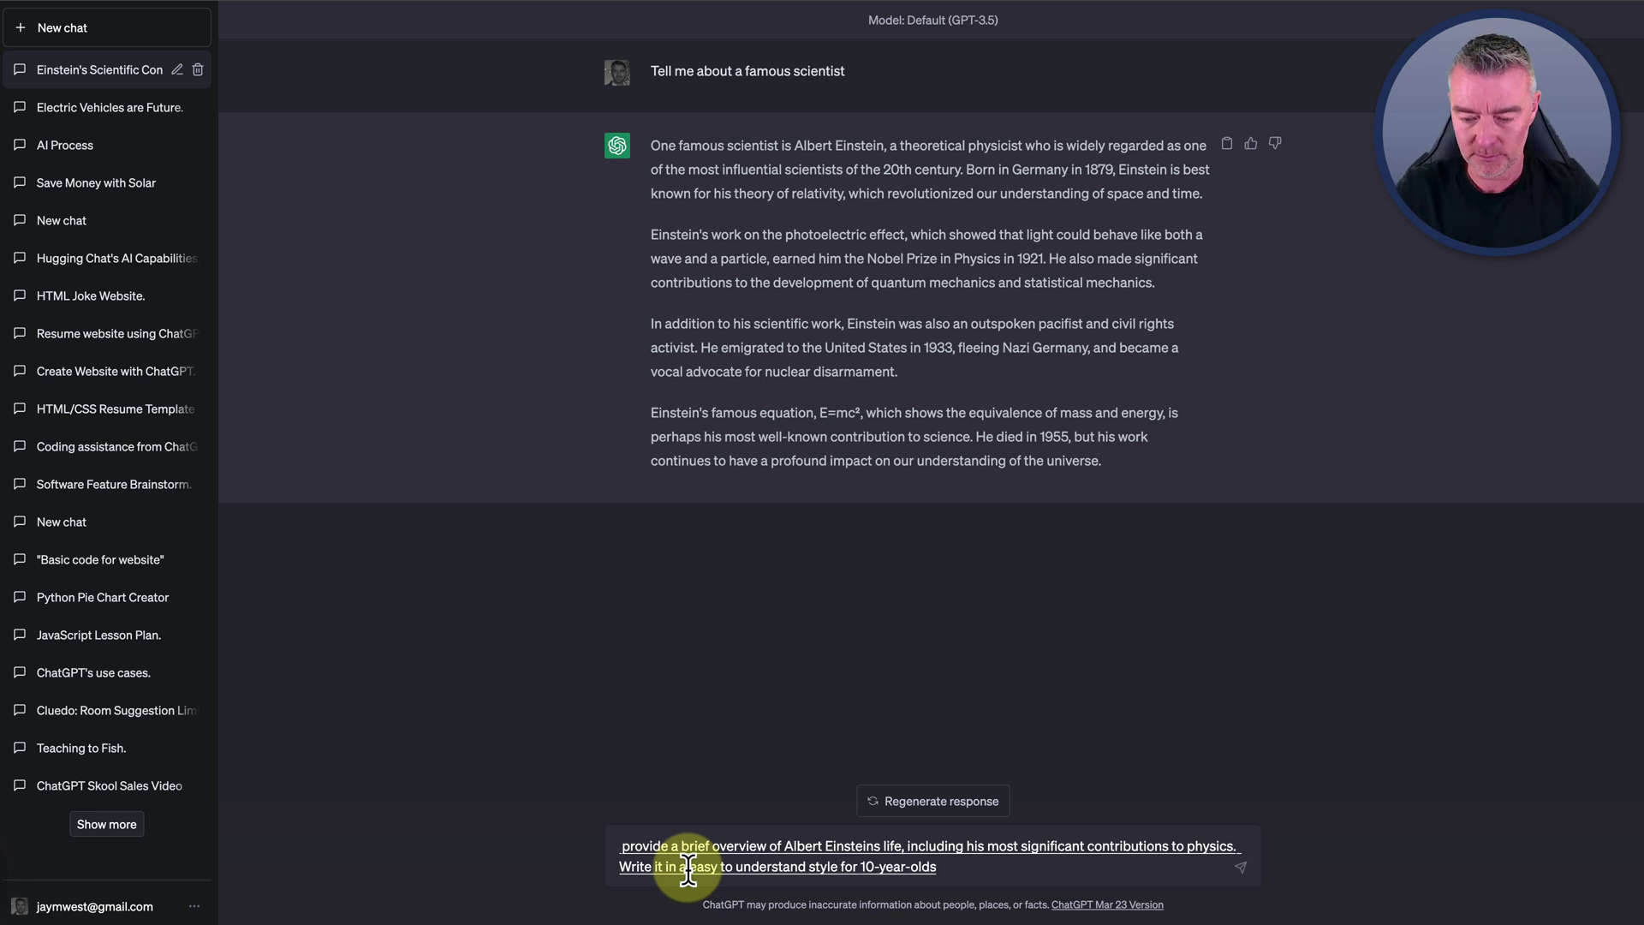
type(".")
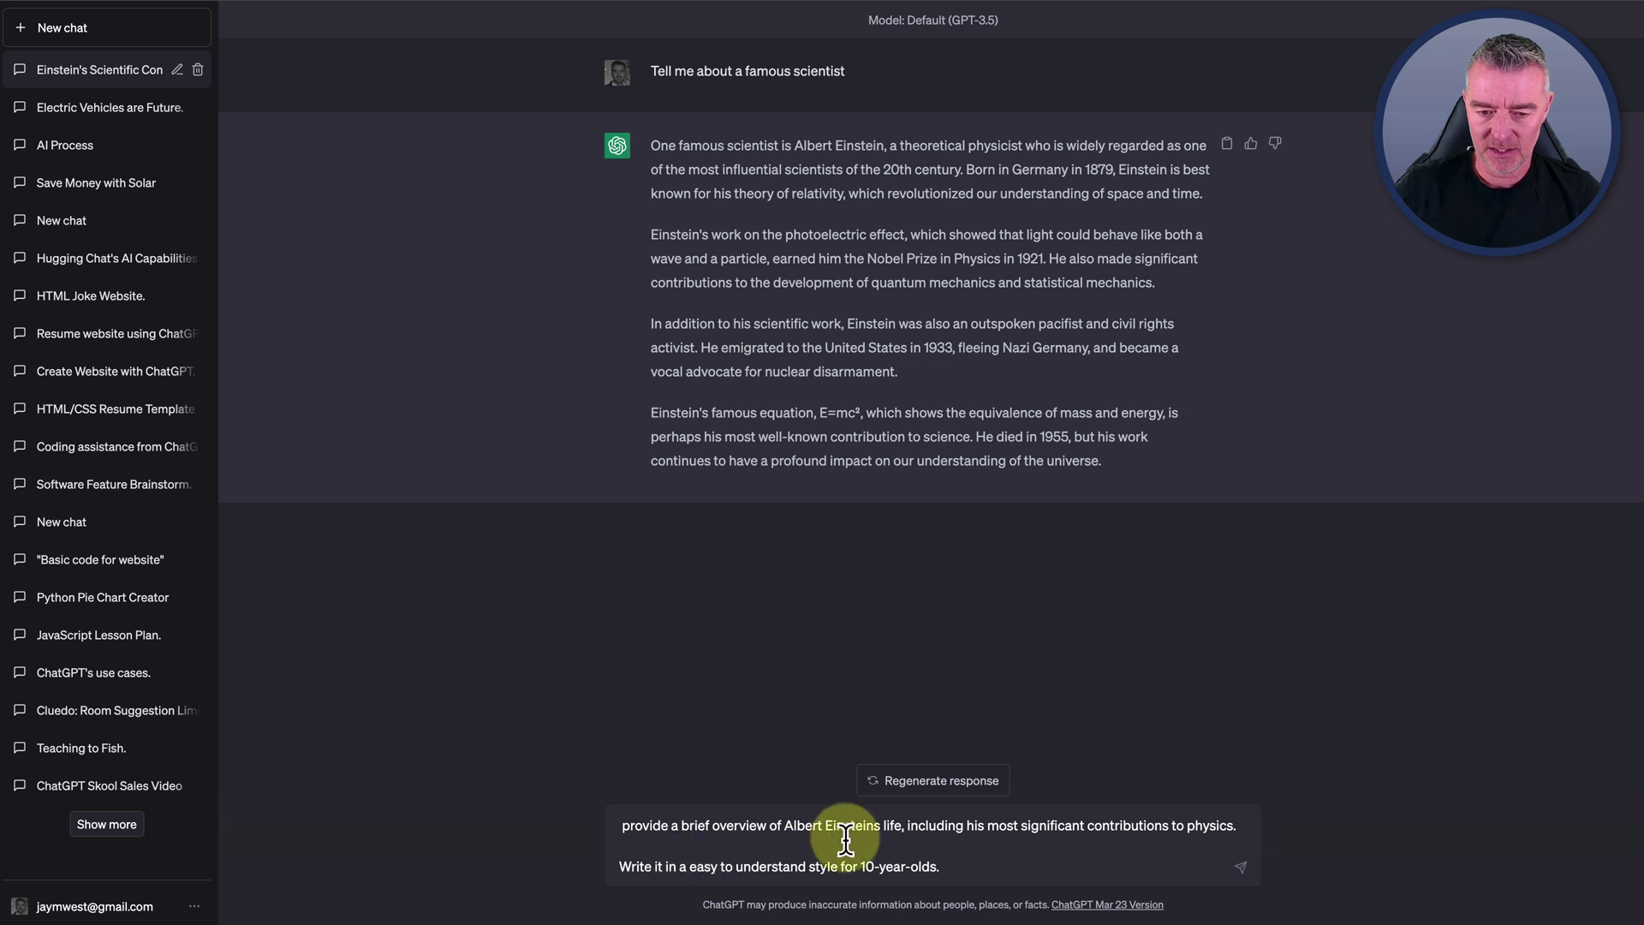
Send the 10-year-old-friendly Einstein prompt and compare its simple answer with the earlier vague one
left_click(1243, 869)
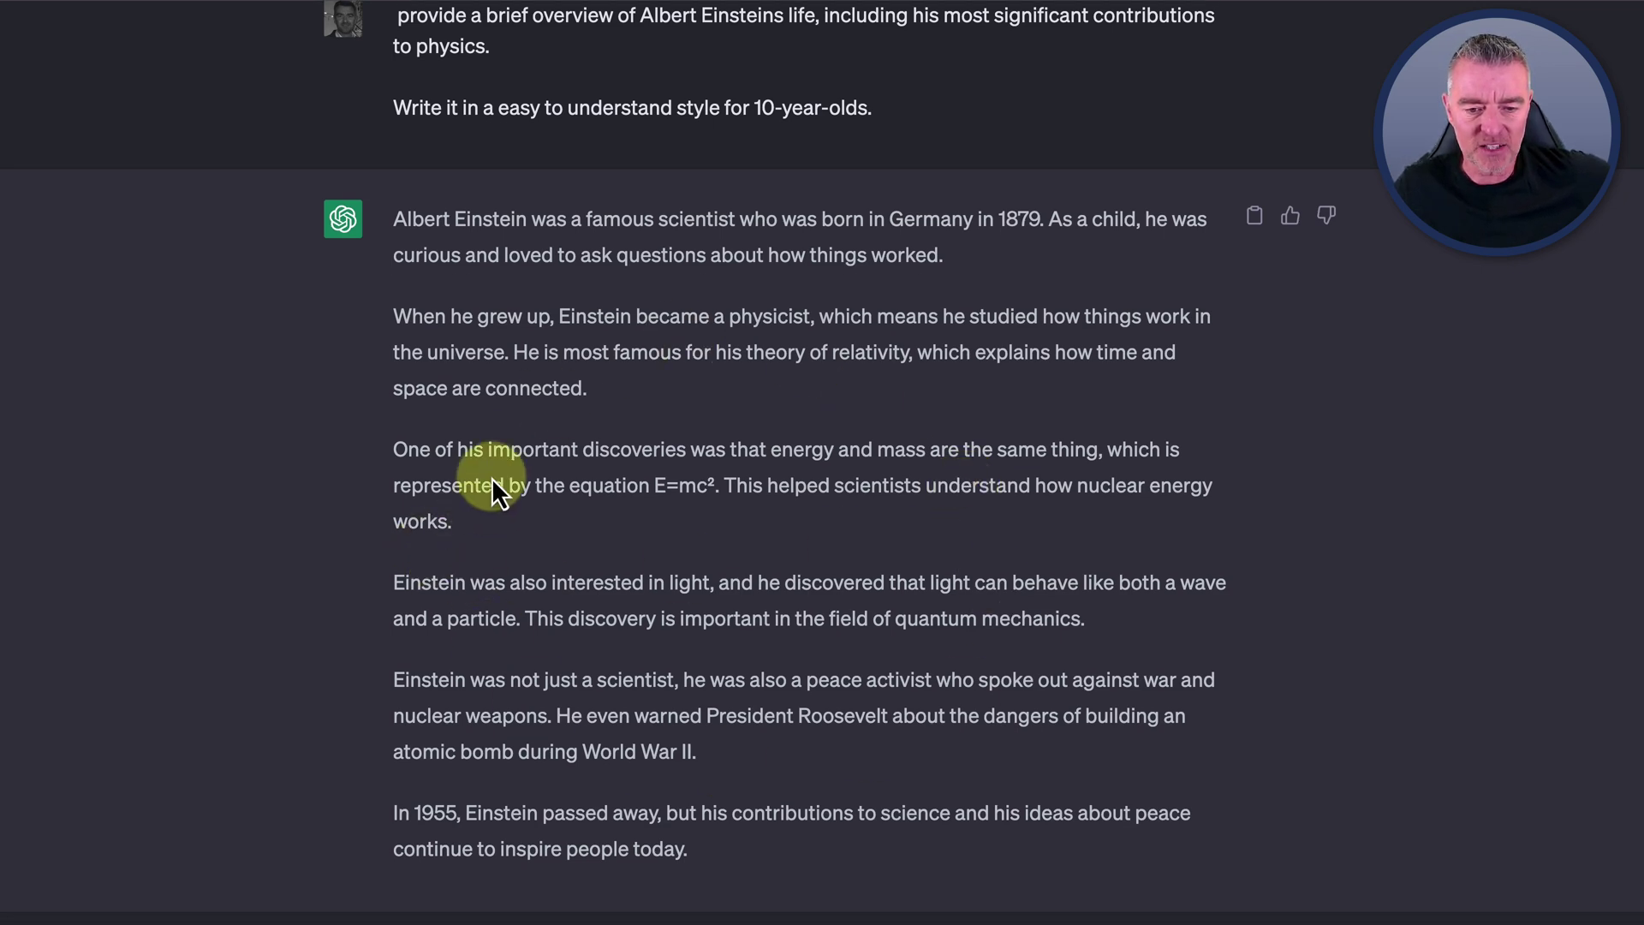
scroll(721, 374, "up", 2)
scroll(722, 373, "up", 5)
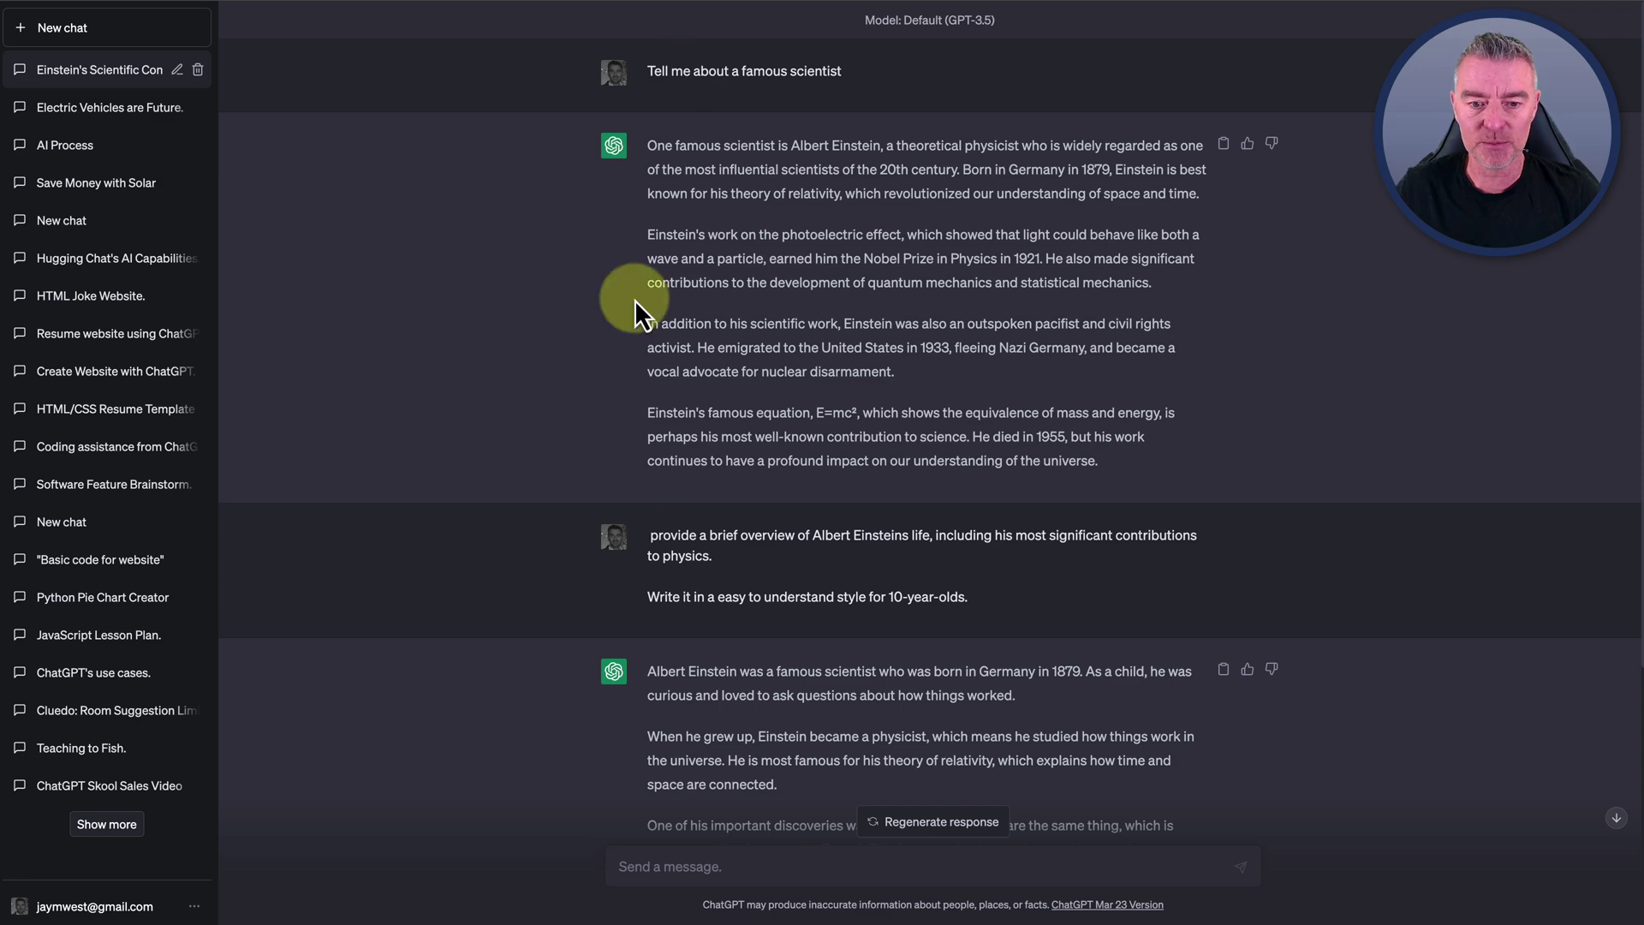
scroll(873, 608, "down", 4)
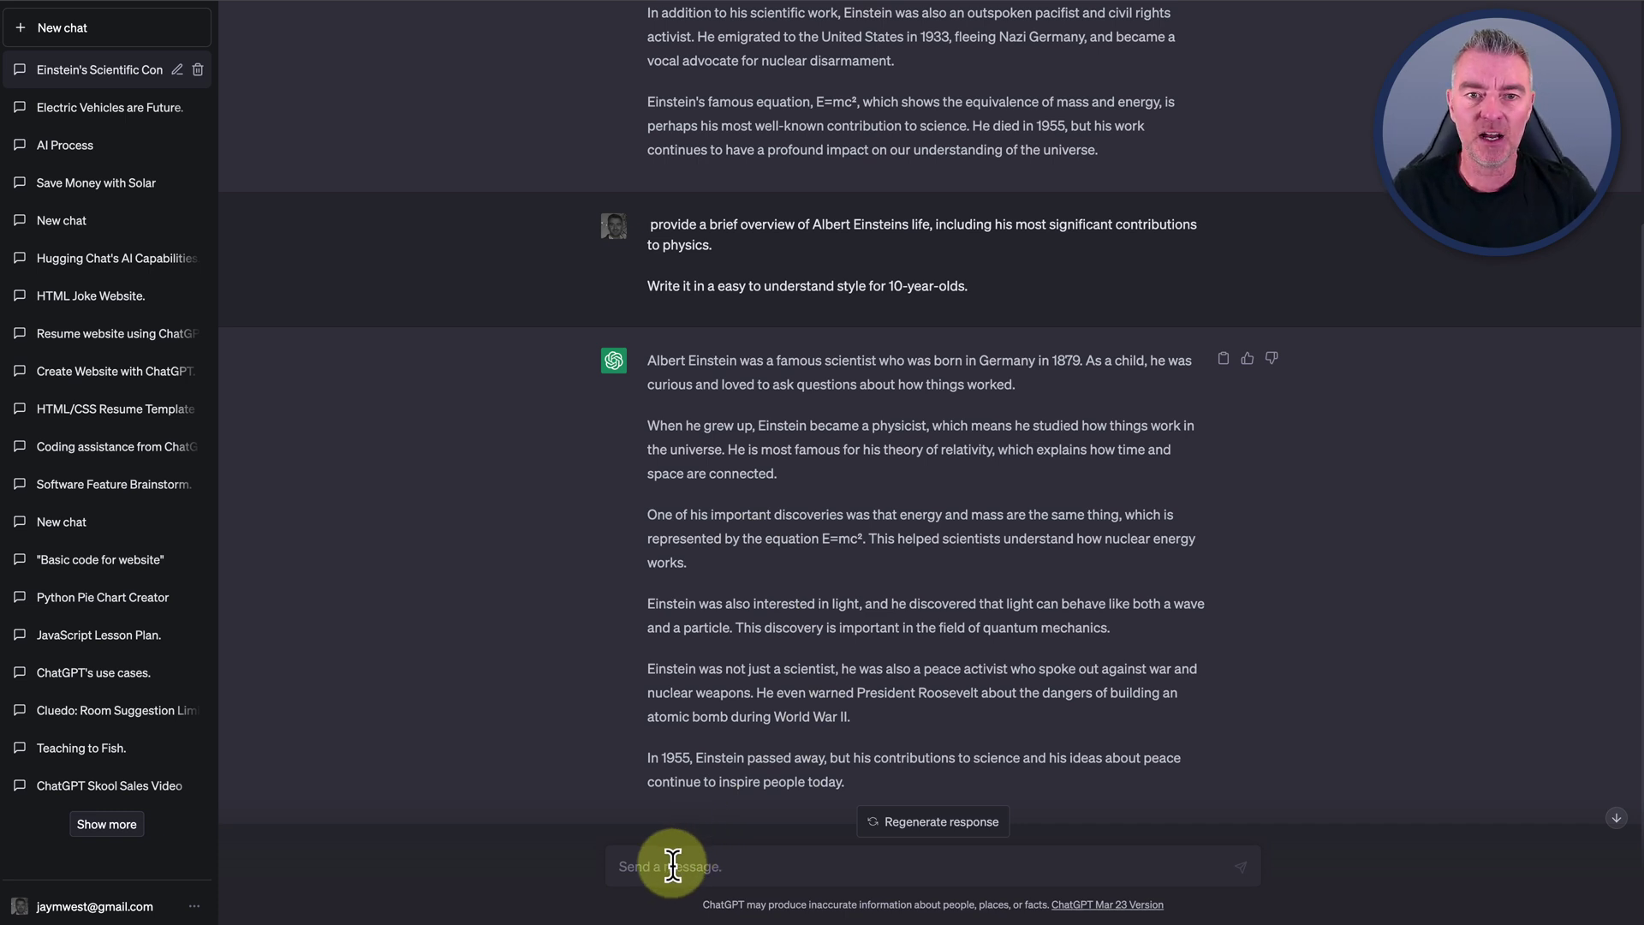
scroll(687, 779, "down", 1)
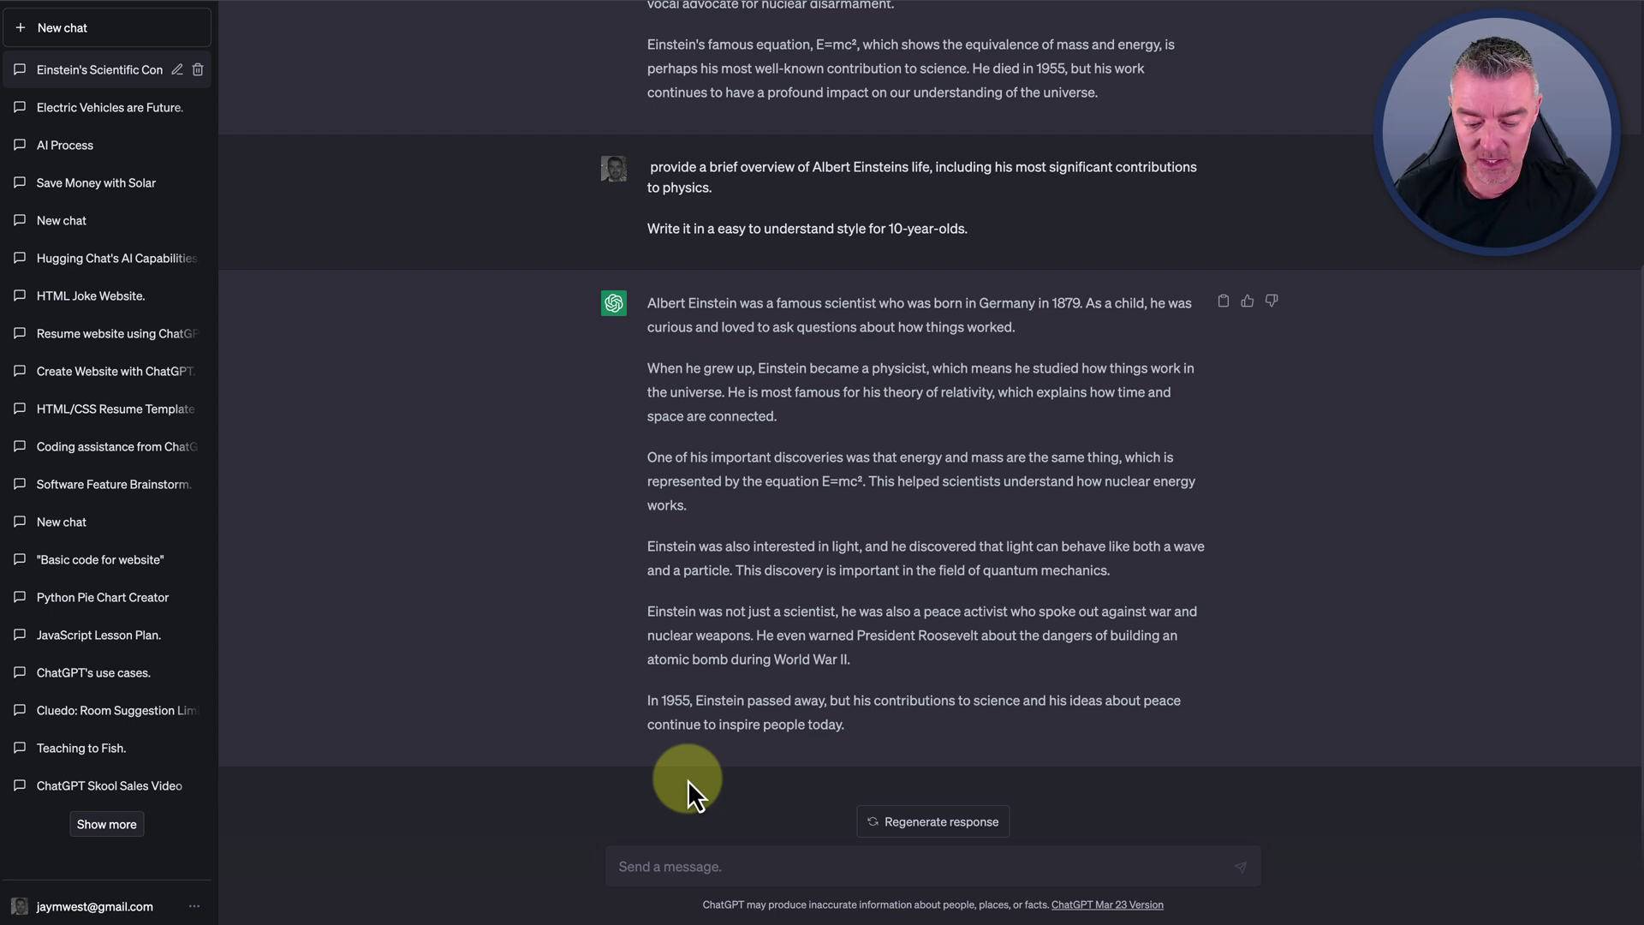
Write a teacher's request to rewrite the Einstein answer for six-year-olds, correcting 'cast' to 'class'
left_click(692, 867)
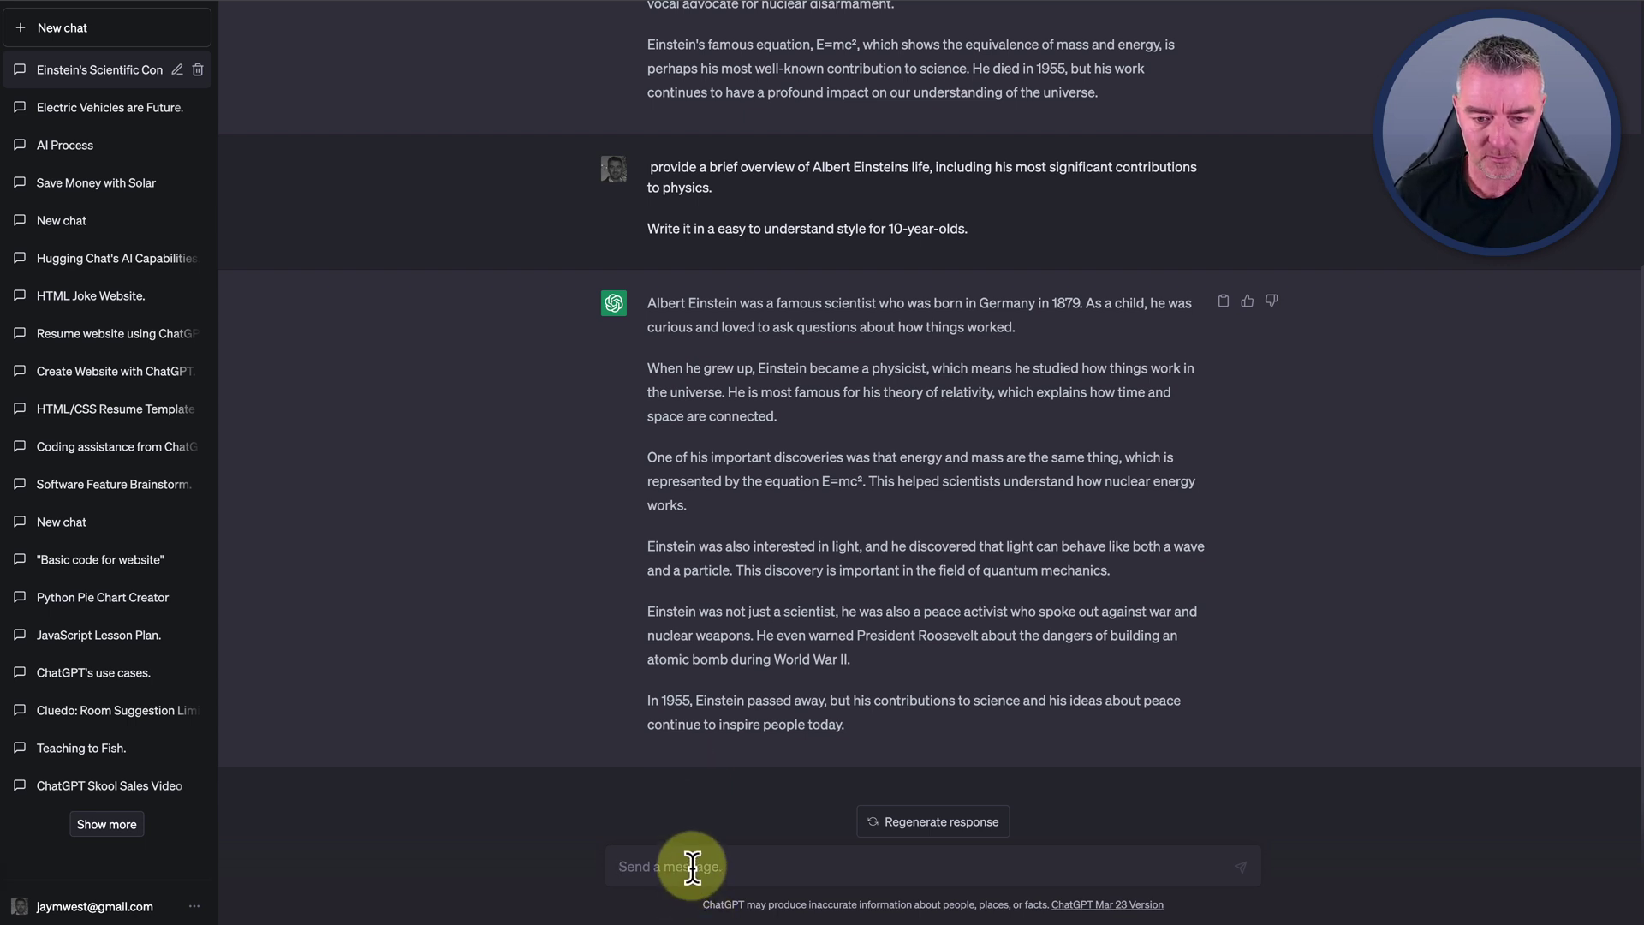
type("I am a")
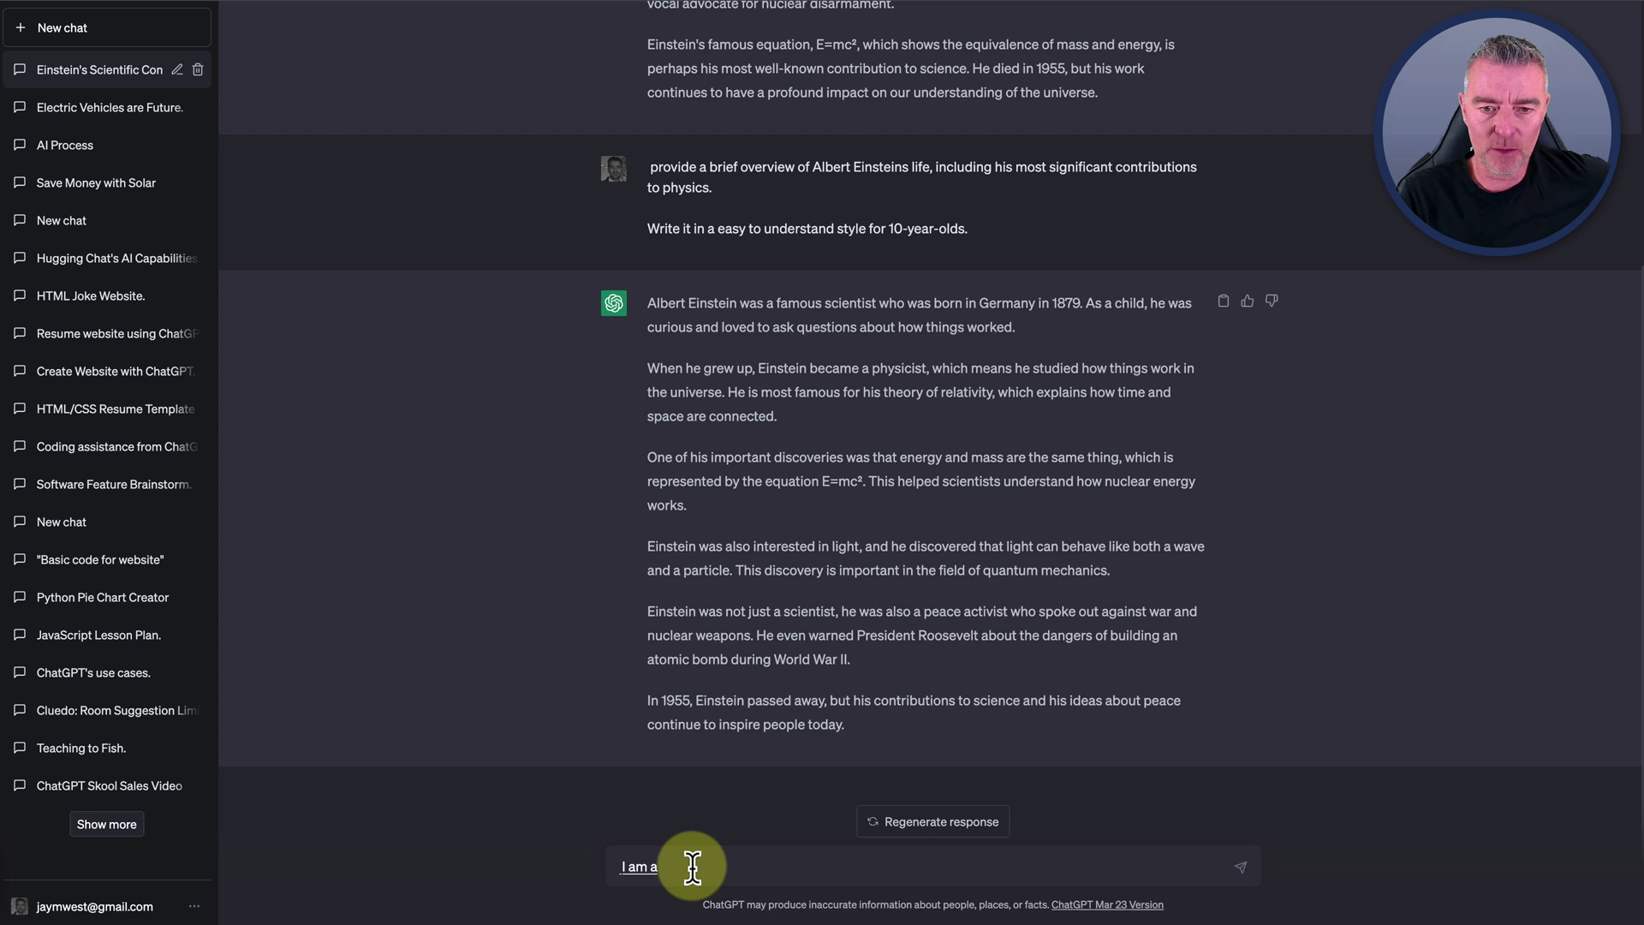
type(" teacher and I would itke to")
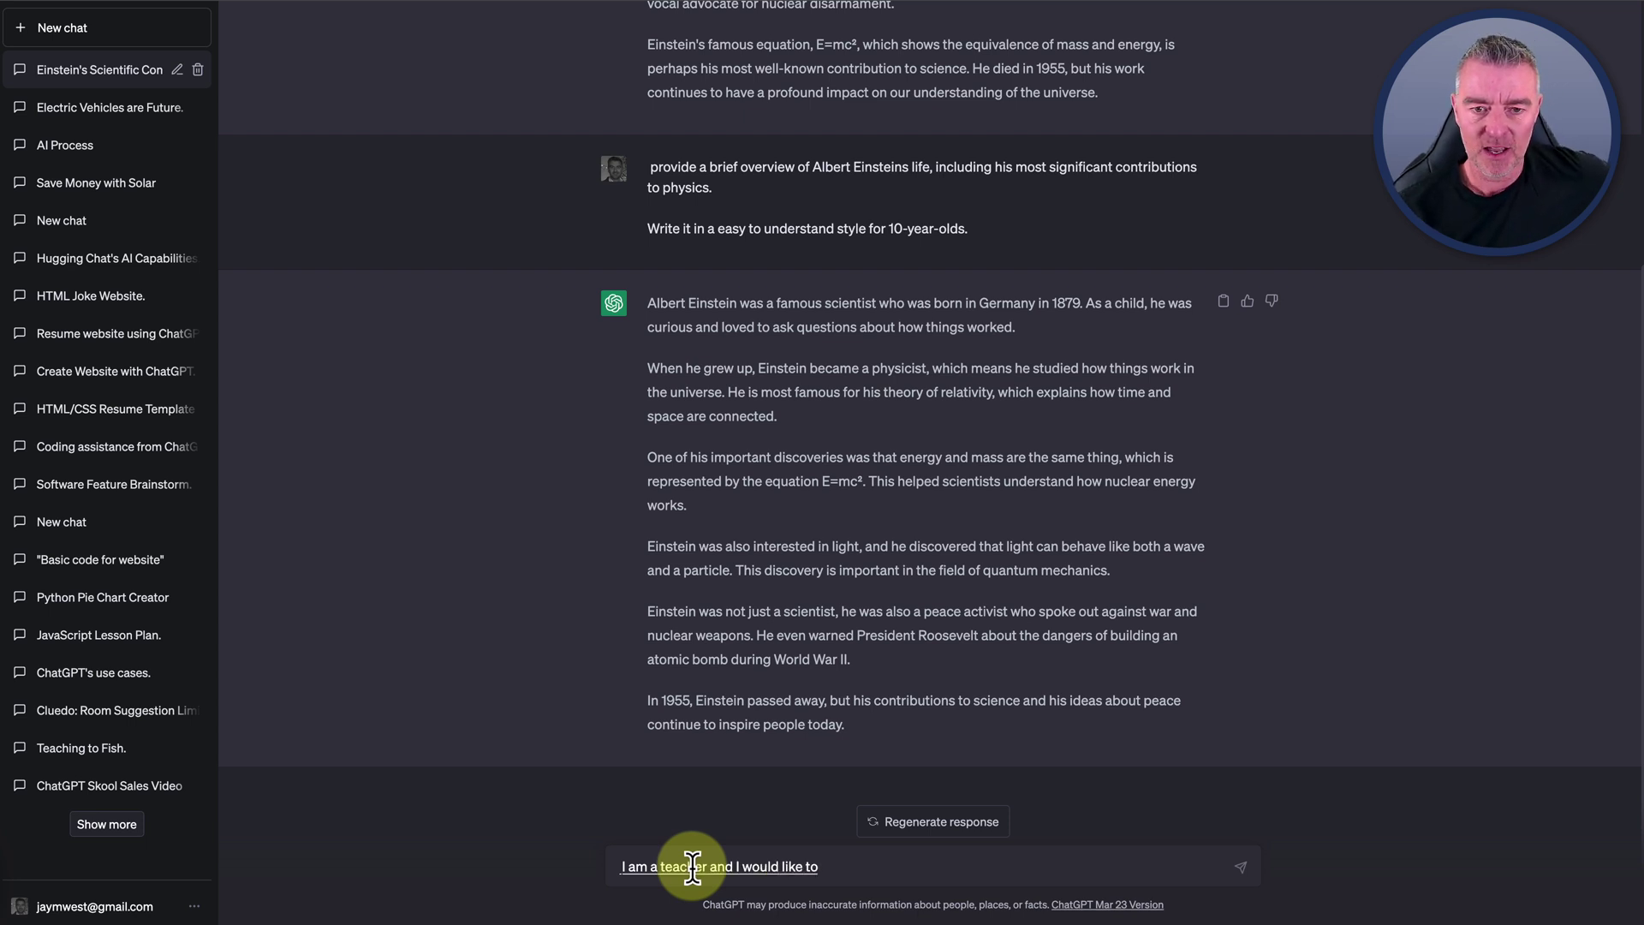
type(" explain Albert Einstein and why was important")
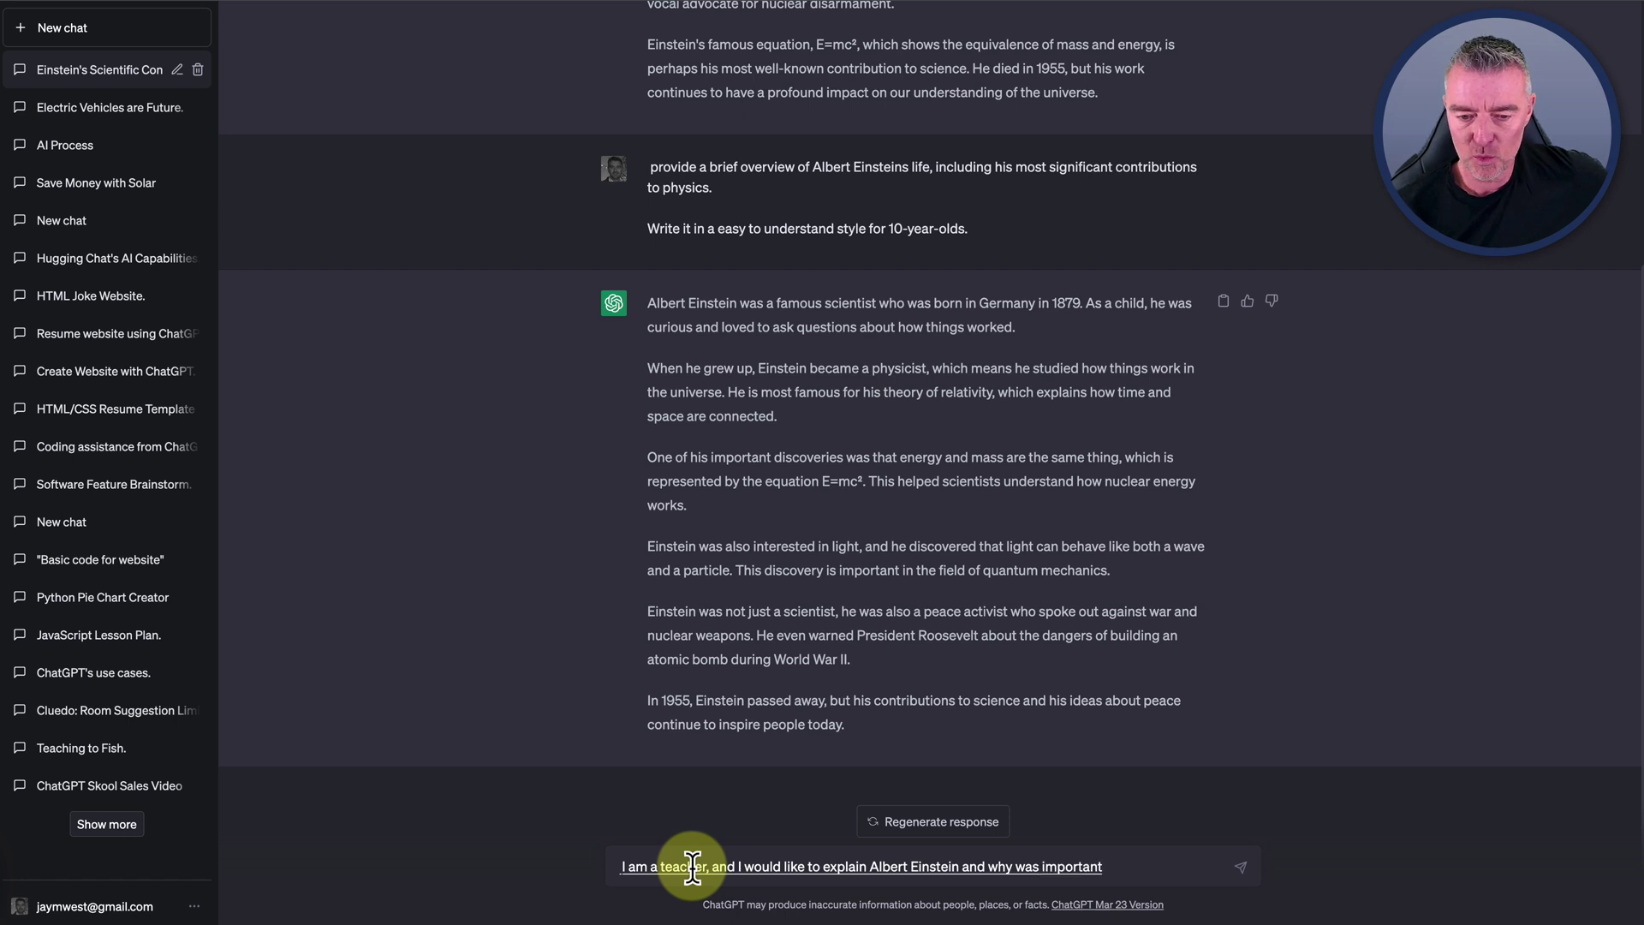
type(" to my car")
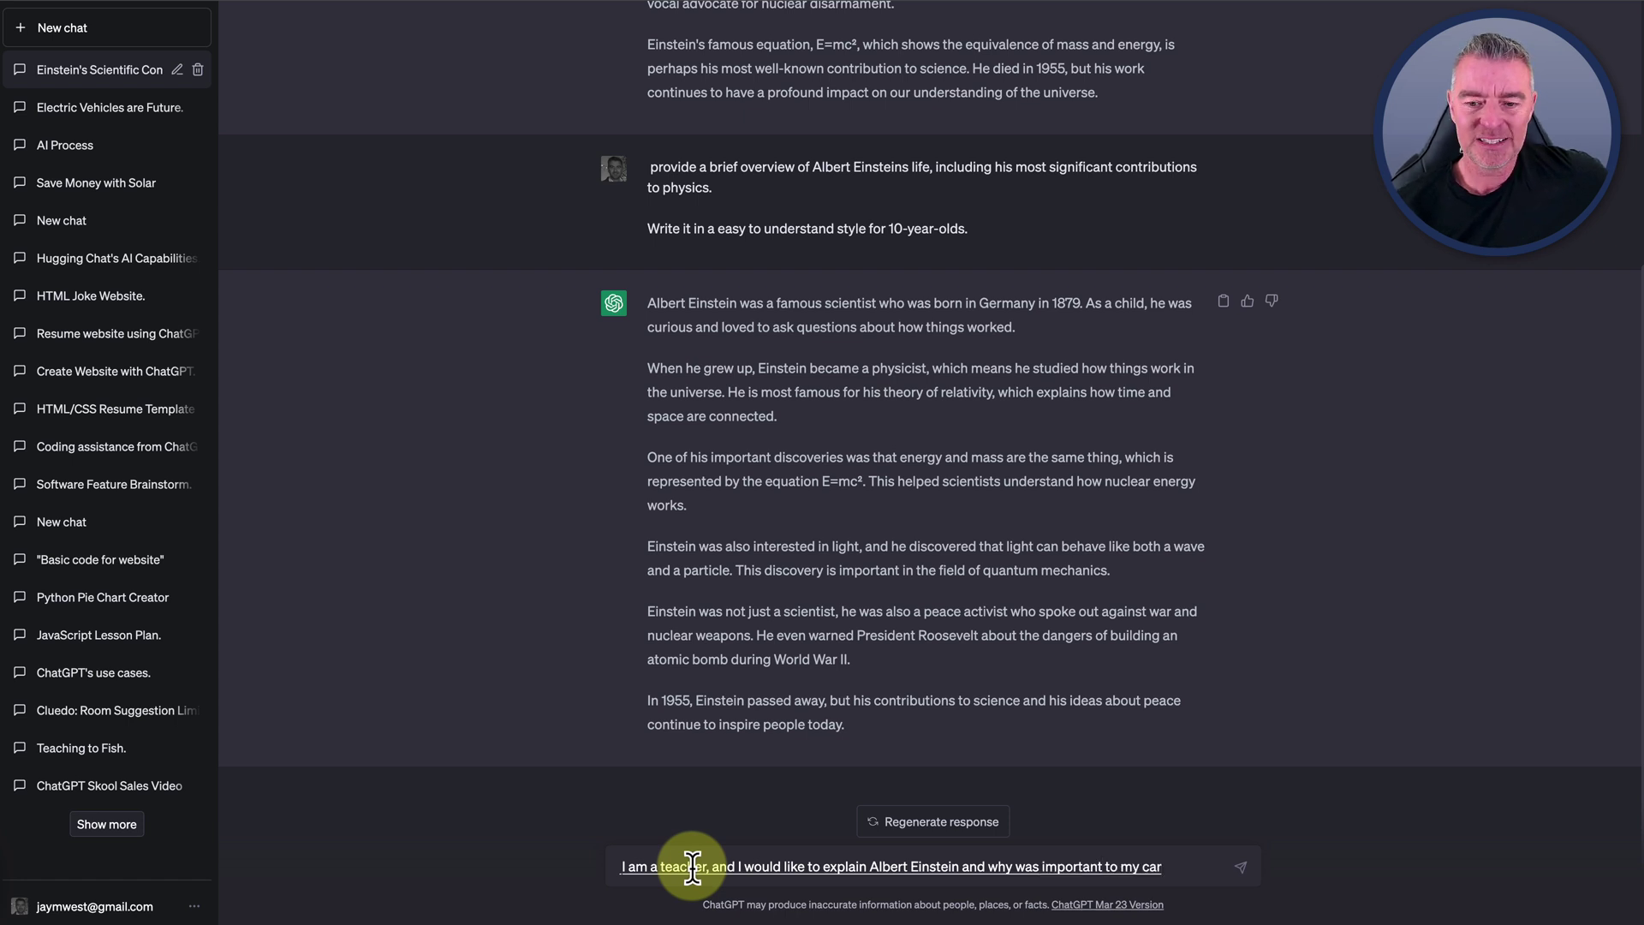
key("BackSpace")
type("st of six-year-olds")
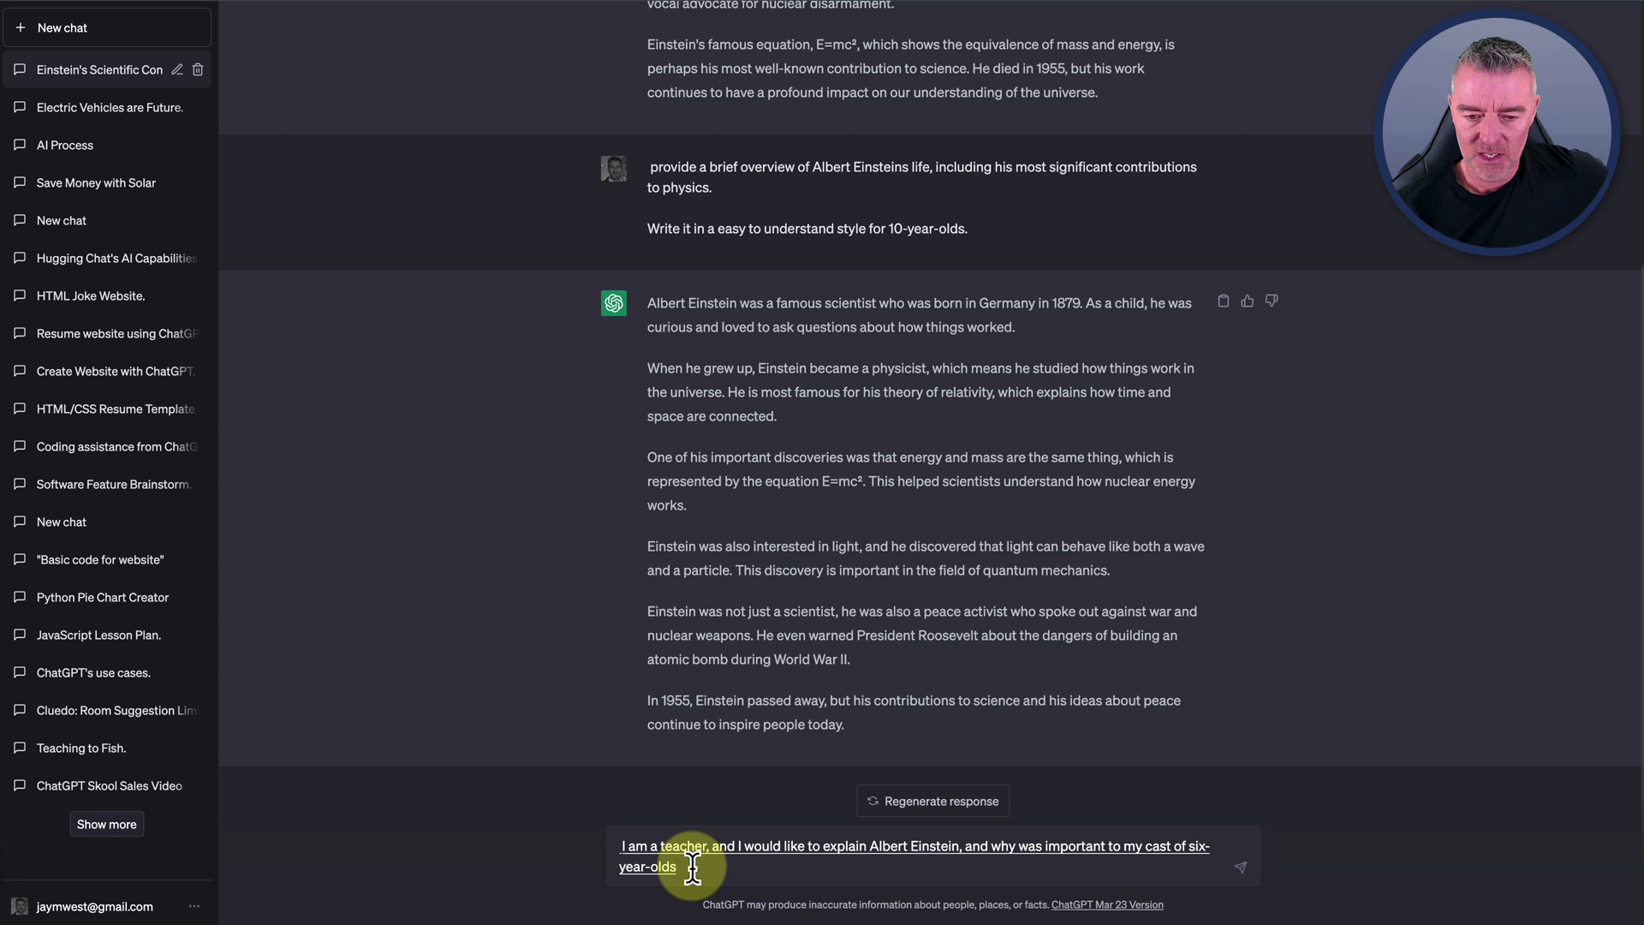
type(" can you")
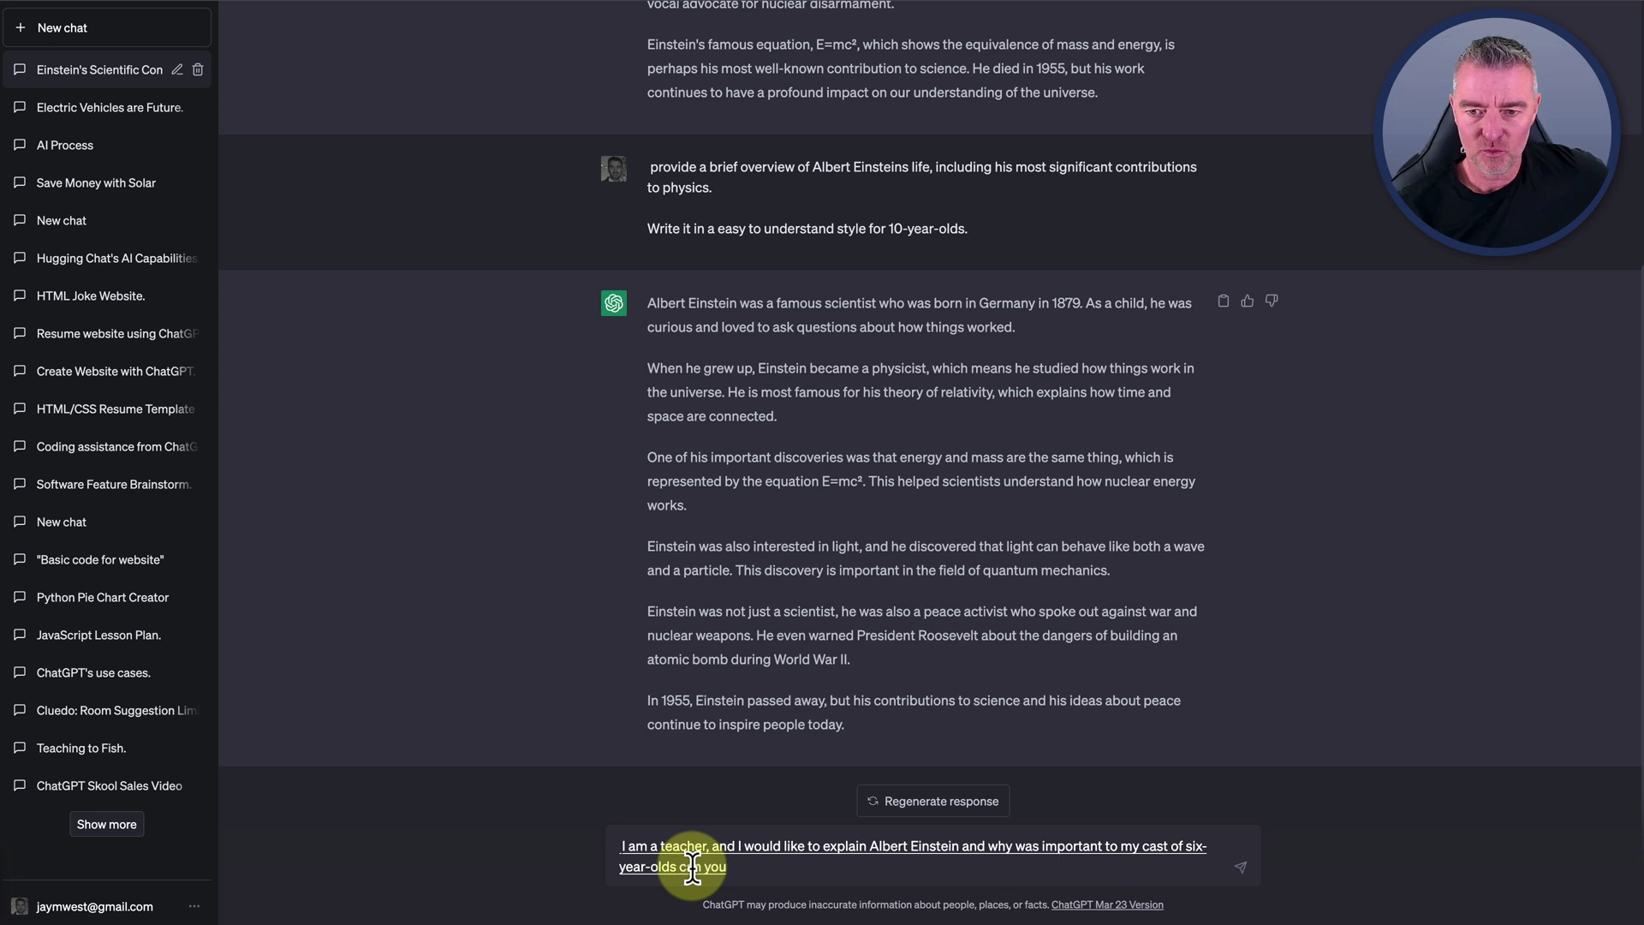
key("BackSpace")
key("BackSpace")
key("BackSpace")
key("BackSpace")
key("BackSpace")
key("BackSpace")
key("BackSpace")
key("BackSpace")
type(". Can you please rewrite the")
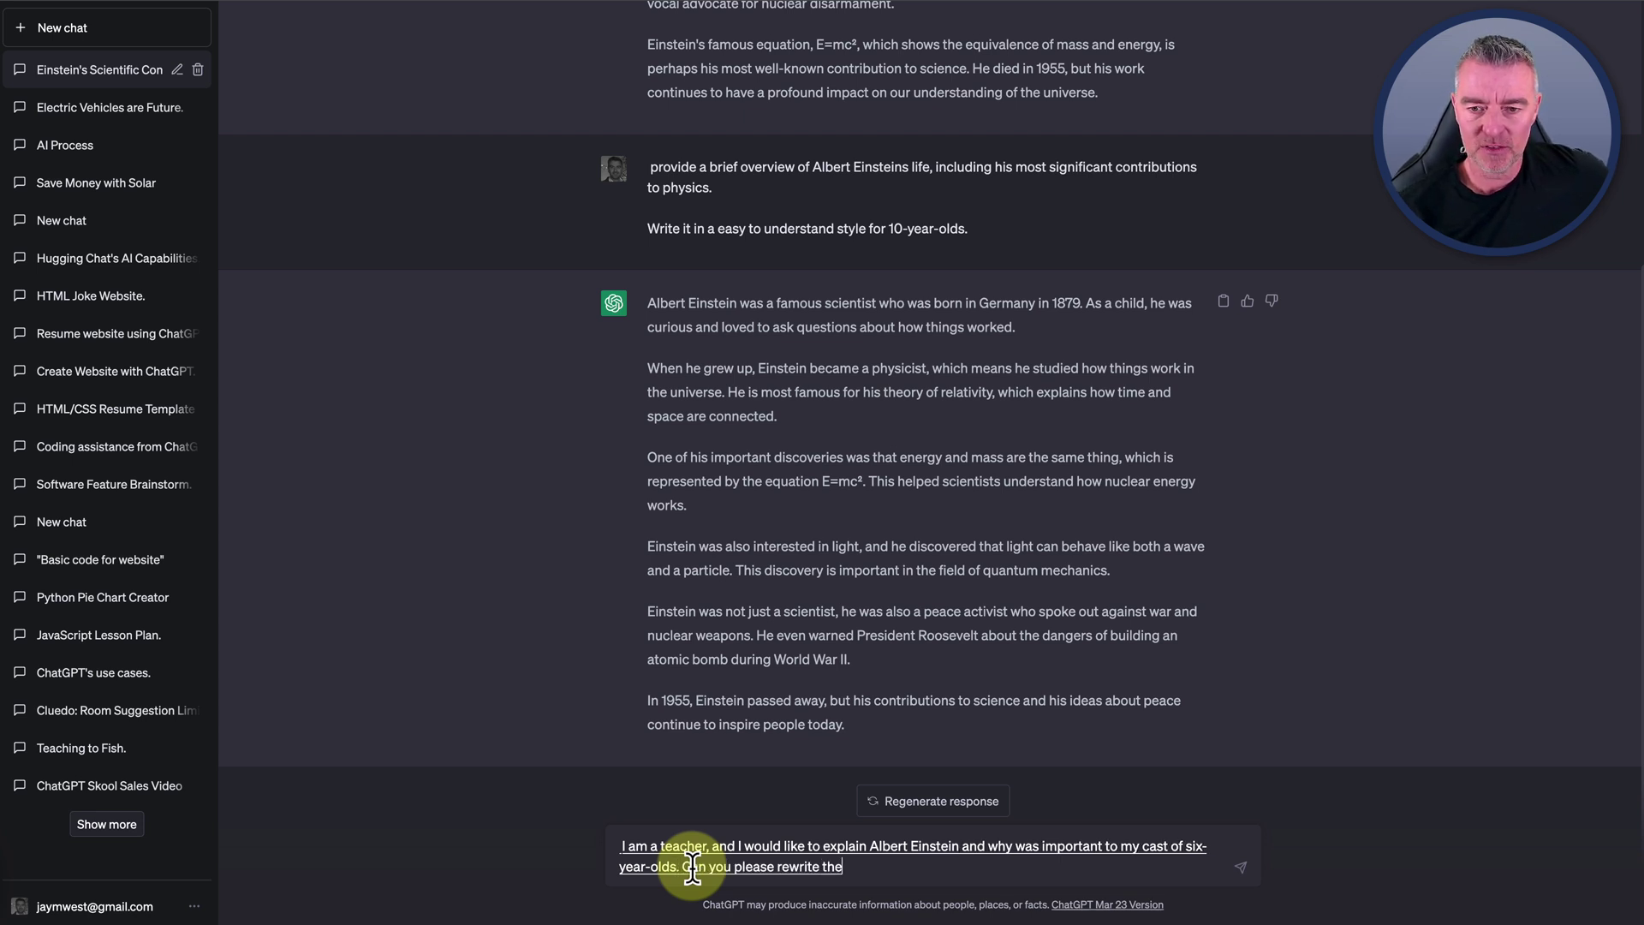
type(" above with that in mind")
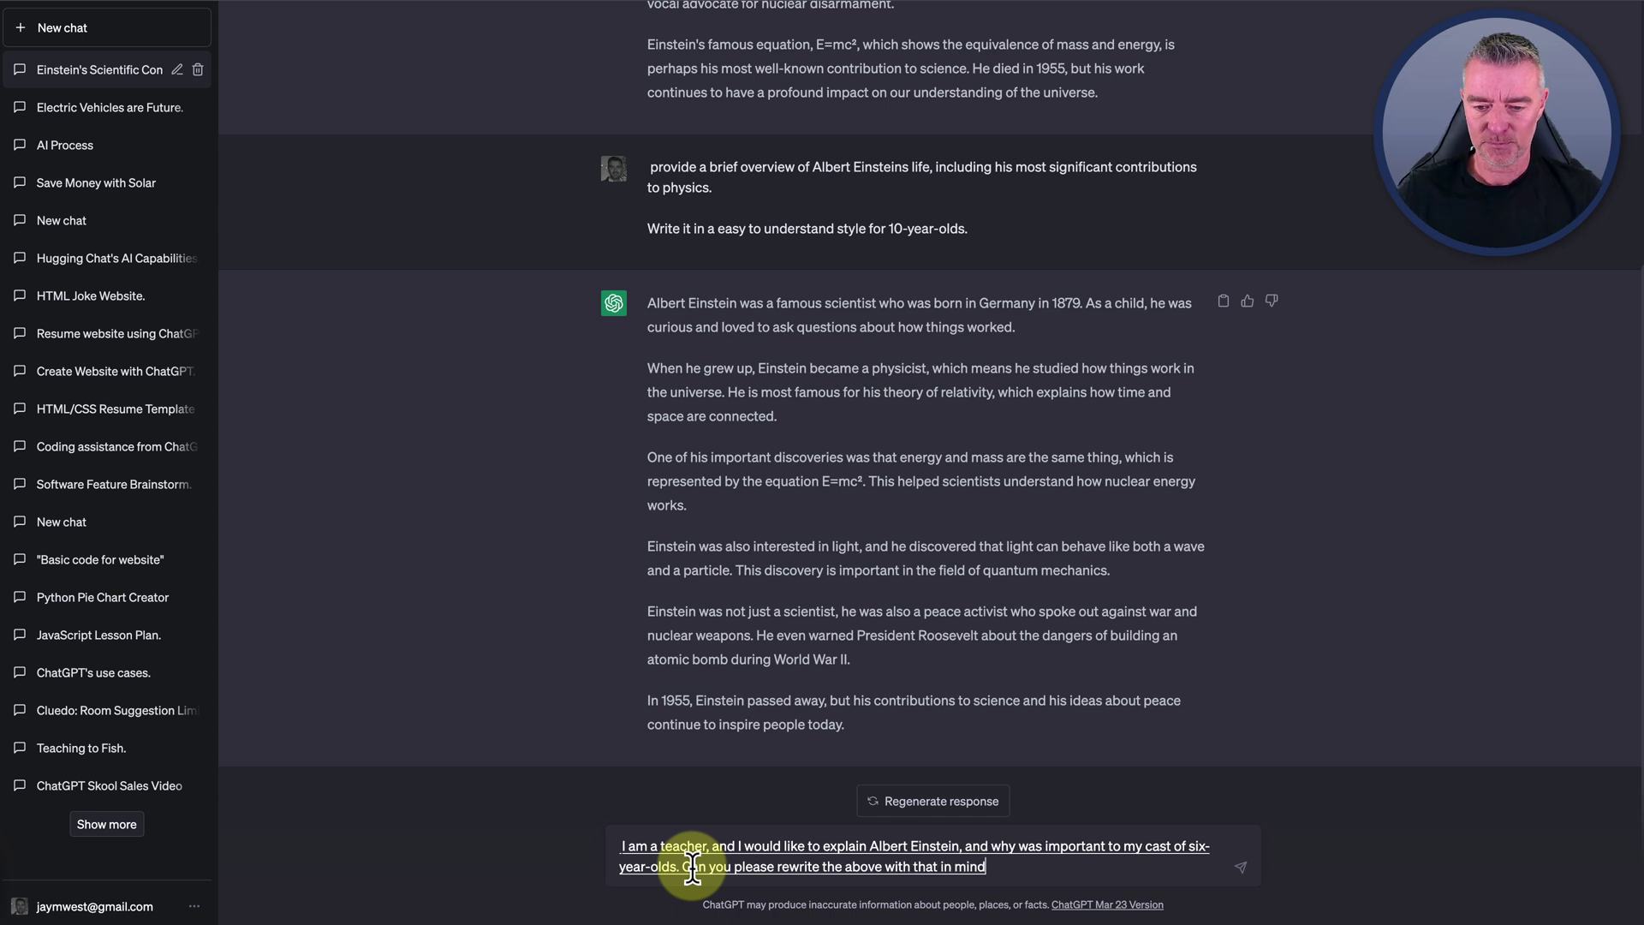
type(".")
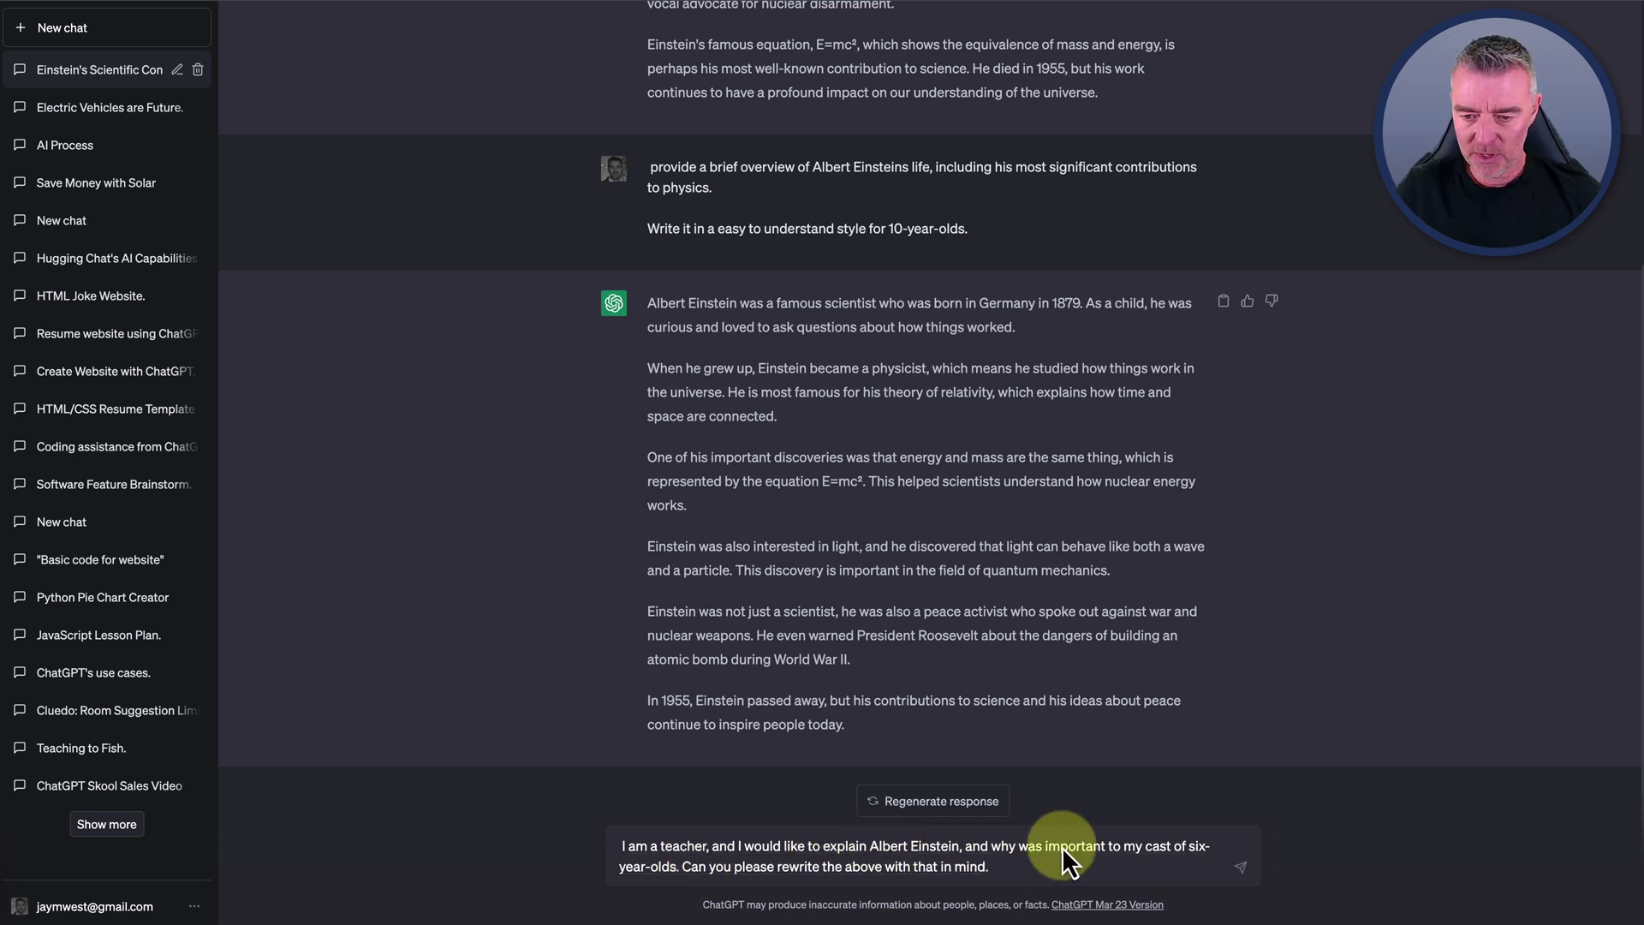
double_click(1155, 846)
type("class")
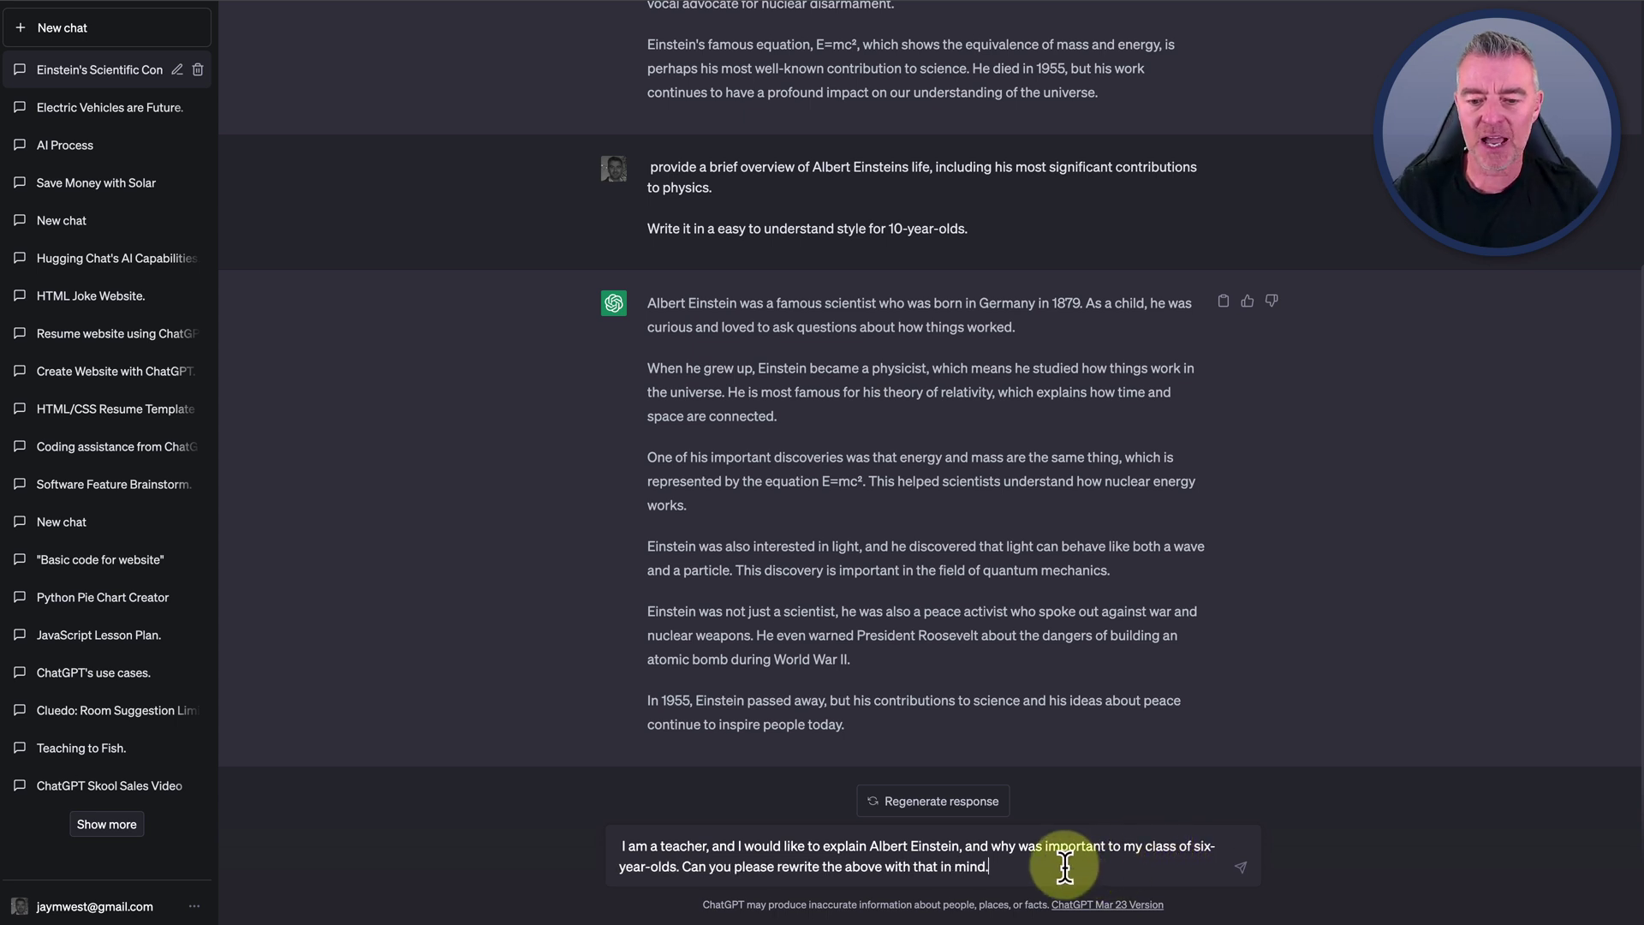
Send the six-year-olds rewrite request and get a five-paragraph child-friendly Einstein explanation
key("Return")
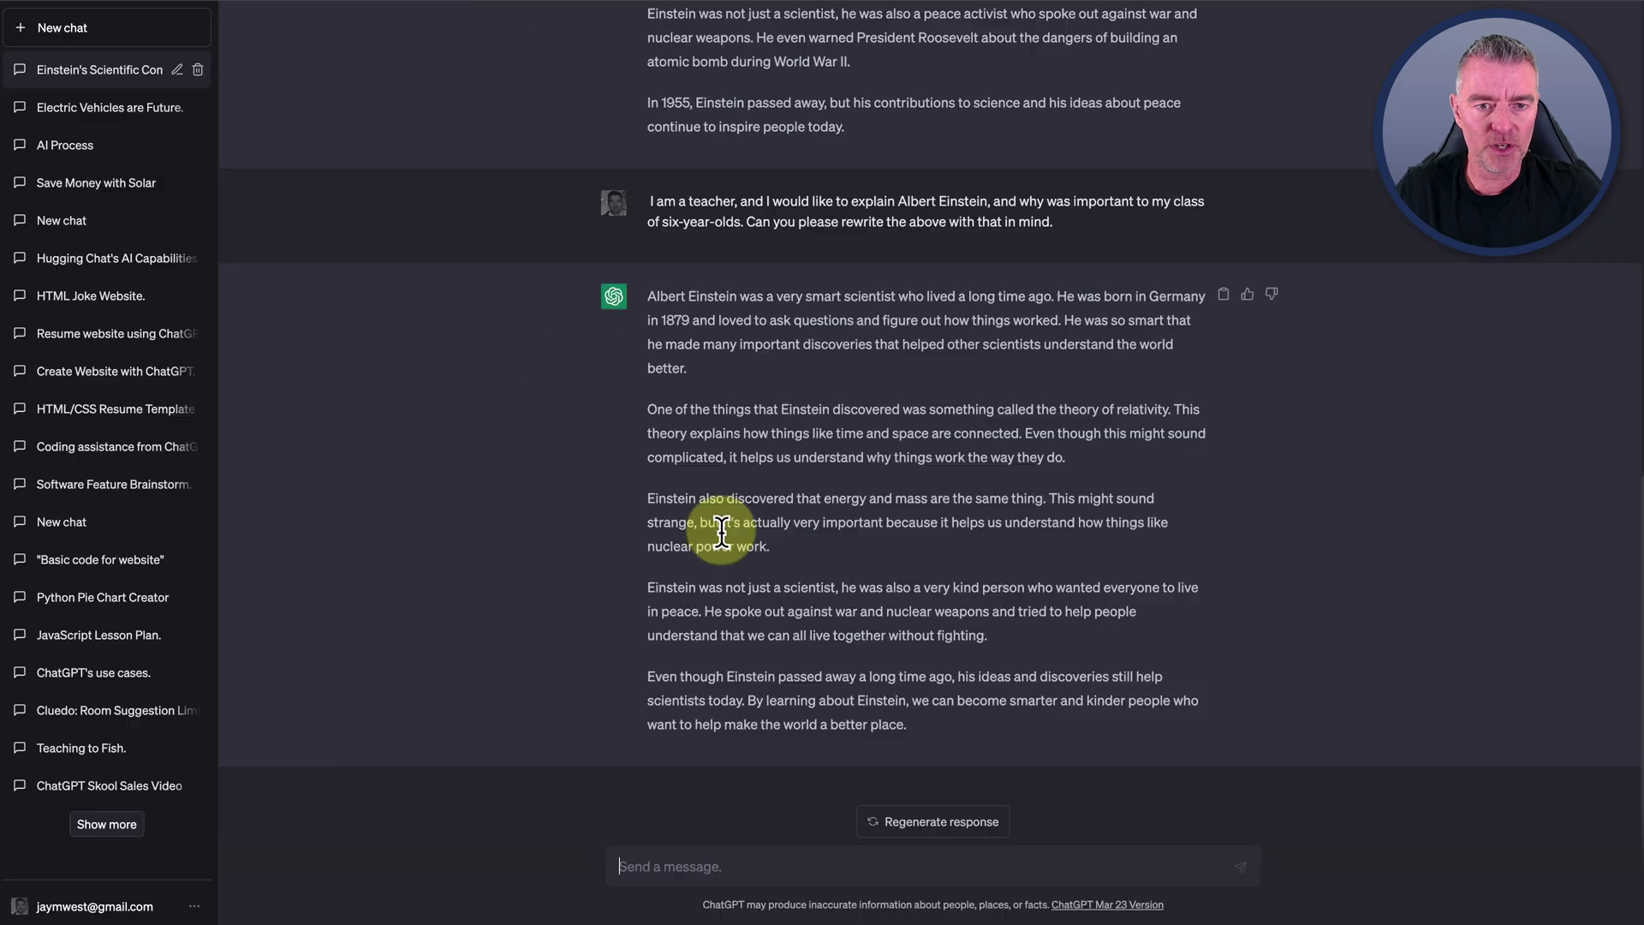
In a new chat, send 'Write an article about social media' and get a six-paragraph article
left_click(120, 30)
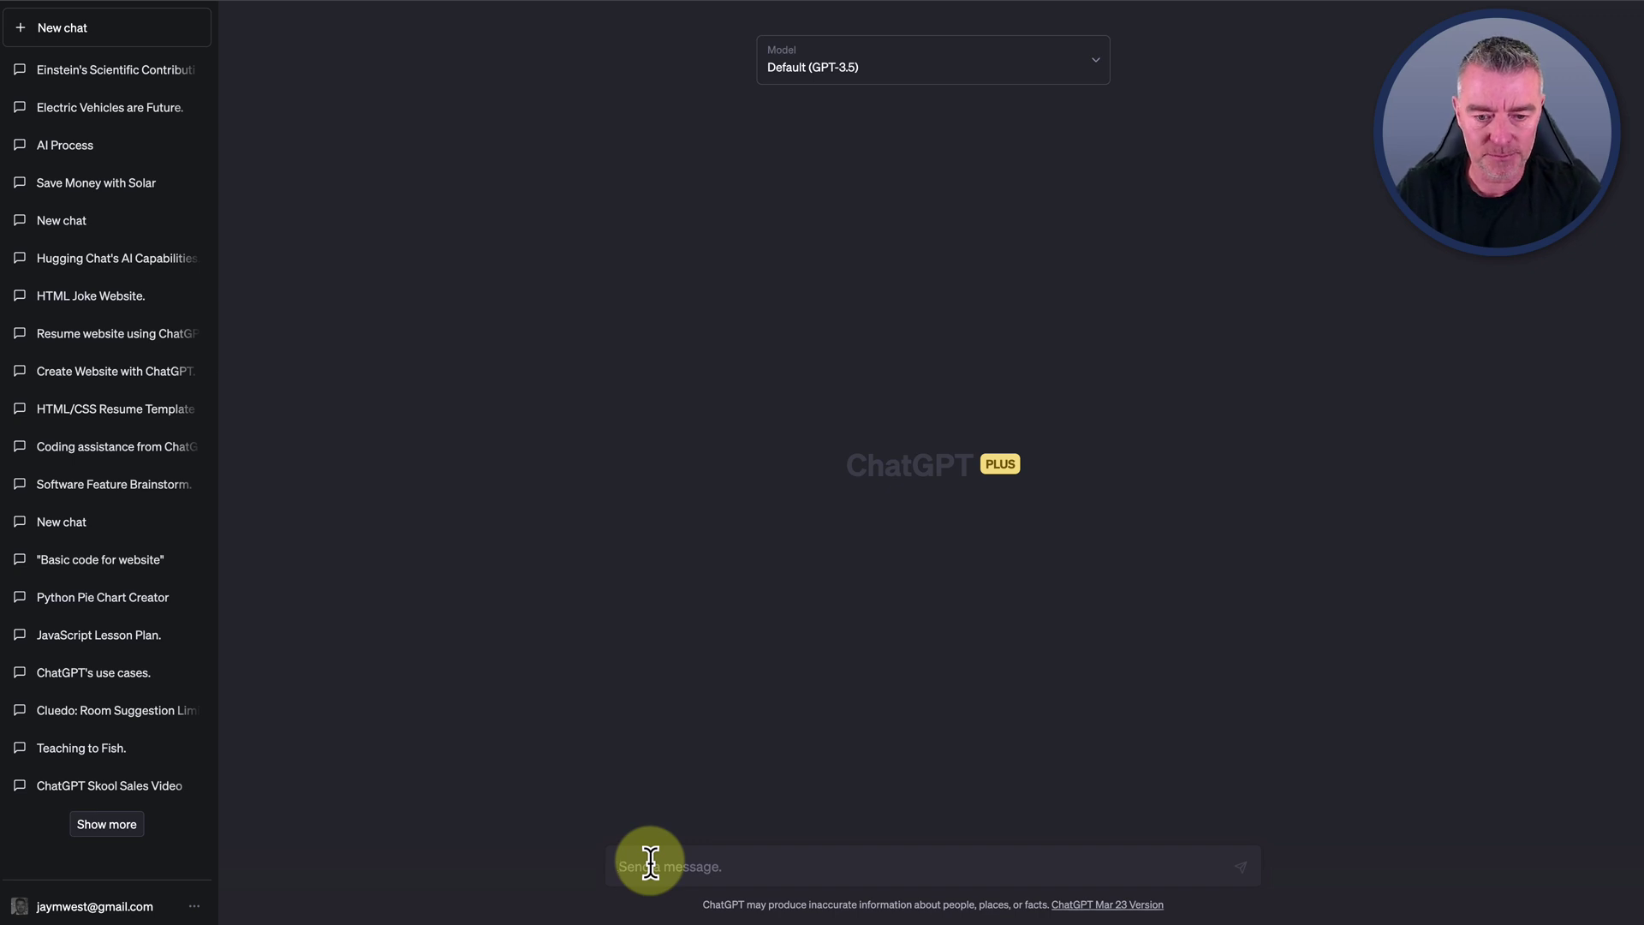
type("Write an")
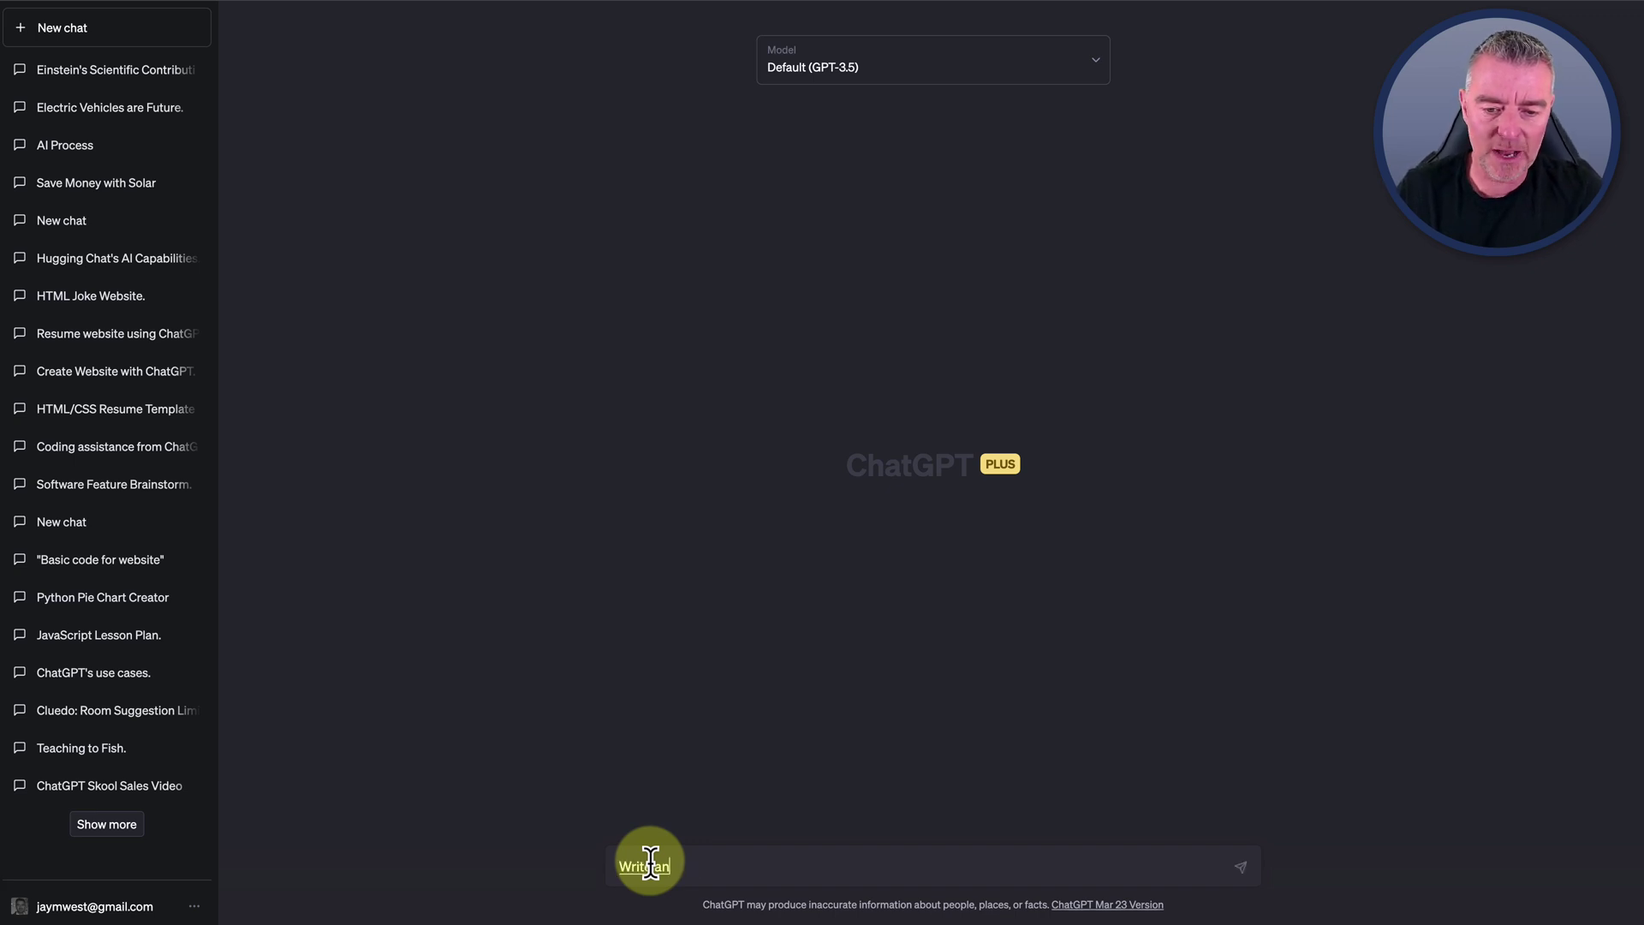
type(" article about social media")
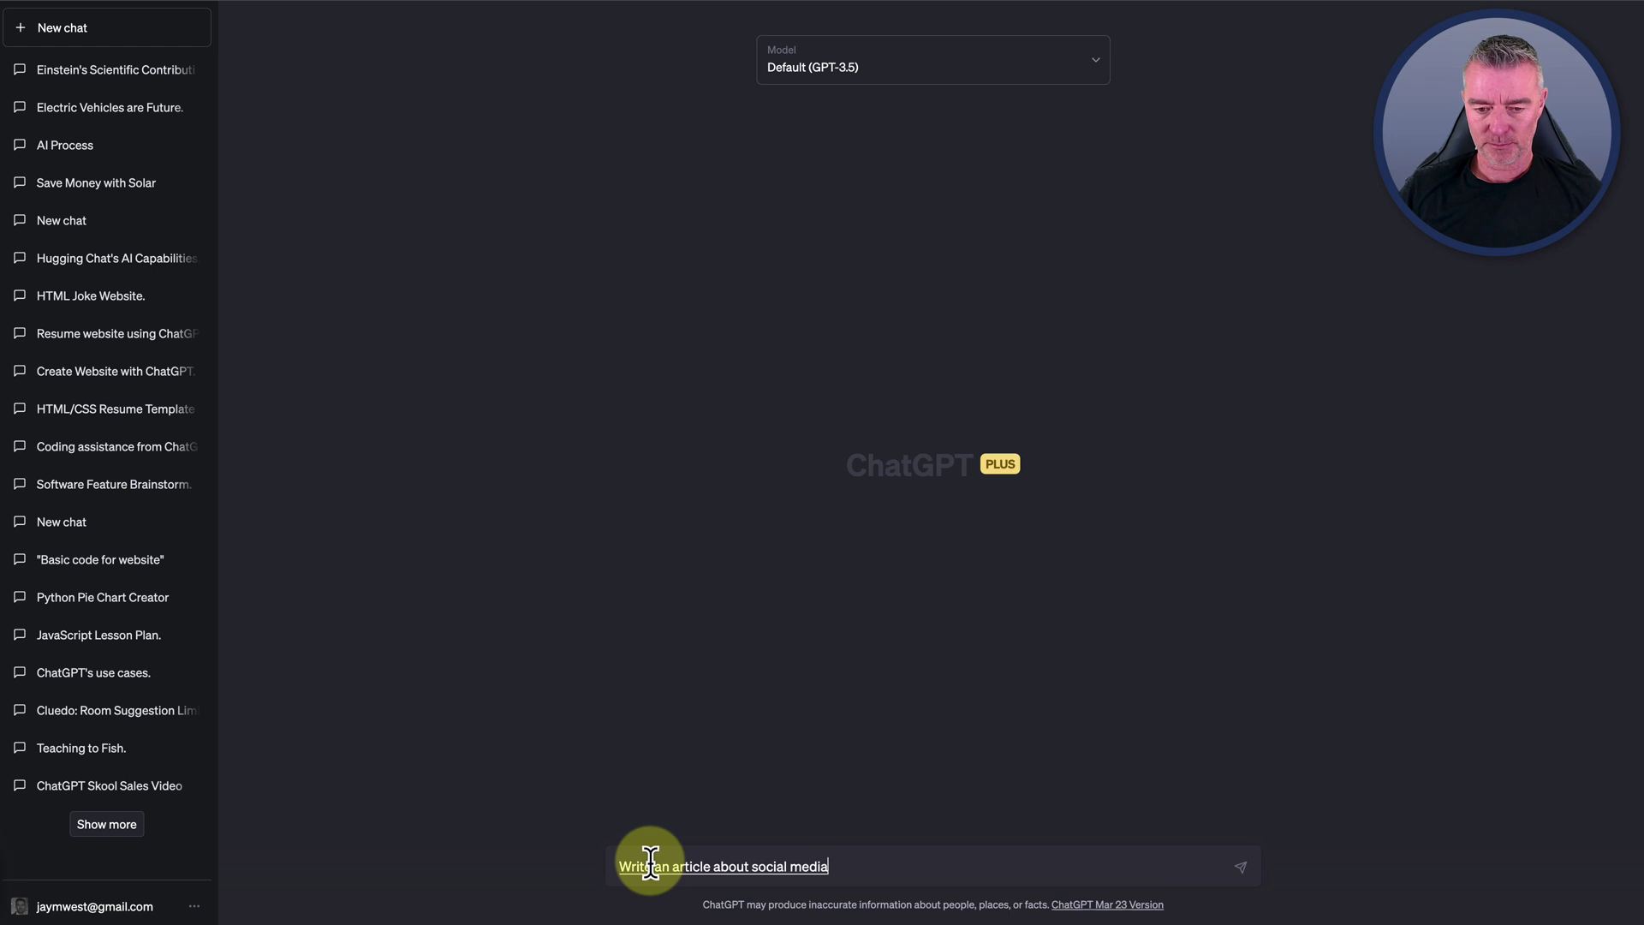
key("Return")
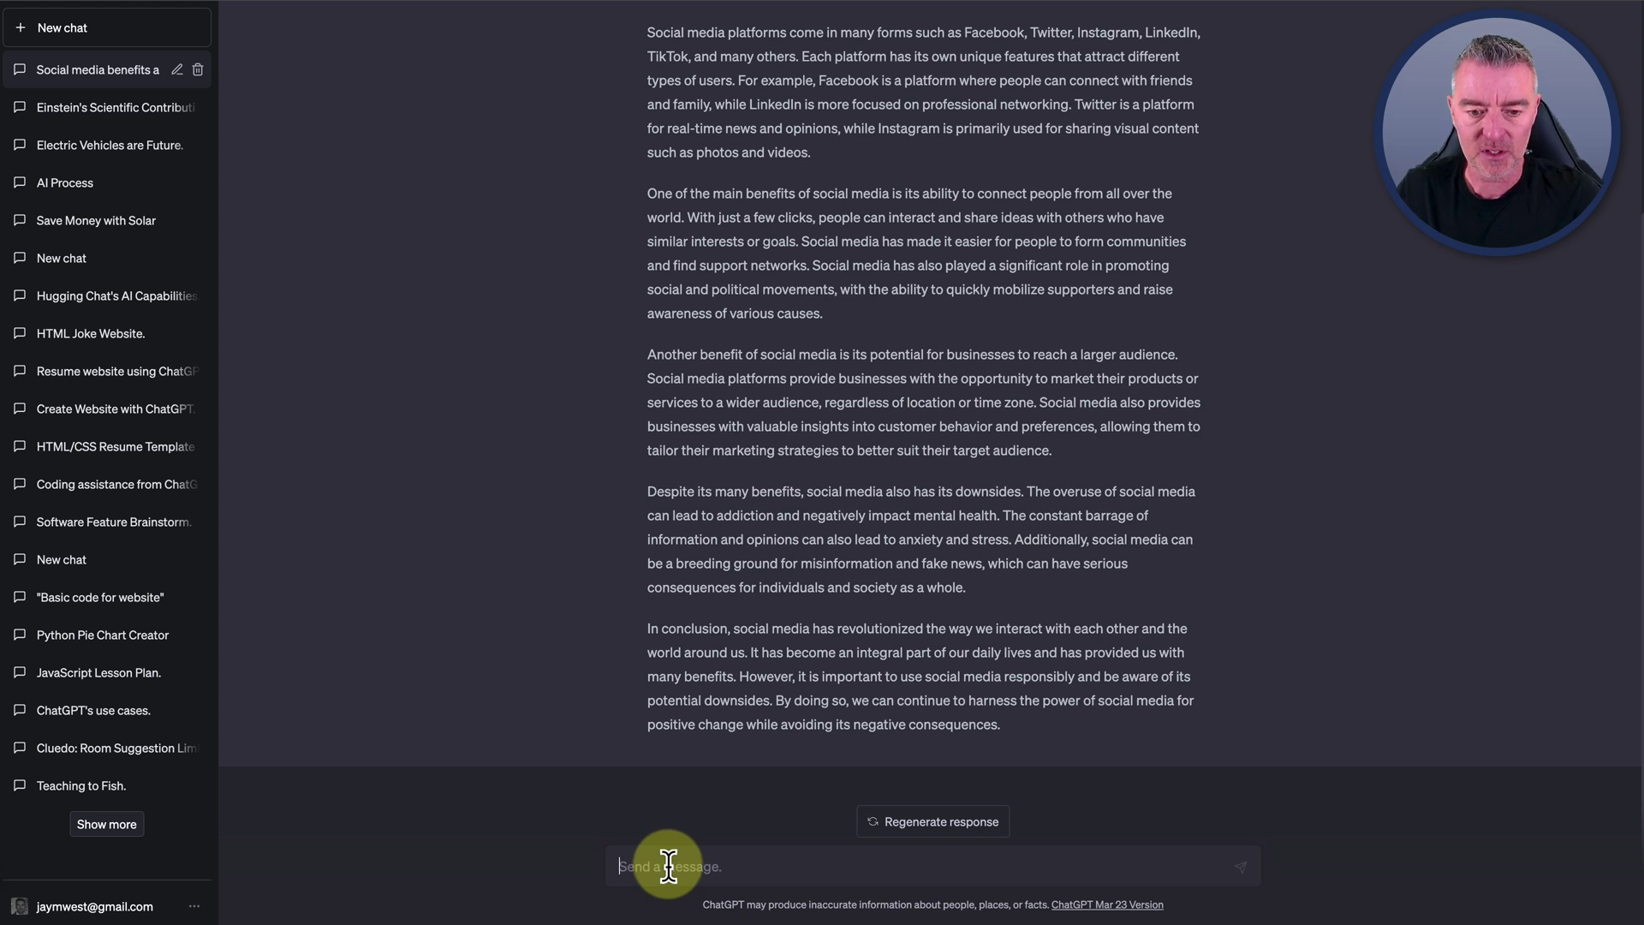
Send a prompt for a 500-word narrative opinion article on social media and teen mental health
type("write a 500 word")
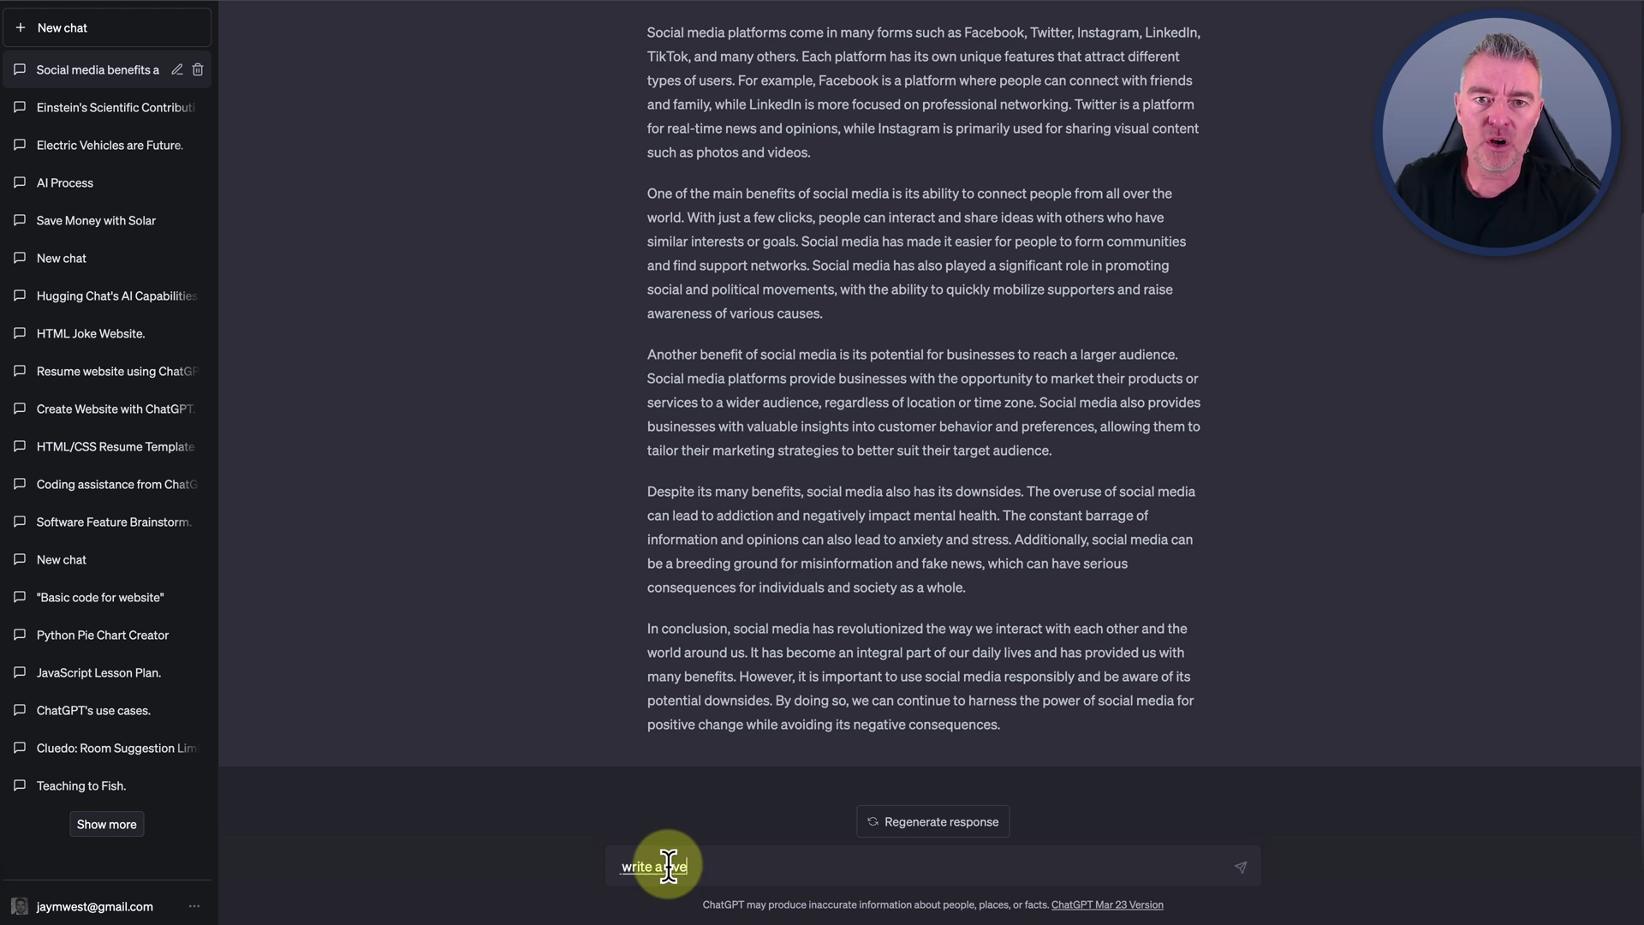
type(" opinion")
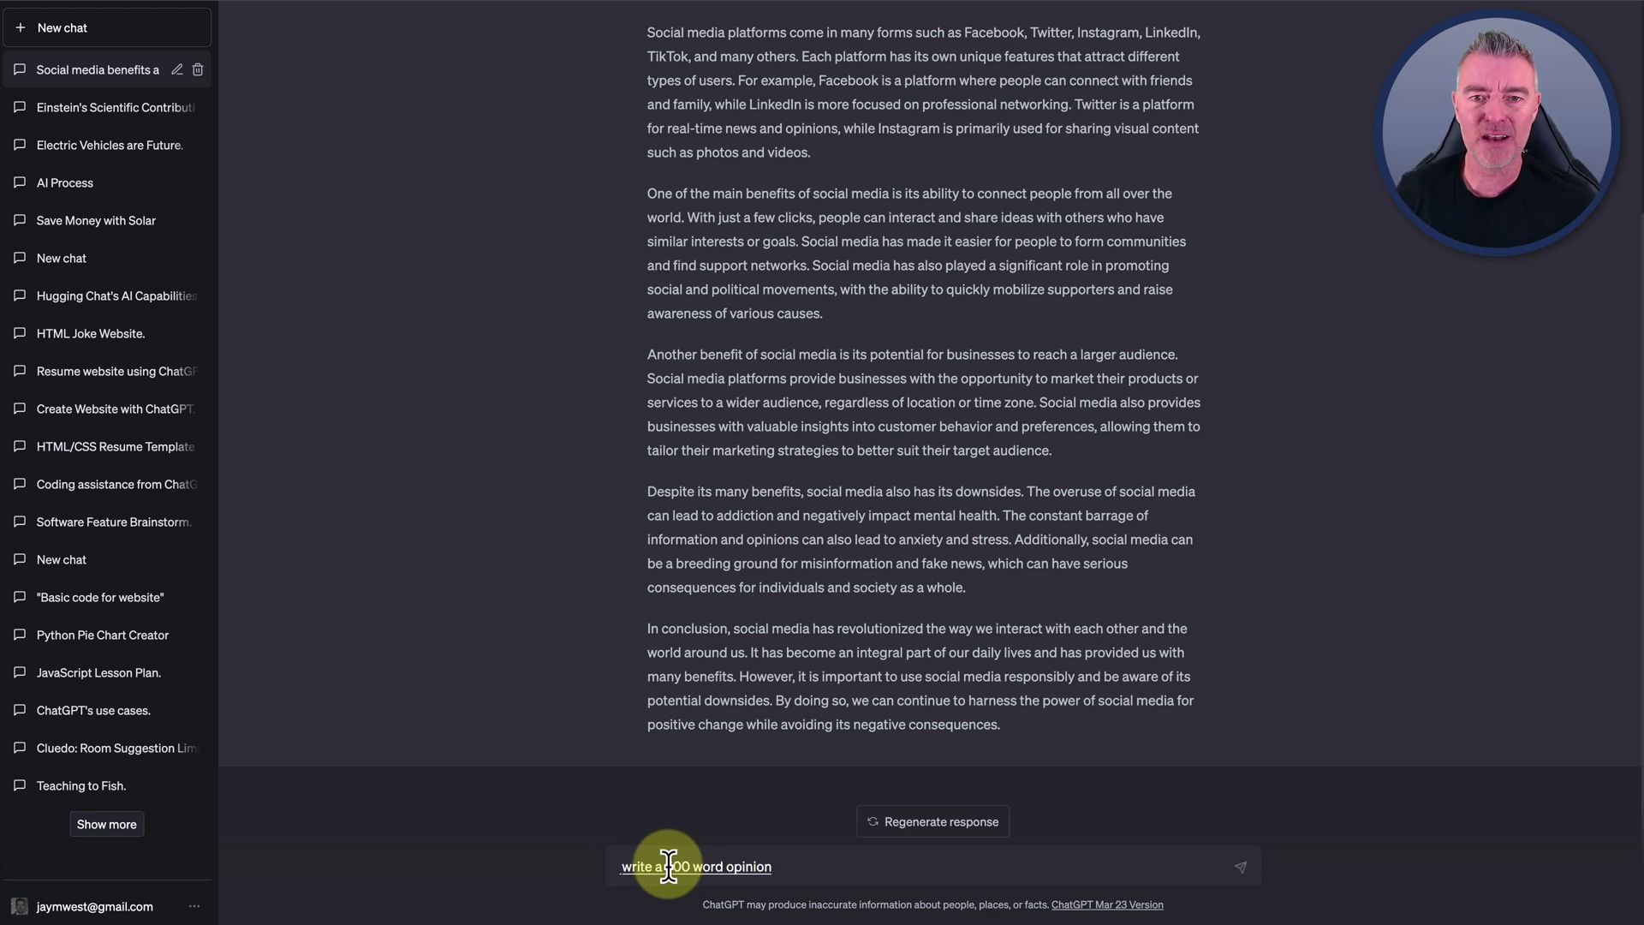
type(" article in a narrative style")
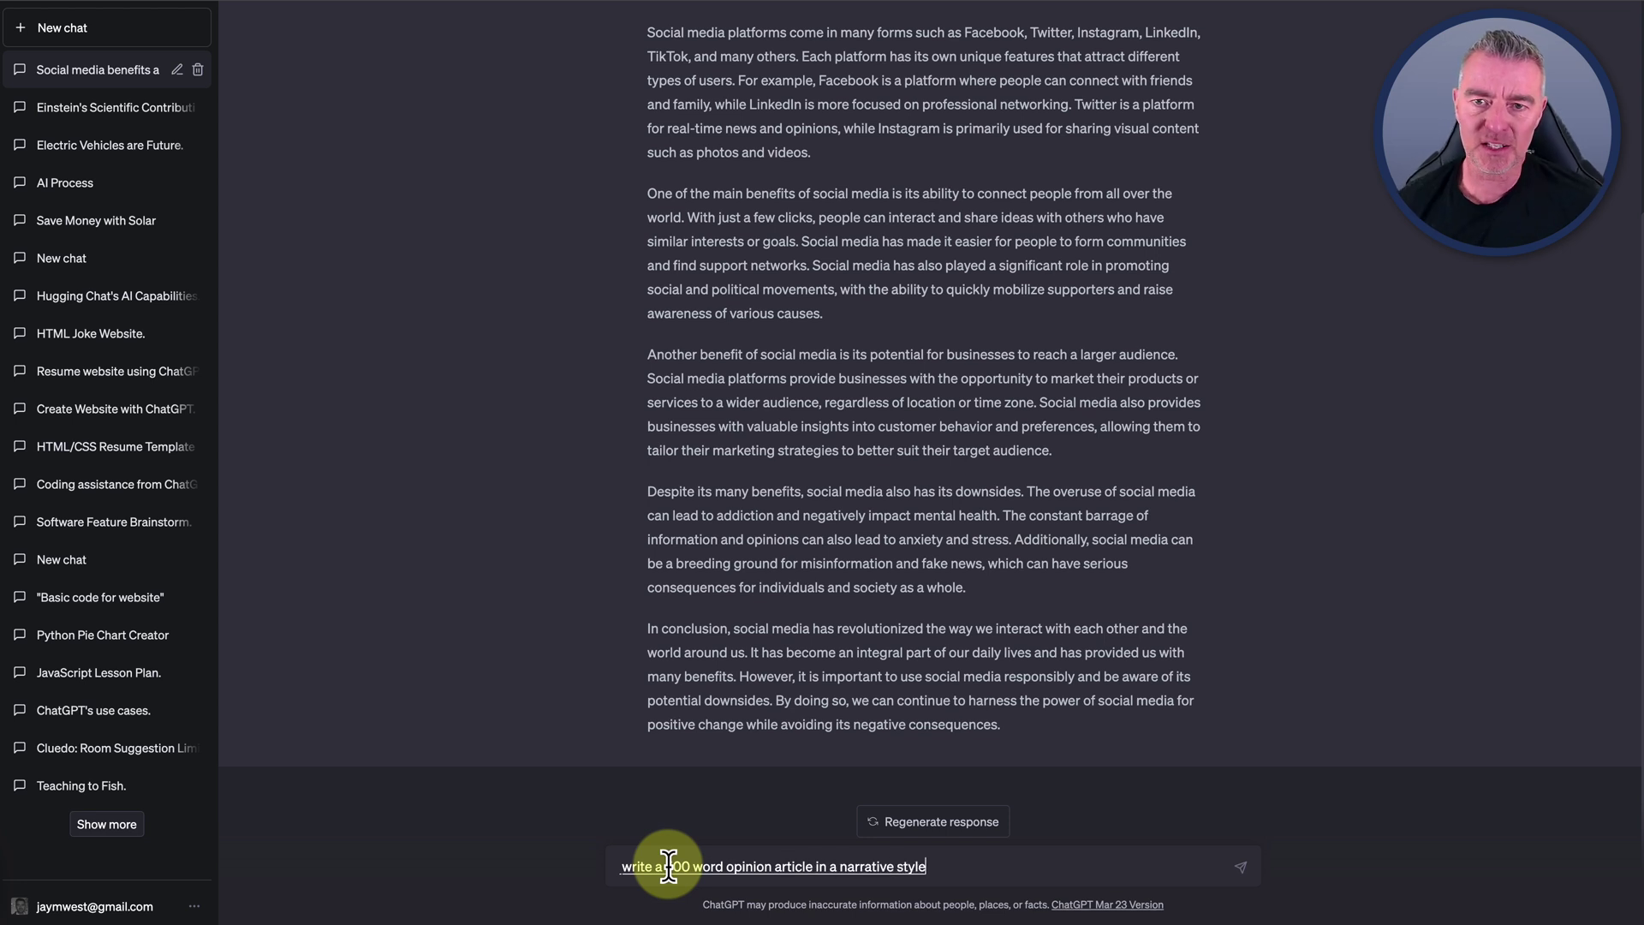
type(", discussing the impact of social")
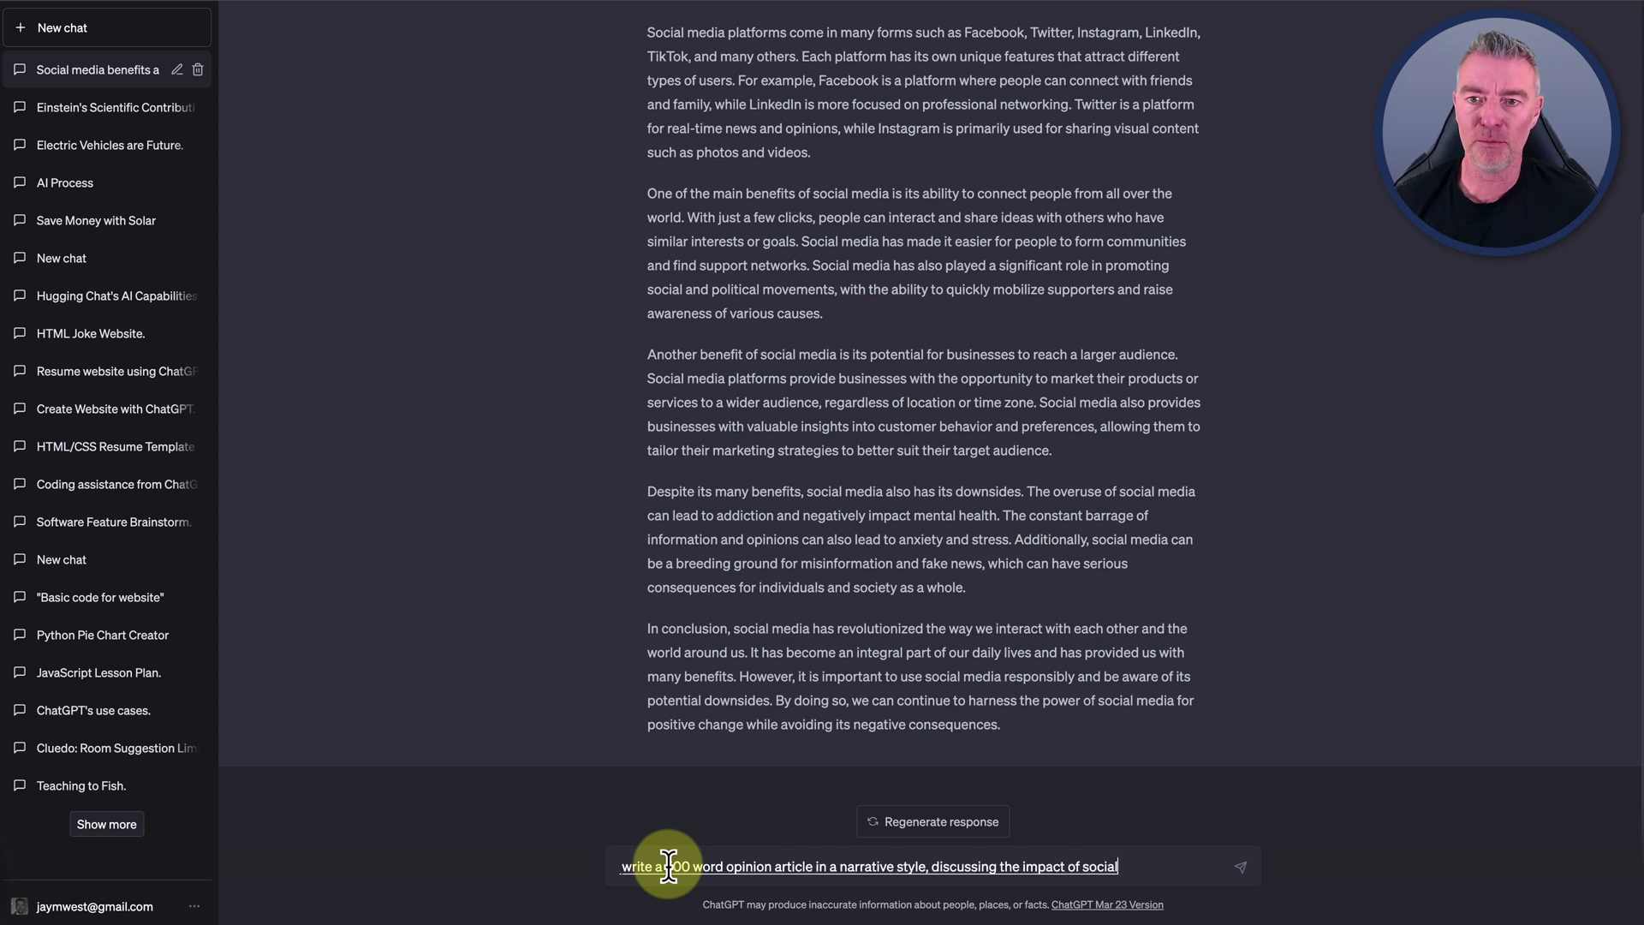
type(" media on mental health")
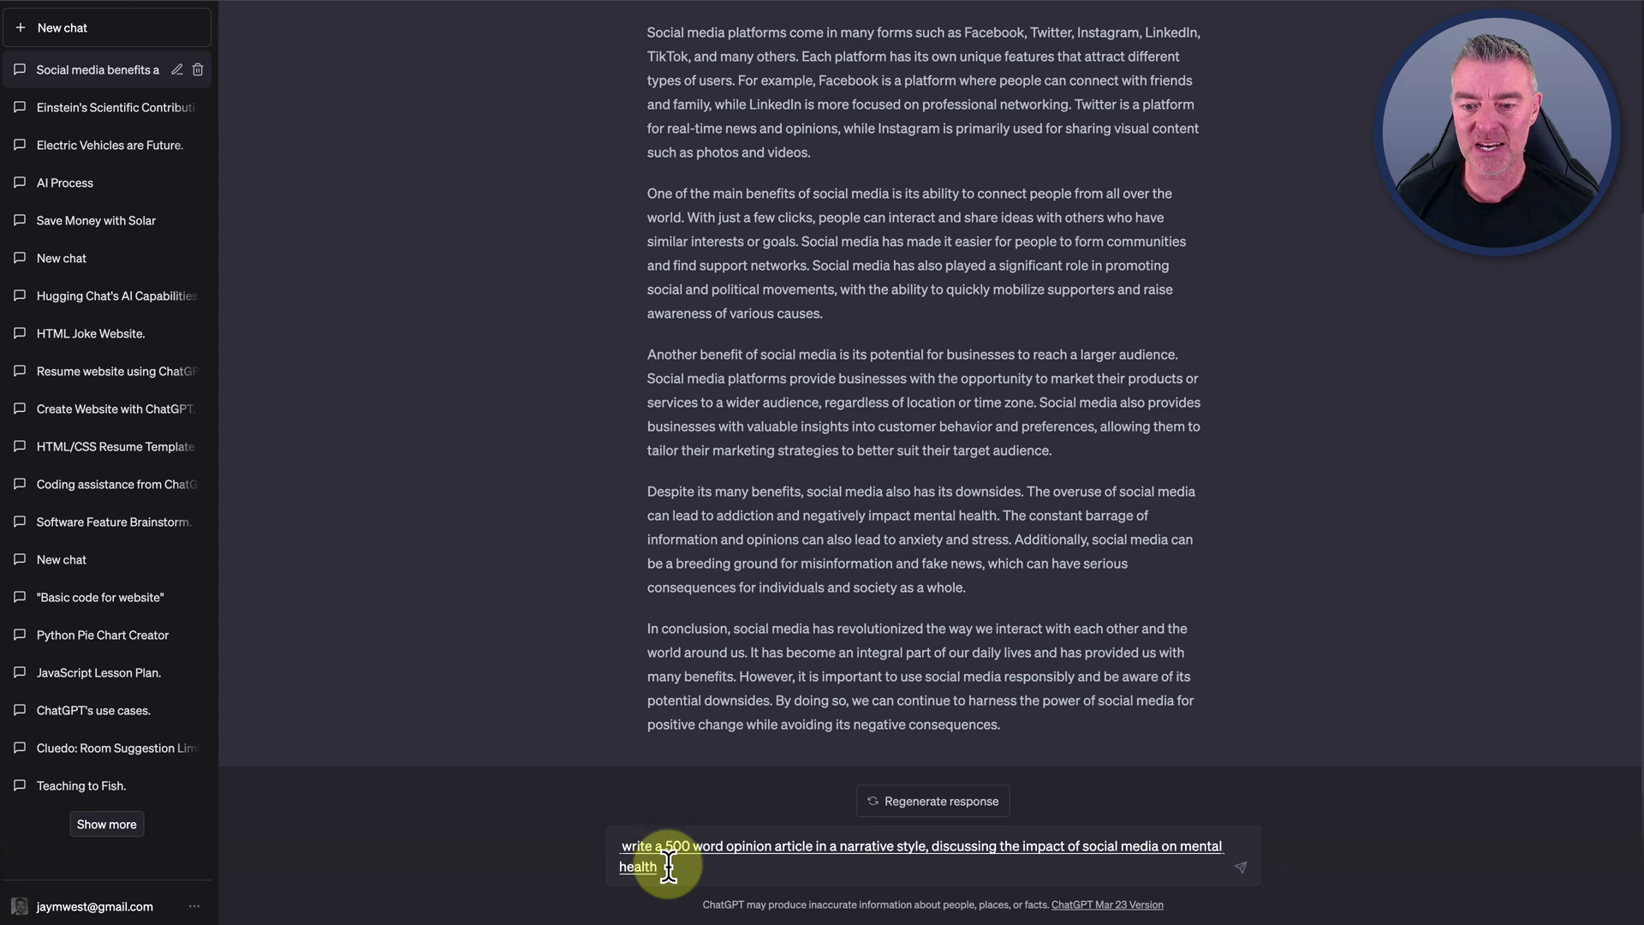
type(" among teenagers")
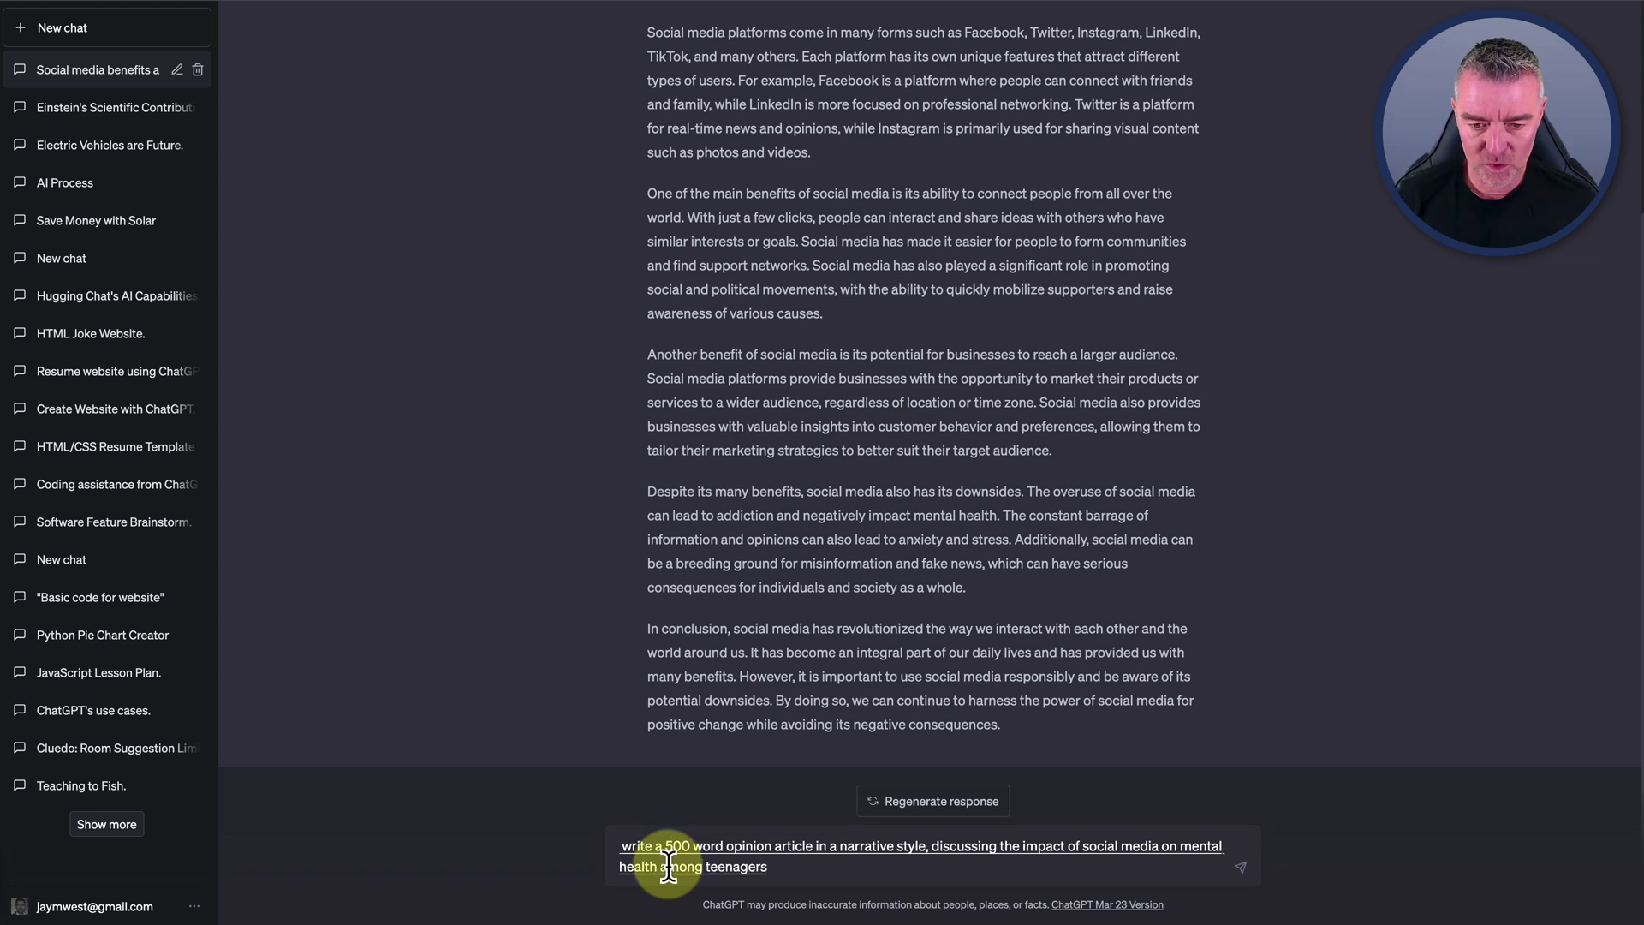
type(". Also add some")
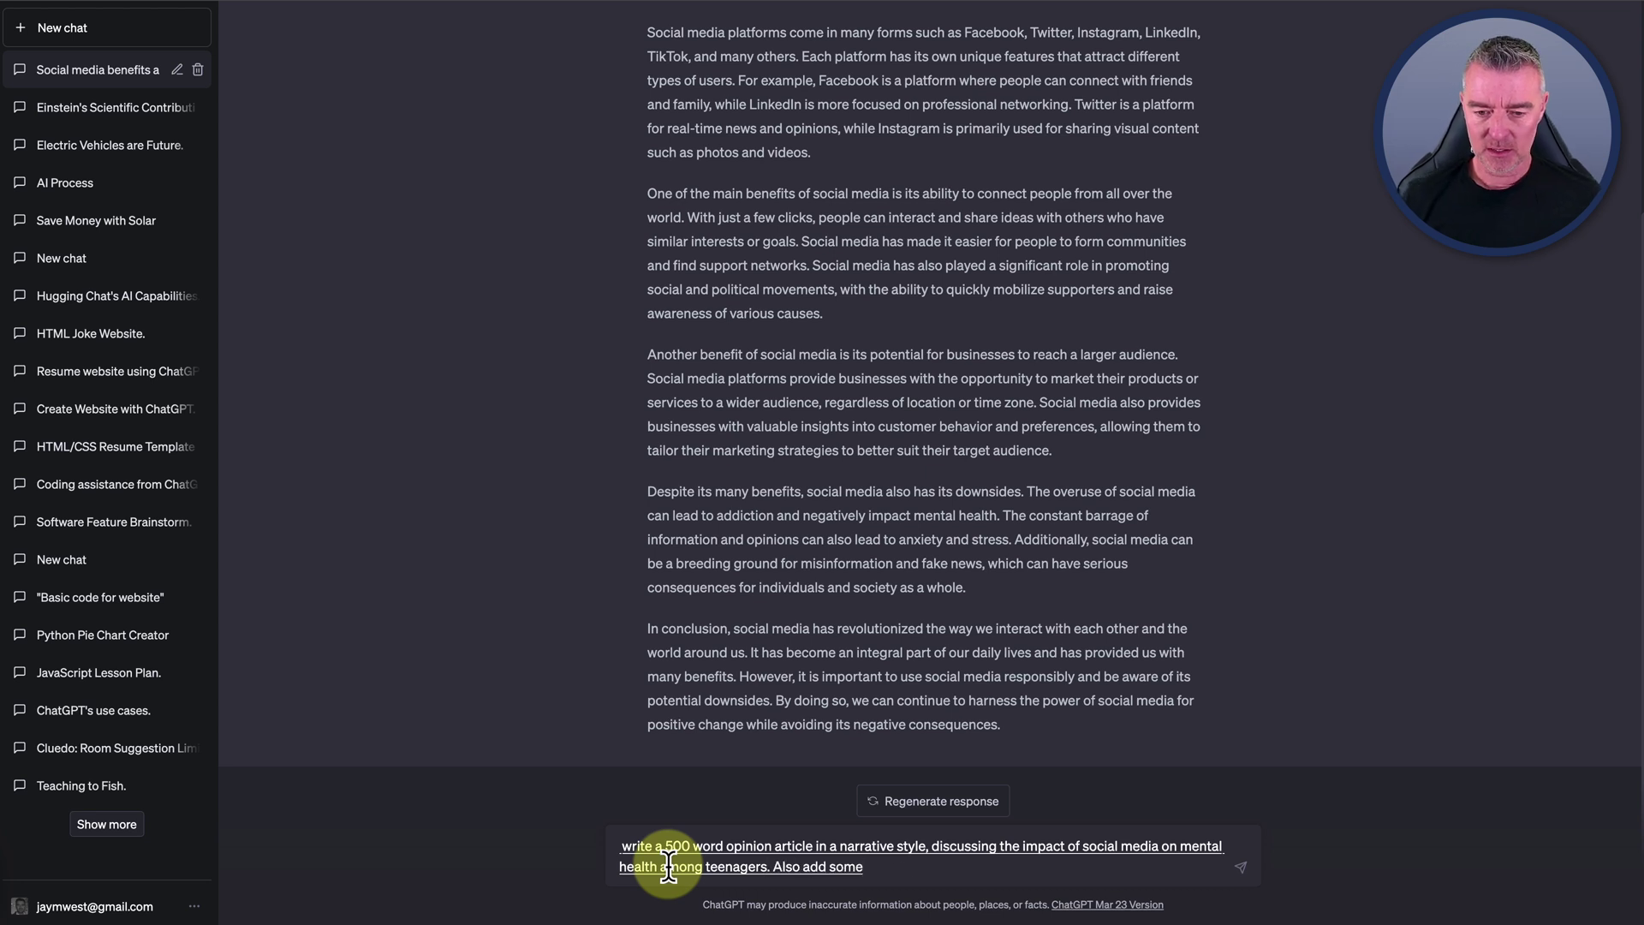
type(" humour to the article.")
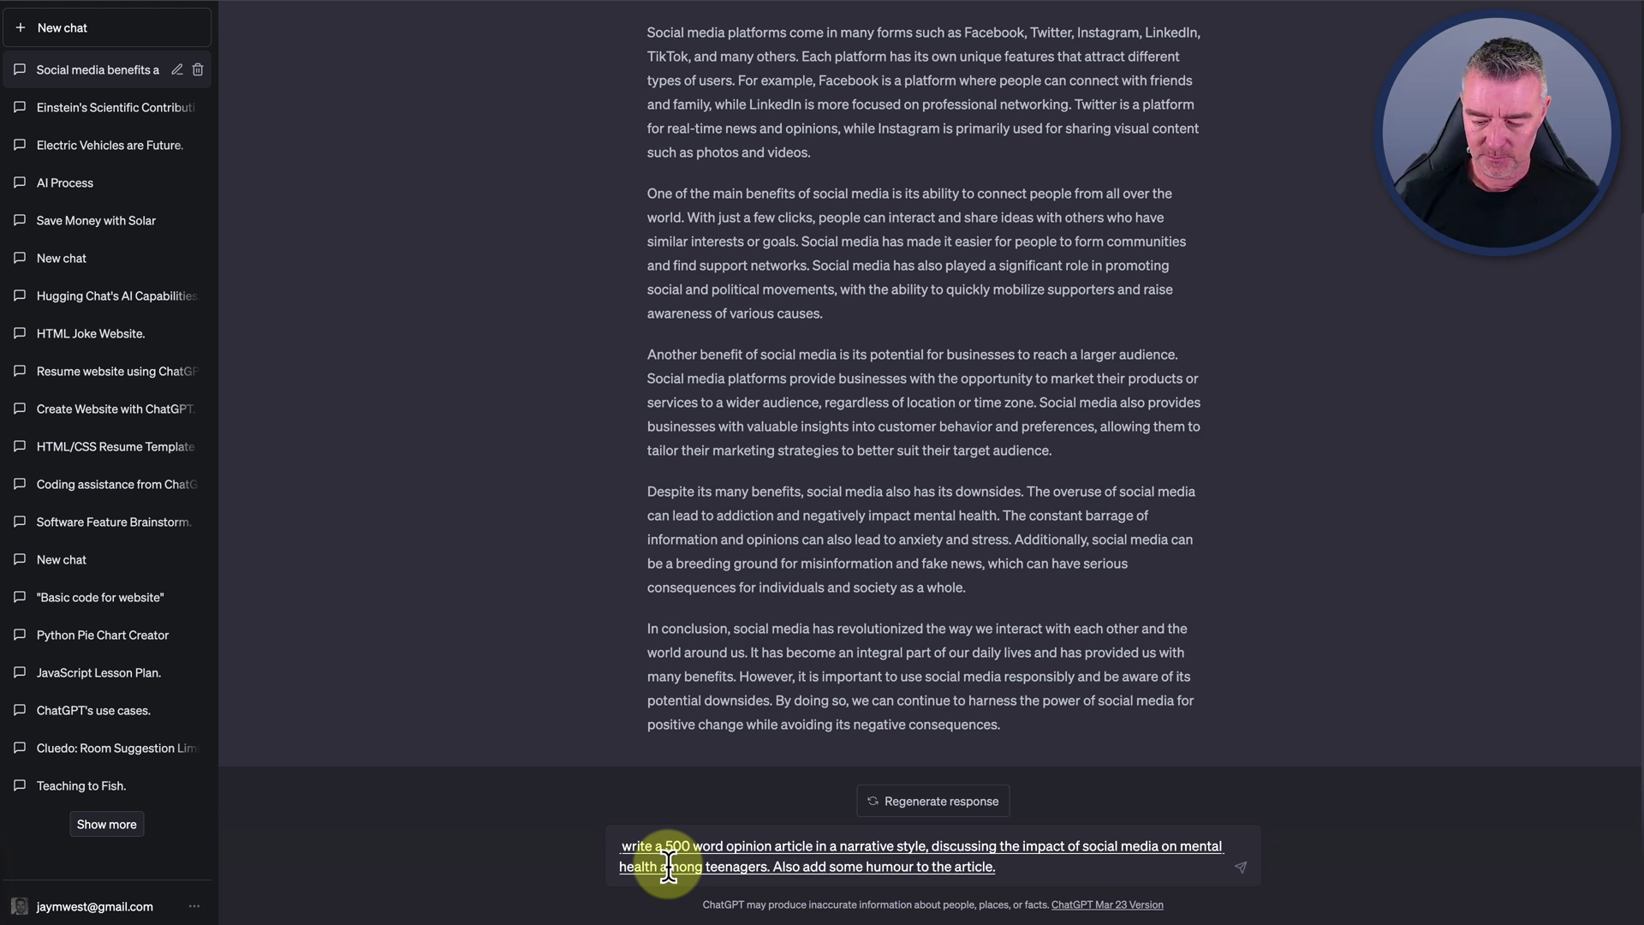
left_click(668, 864)
type("write a 500 word opinion article in a narrative style, discussing the impact of social media on mental health among teenagers. Also add some humour to the article.")
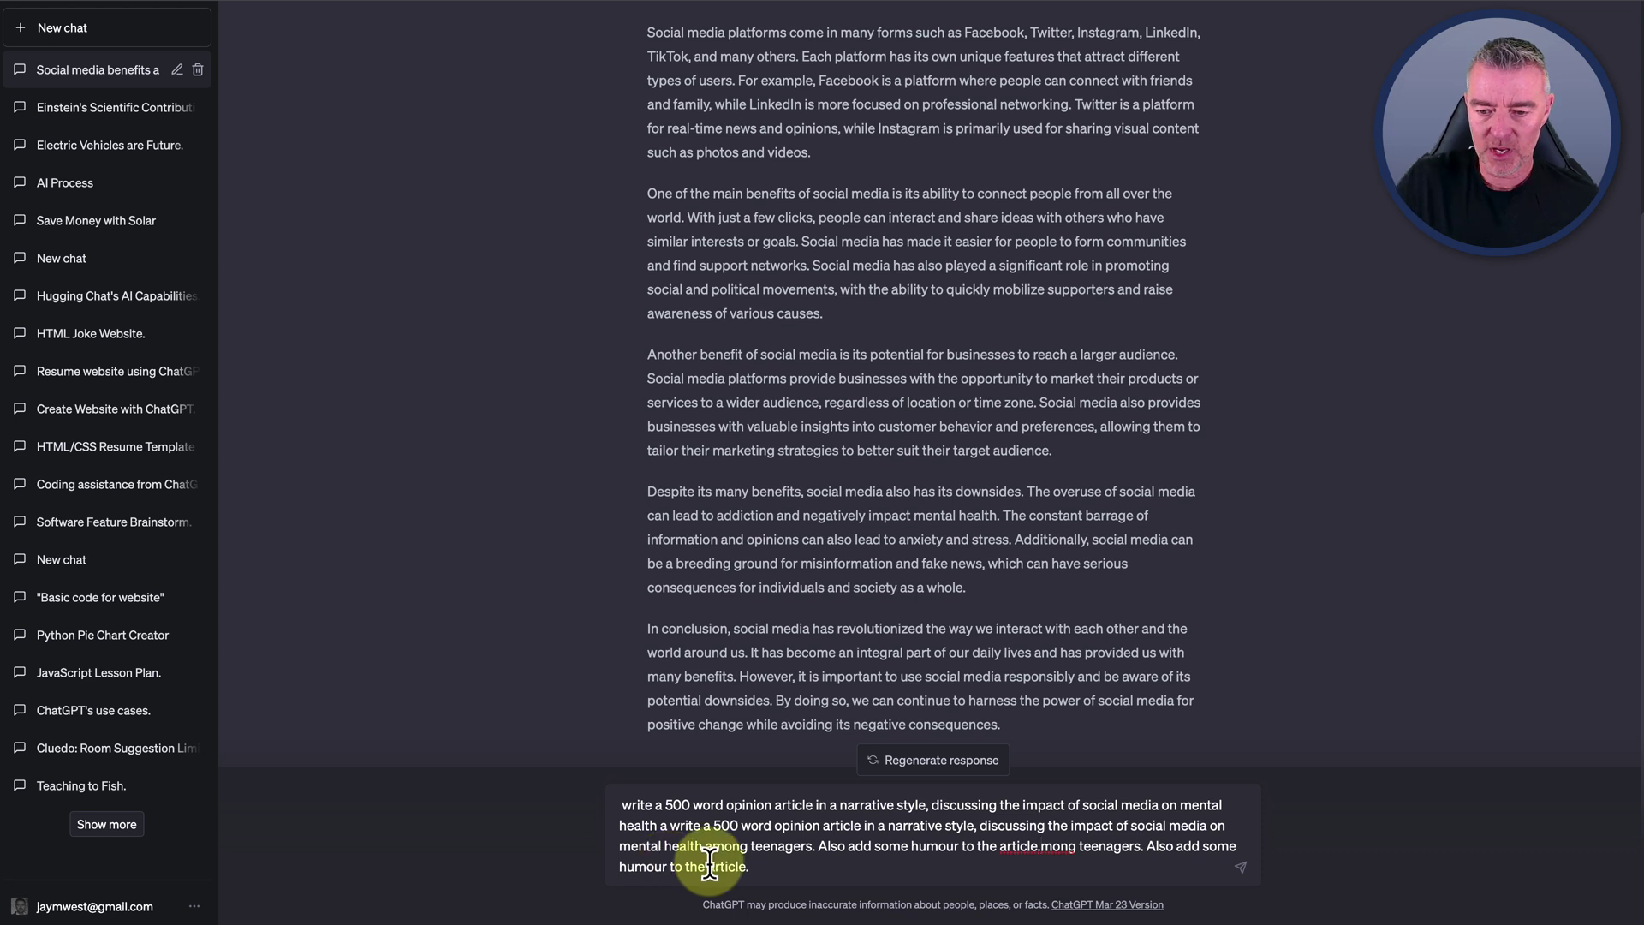
type("a")
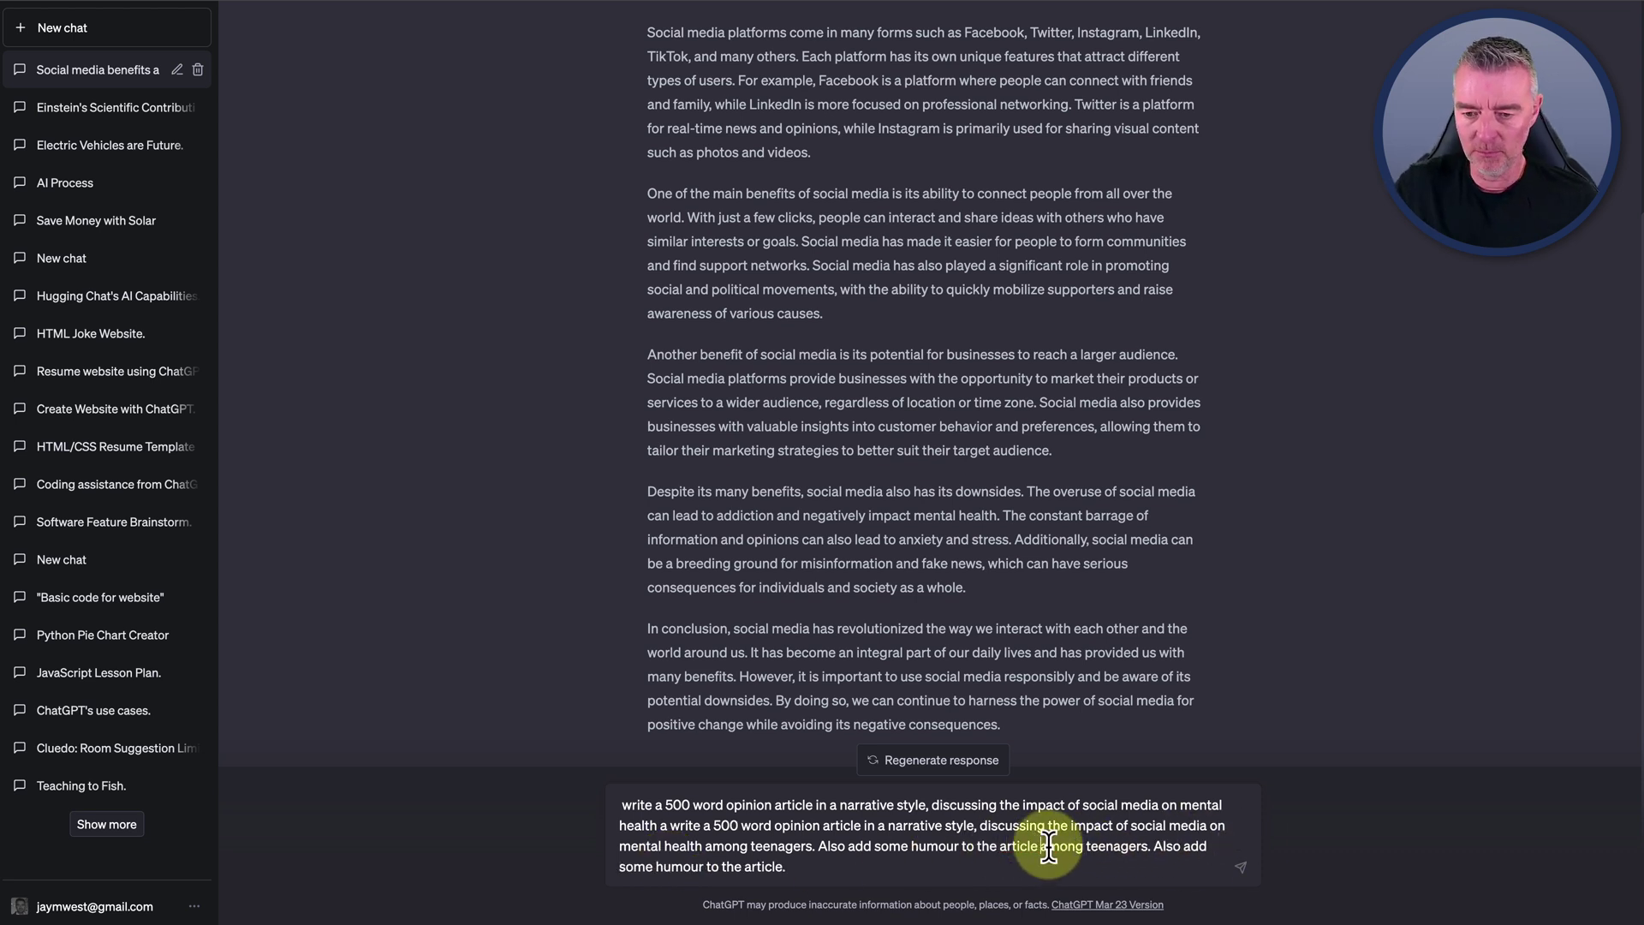
left_click(1240, 866)
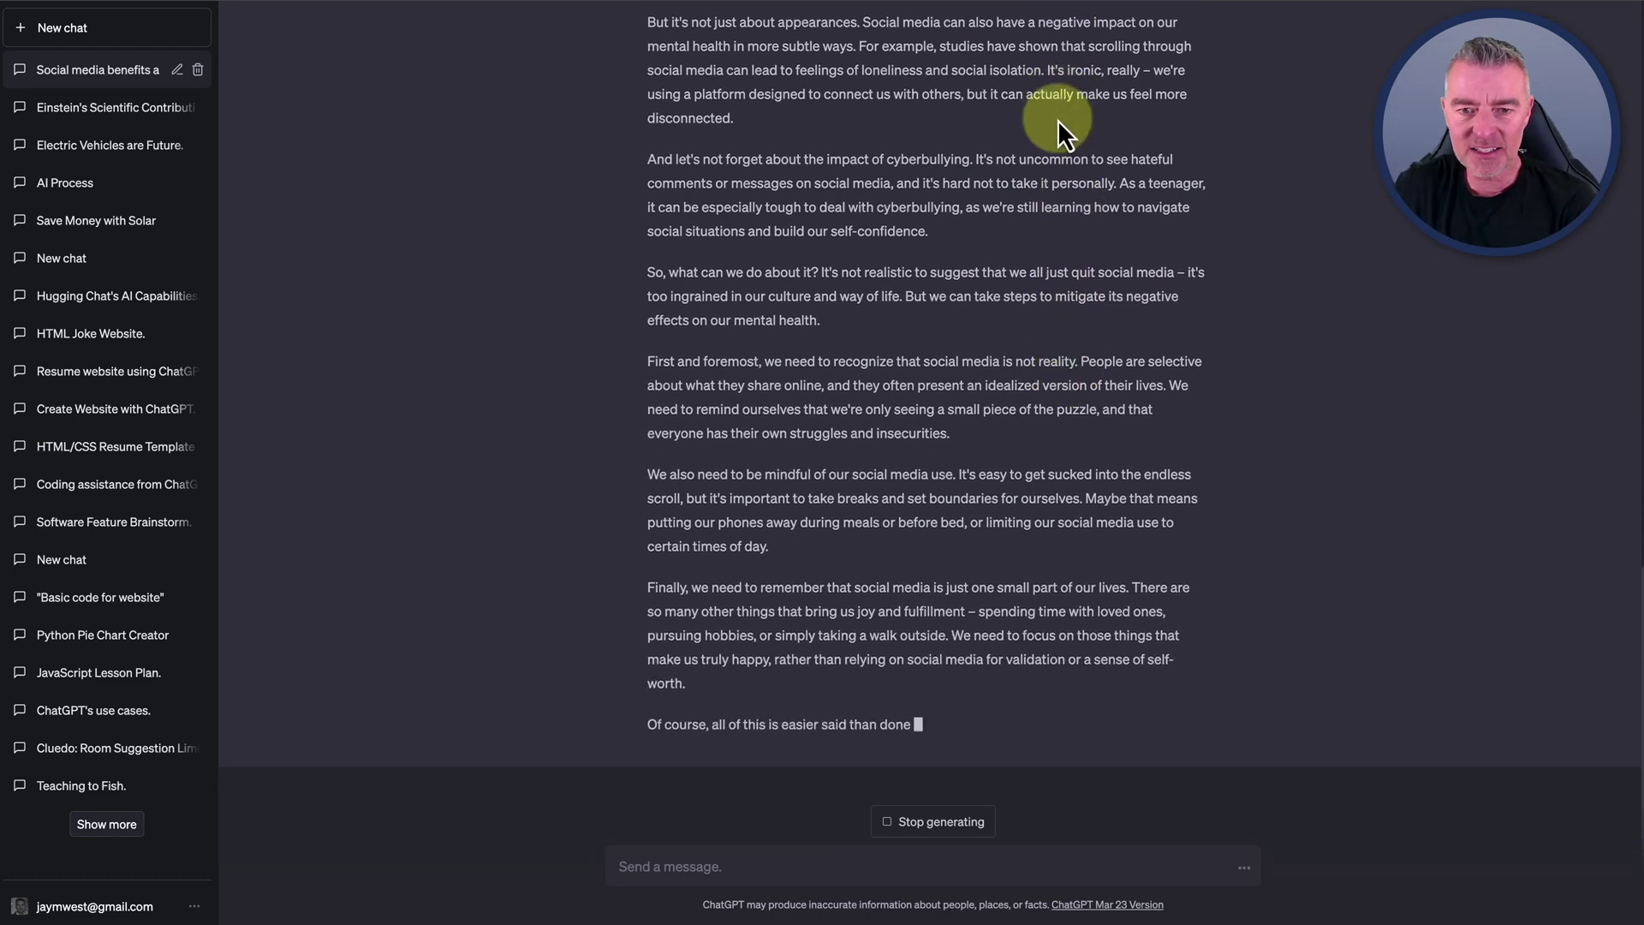
Read through the humorous first-person article ending 'Just kidding... maybe.'
scroll(1062, 120, "up", 8)
scroll(933, 531, "down", 1)
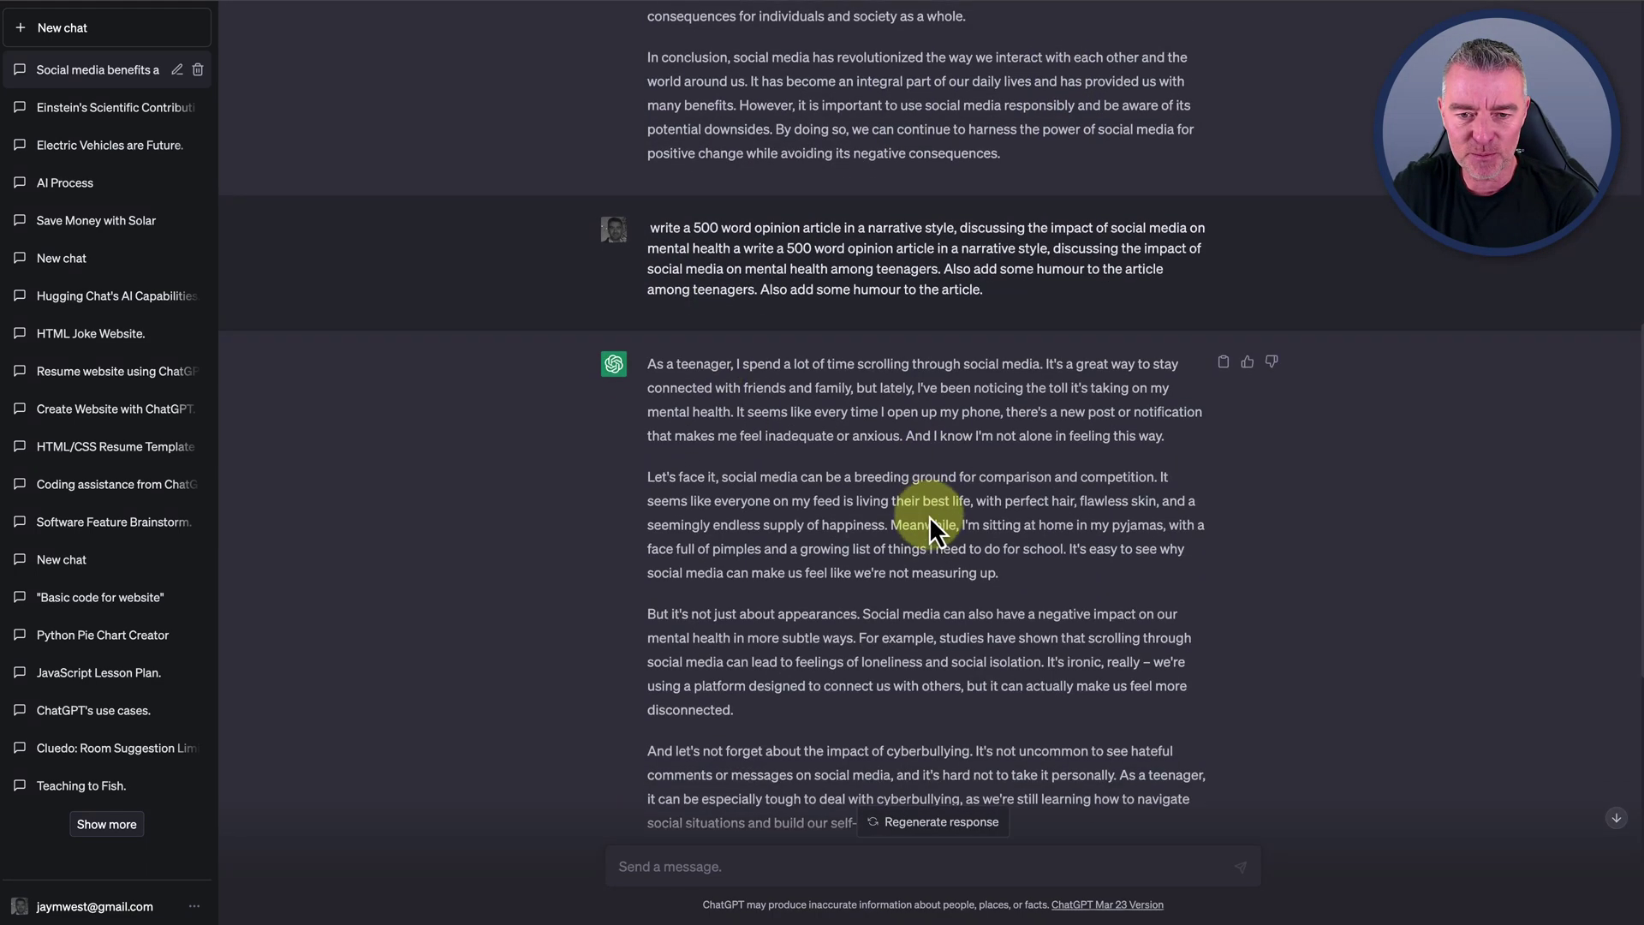
scroll(933, 530, "down", 2)
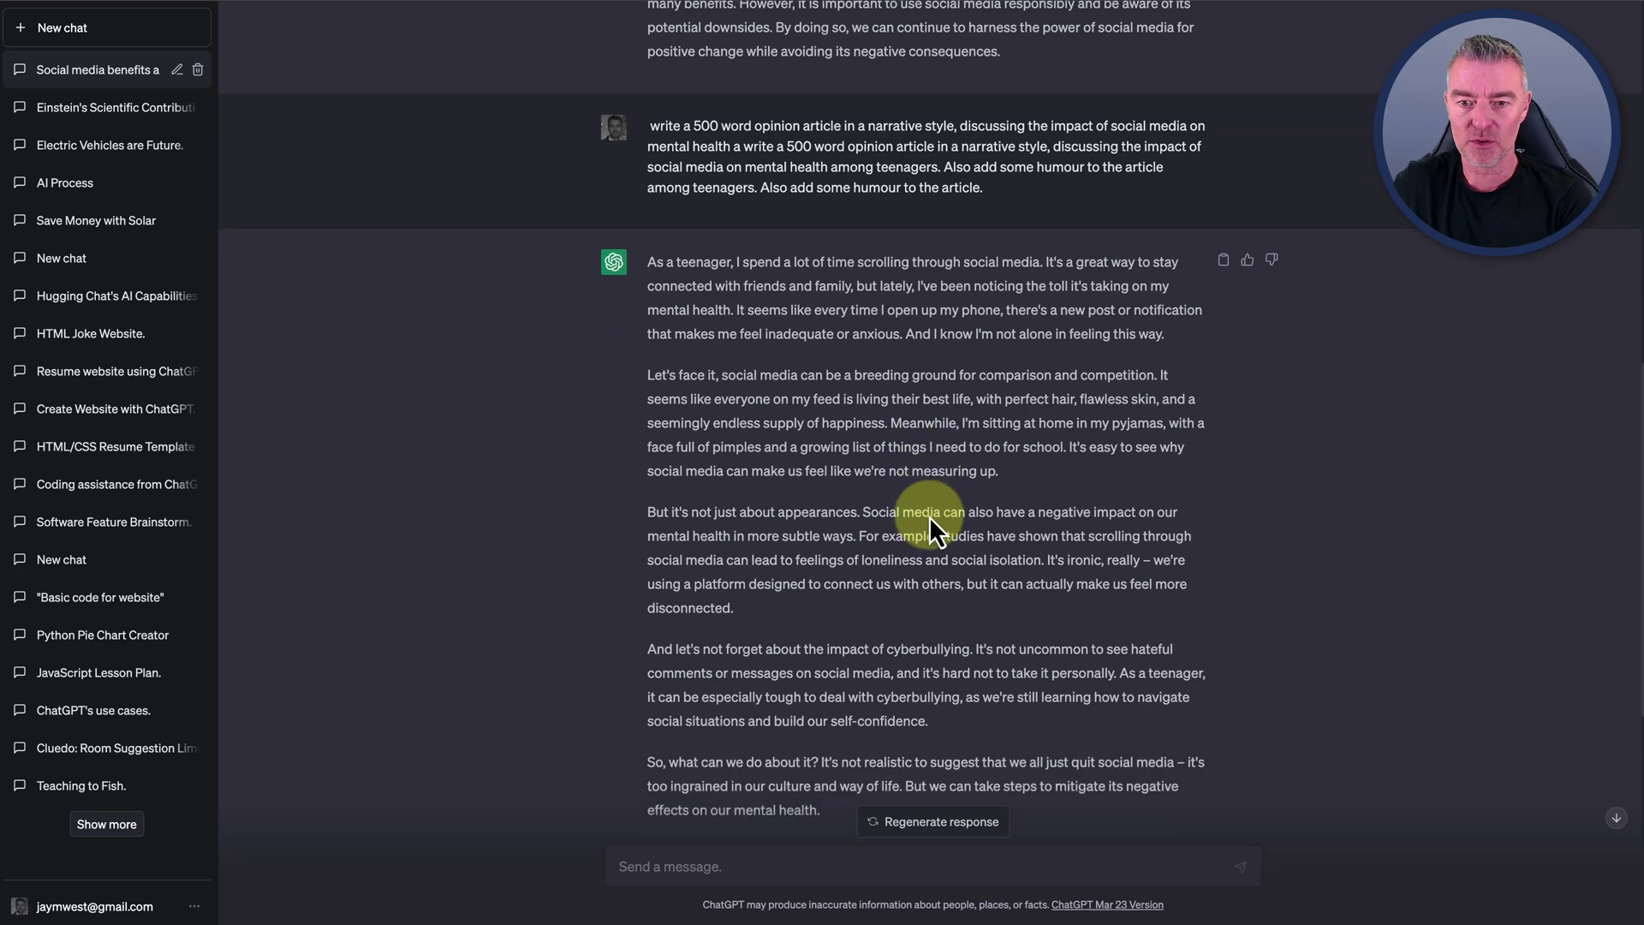
scroll(928, 516, "down", 1)
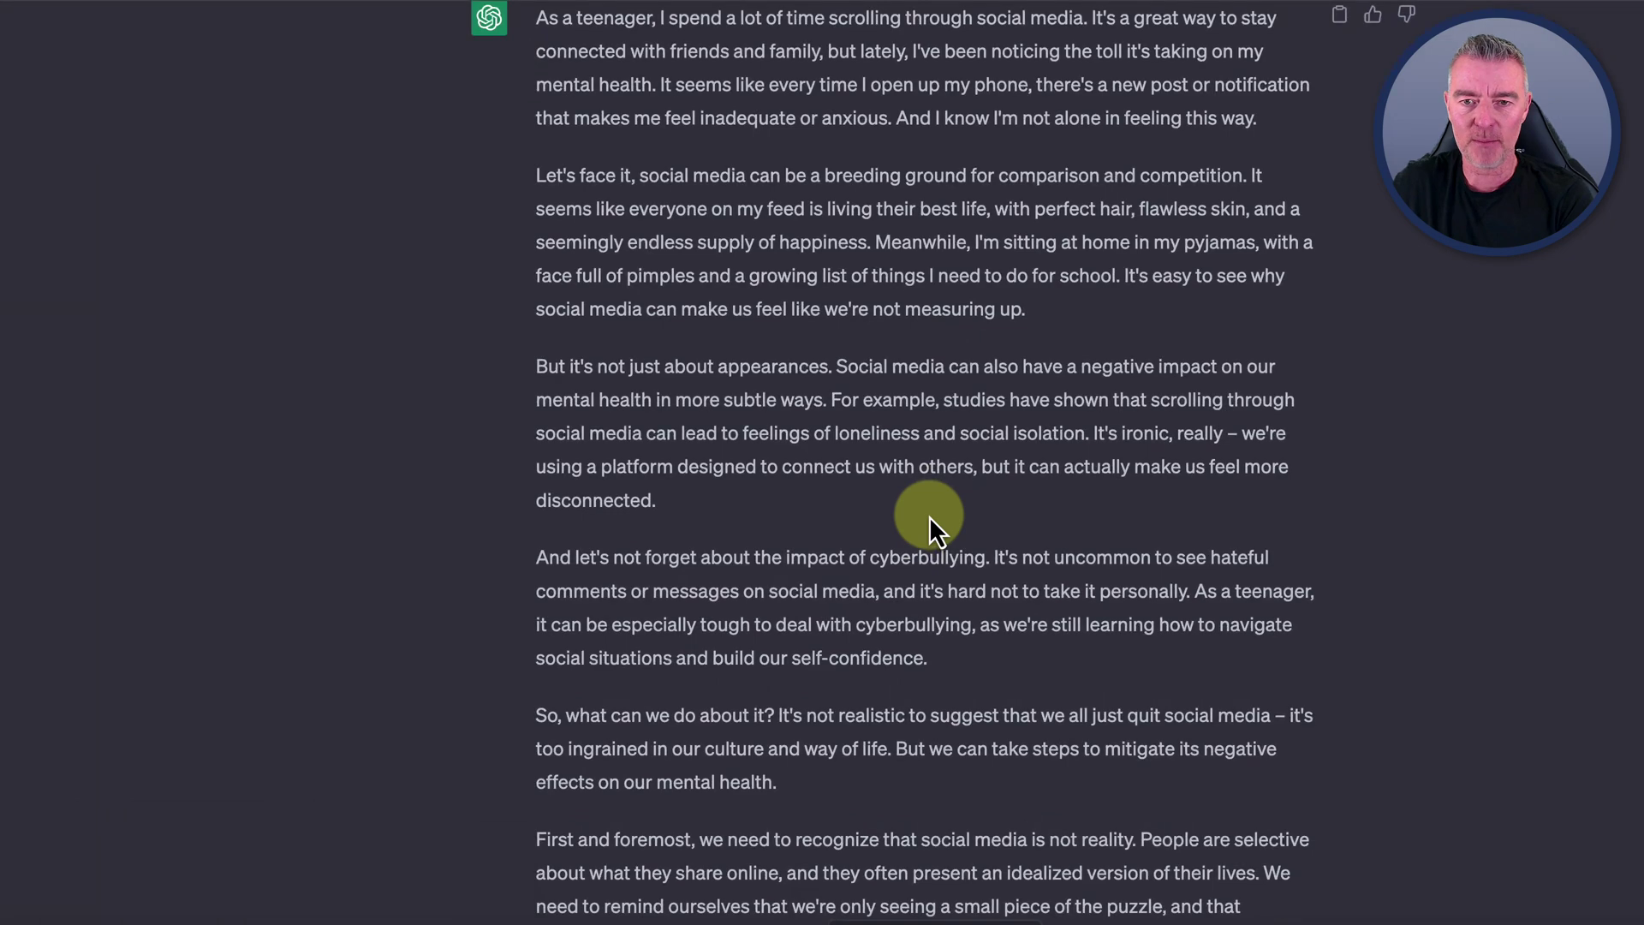
scroll(928, 515, "up", 1)
scroll(928, 515, "up", 1)
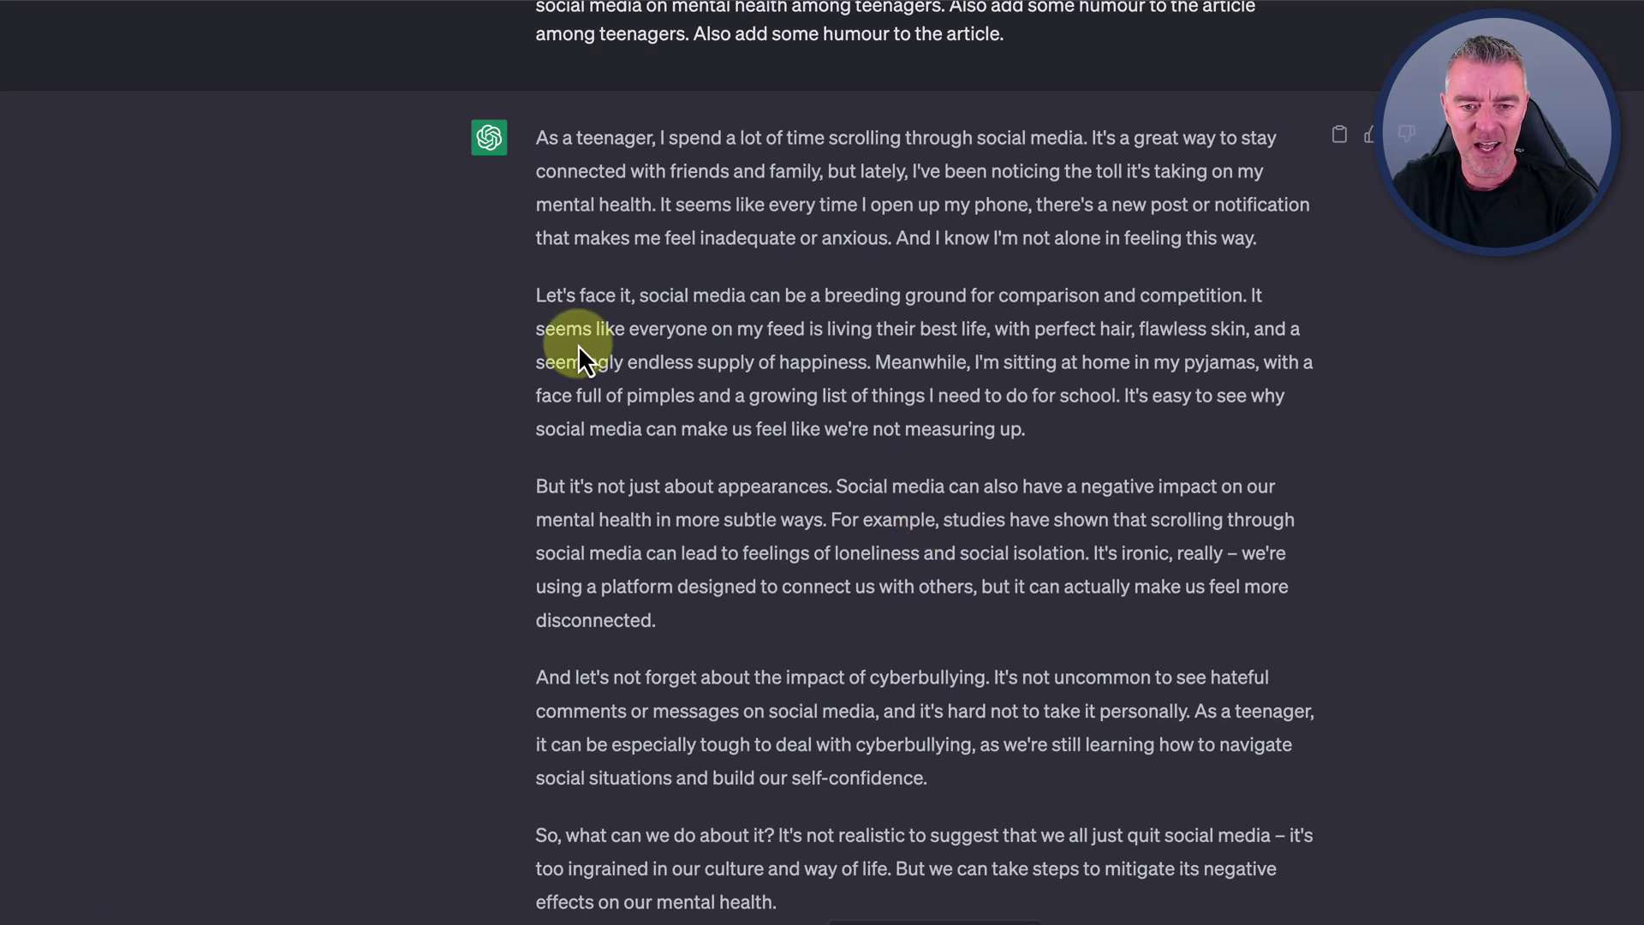
scroll(1083, 392, "down", 3)
scroll(1082, 393, "down", 5)
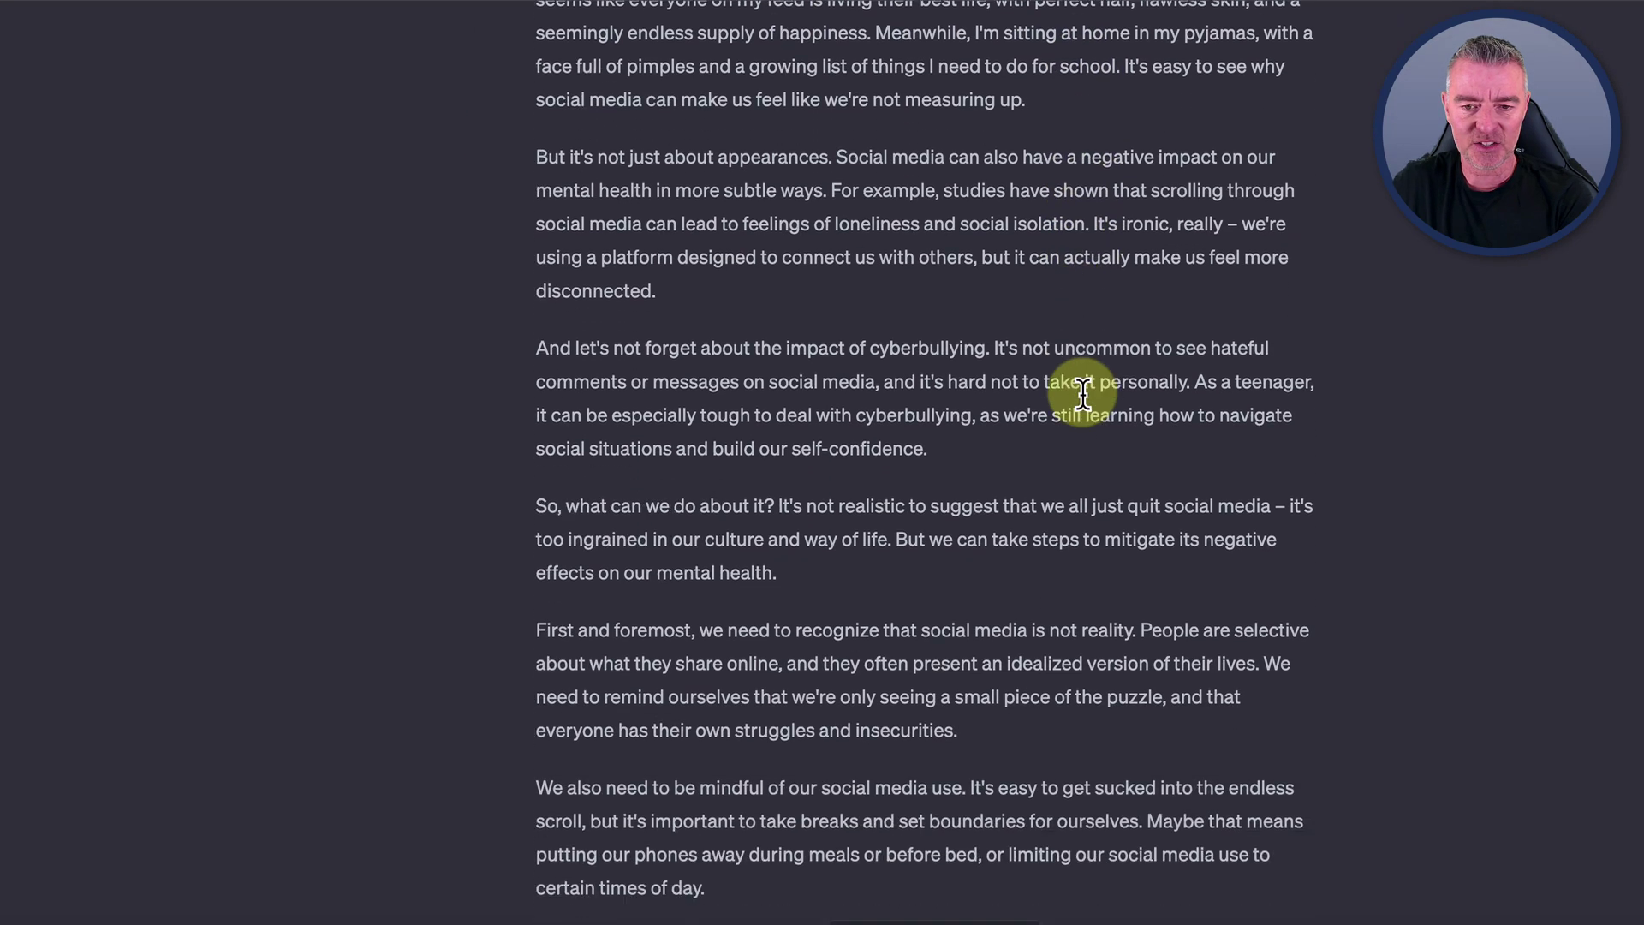
scroll(1042, 597, "down", 1)
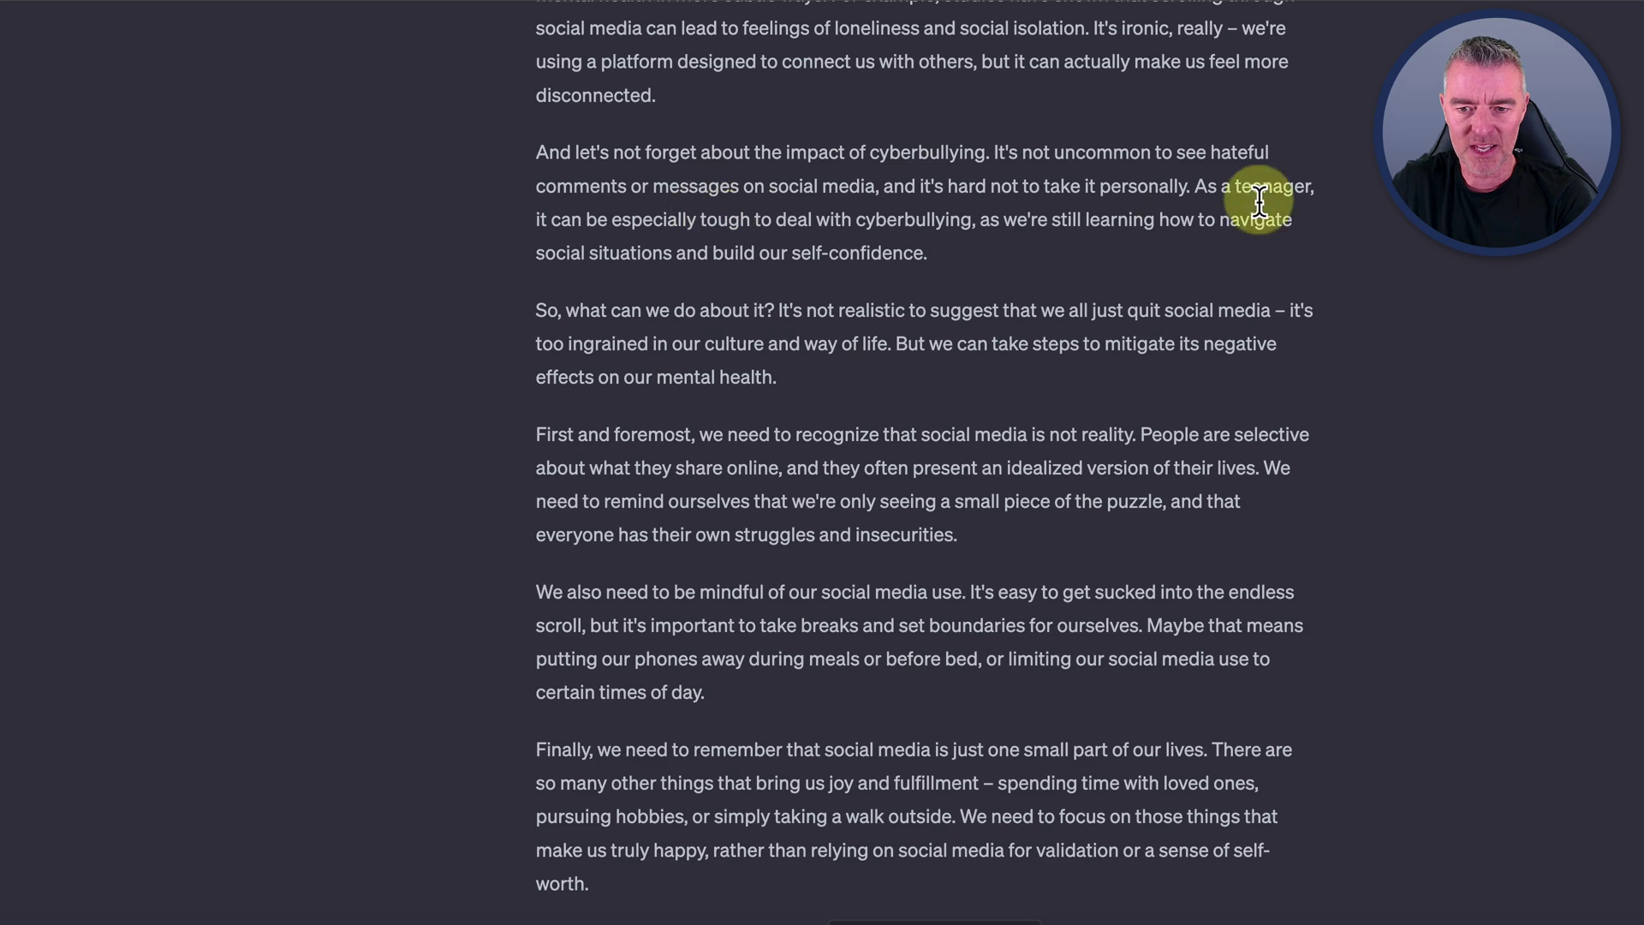
scroll(1007, 583, "down", 2)
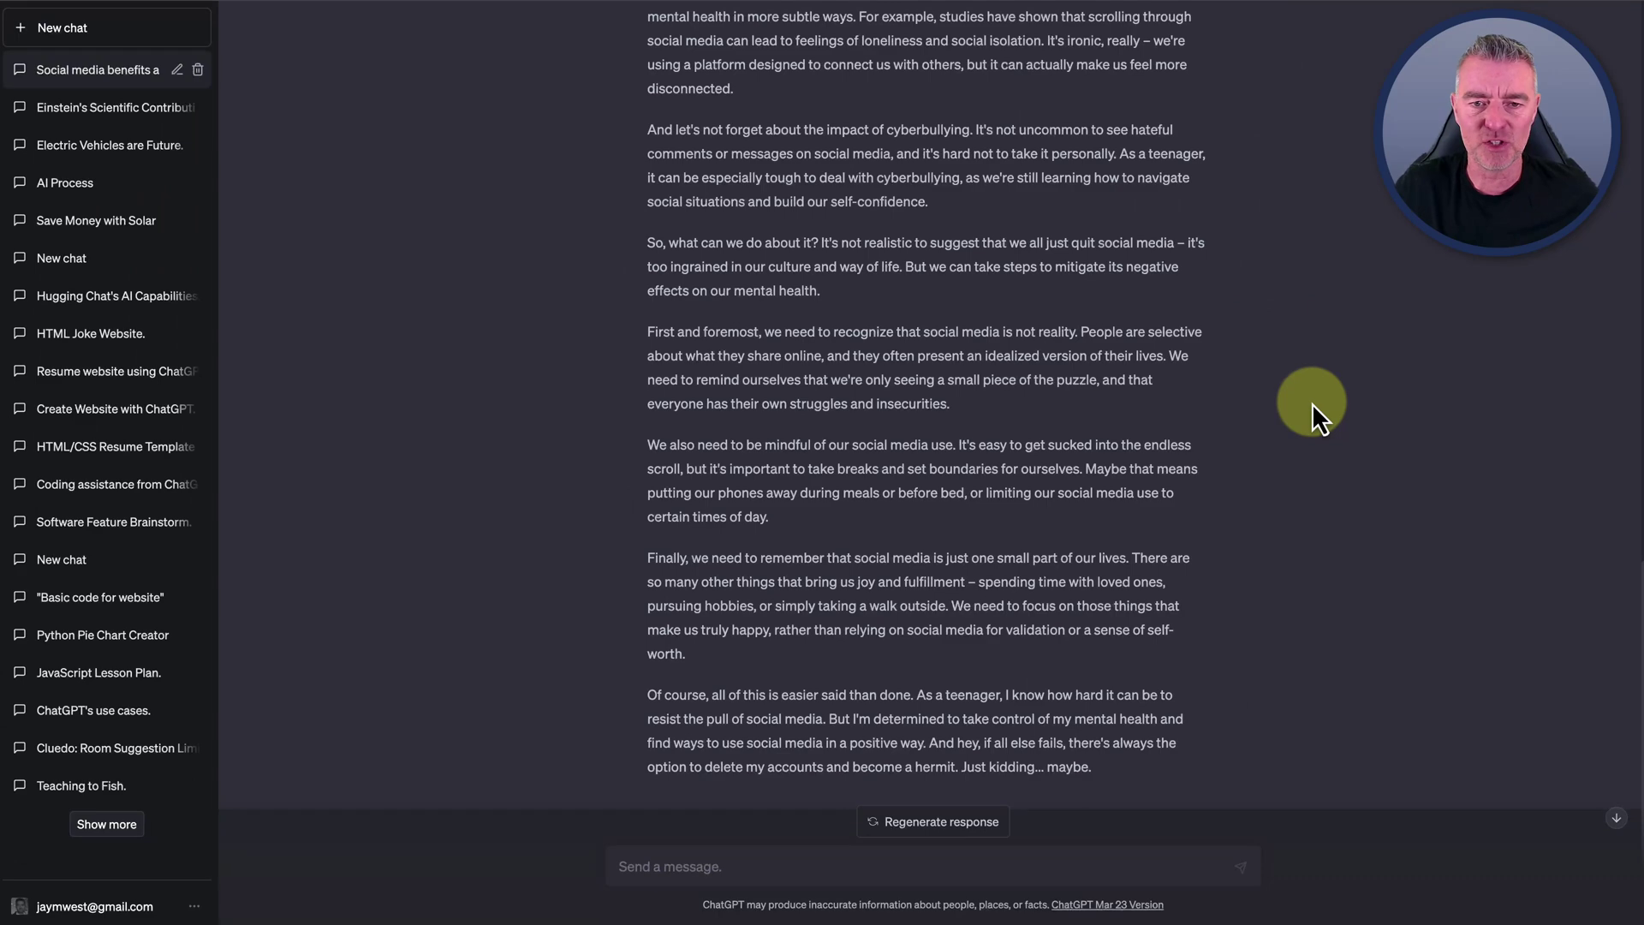
scroll(1210, 611, "up", 6)
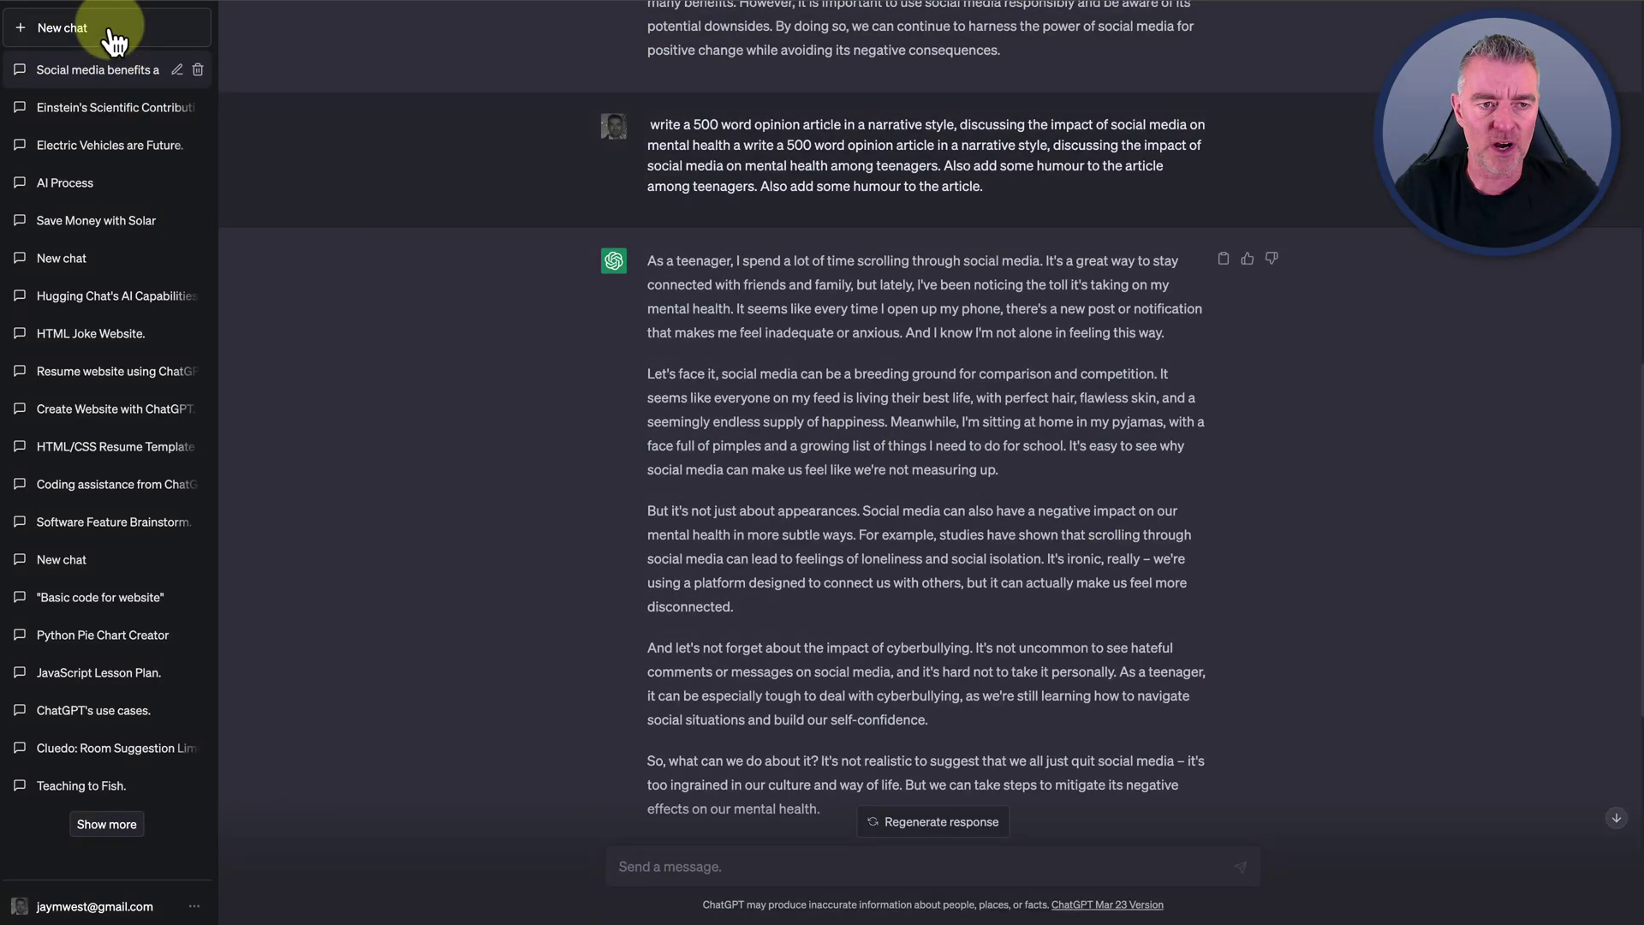
In a new chat, ask about the Internet's history and making pizza dough, then review the reply
left_click(110, 33)
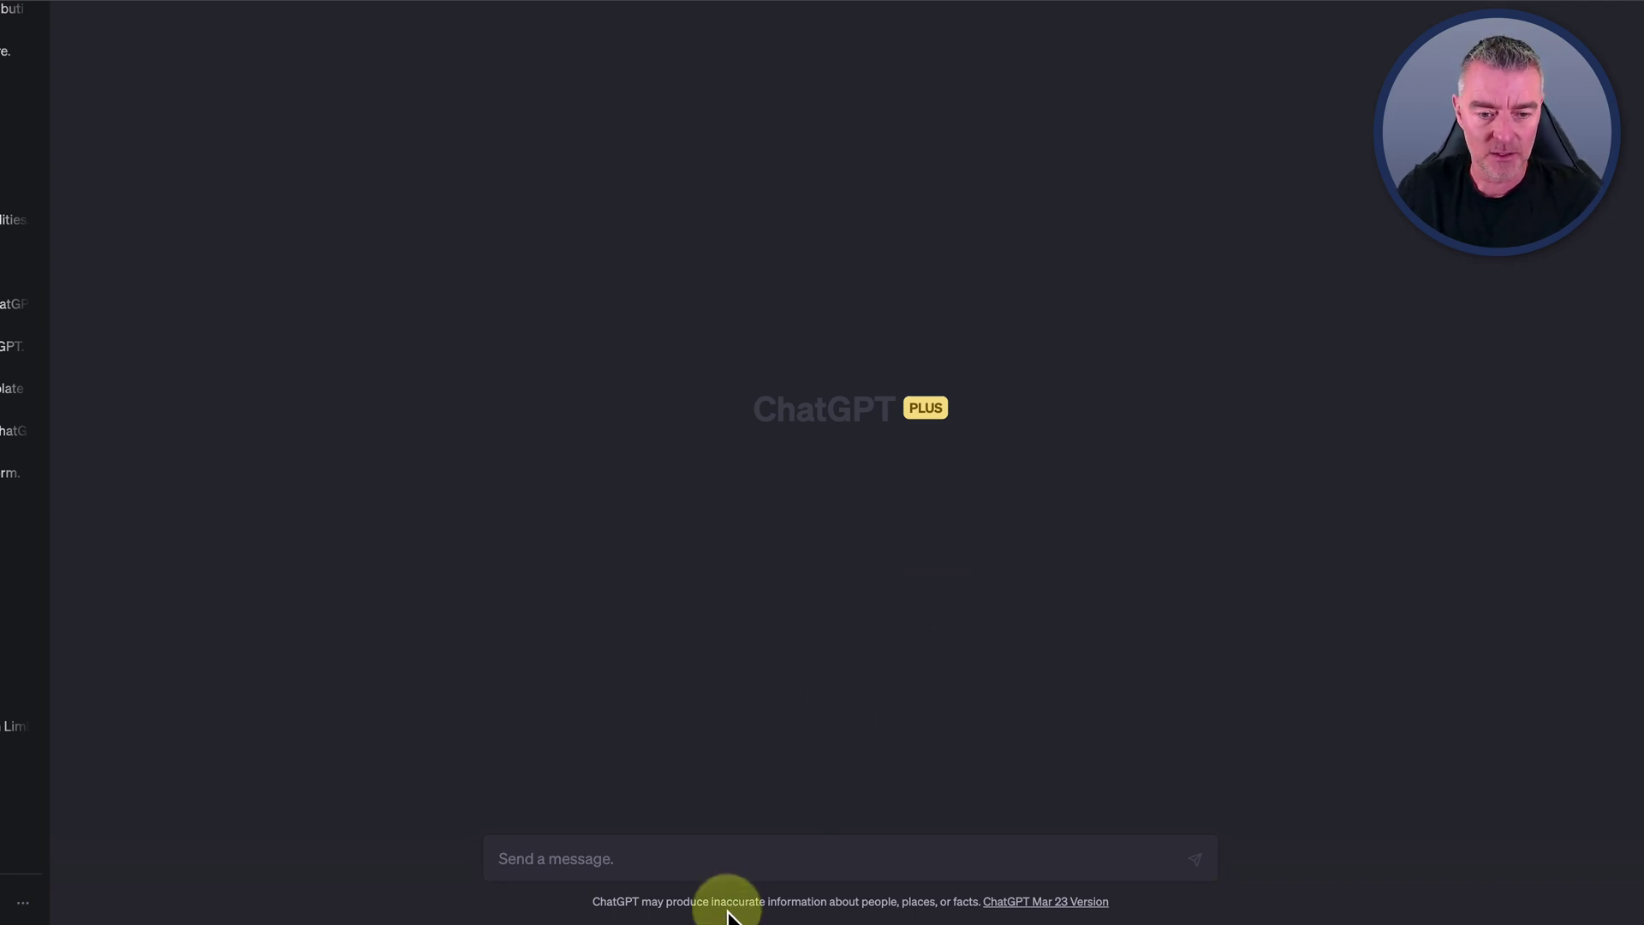
type("Tell me about the")
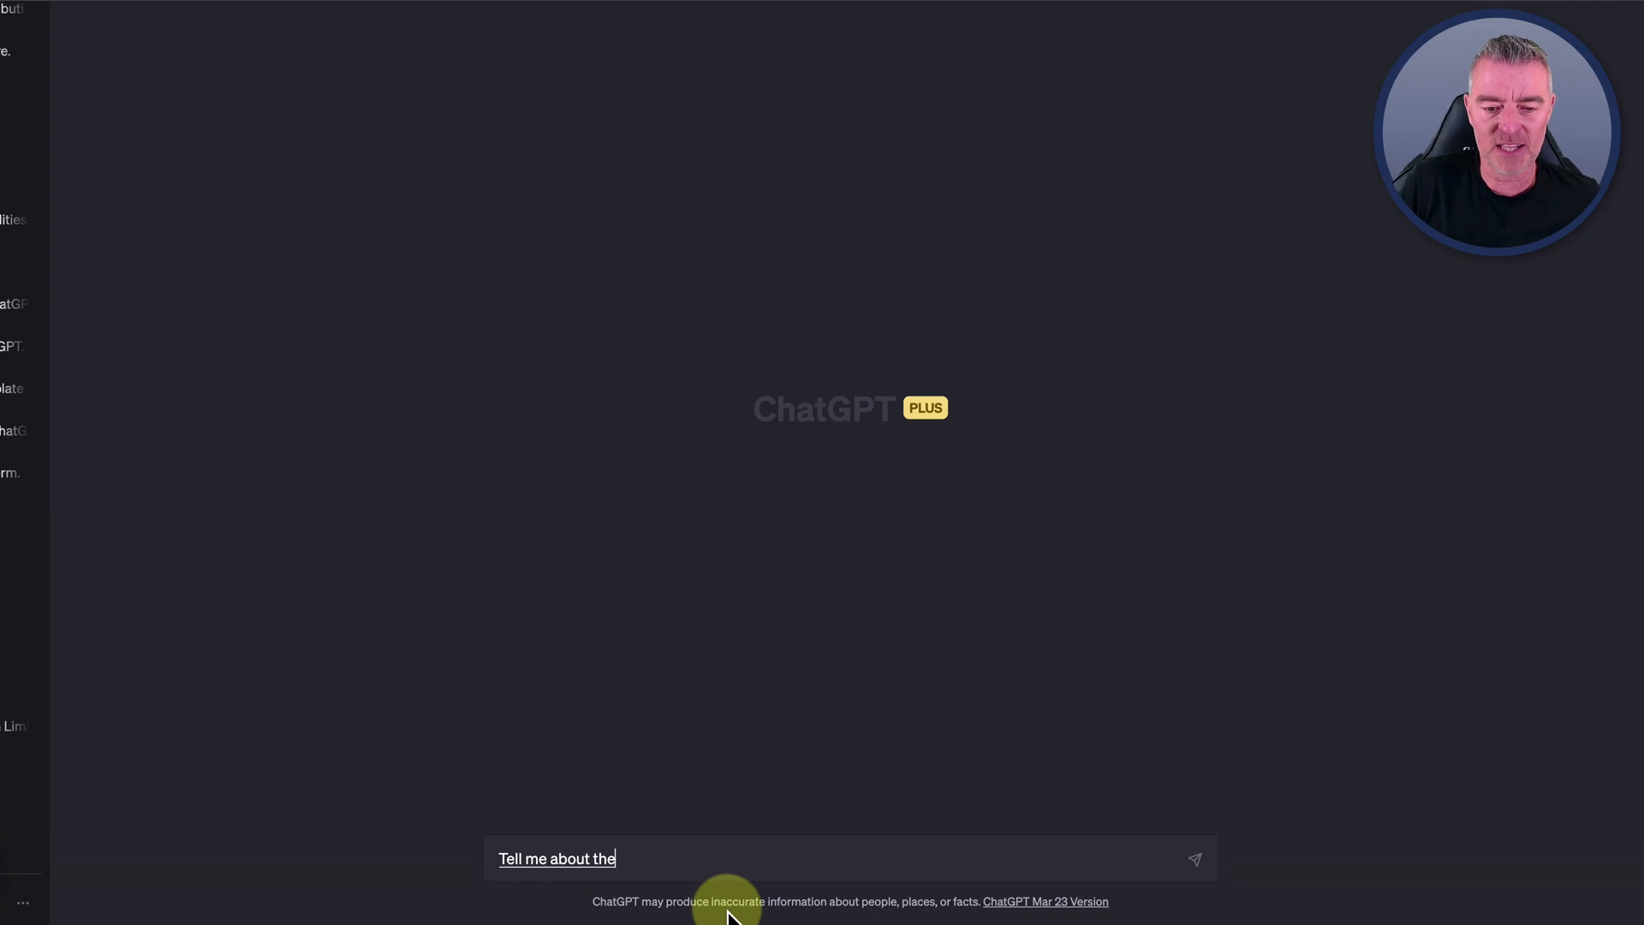
type(" history of the Internet and also how to make pizza dough")
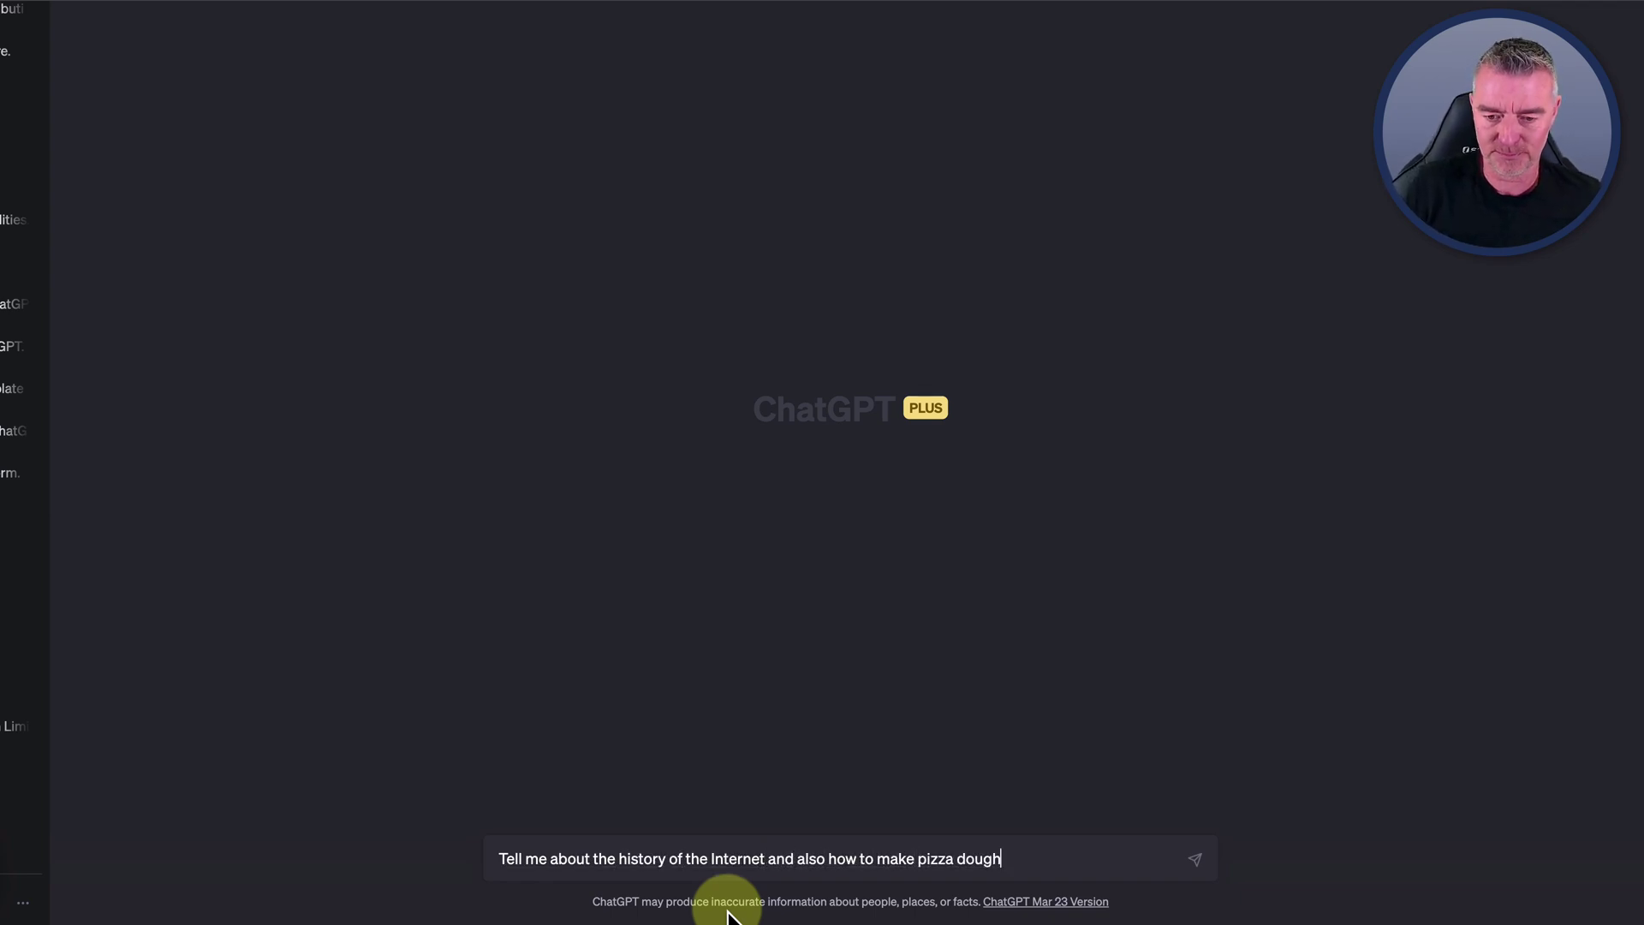
key("Return")
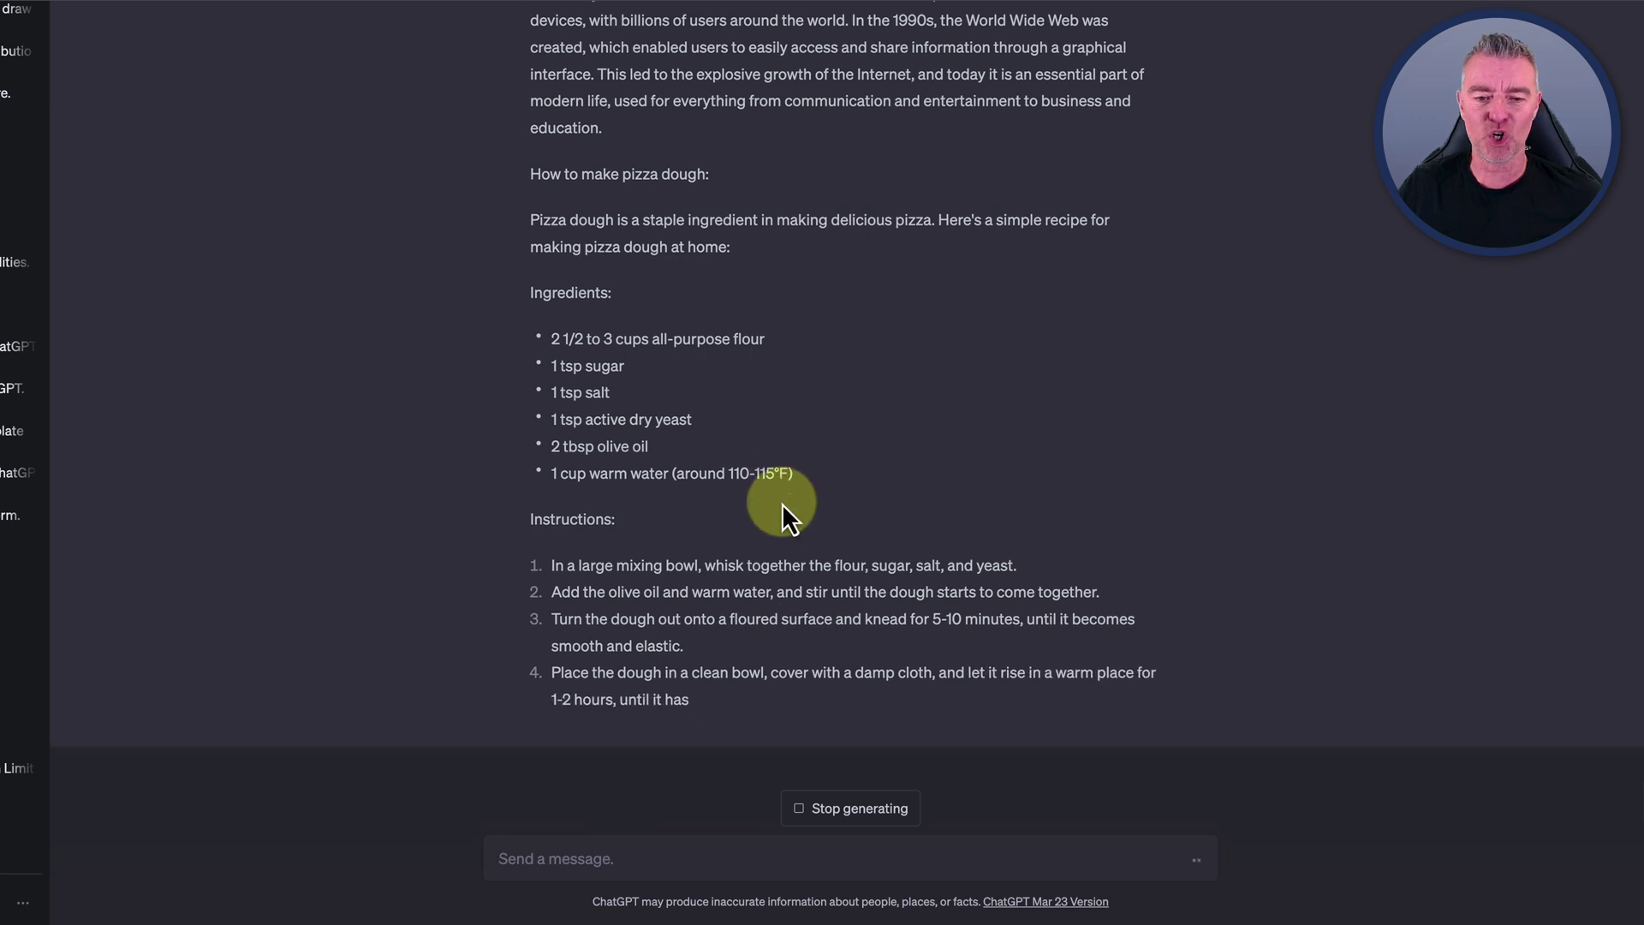
scroll(782, 502, "up", 4)
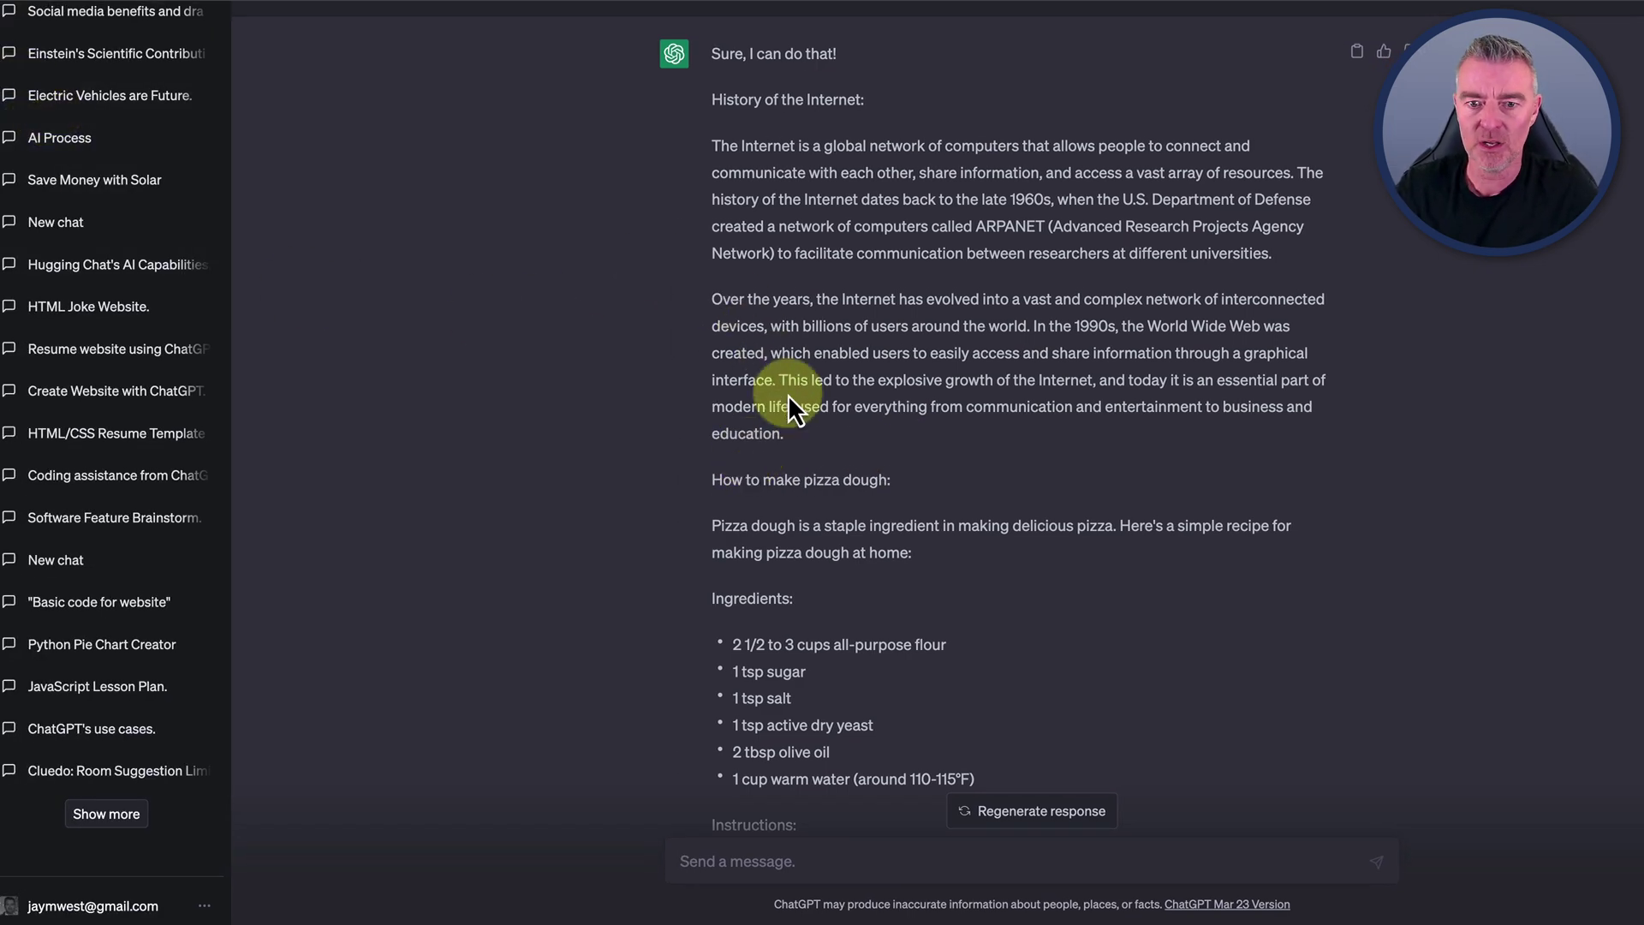
scroll(788, 395, "down", 3)
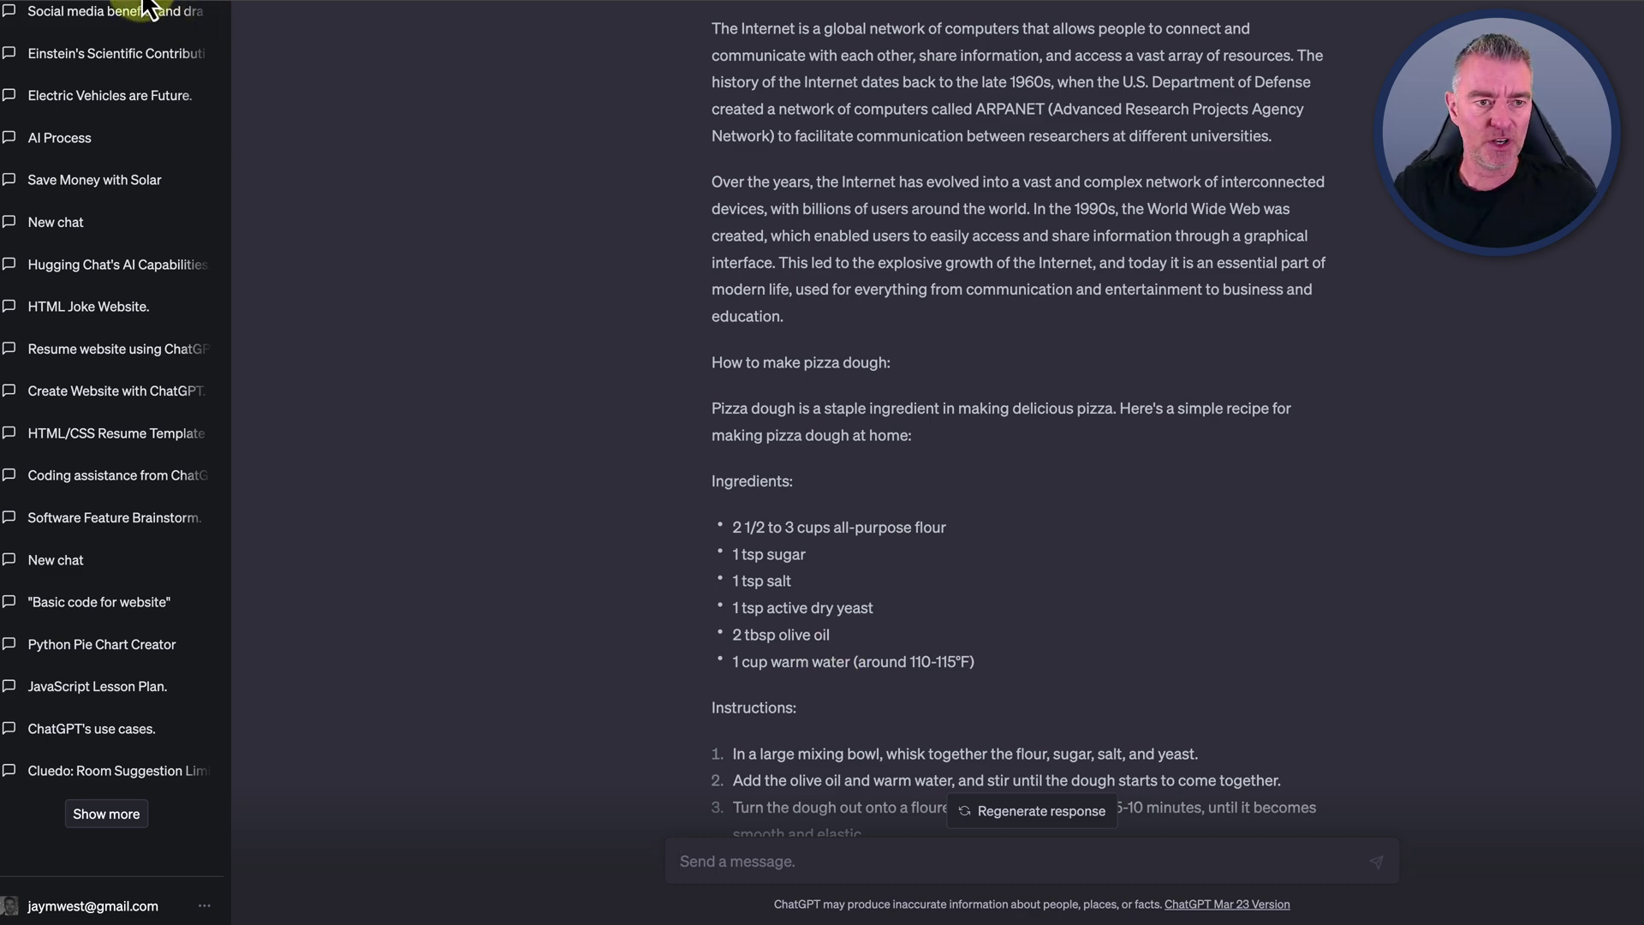
In a new chat, request a summary of Joe Dispenza's 'Breaking the Habit of Being Yourself' and its importance
left_click(89, 48)
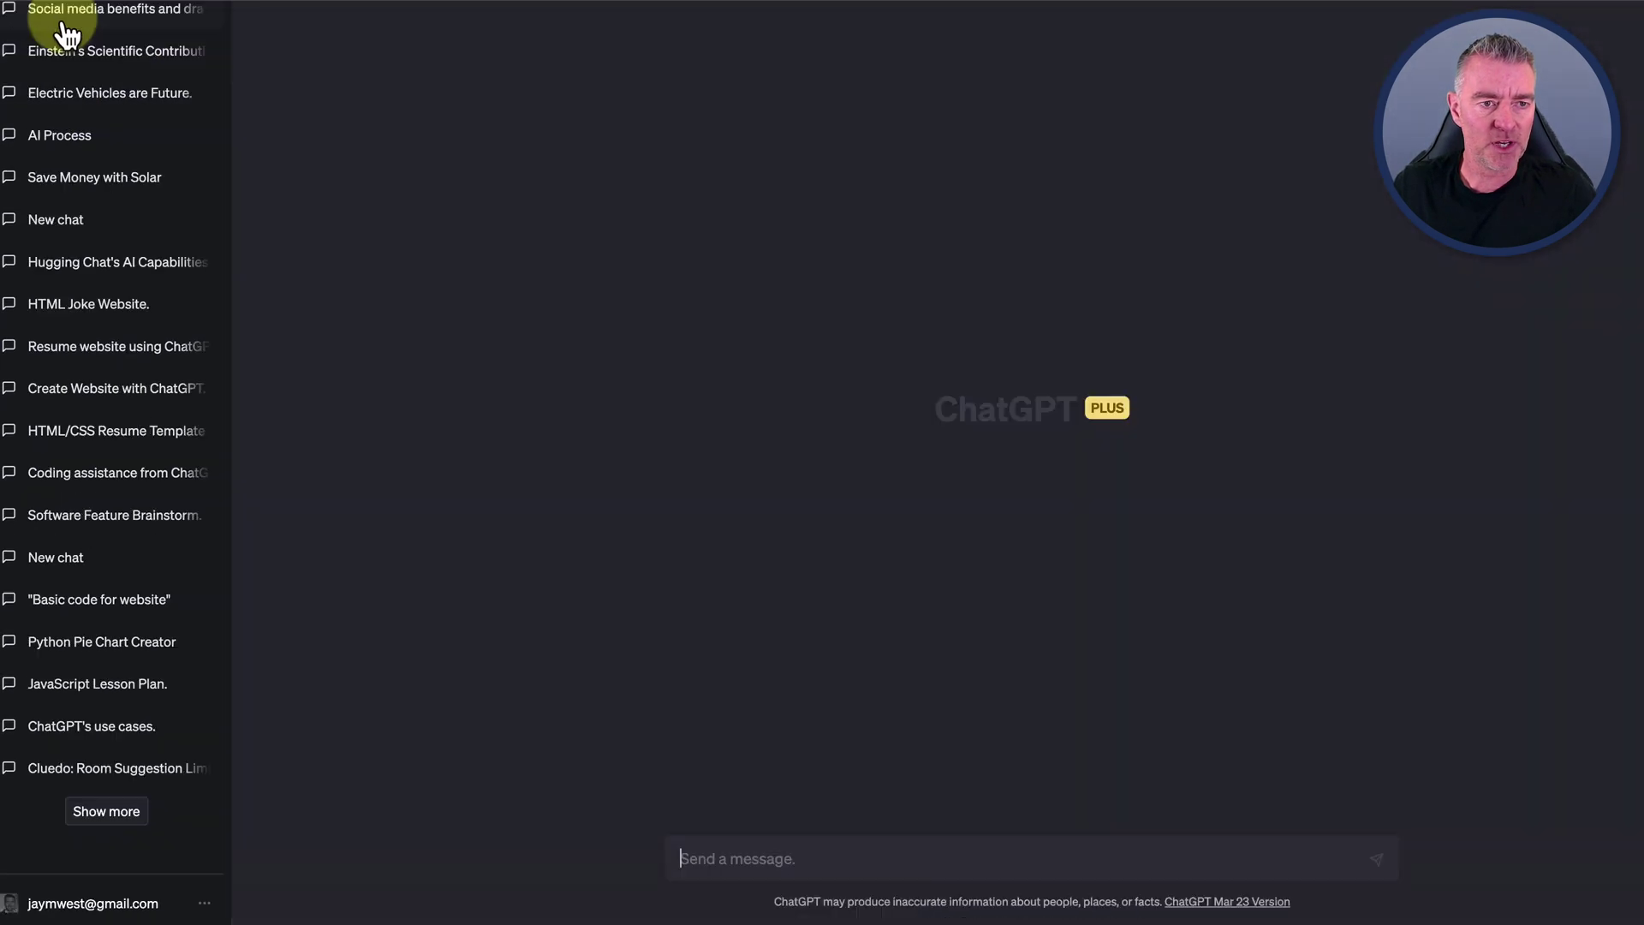
left_click(723, 857)
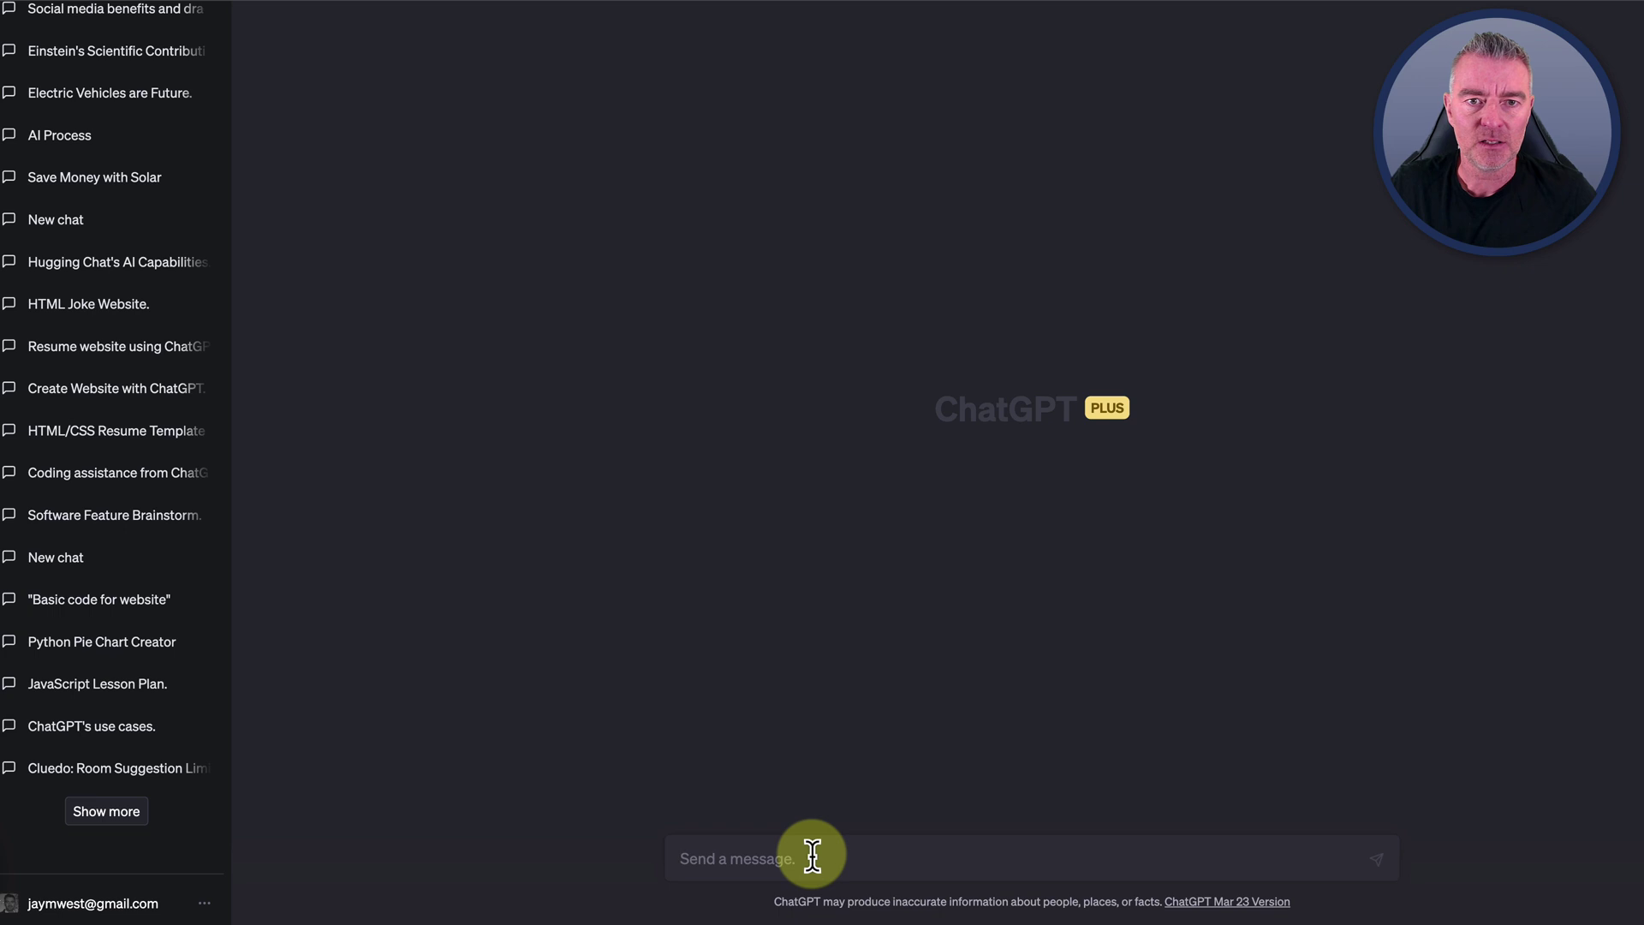
type("Summarise the book")
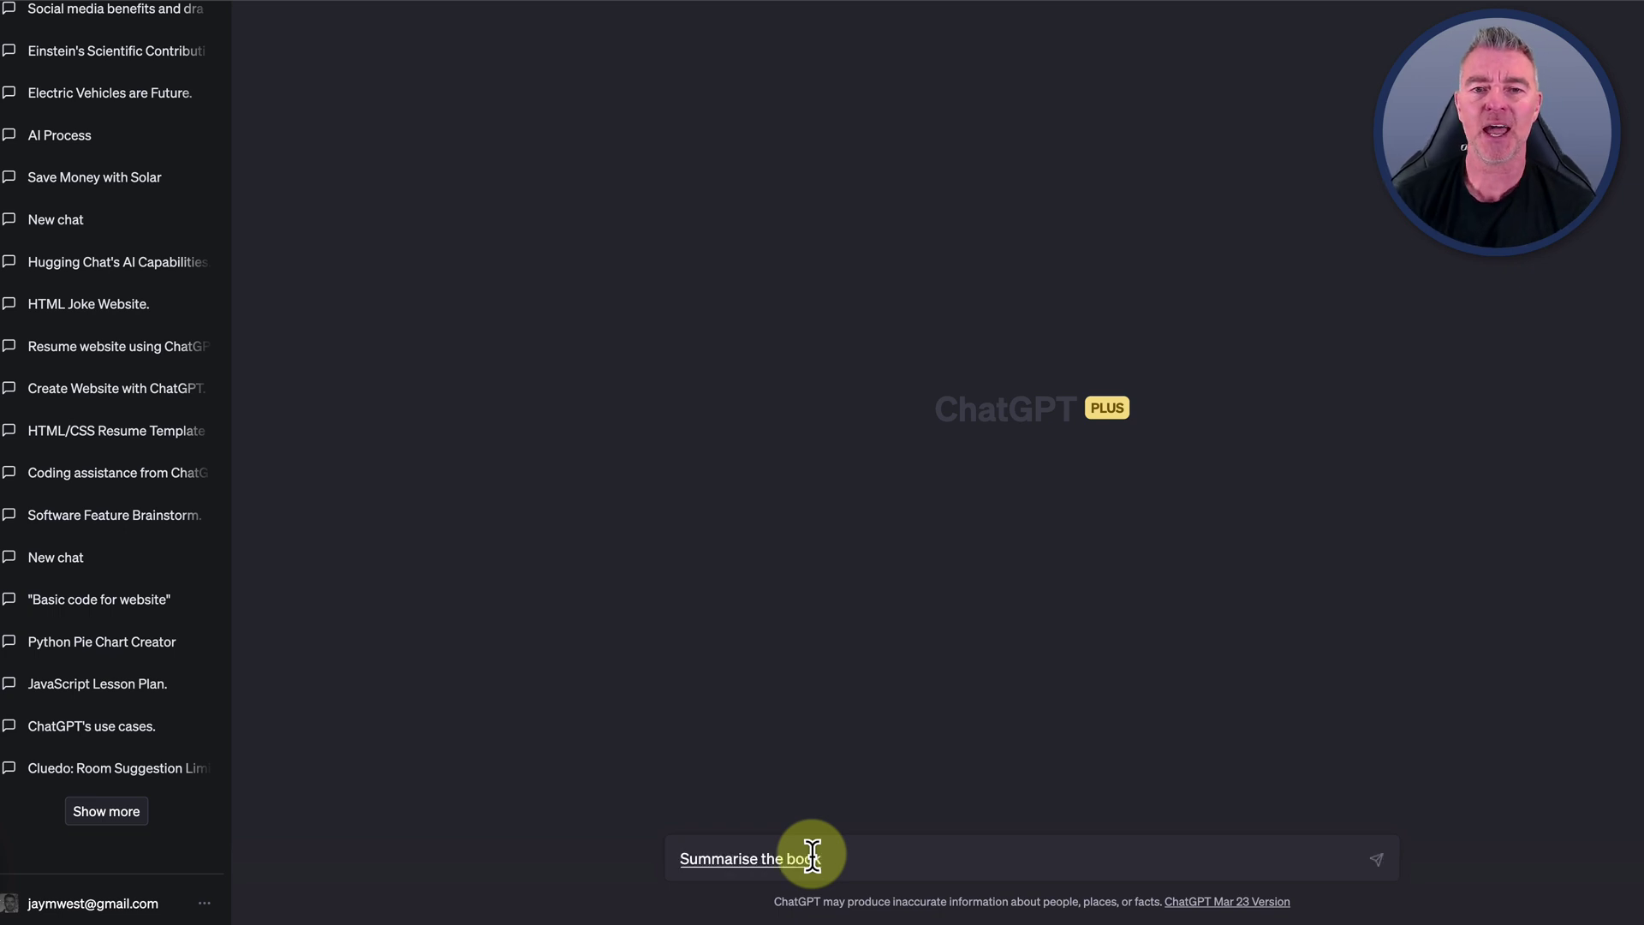
type(", breaking the habit of being")
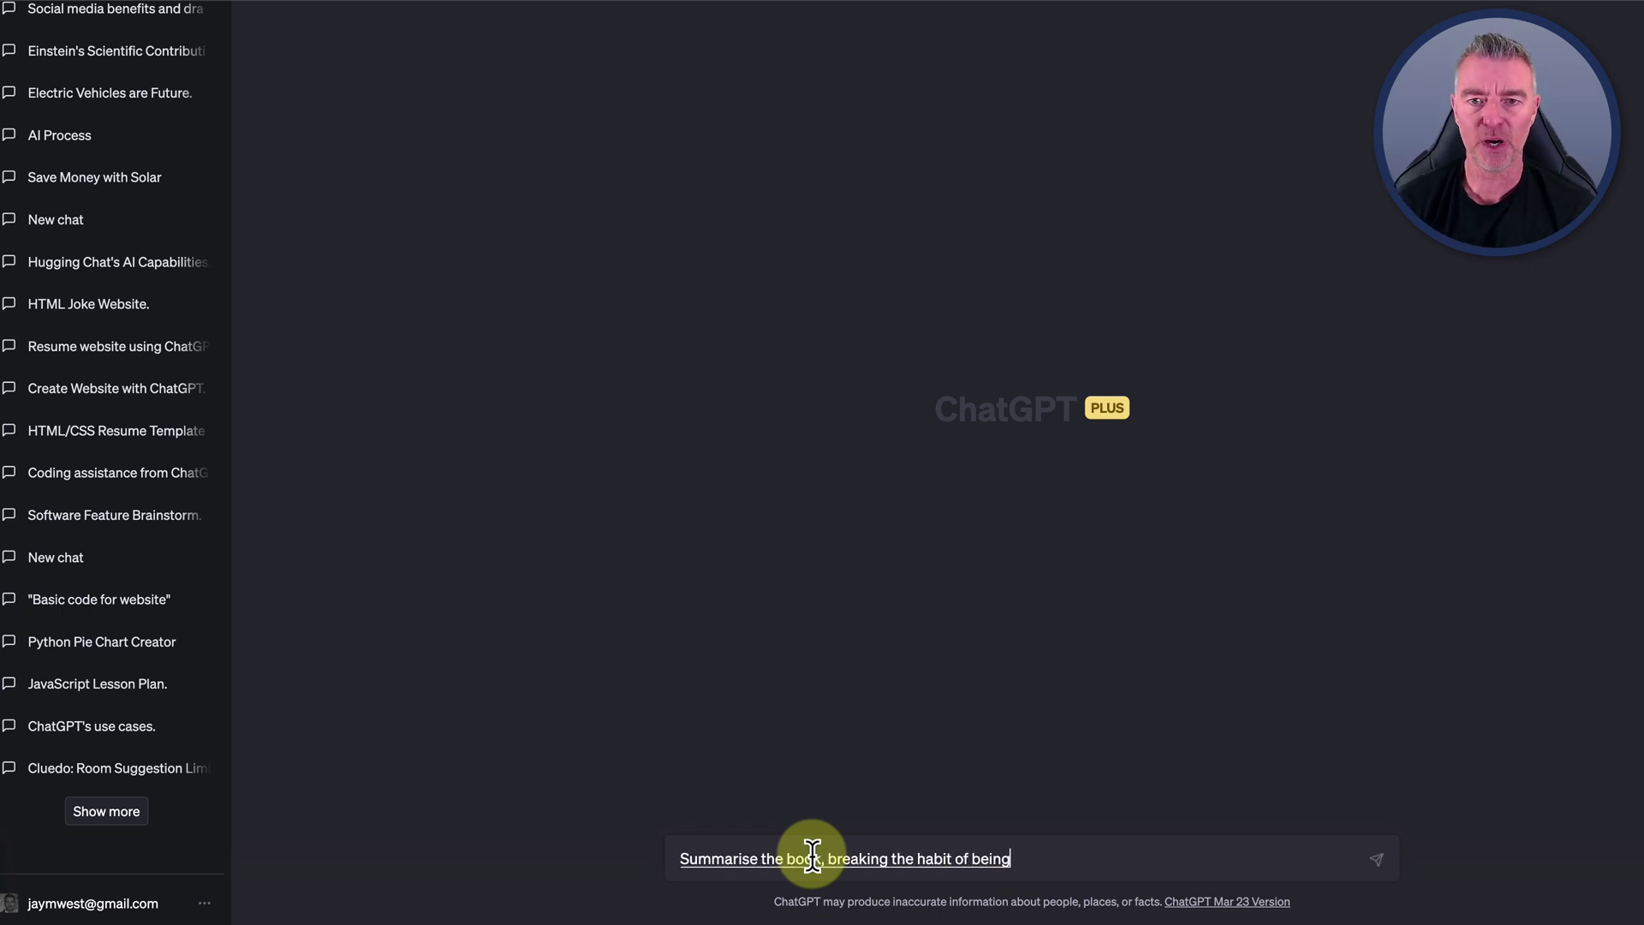
type(" yourself by Joe Dispenza")
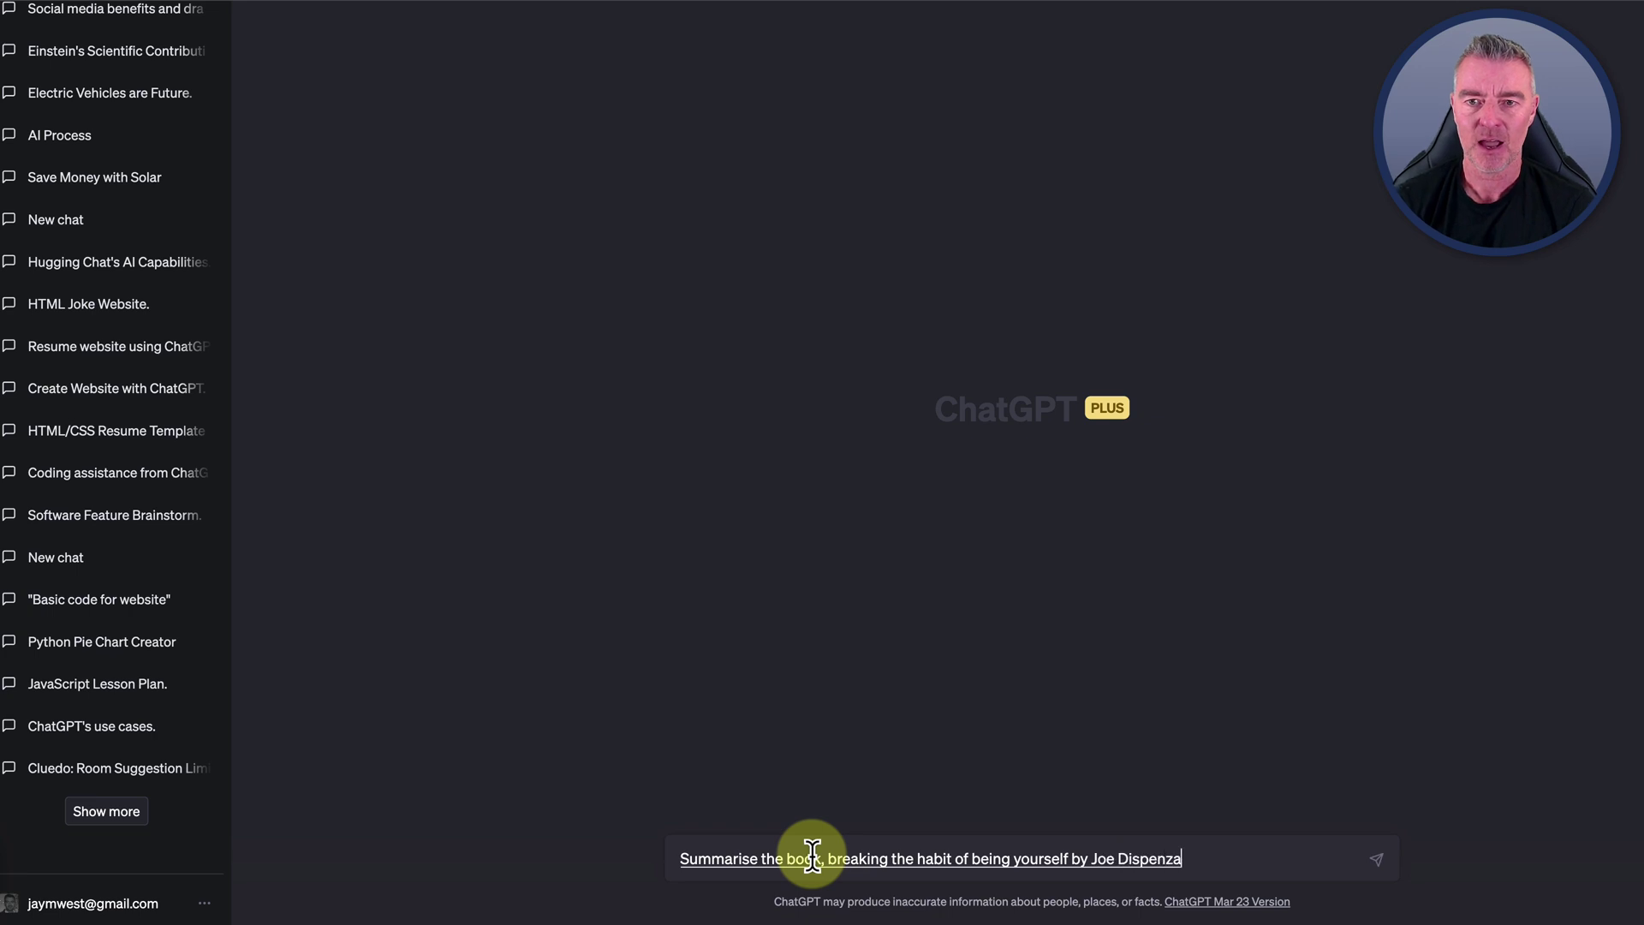
type(", and explain its importance")
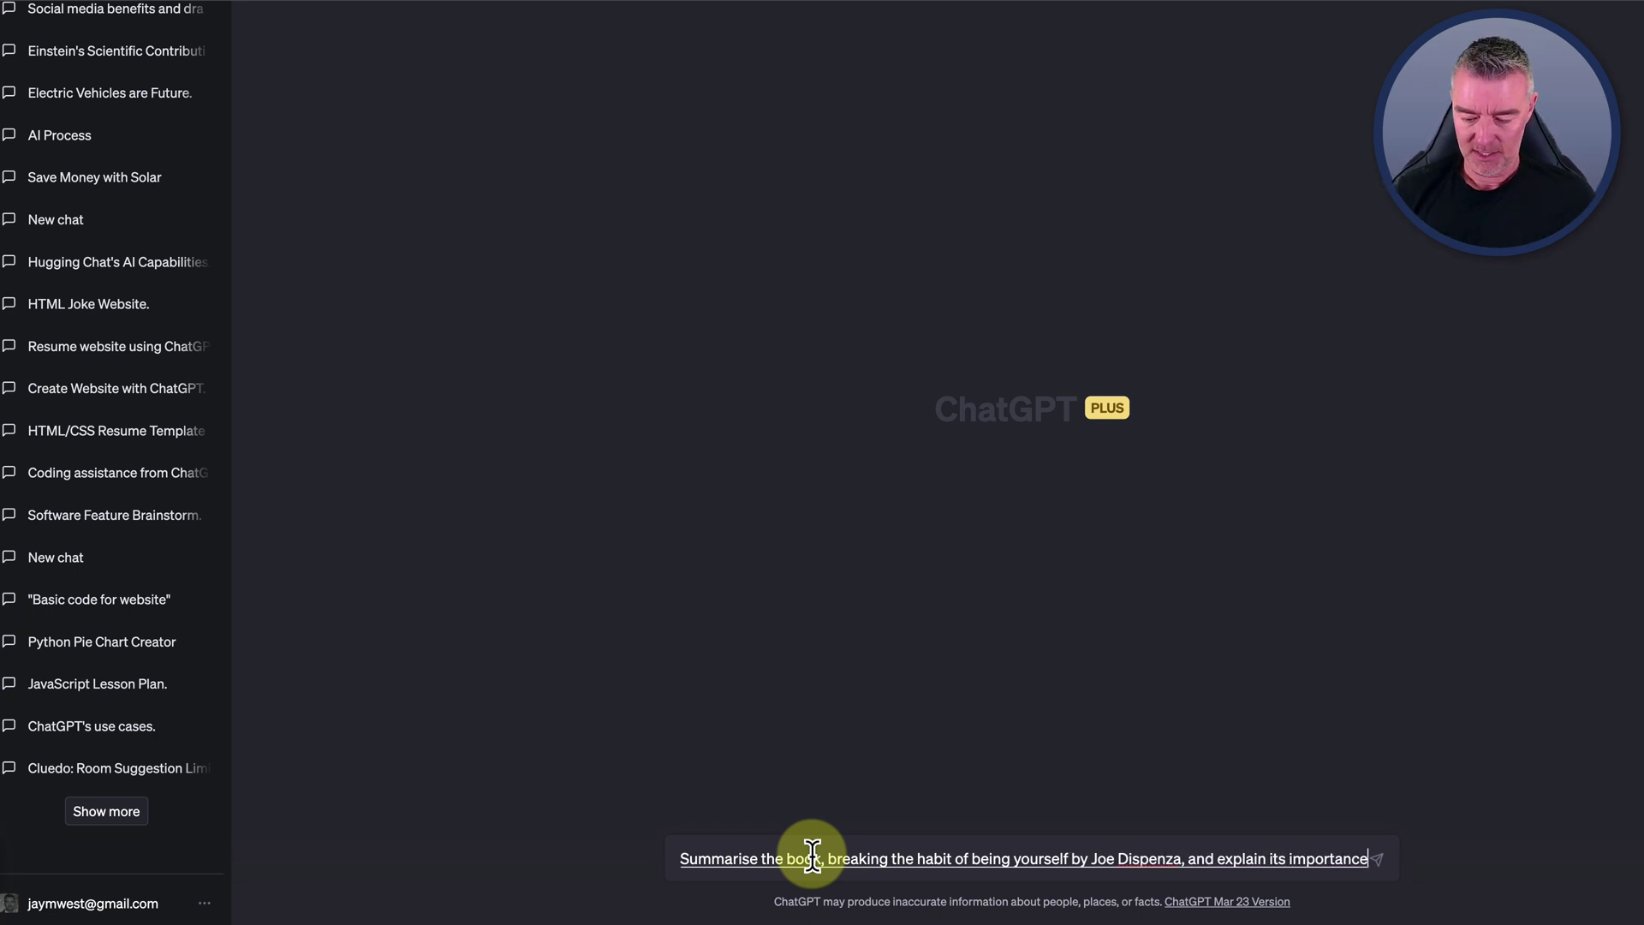
key("Return")
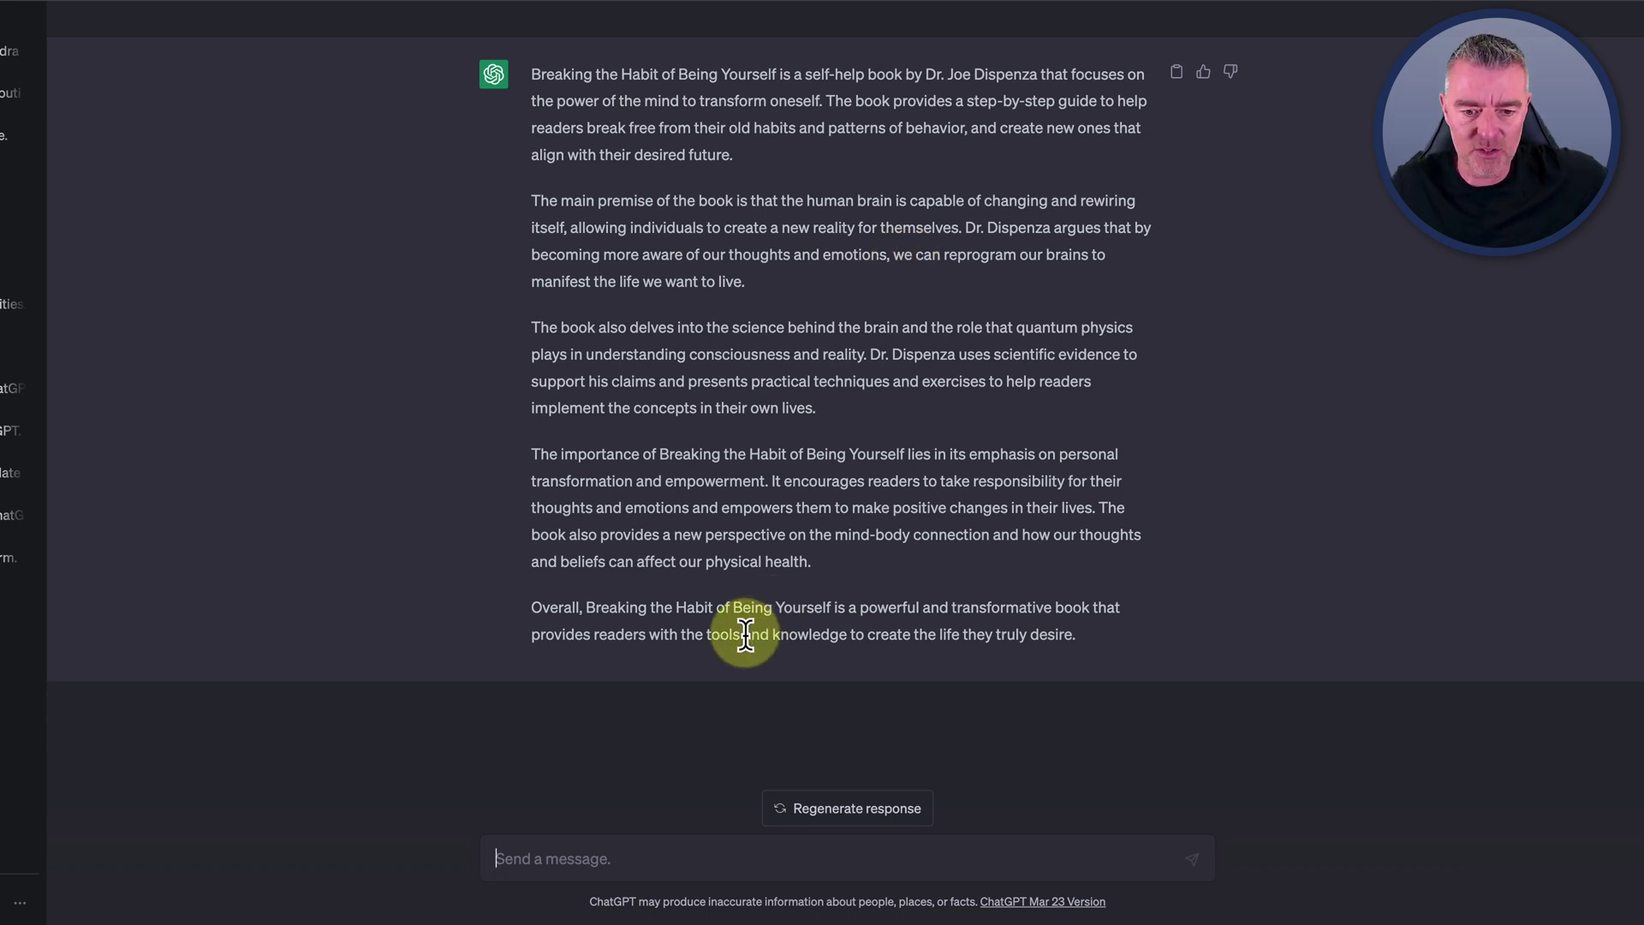
Ask for a brief summary of the book's main ideas and their significance for entrepreneurs
left_click(546, 858)
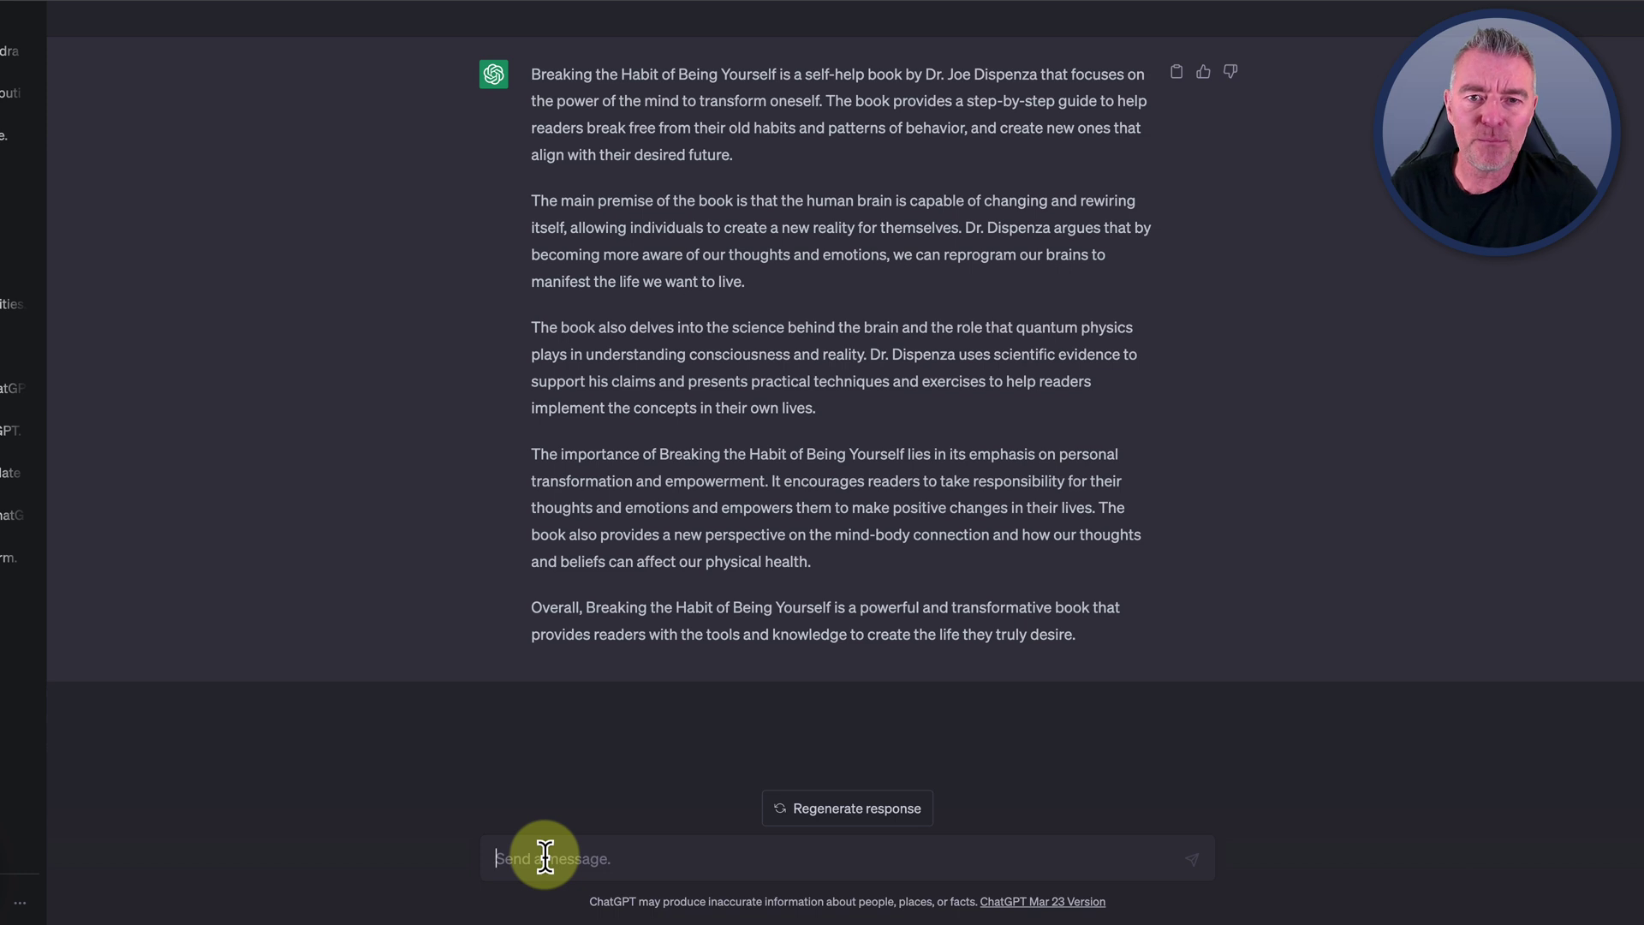
type("provide a brief summary of the")
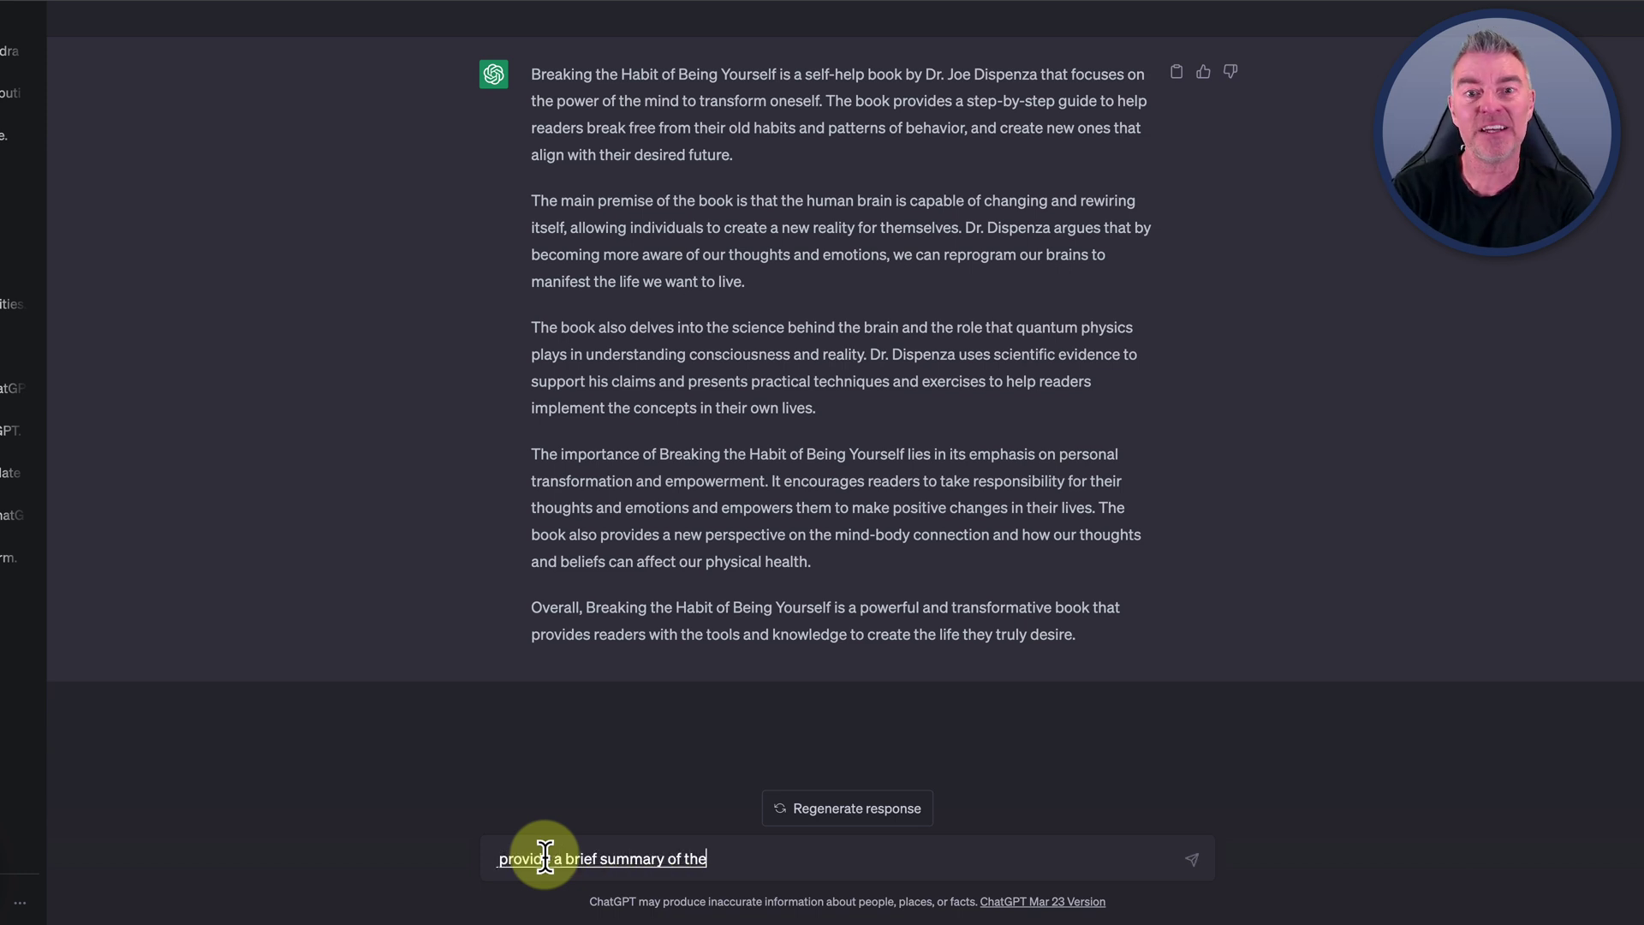
type(" main ideas in breaking")
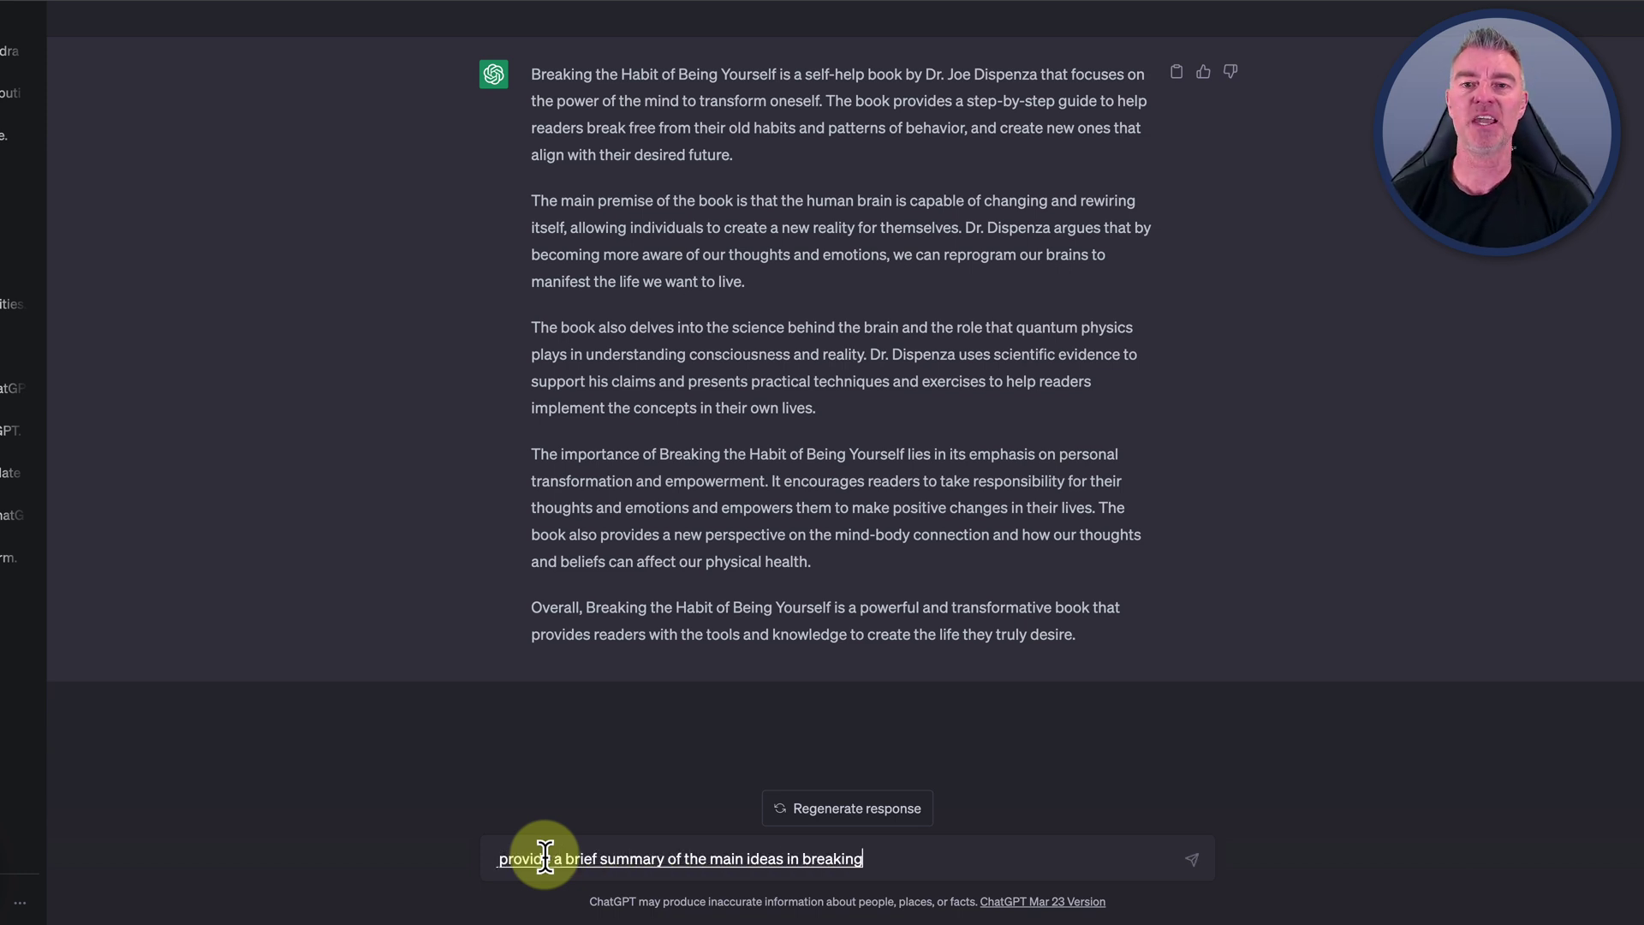
type(" the habit of being")
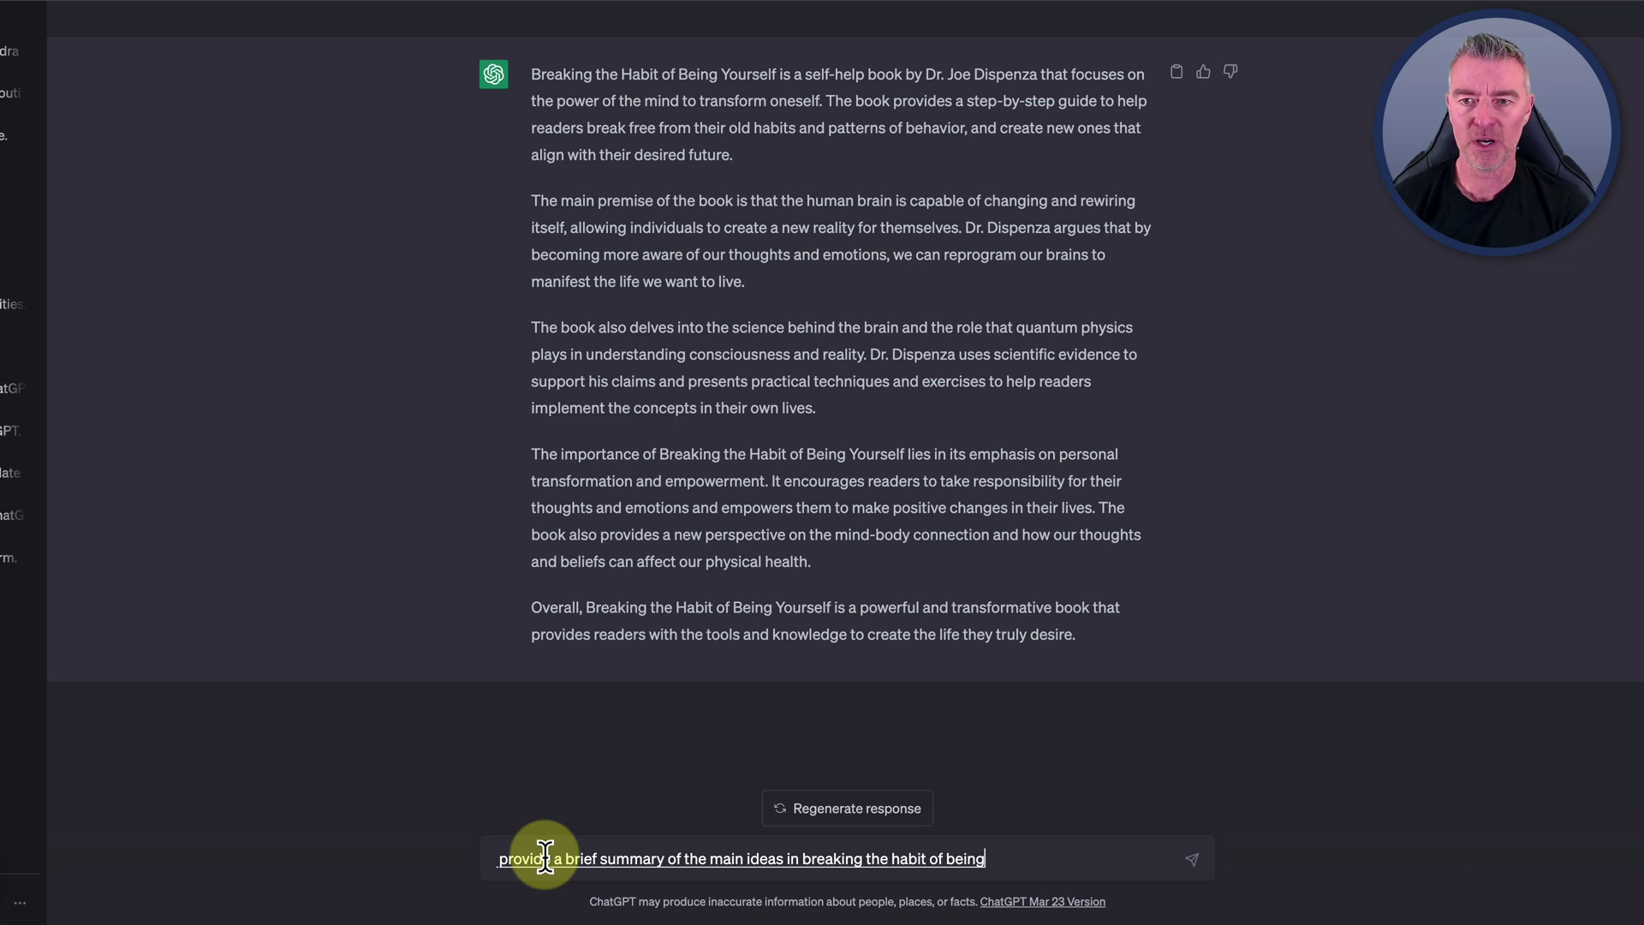
type(" yourself by Joe Dispenza")
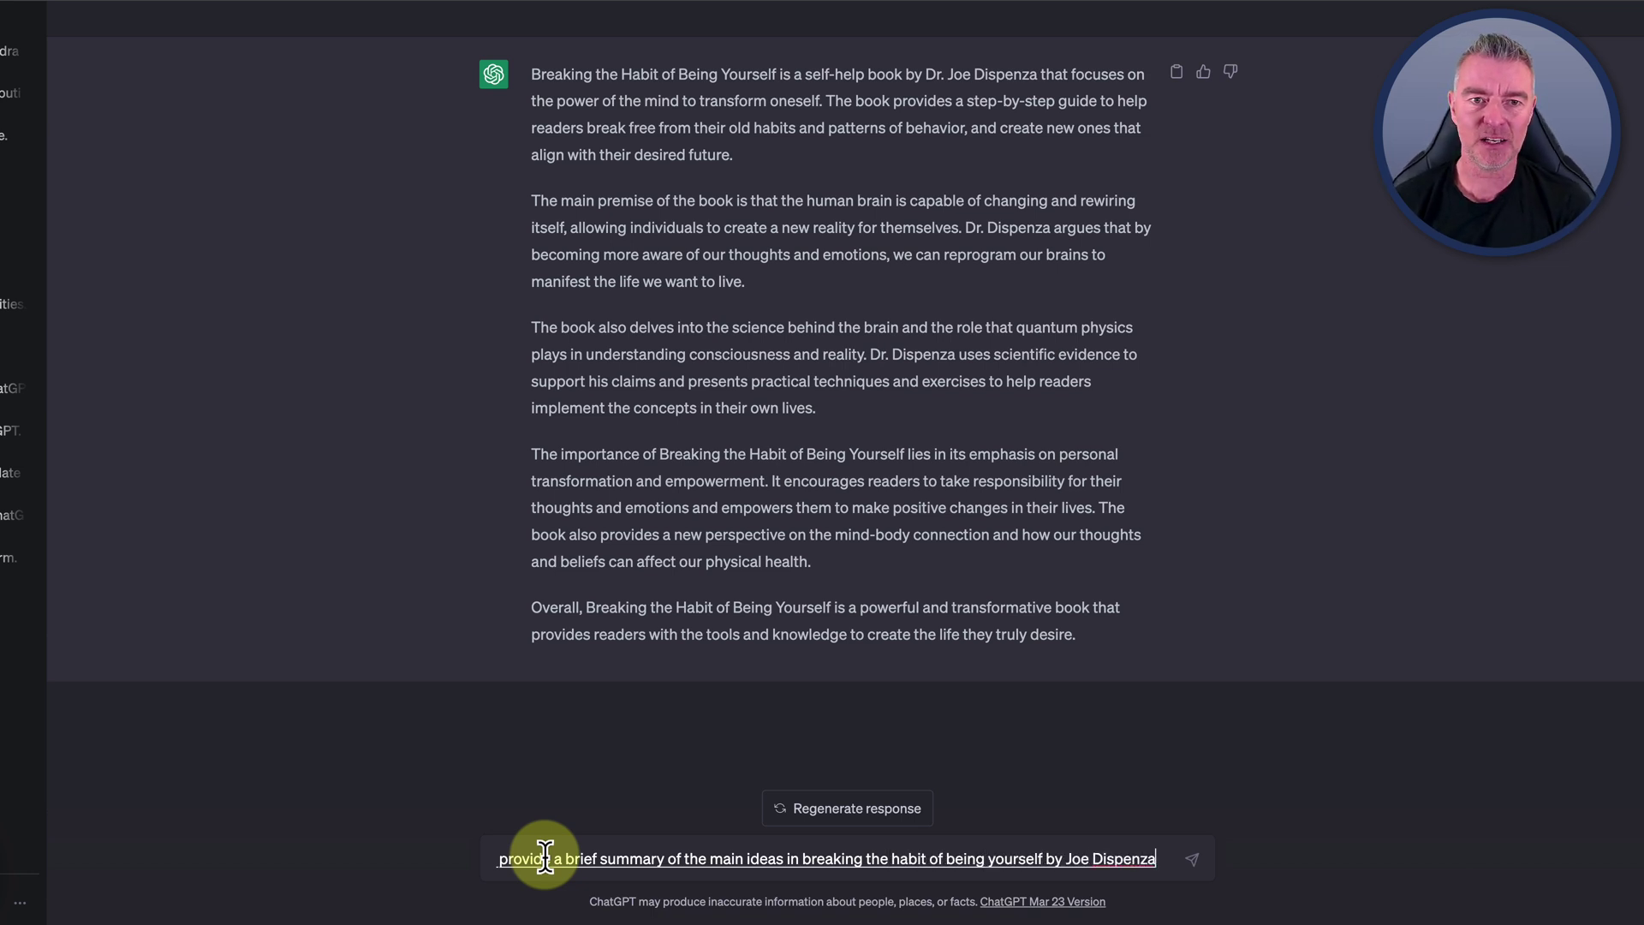
type(", and discuss its significance for entrepreneurs")
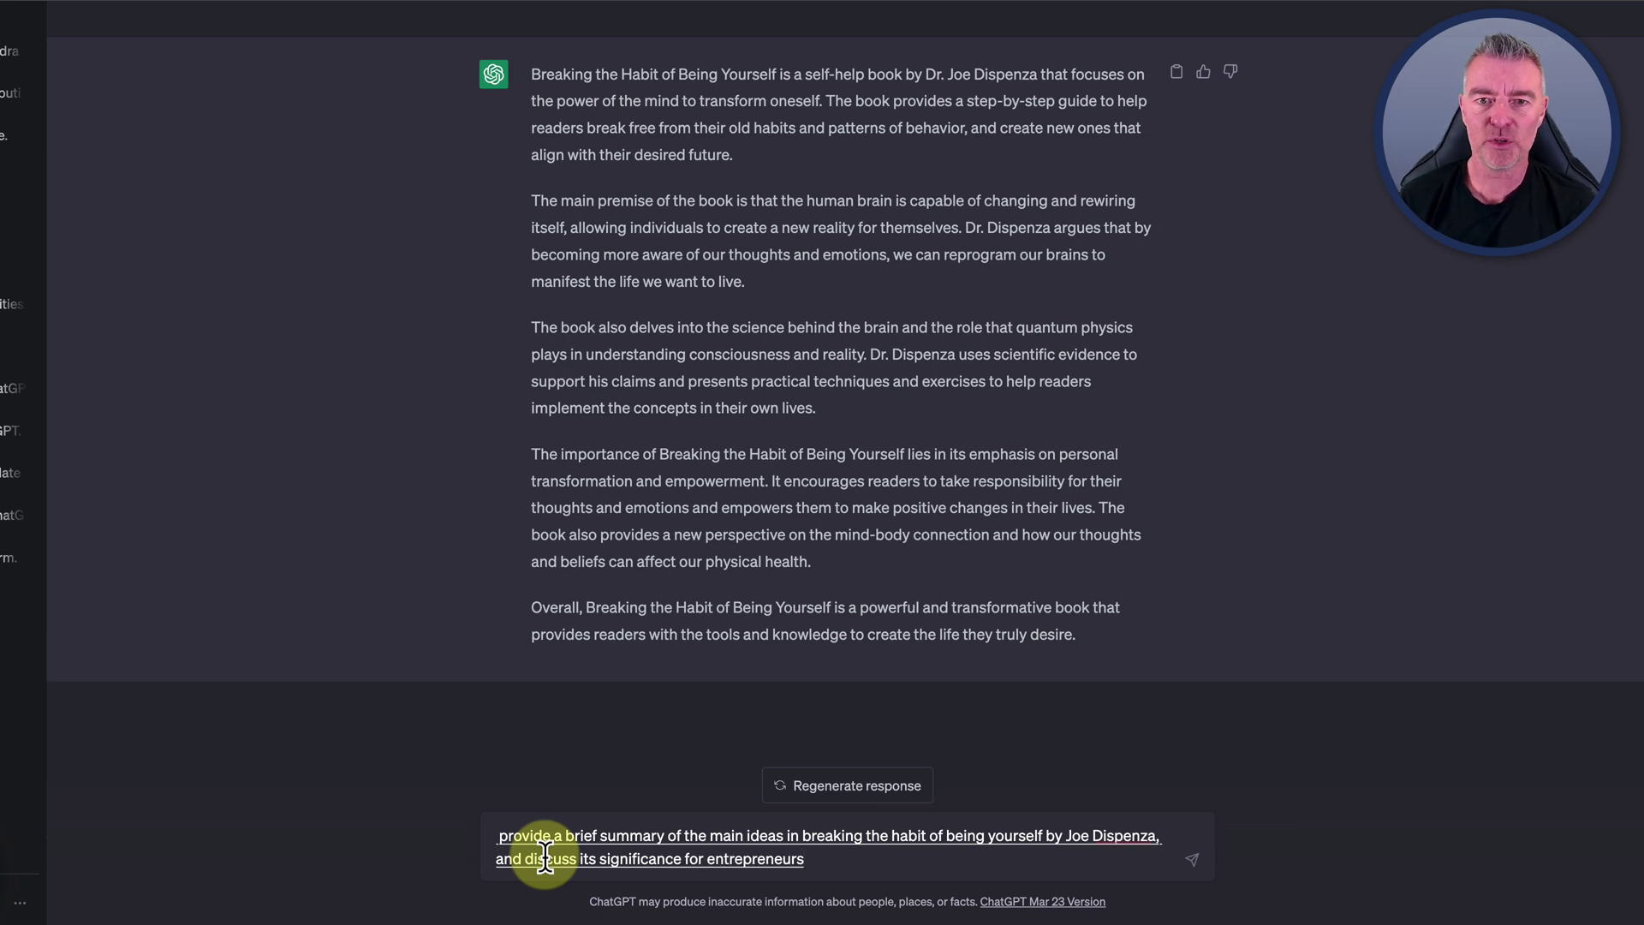
type(", looking to achieve their dreams")
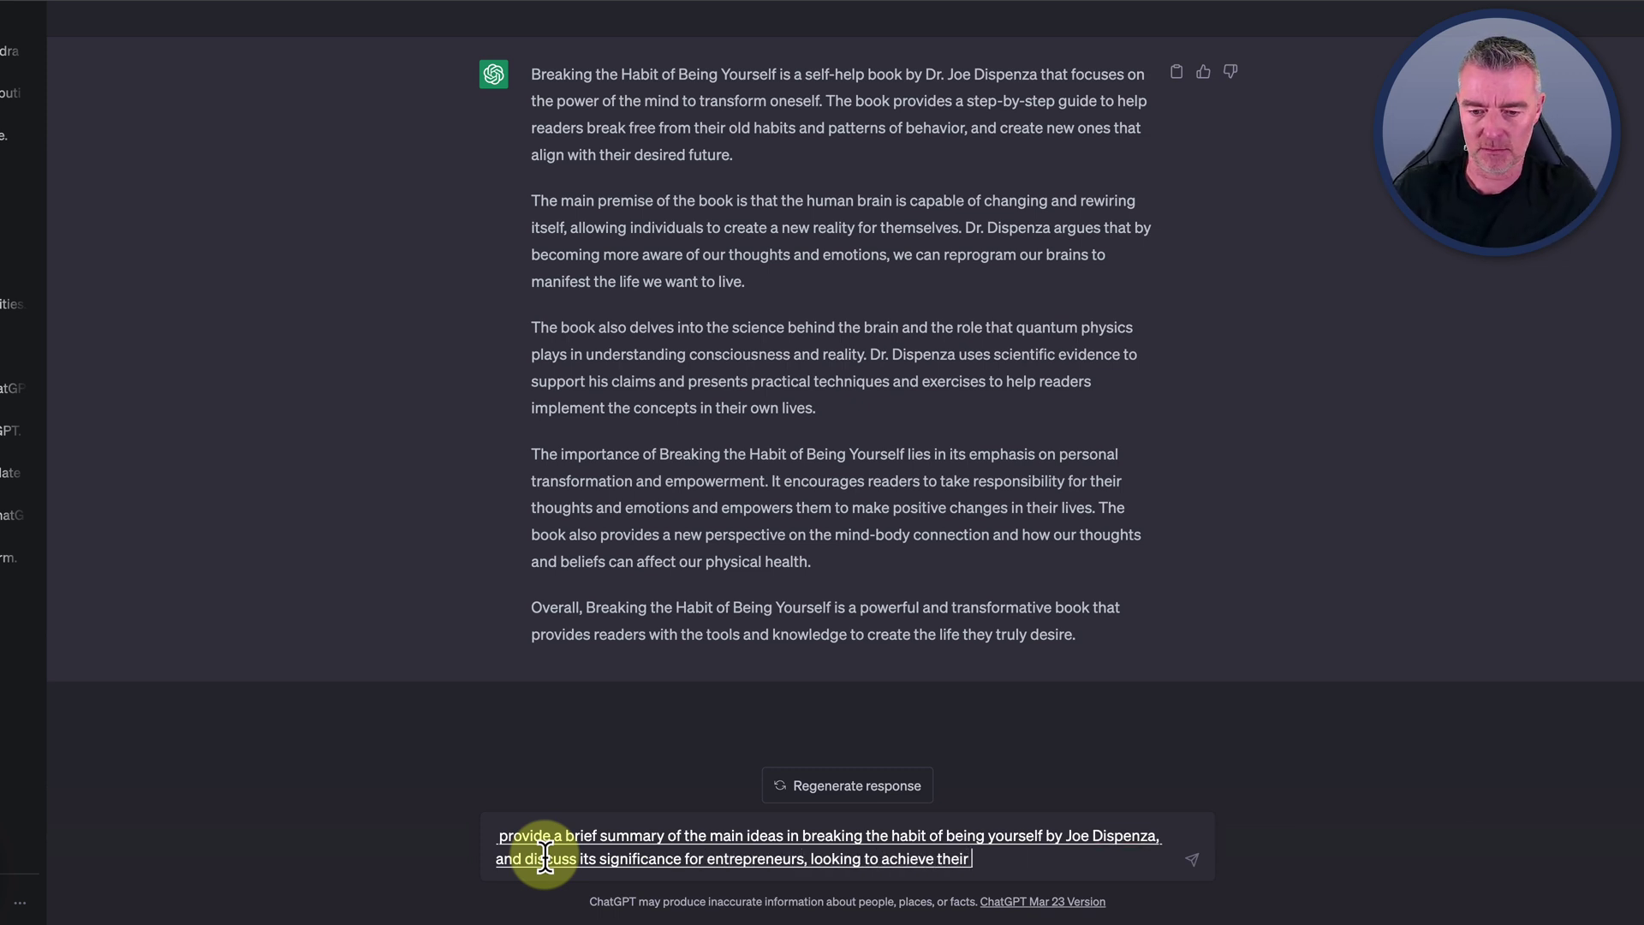
type(".")
key("Return")
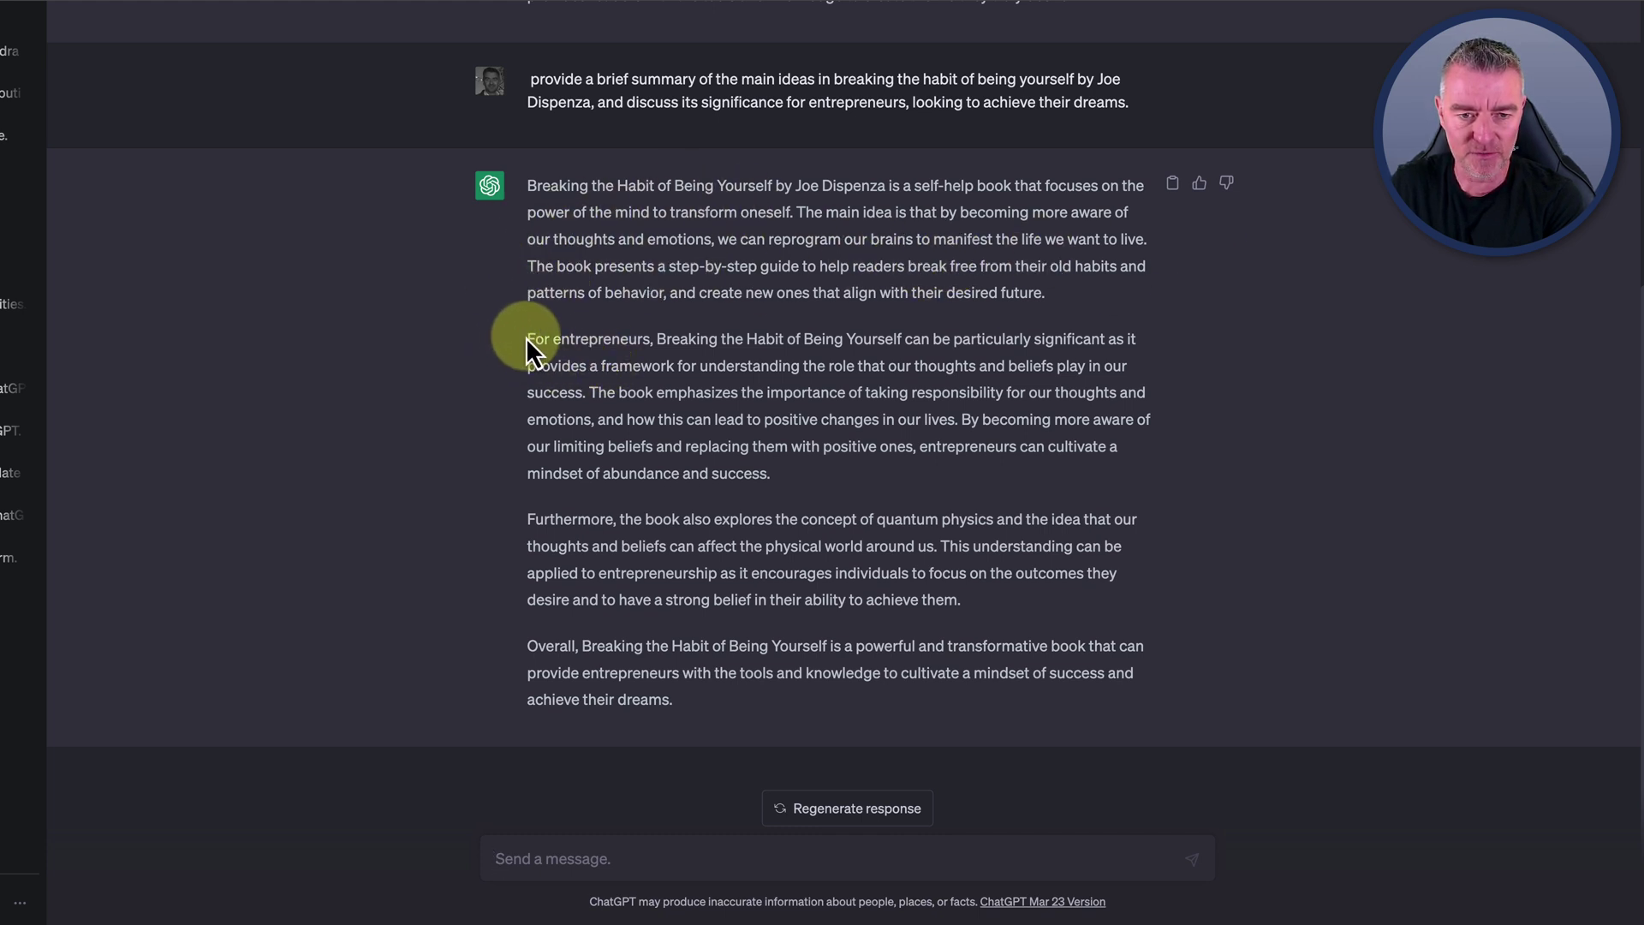
left_click_drag(525, 336, 878, 493)
left_click(877, 483)
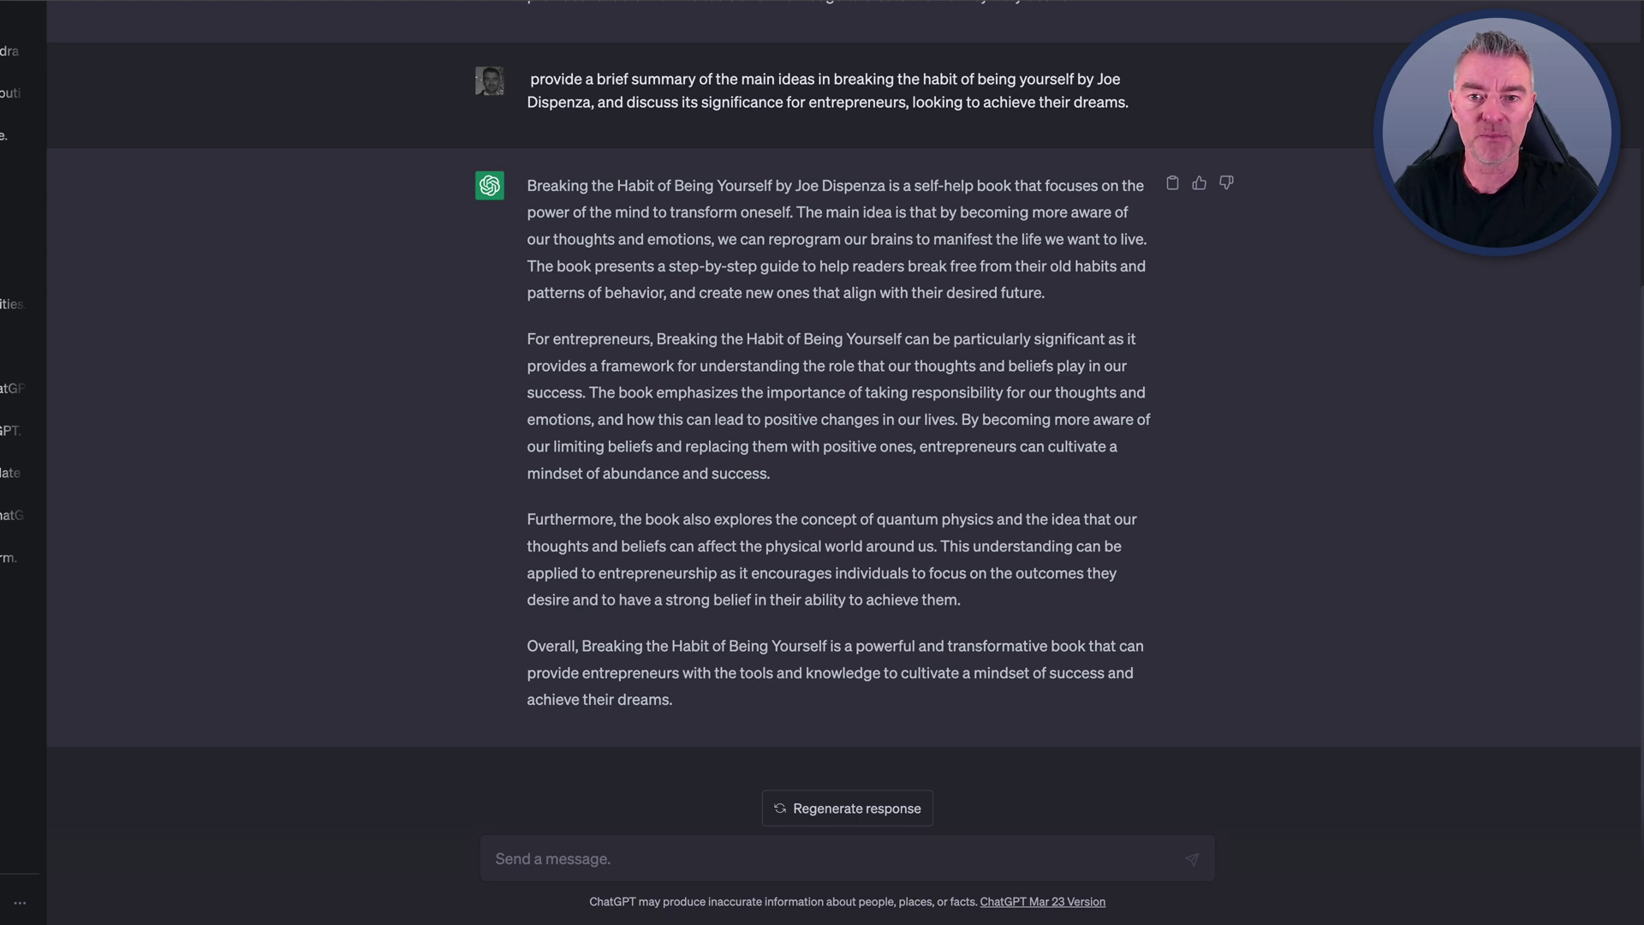
scroll(951, 458, "up", 2)
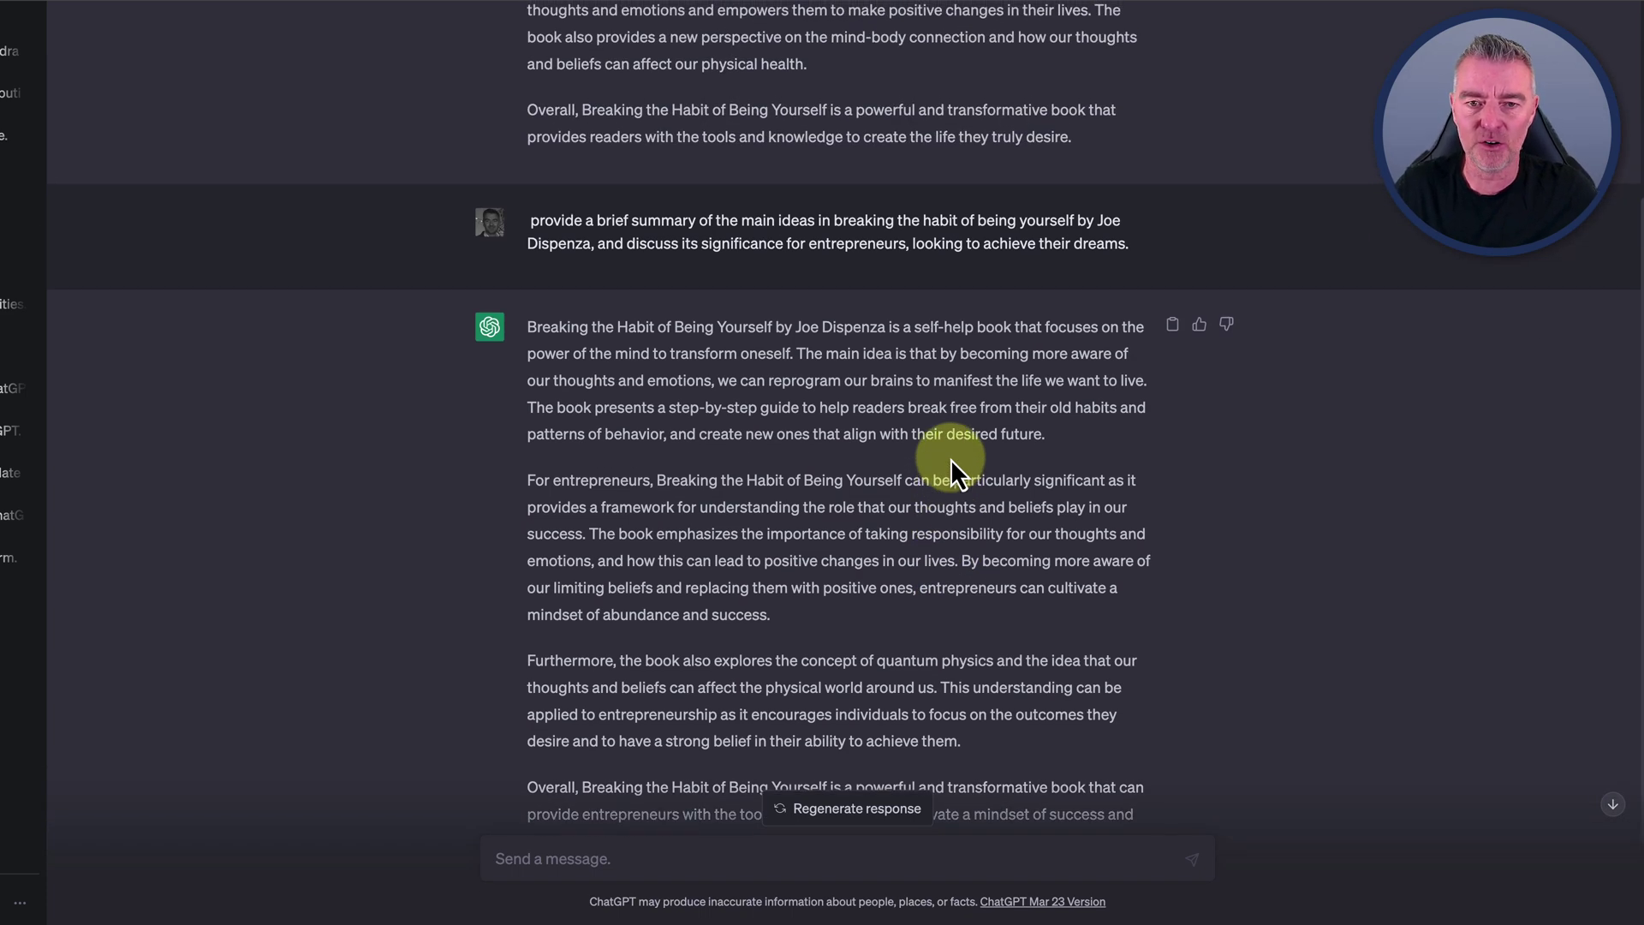
scroll(951, 459, "up", 4)
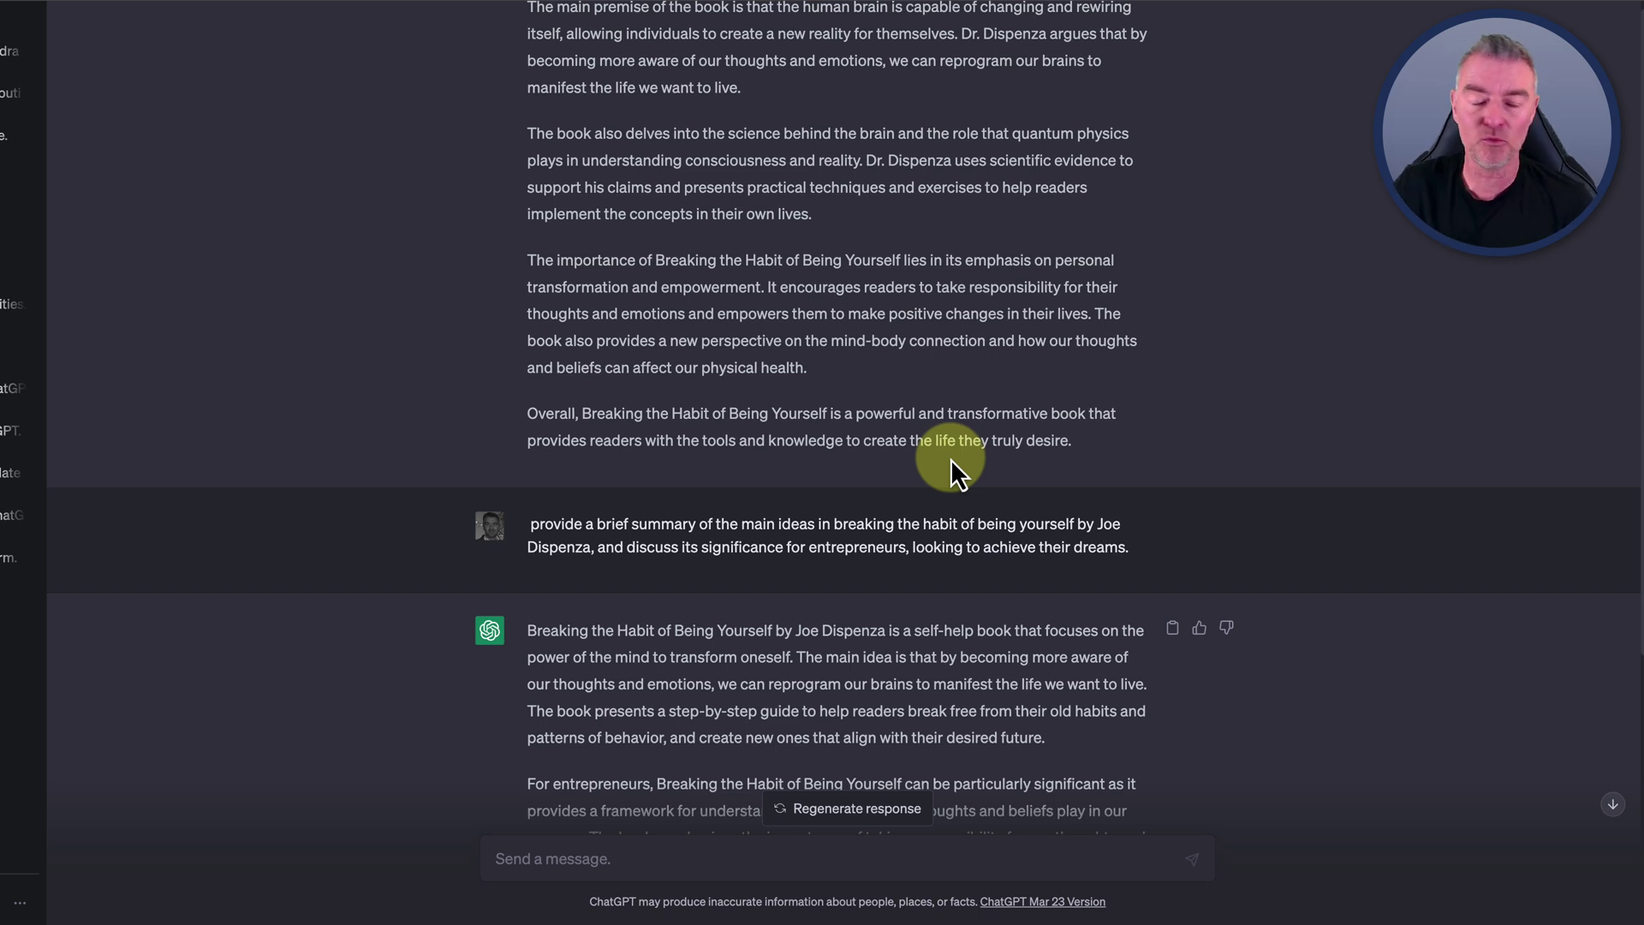
scroll(951, 459, "down", 3)
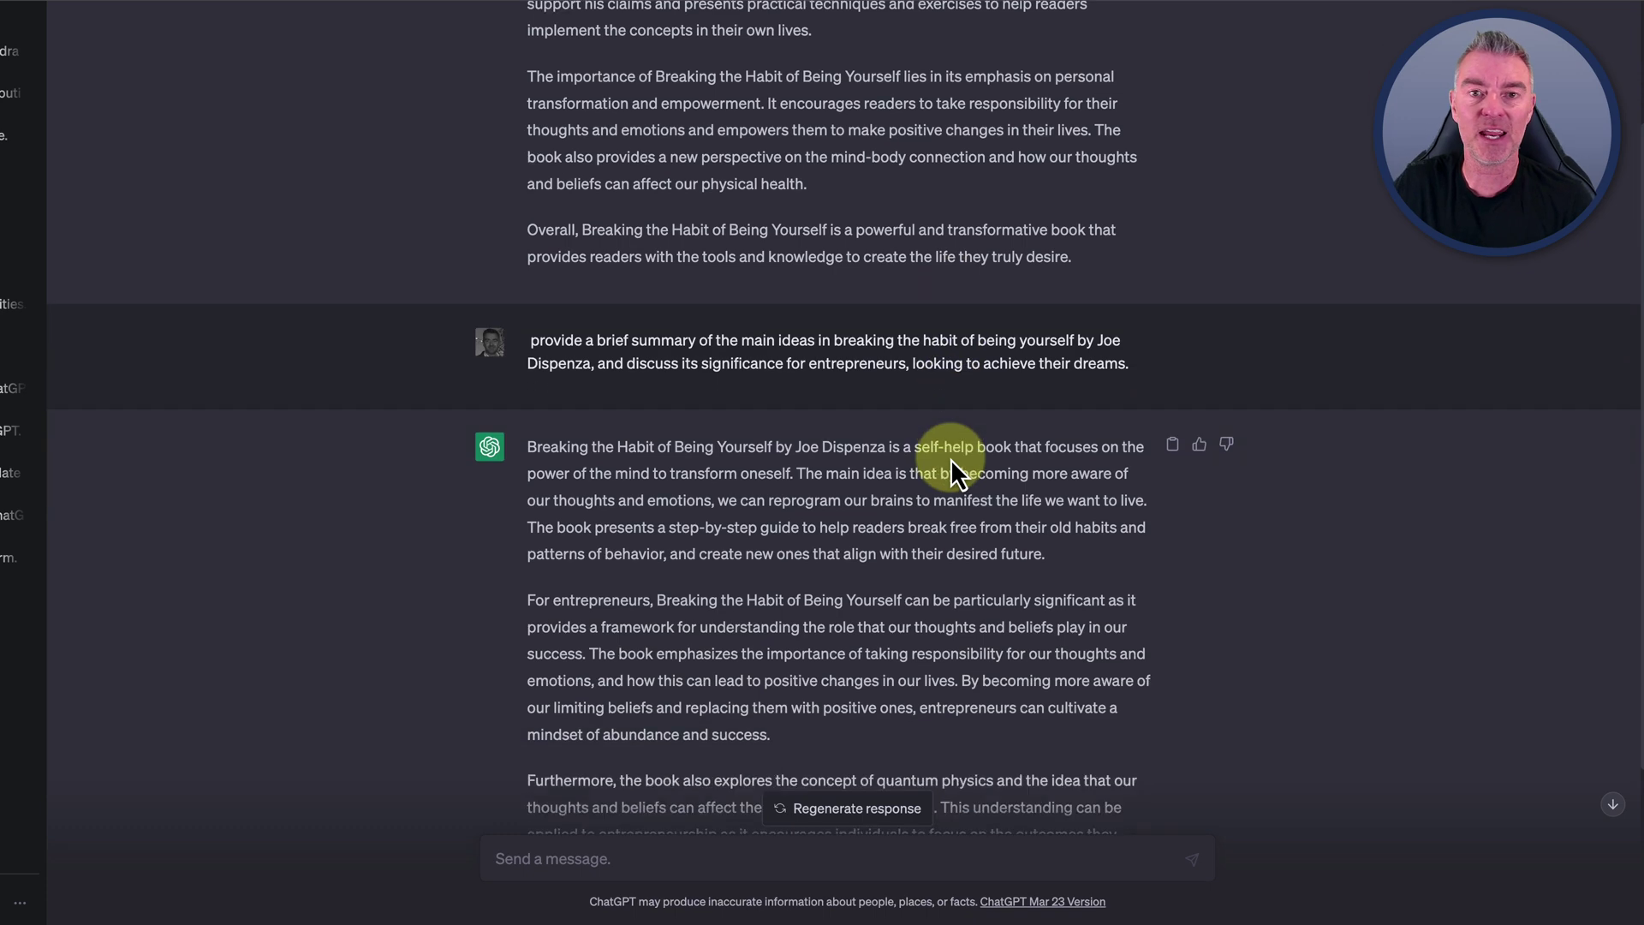
scroll(950, 458, "down", 3)
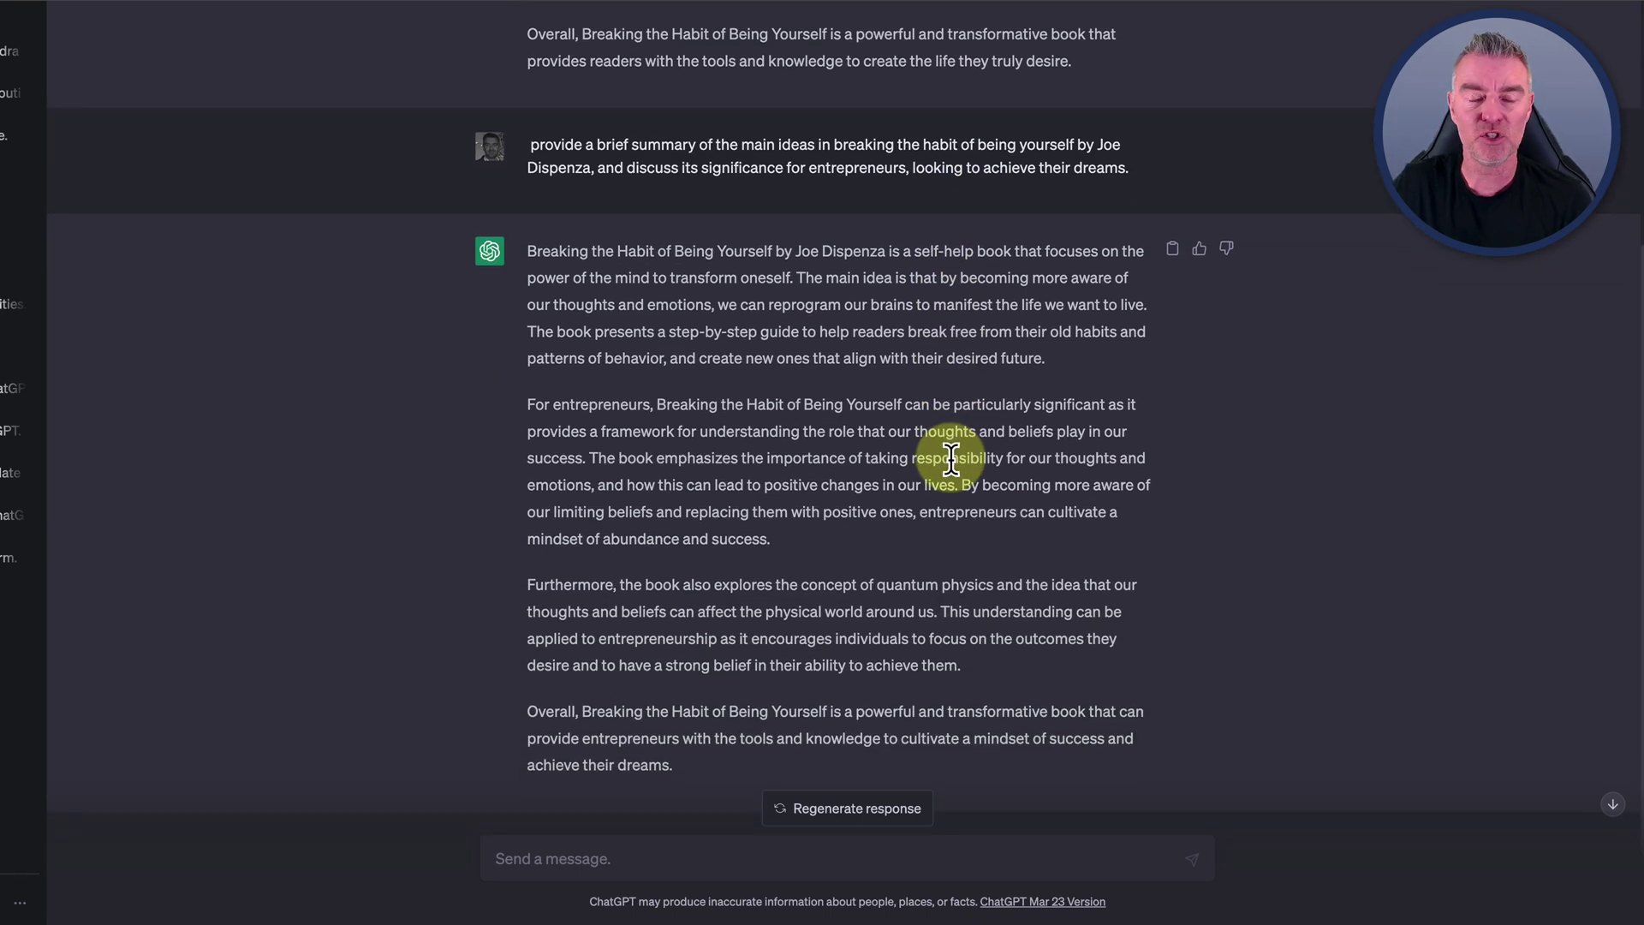
scroll(950, 459, "down", 1)
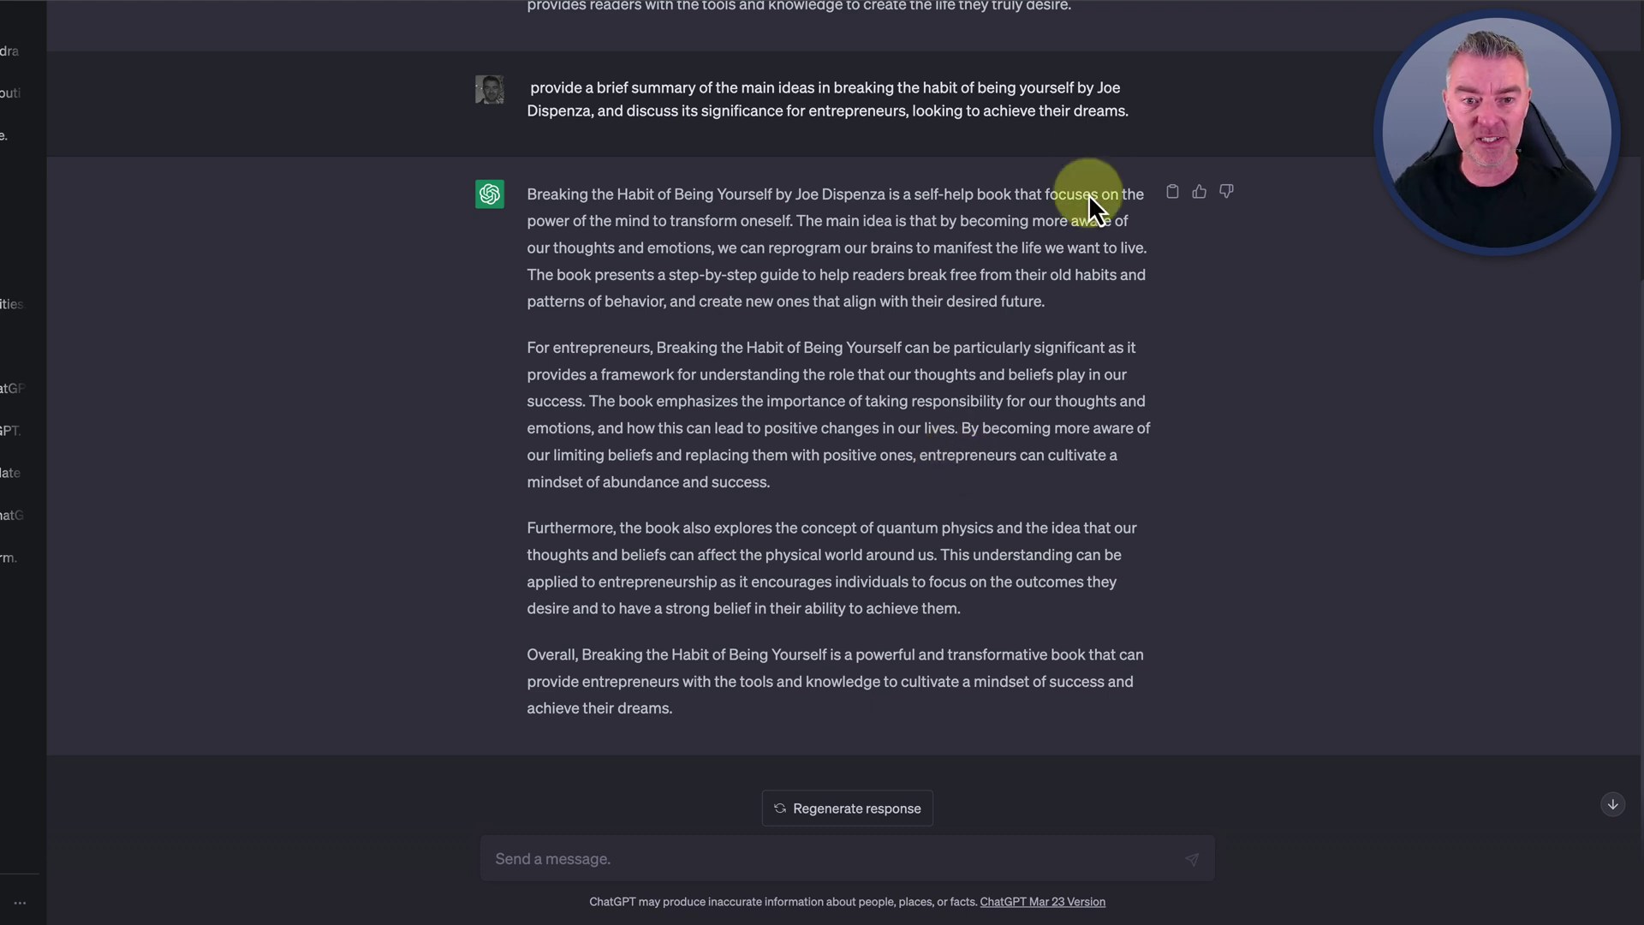
left_click_drag(531, 190, 923, 246)
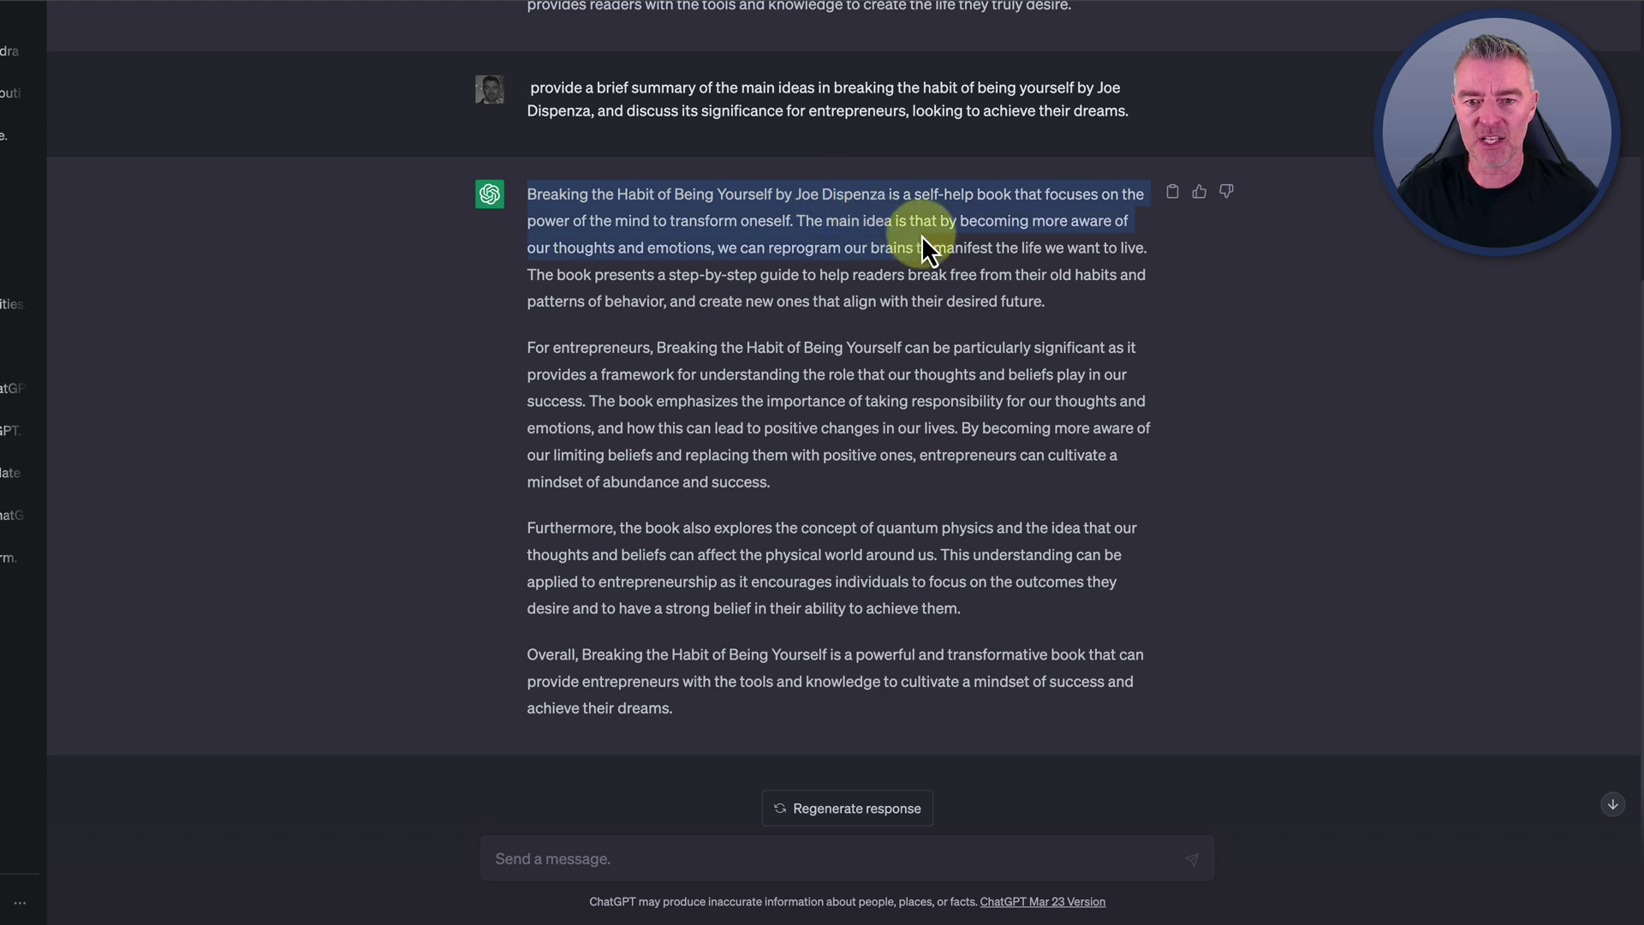
left_click_drag(686, 711, 527, 635)
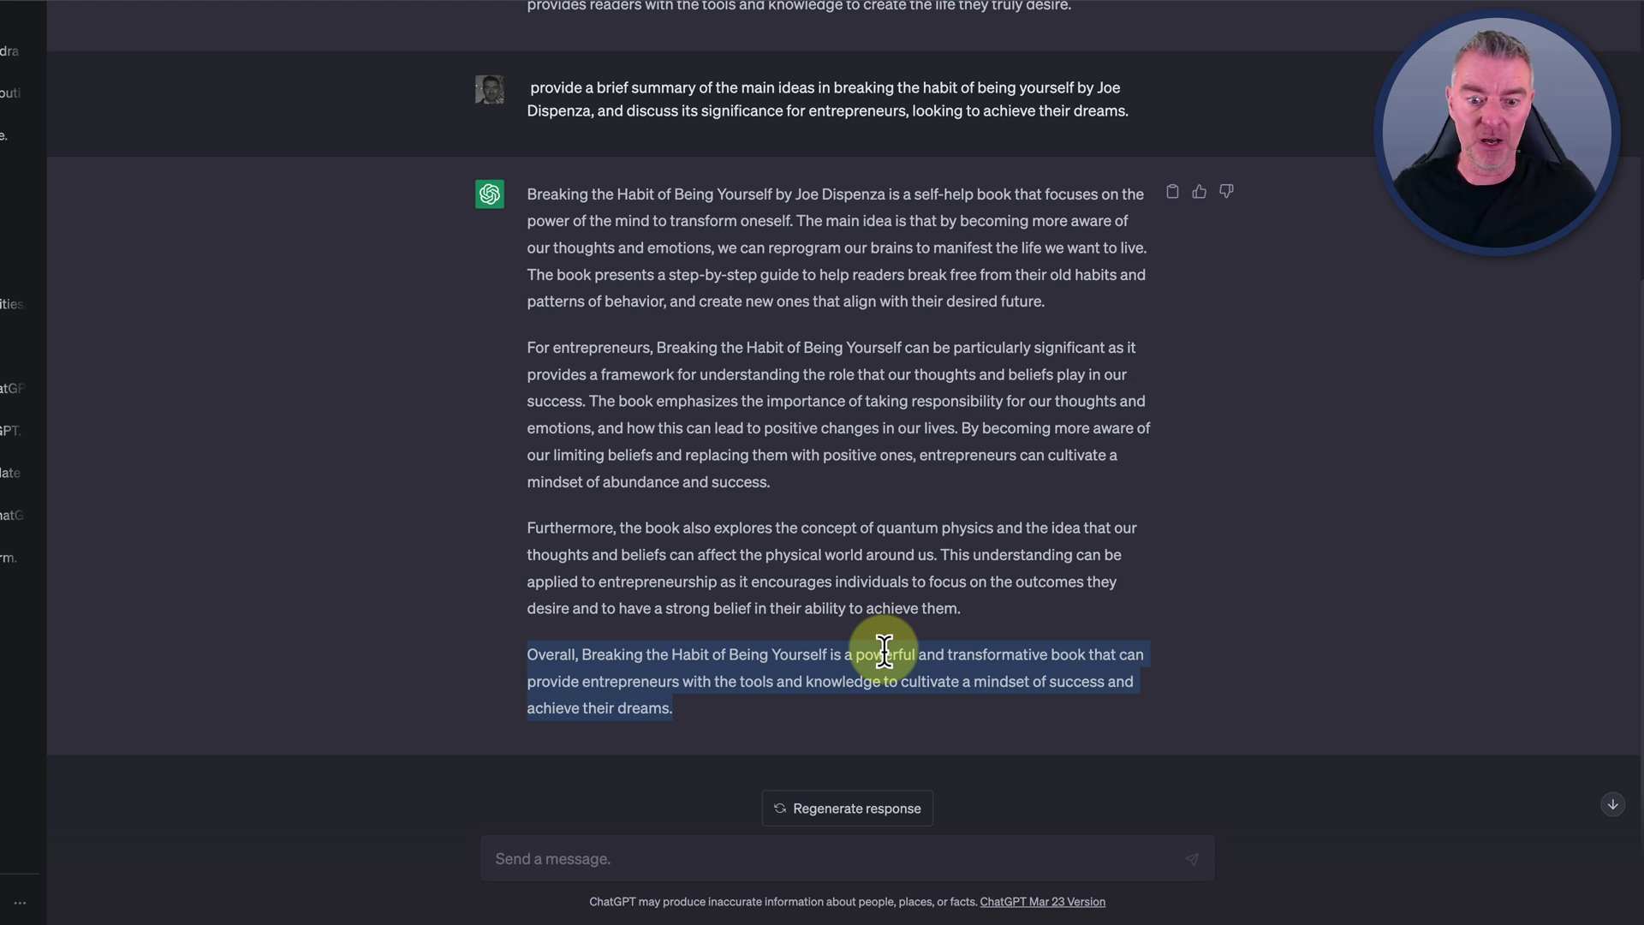
scroll(830, 598, "down", 1)
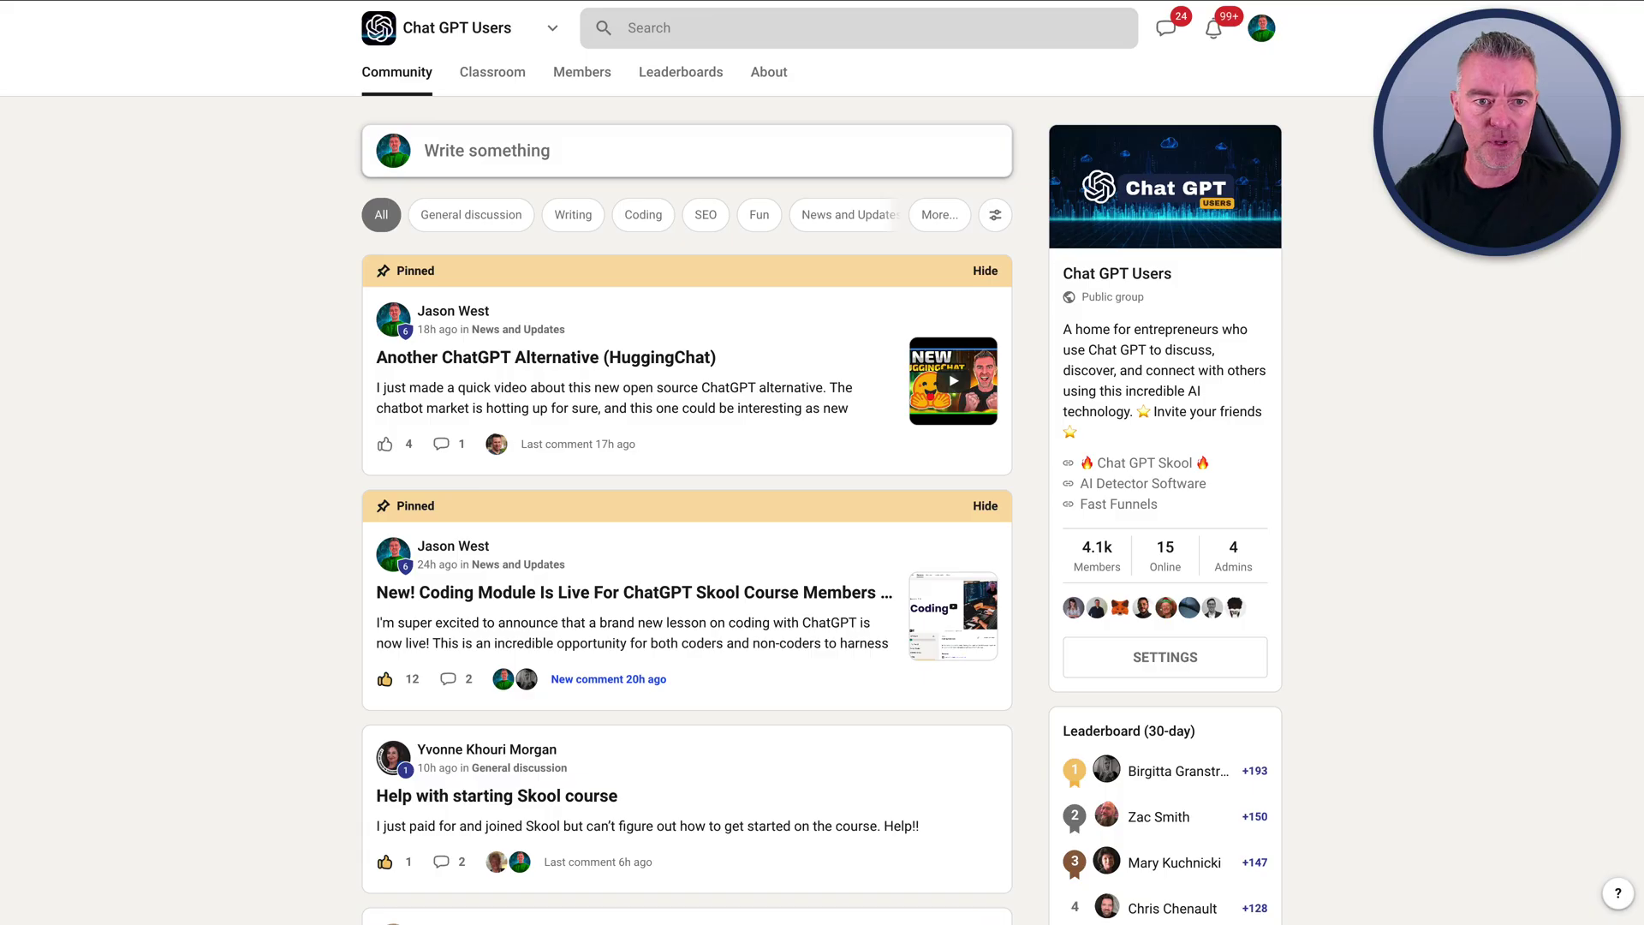
Scroll the Chat GPT Users feed past posts like 'Can ChatGPT summarize a youtube video?'
scroll(753, 319, "down", 1)
scroll(756, 321, "up", 1)
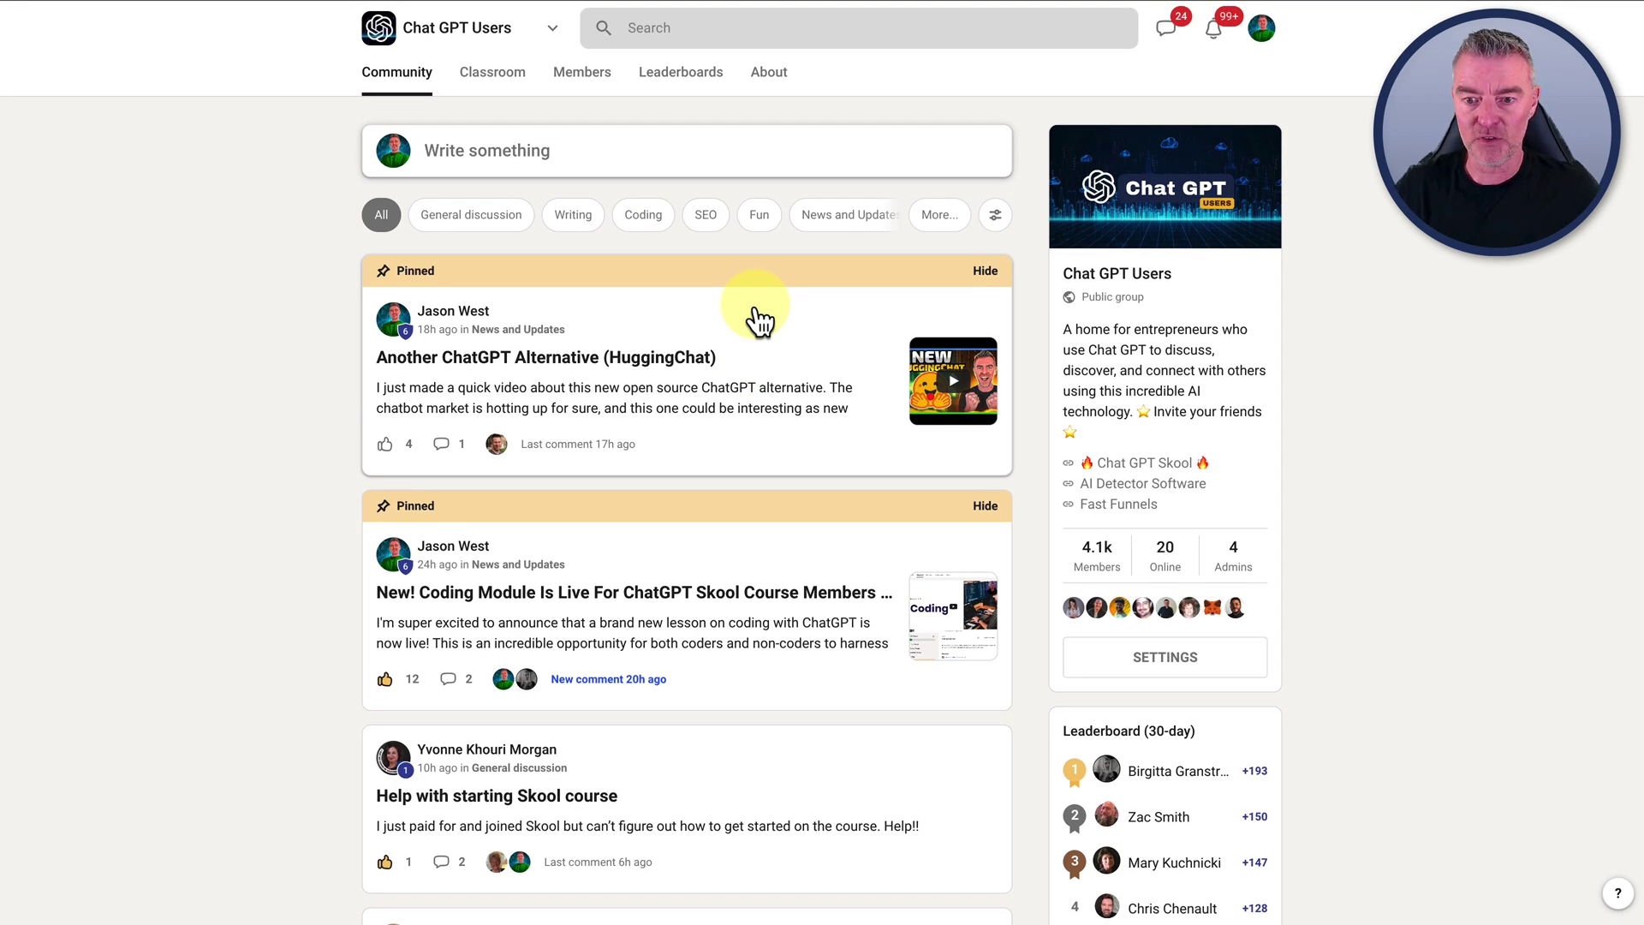
scroll(814, 385, "down", 1)
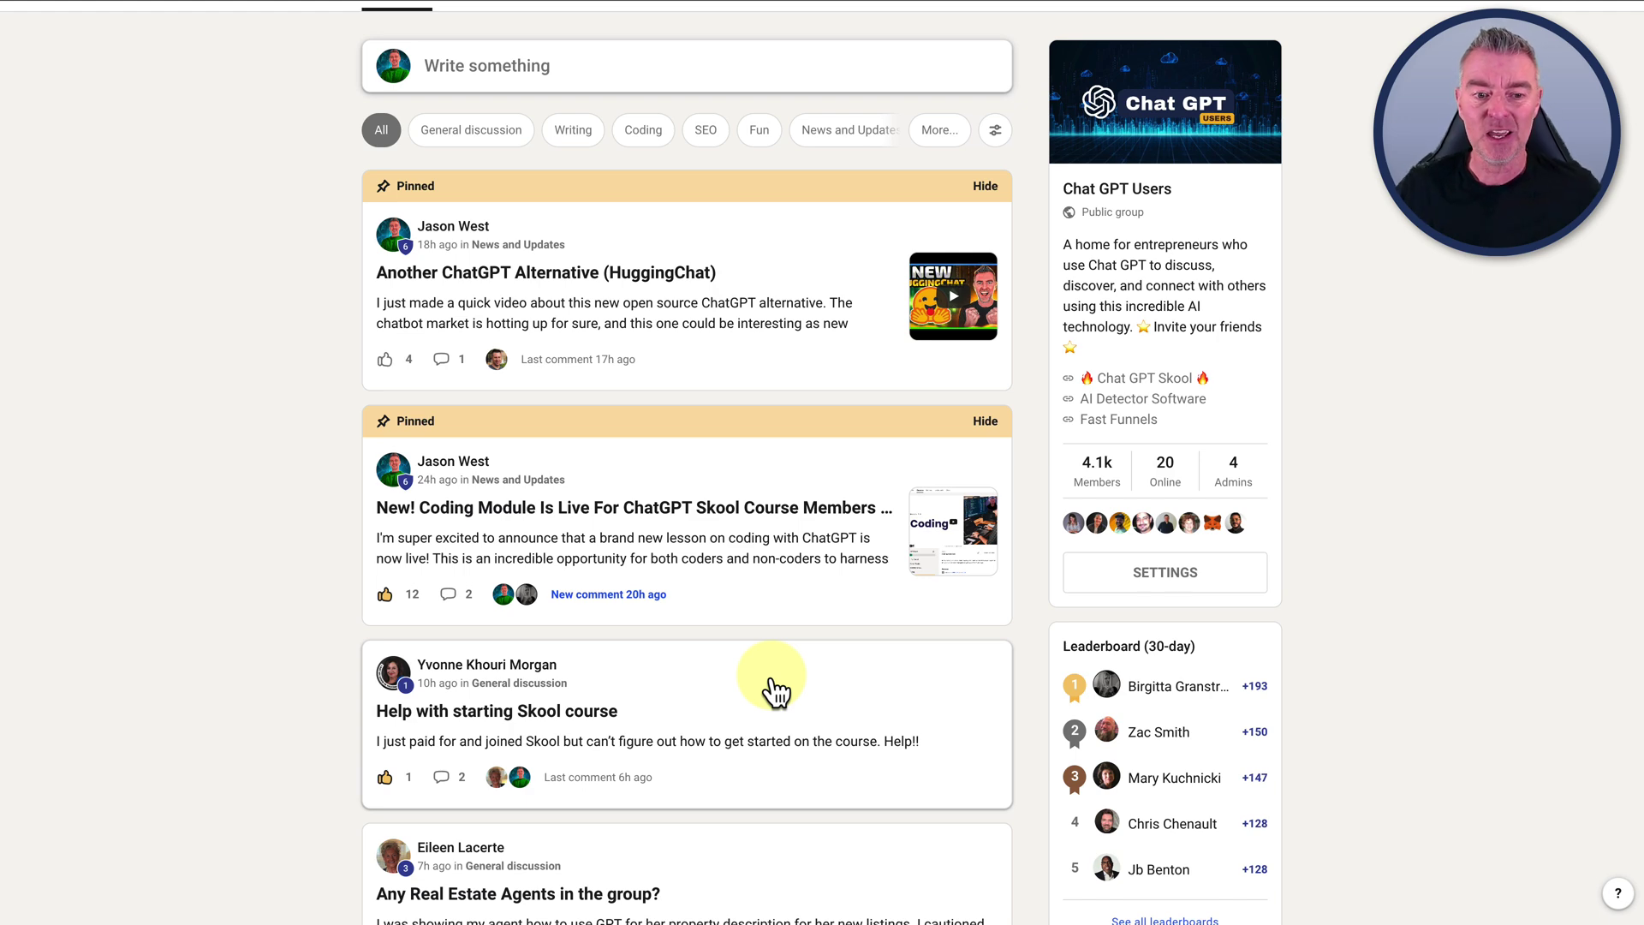
scroll(774, 689, "down", 3)
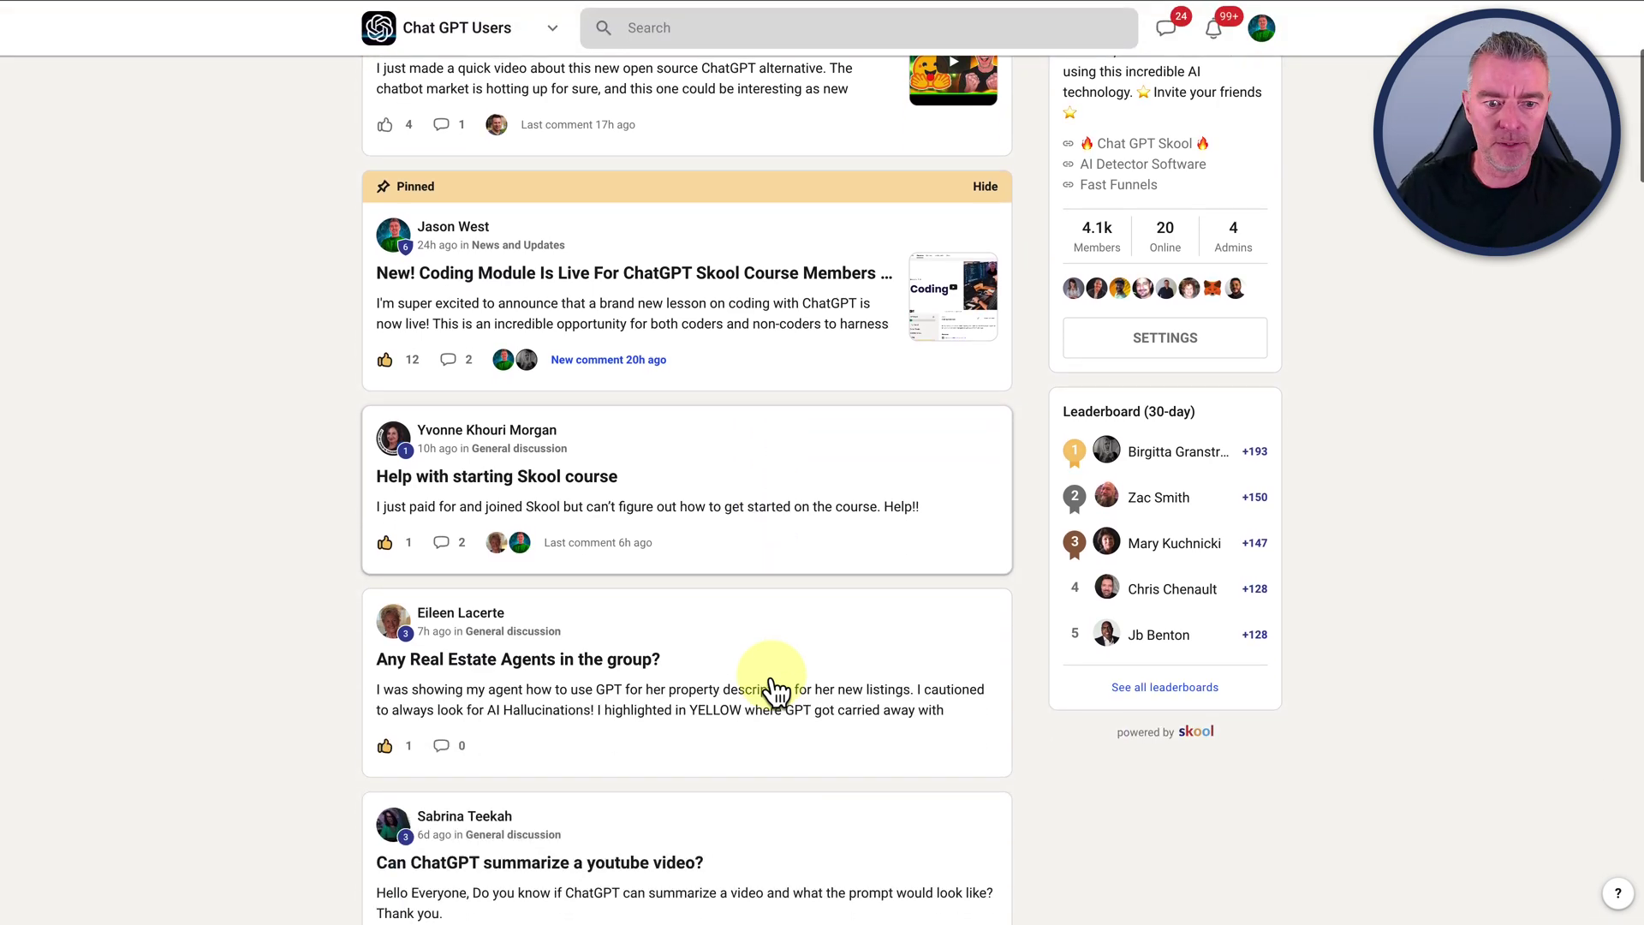
scroll(775, 689, "down", 4)
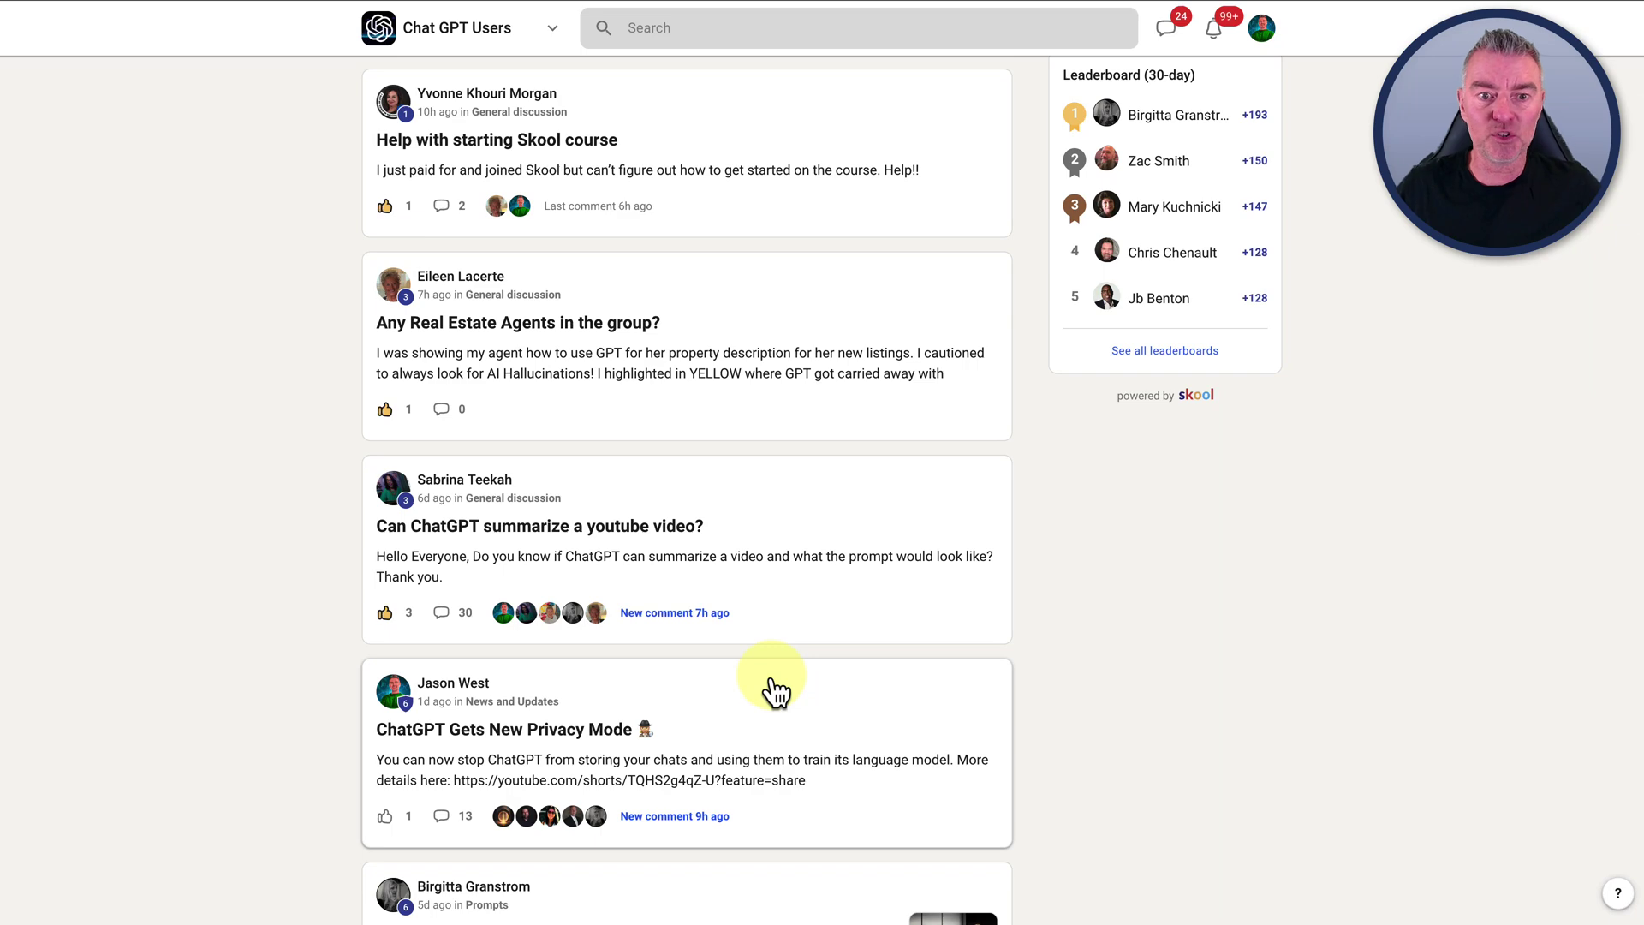
scroll(775, 689, "down", 4)
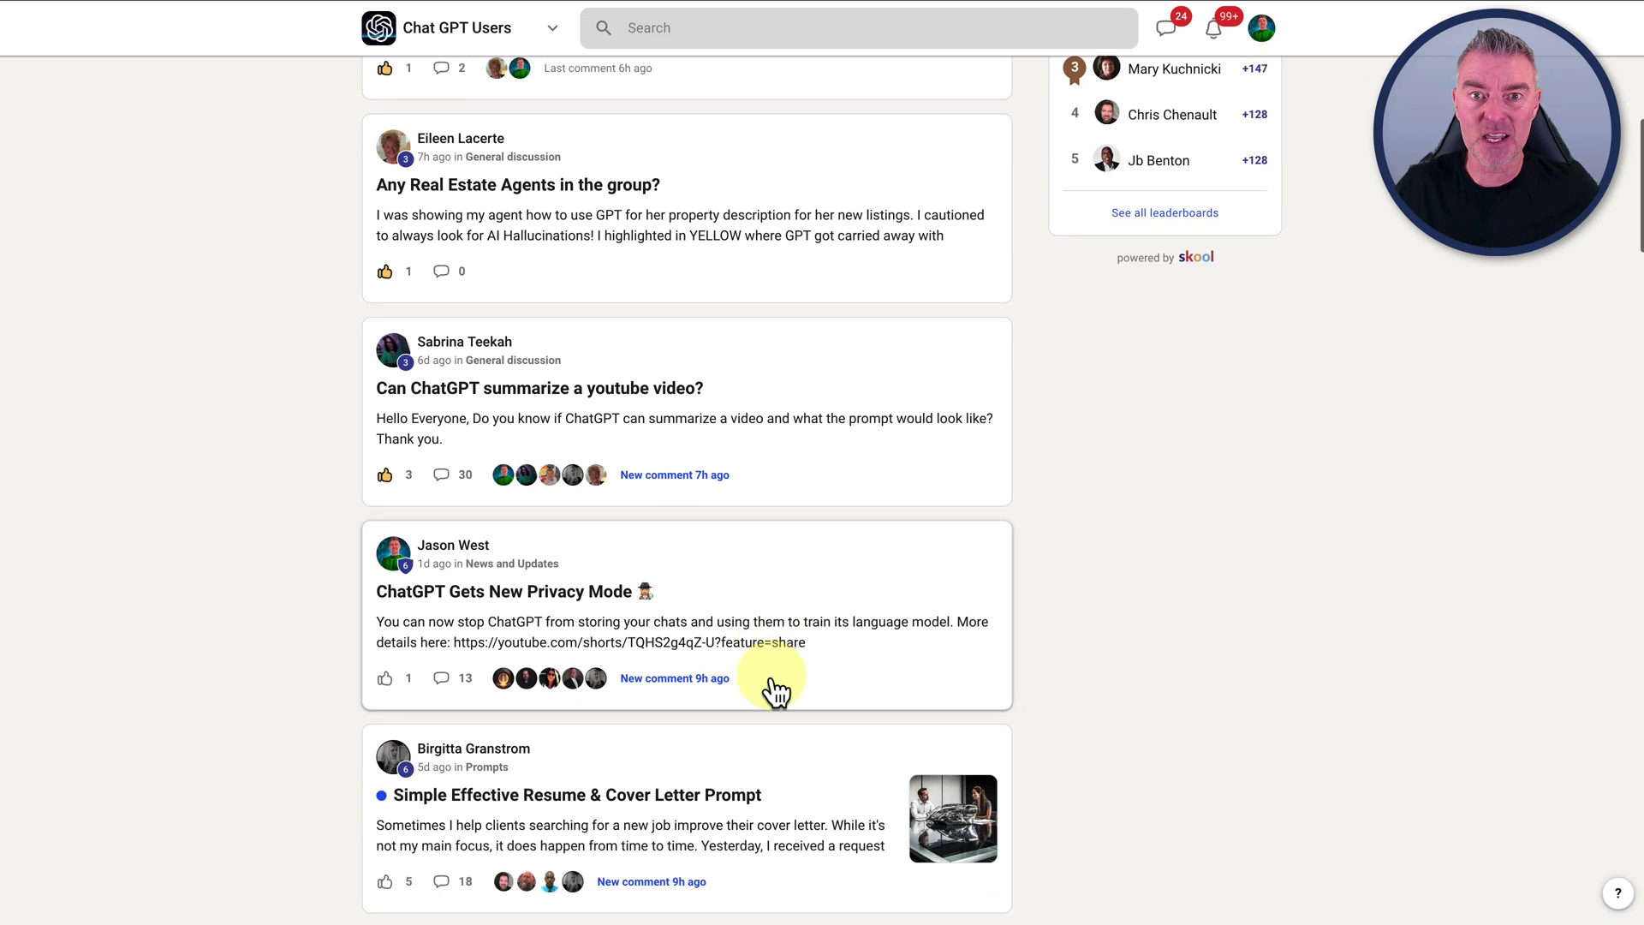
scroll(775, 690, "down", 6)
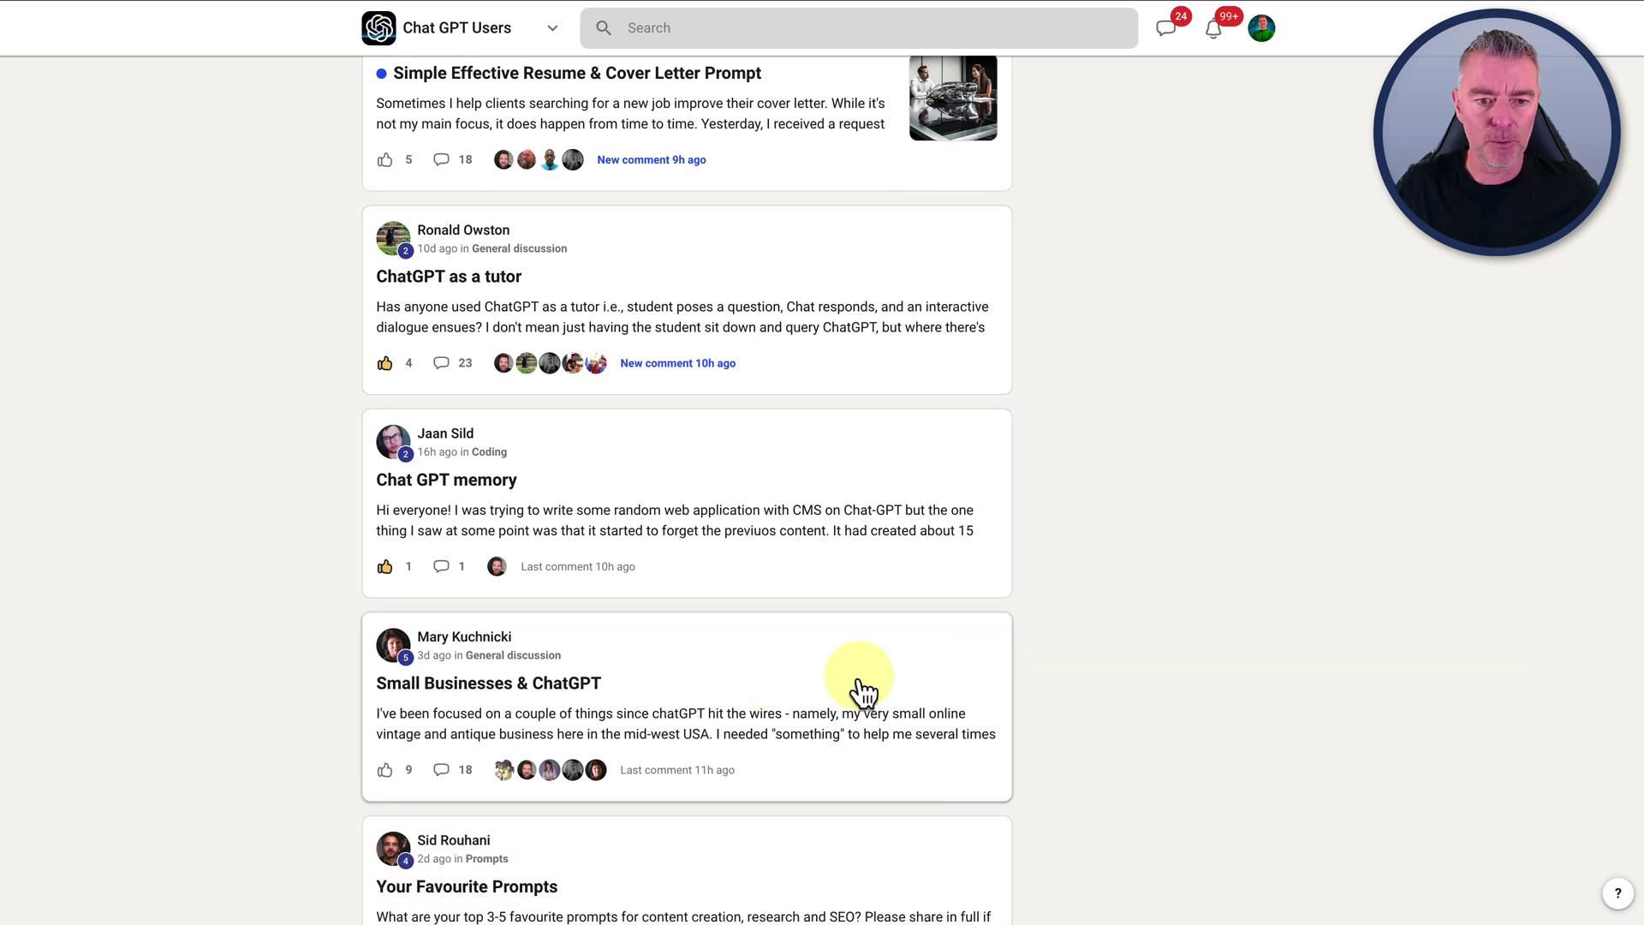
scroll(859, 690, "up", 20)
scroll(863, 692, "down", 1)
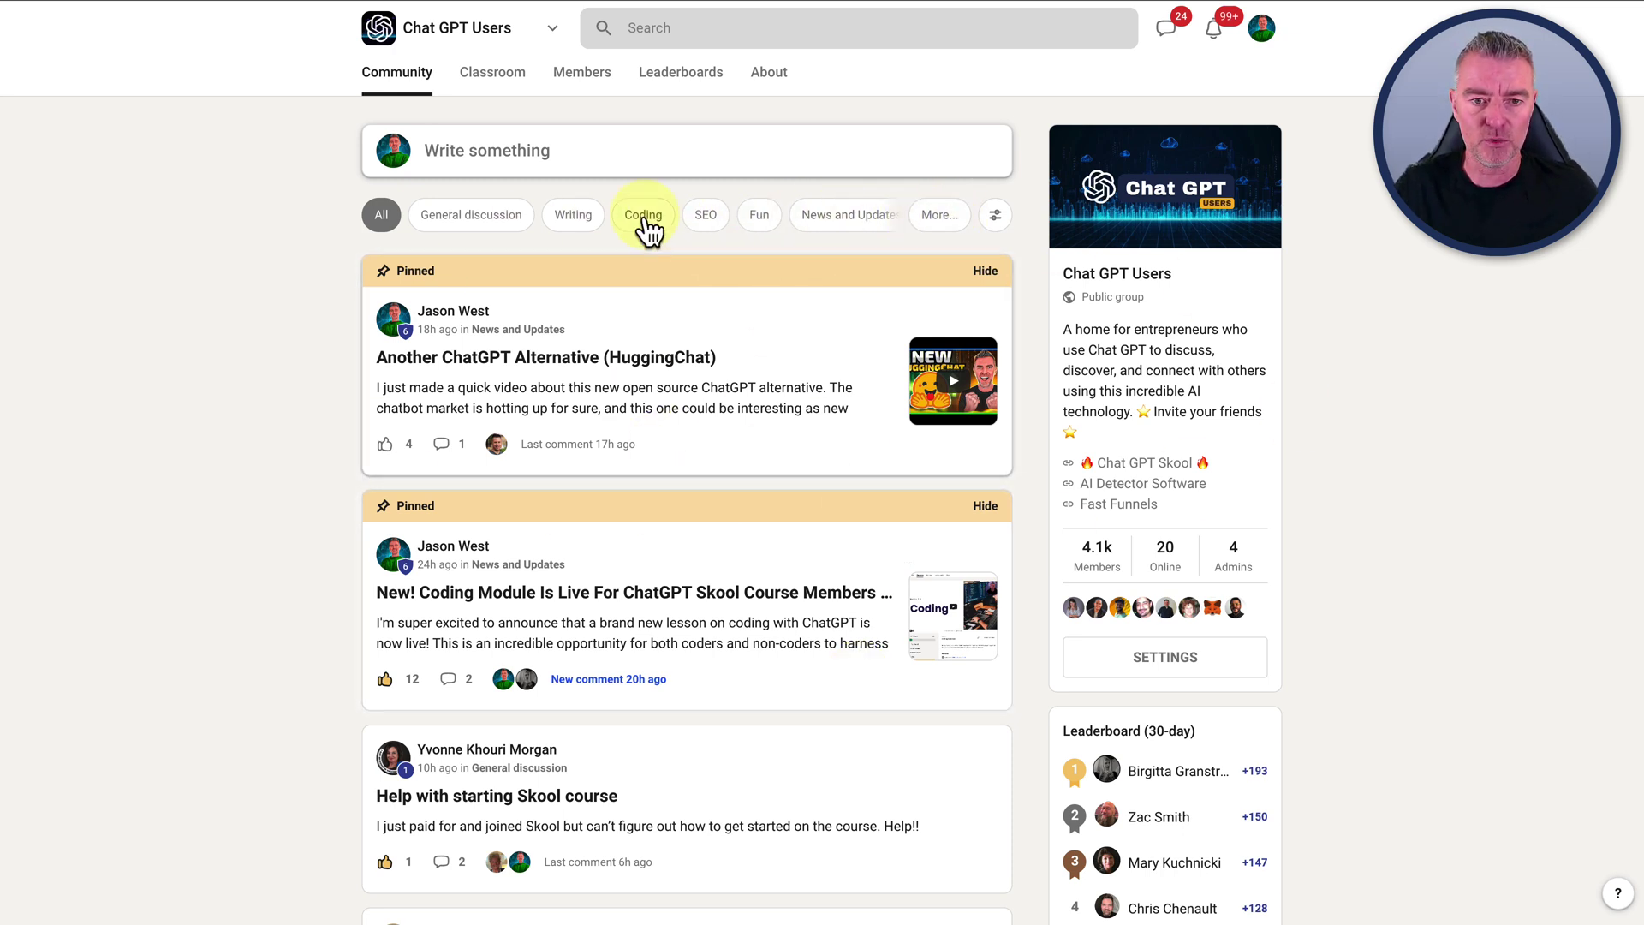
scroll(818, 792, "down", 6)
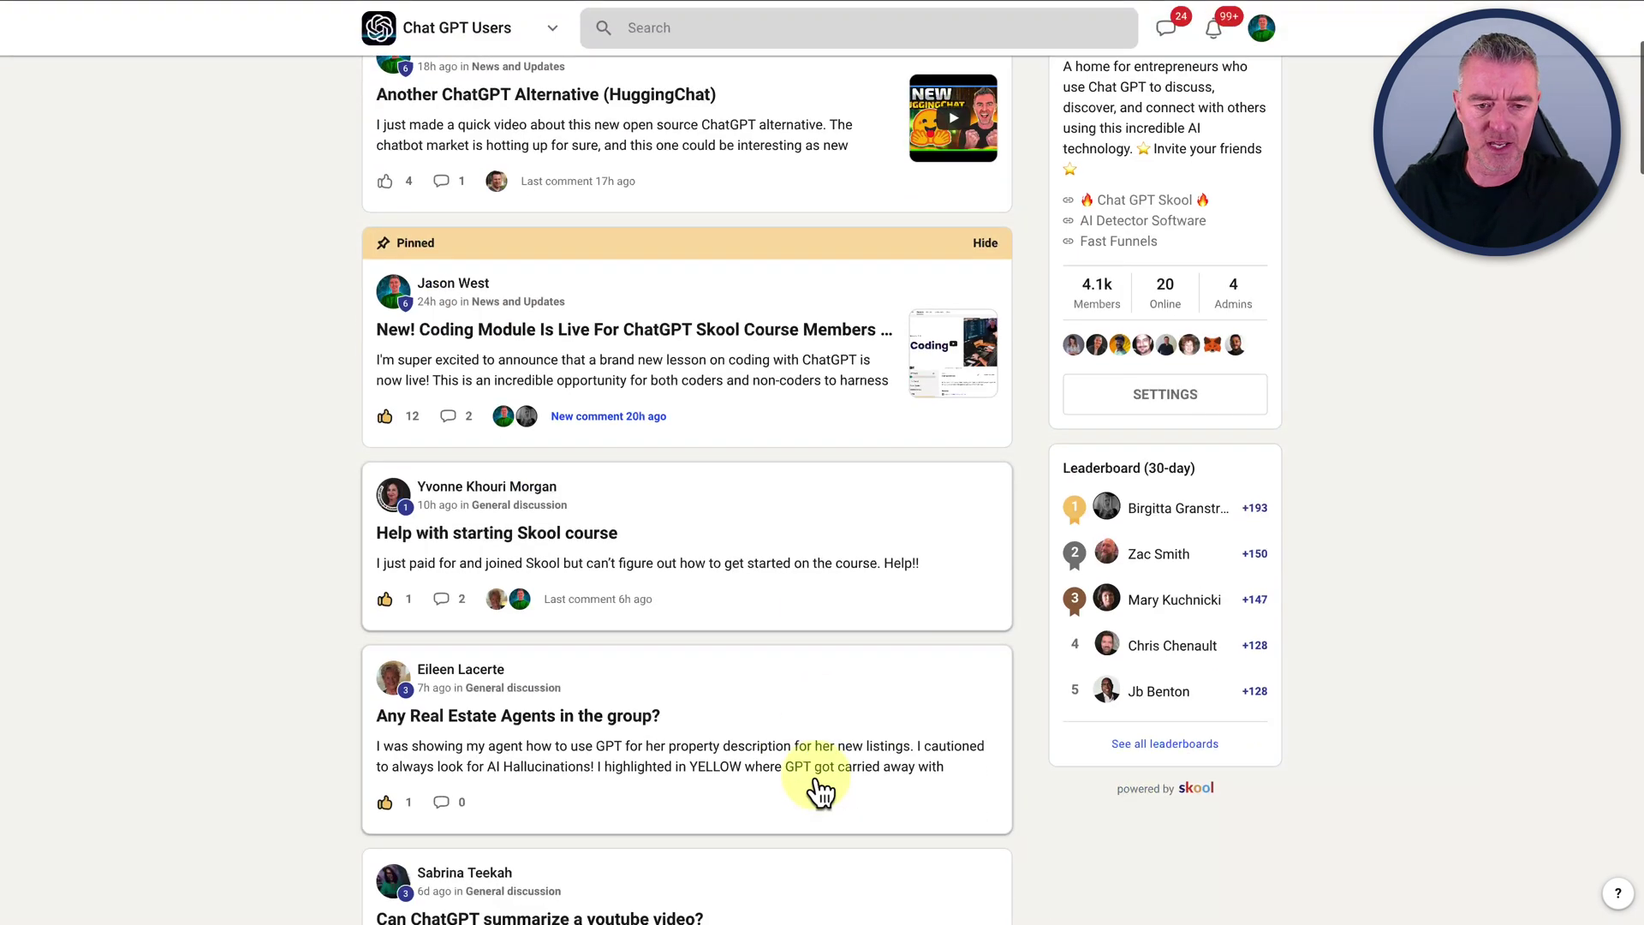
scroll(815, 776, "down", 1)
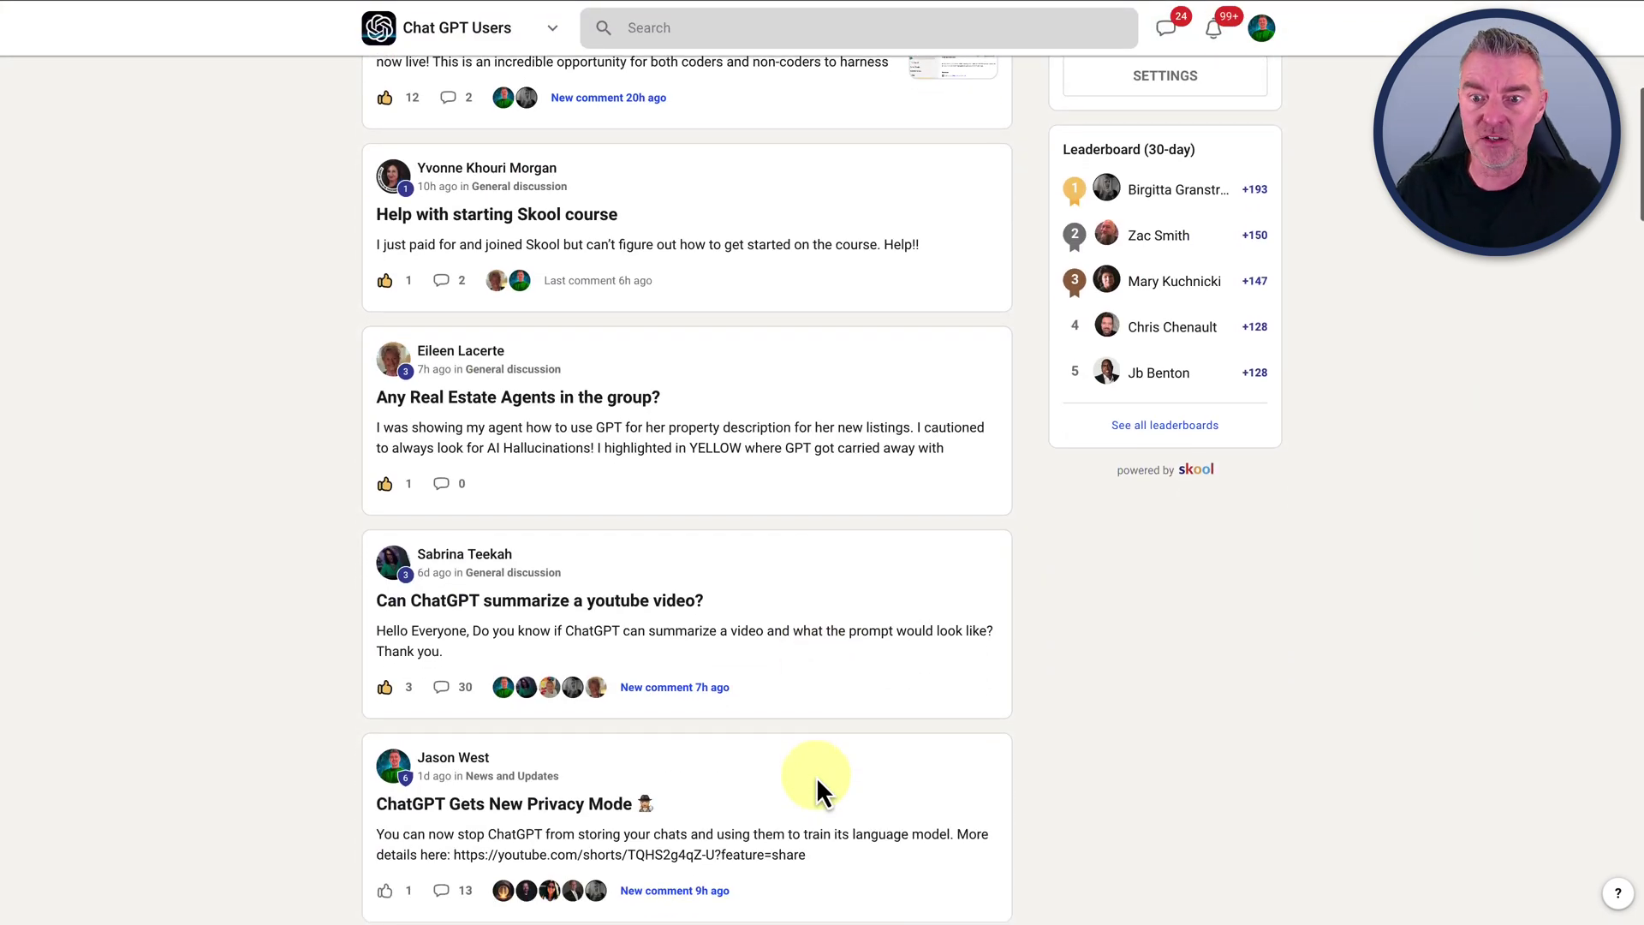